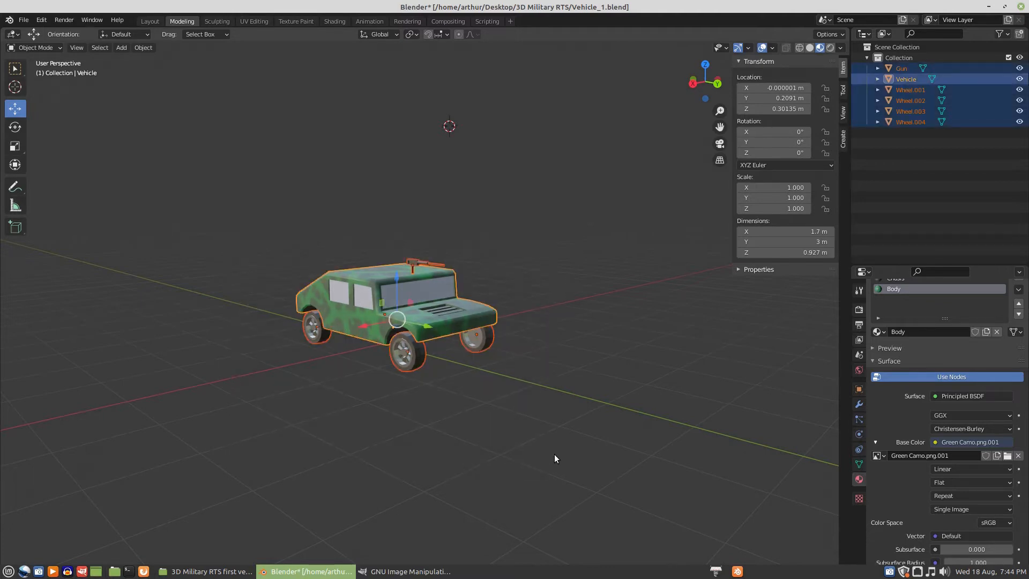
# - Delete all the selected vehicle objects, then save the emptied file from the right orthographic view
pyautogui.press('x')
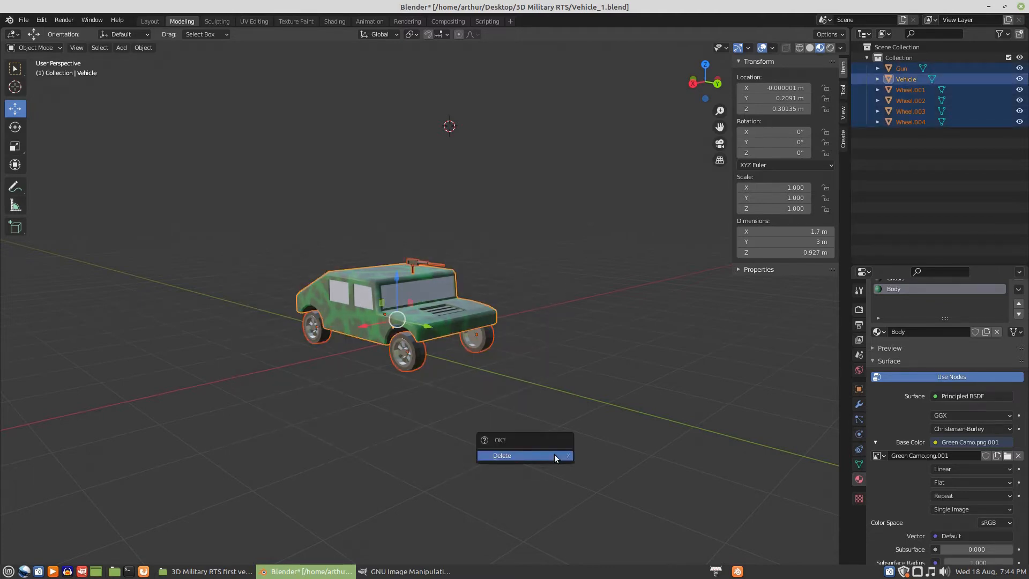
pyautogui.click(554, 456)
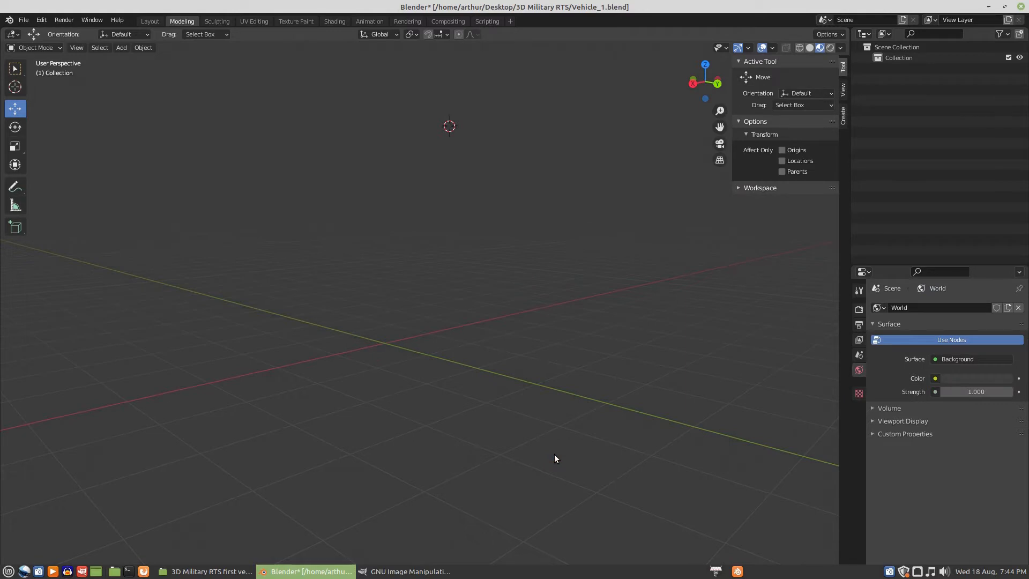
pyautogui.press('KP_3')
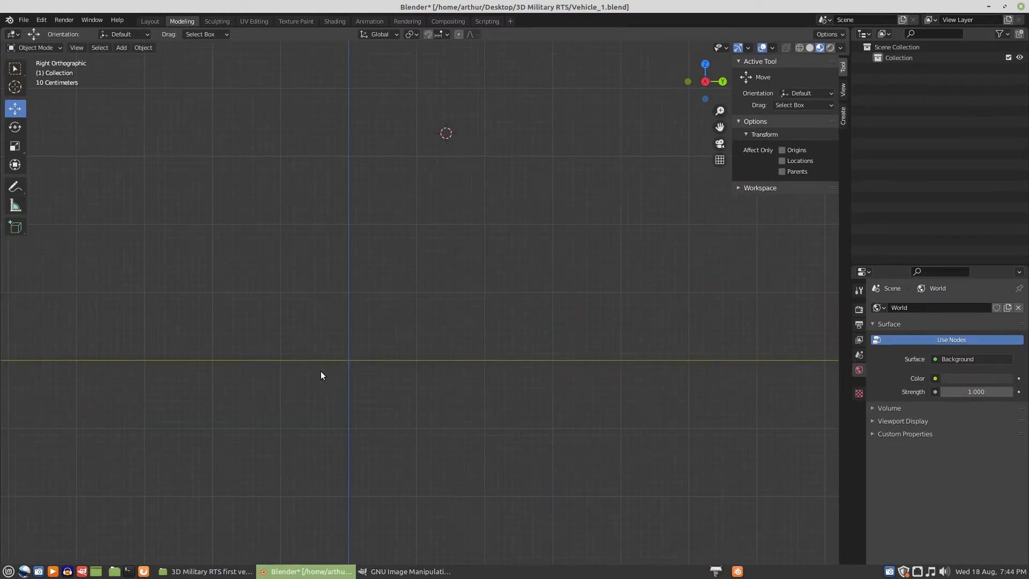
pyautogui.hotkey('ctrl', 's')
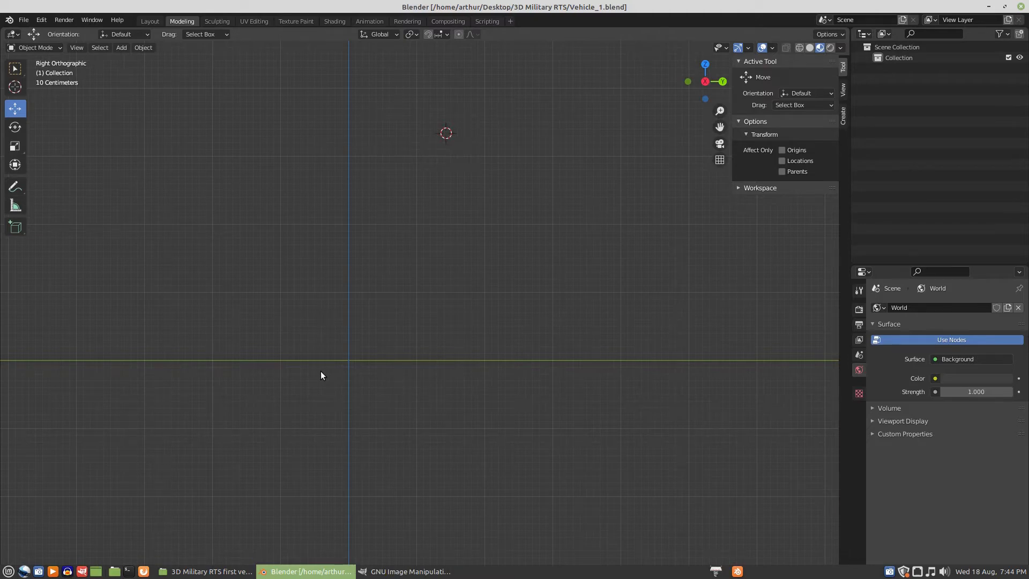
# - Snap the 3D cursor to the world origin
pyautogui.hotkey('shift', 's')
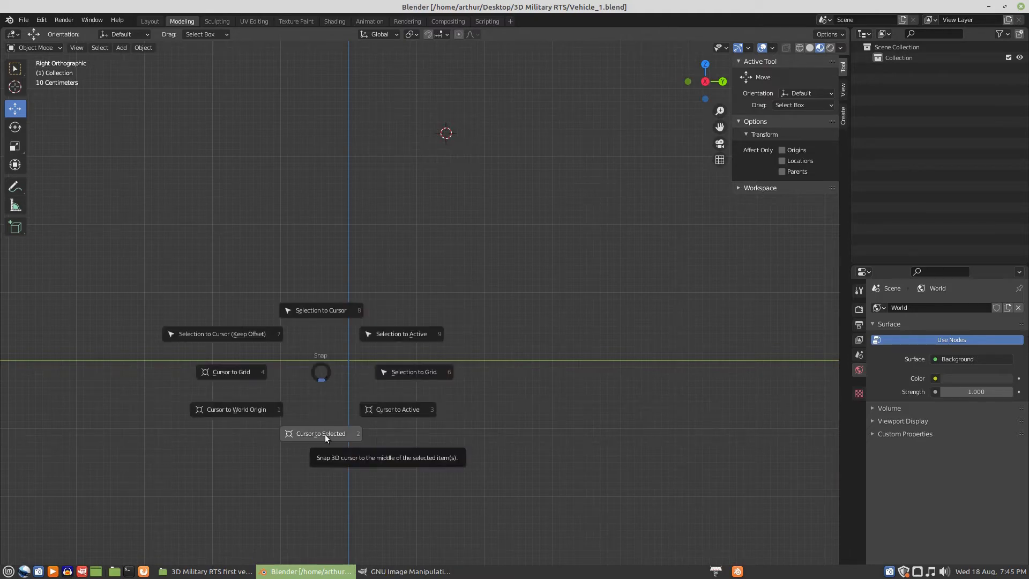
pyautogui.click(233, 411)
# - Switch to GIMP and create a new image 256 px wide and 256 px high
pyautogui.moveTo(184, 574)
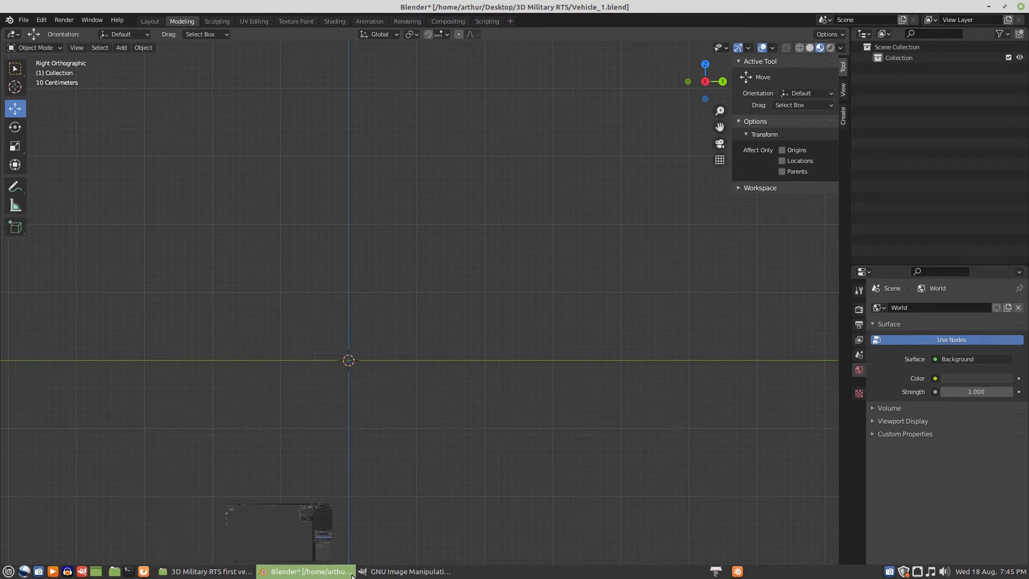
pyautogui.moveTo(392, 574)
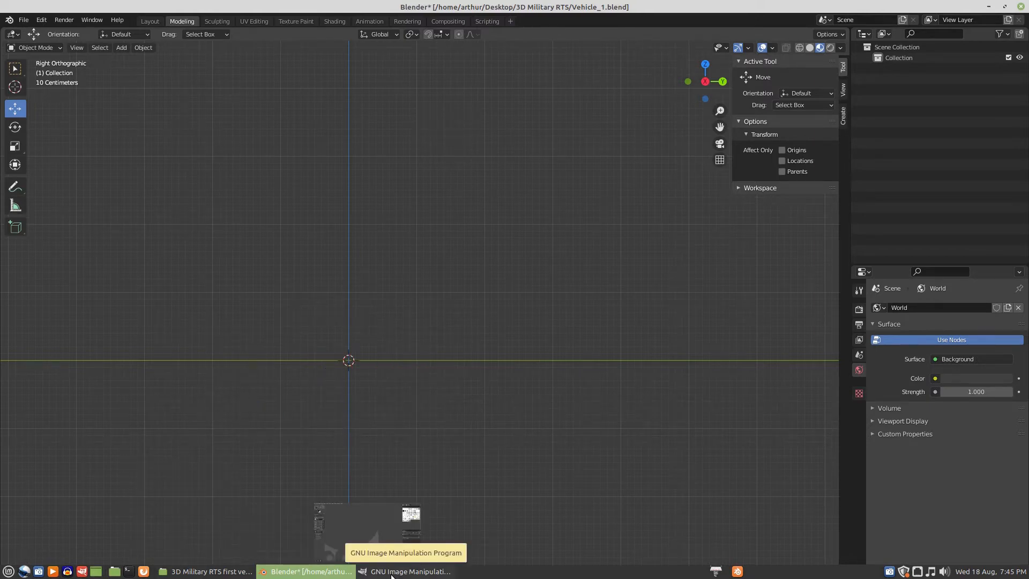
pyautogui.click(391, 572)
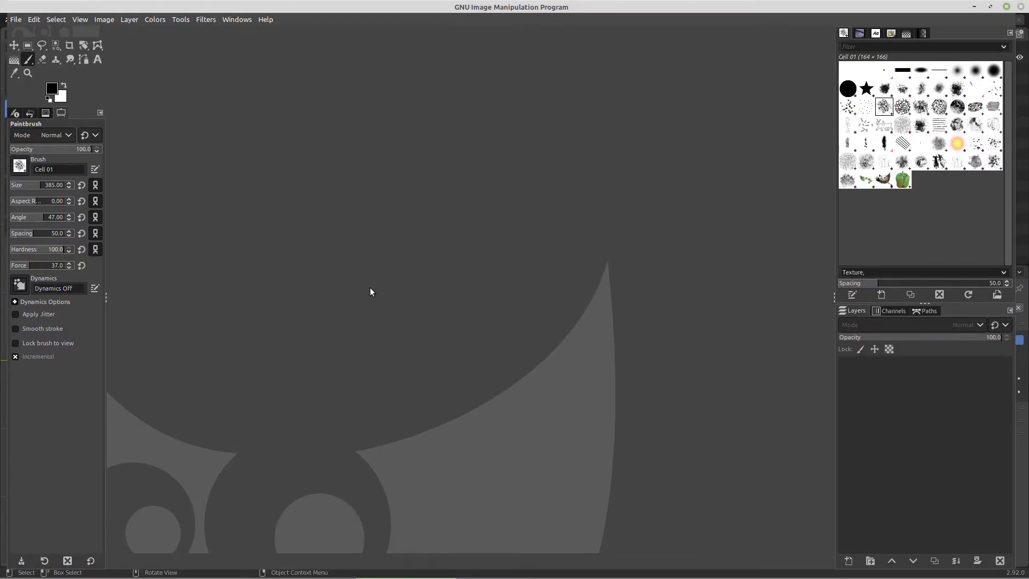
pyautogui.hotkey('ctrl', 'n')
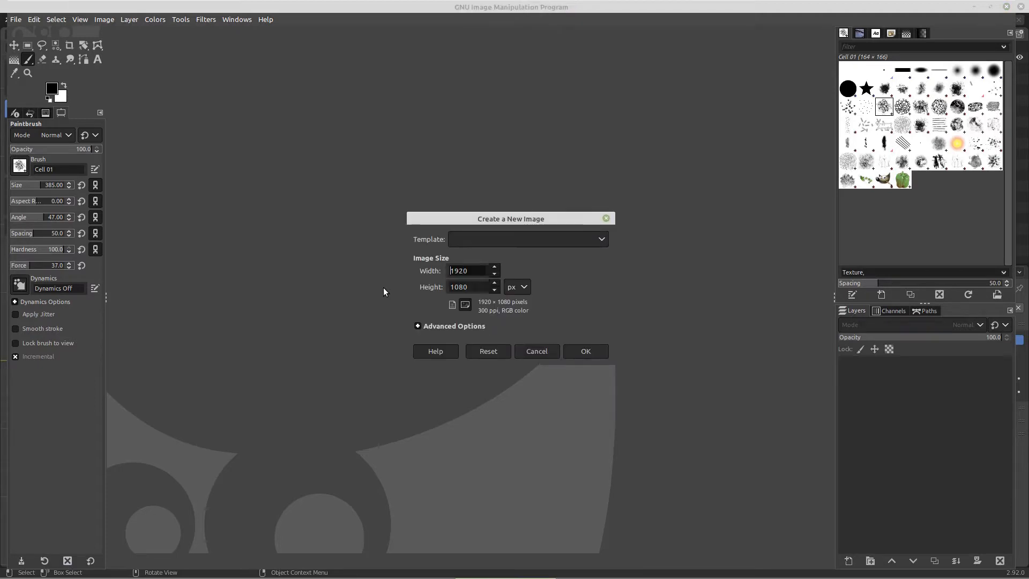
pyautogui.moveTo(480, 275); pyautogui.dragTo(429, 275)
pyautogui.write('256')
pyautogui.click(469, 288)
pyautogui.moveTo(469, 288); pyautogui.dragTo(433, 290)
pyautogui.write('2')
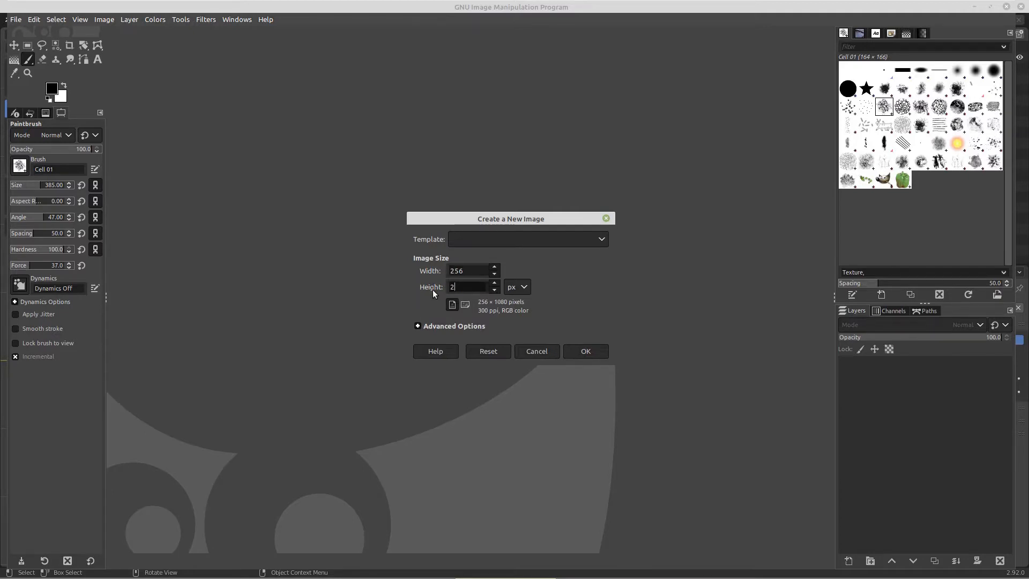
pyautogui.click(591, 352)
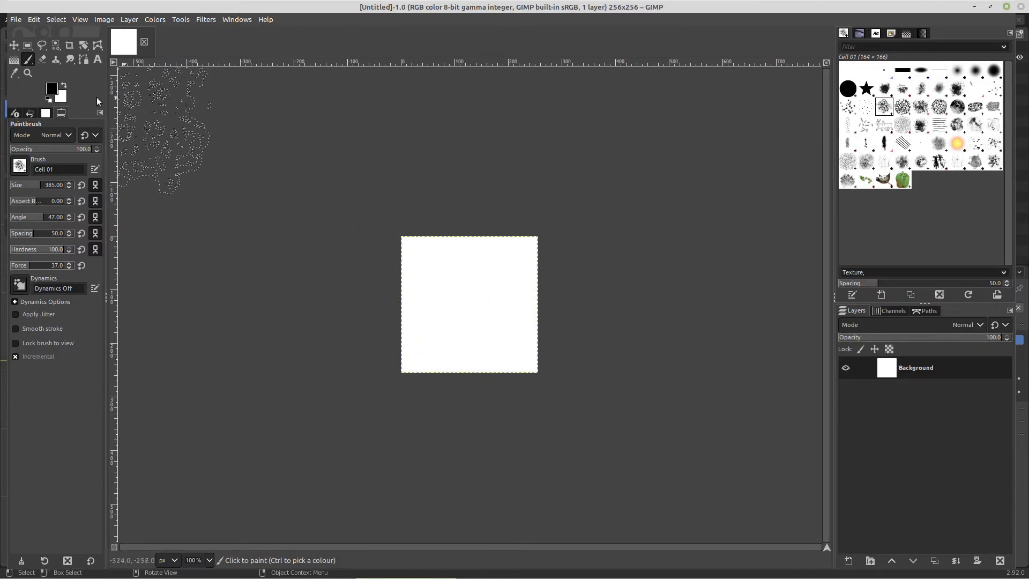
# - Set the foreground colour to the bright green 00ca4c
pyautogui.click(54, 88)
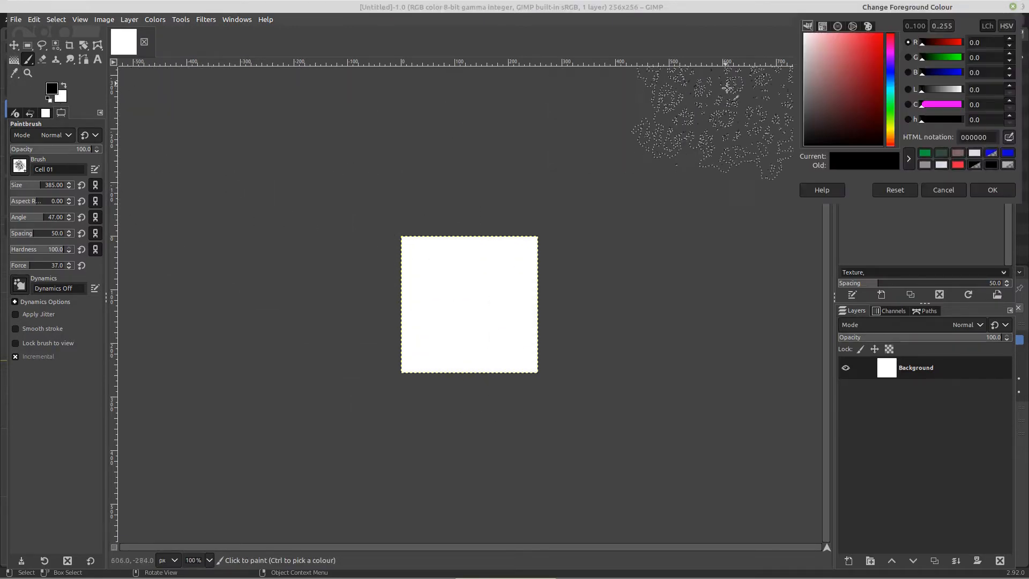
pyautogui.click(891, 100)
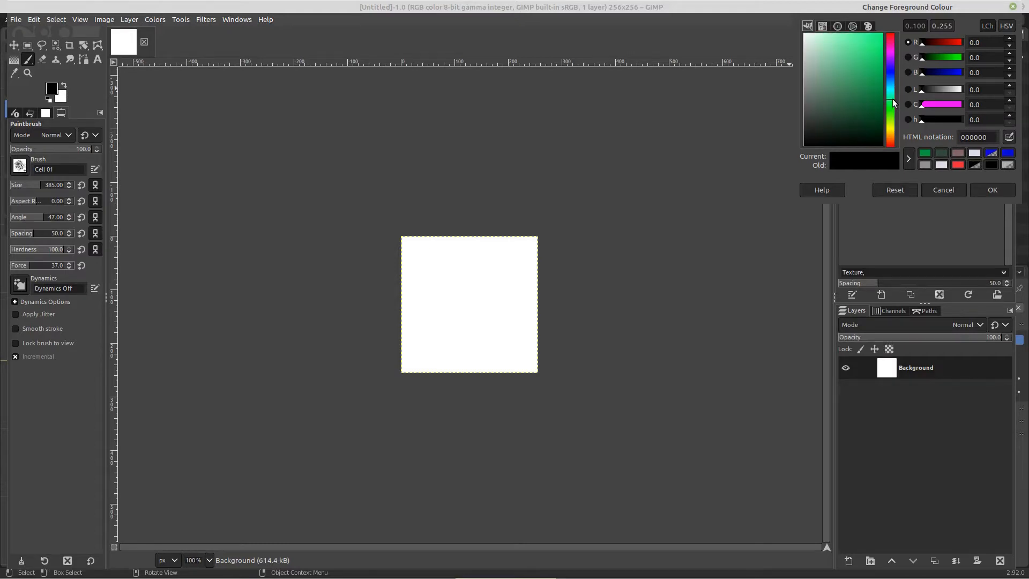
pyautogui.moveTo(893, 102); pyautogui.dragTo(893, 105)
pyautogui.click(882, 56)
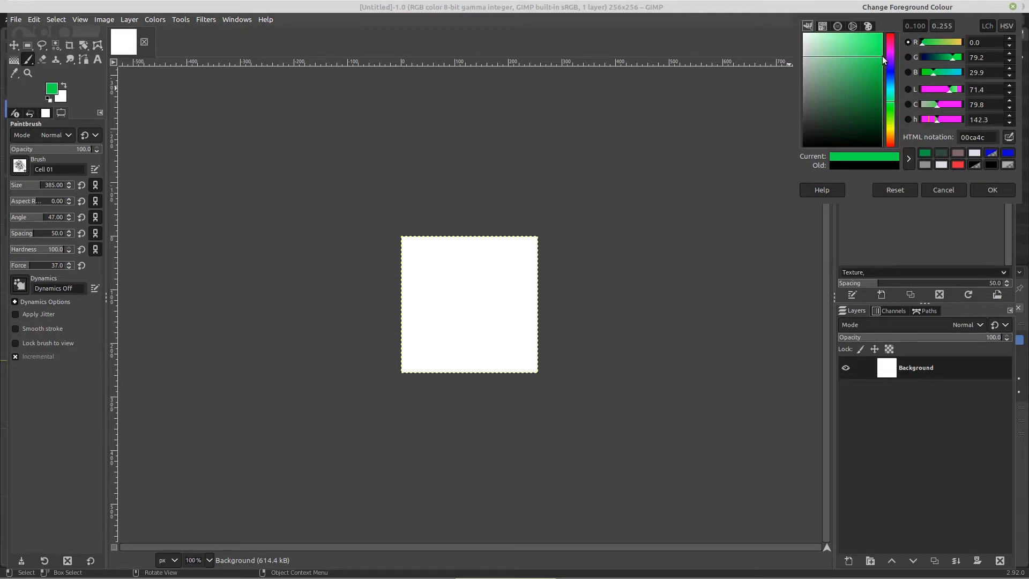
# - Set the background colour to the dark green 00611f
pyautogui.click(63, 99)
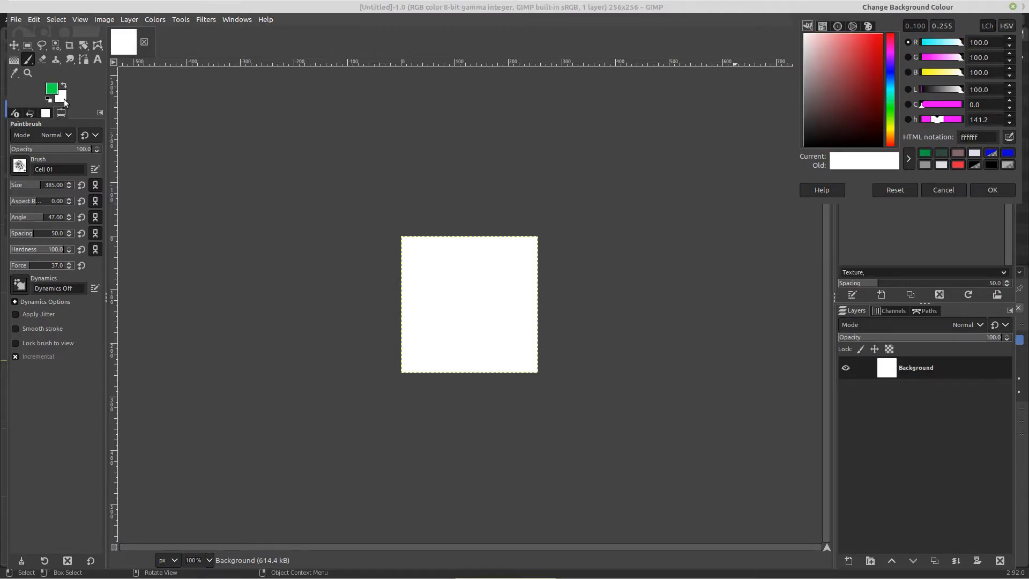
pyautogui.click(893, 102)
pyautogui.click(882, 102)
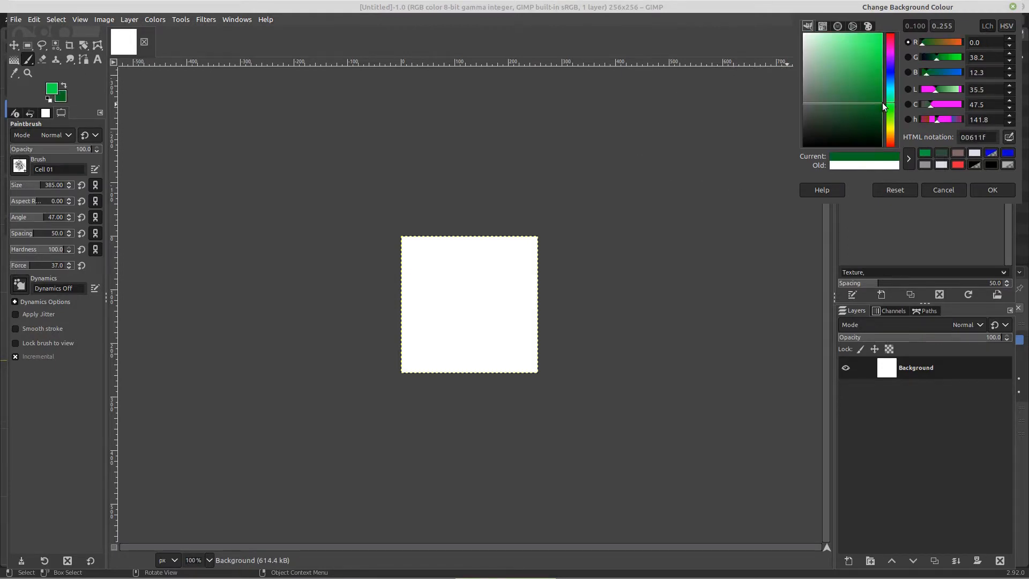
pyautogui.click(989, 190)
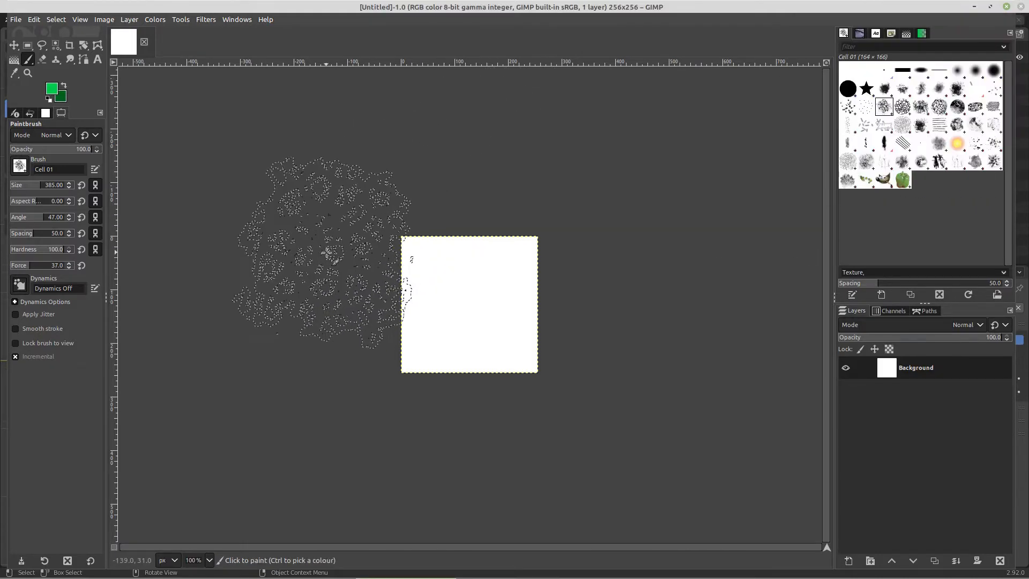
# - Fill the whole image with the dark green background colour
pyautogui.rightClick(327, 252)
pyautogui.moveTo(359, 283)
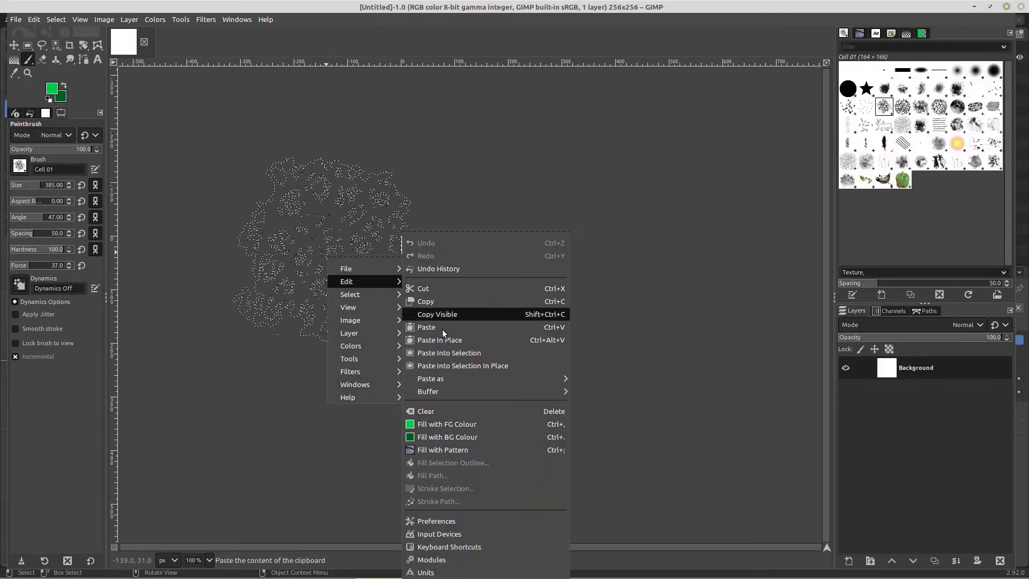
pyautogui.click(446, 436)
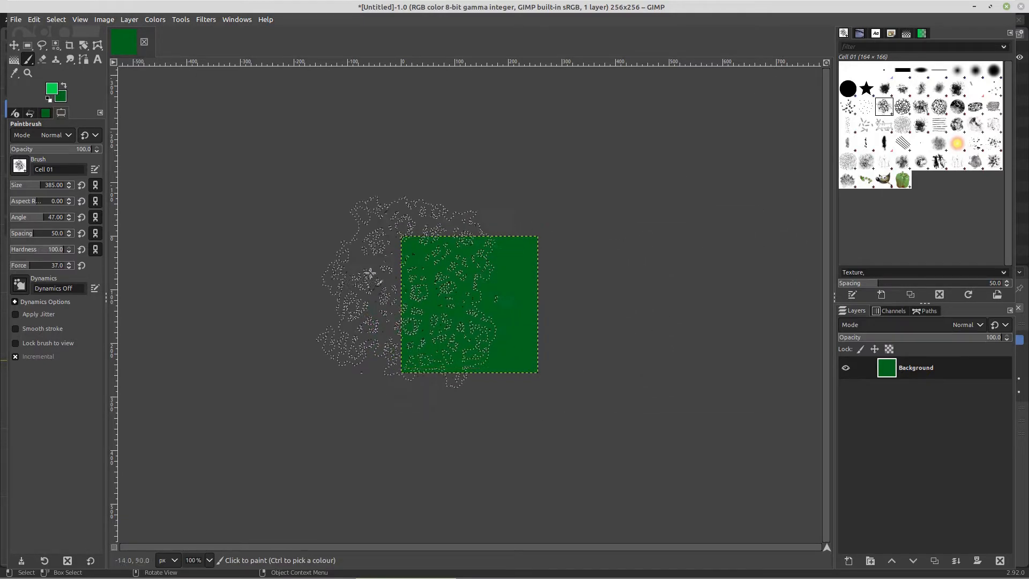
# - Set the Cell 01 paintbrush to angle -50, force 31 and size 397, and paint its pattern over the canvas
pyautogui.click(41, 186)
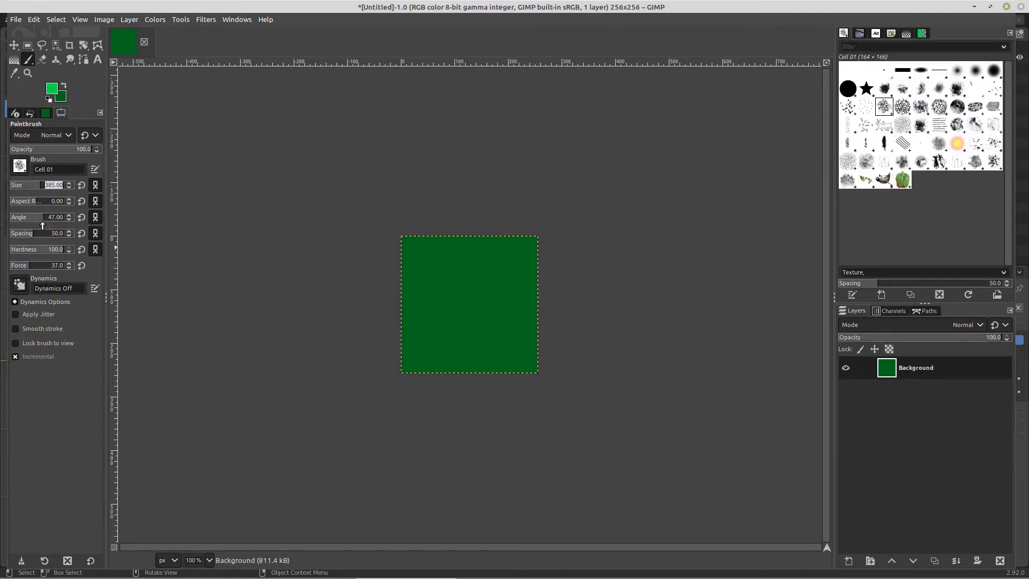
pyautogui.moveTo(43, 224); pyautogui.dragTo(29, 222)
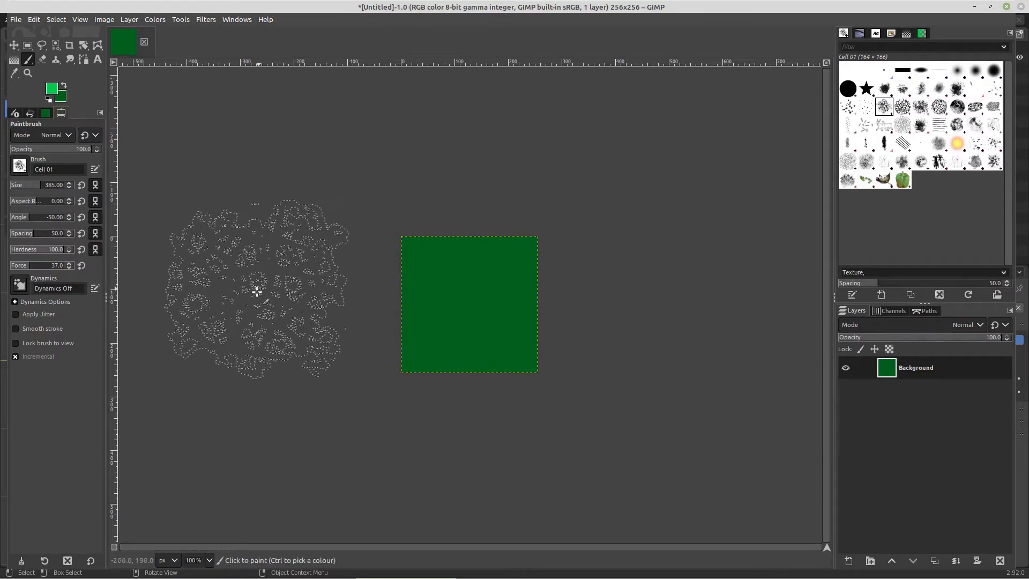
pyautogui.click(28, 265)
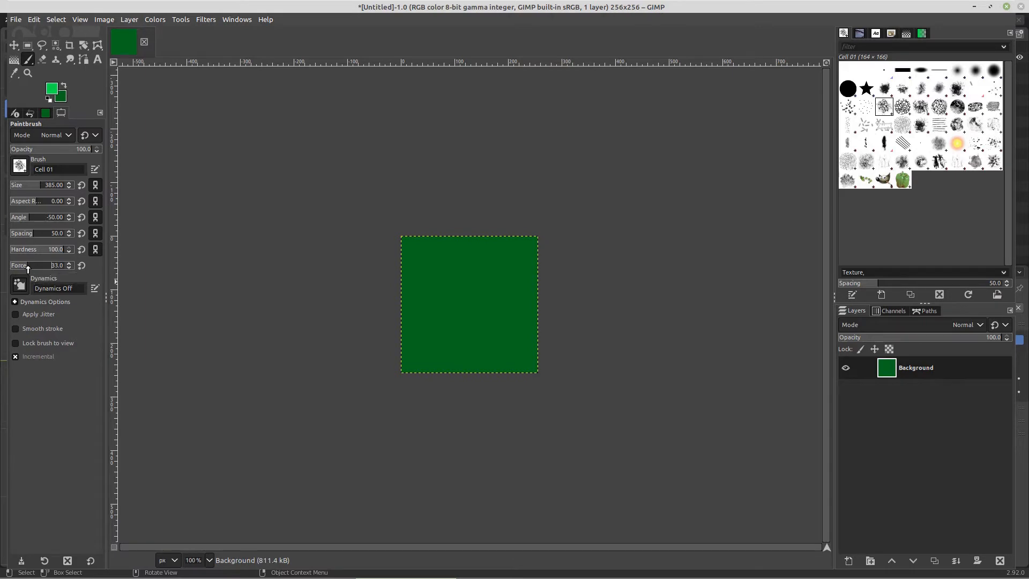
pyautogui.moveTo(28, 269); pyautogui.dragTo(26, 269)
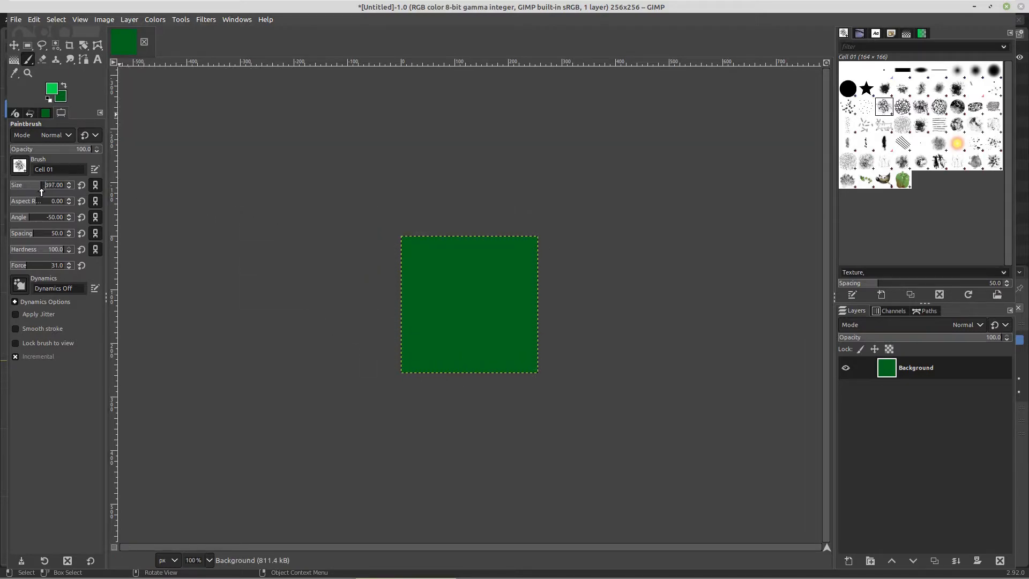
pyautogui.click(468, 310)
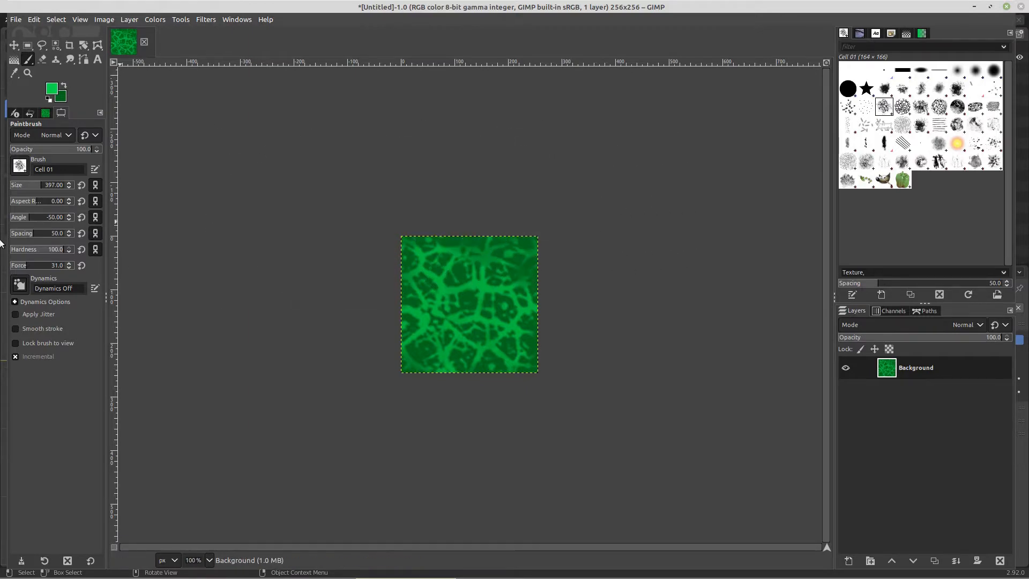
# - Raise the brush force to 36 and repaint the cell pattern over a fresh fill of the background colour
pyautogui.click(27, 266)
pyautogui.moveTo(28, 268); pyautogui.dragTo(29, 267)
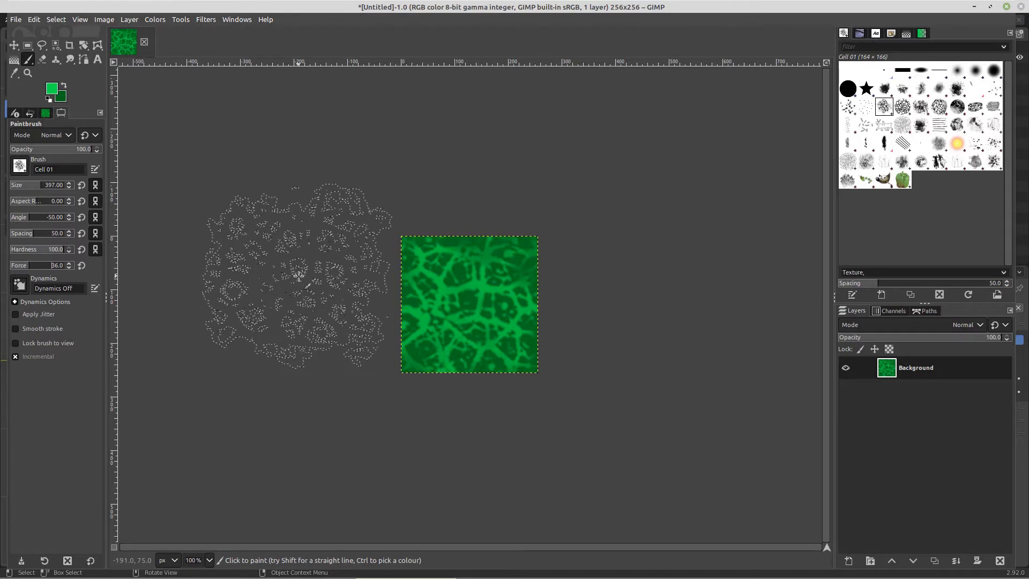
pyautogui.hotkey('ctrl', '.')
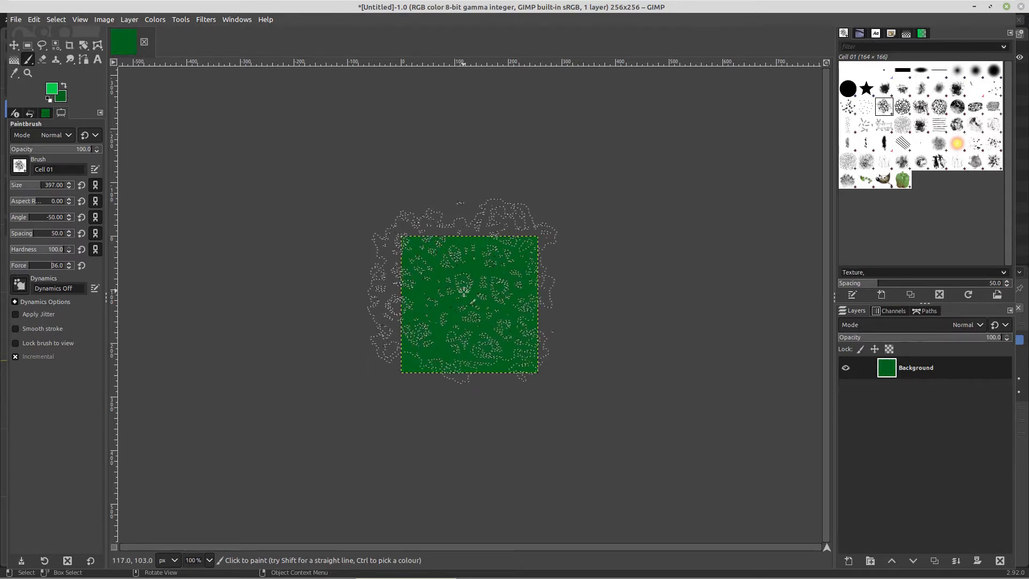
pyautogui.click(479, 301)
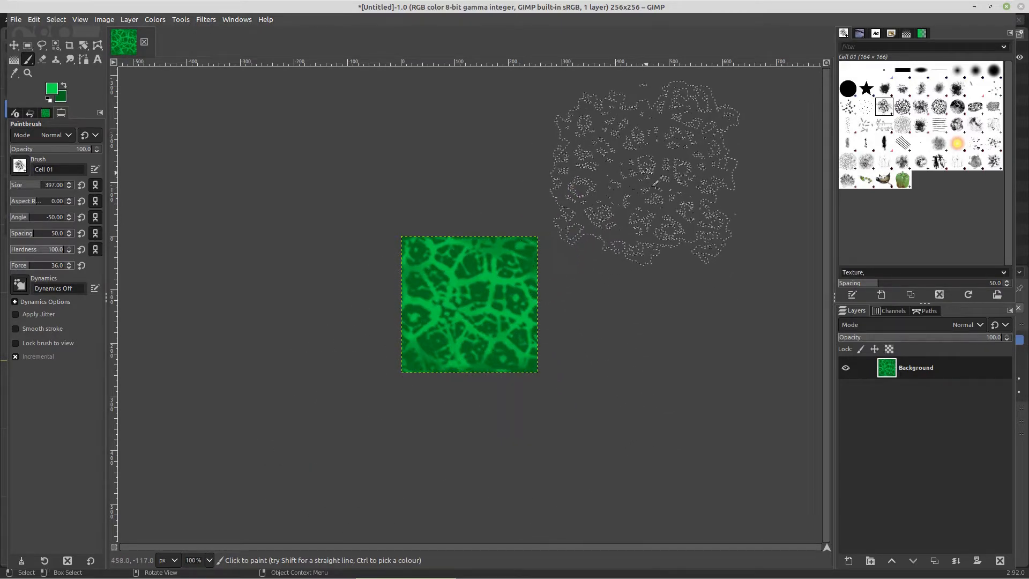
# - Reduce the image's saturation to a scale of 0.565
pyautogui.click(153, 20)
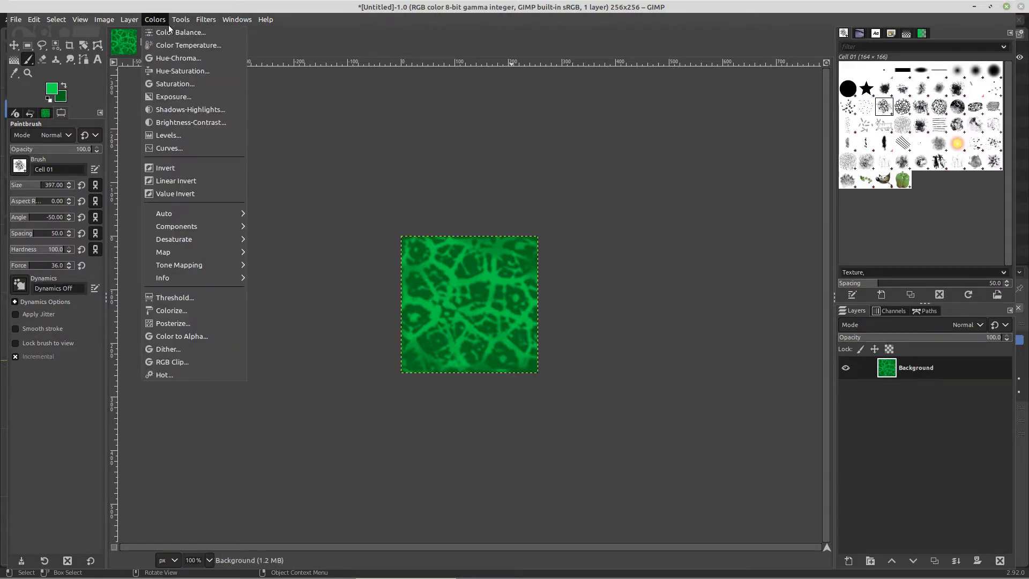
pyautogui.moveTo(173, 22)
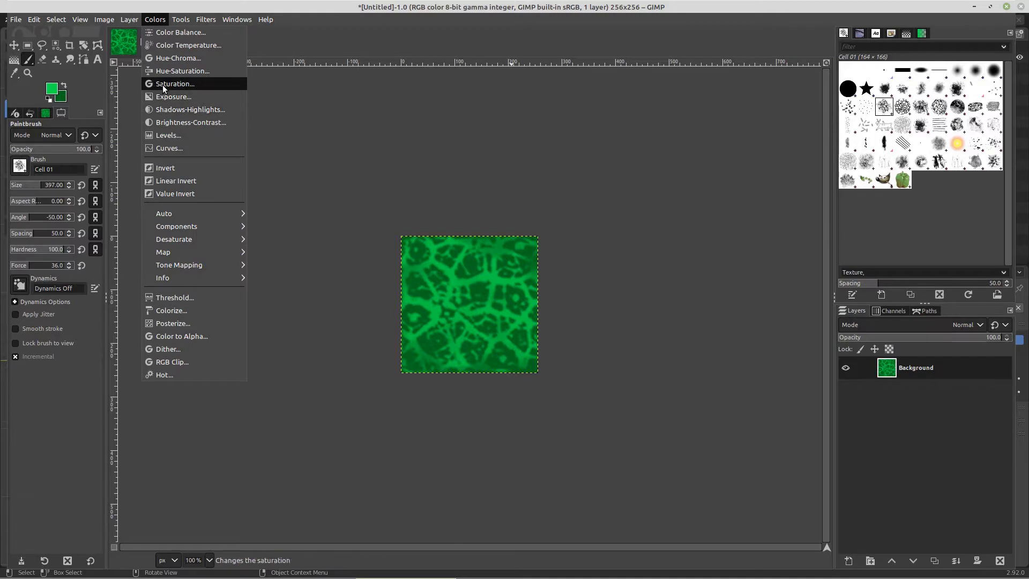
pyautogui.click(167, 86)
pyautogui.moveTo(637, 157)
pyautogui.mouseDown()
pyautogui.moveTo(609, 158)
pyautogui.moveTo(619, 158)
pyautogui.mouseUp()
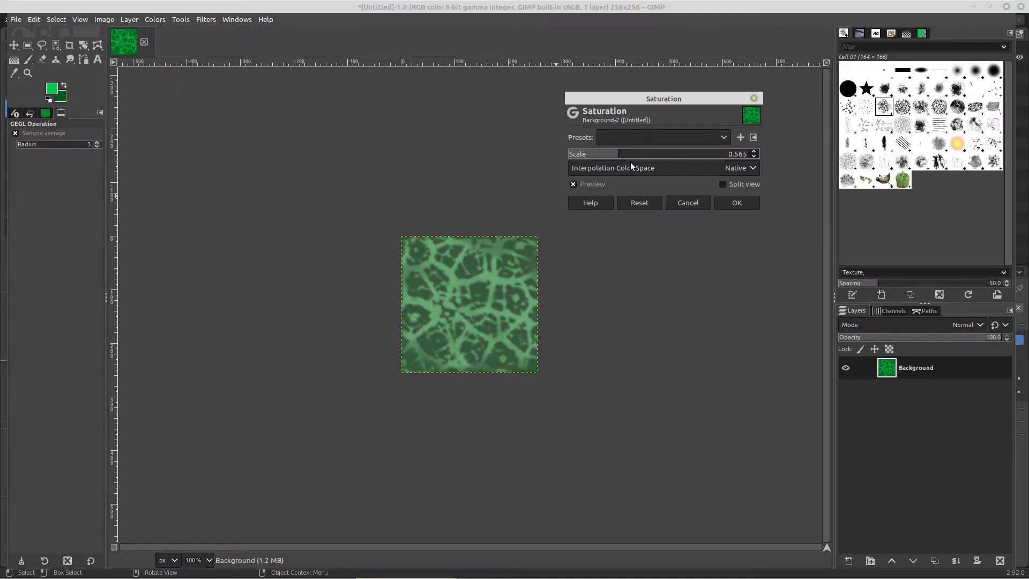
pyautogui.click(737, 203)
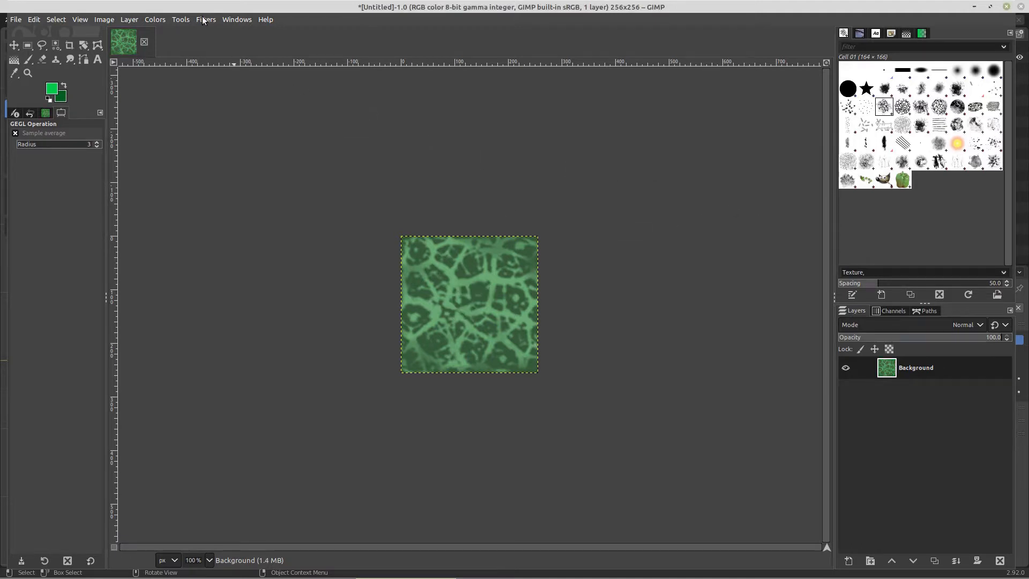
# - Darken the camouflage image by setting its brightness to -78
pyautogui.click(155, 20)
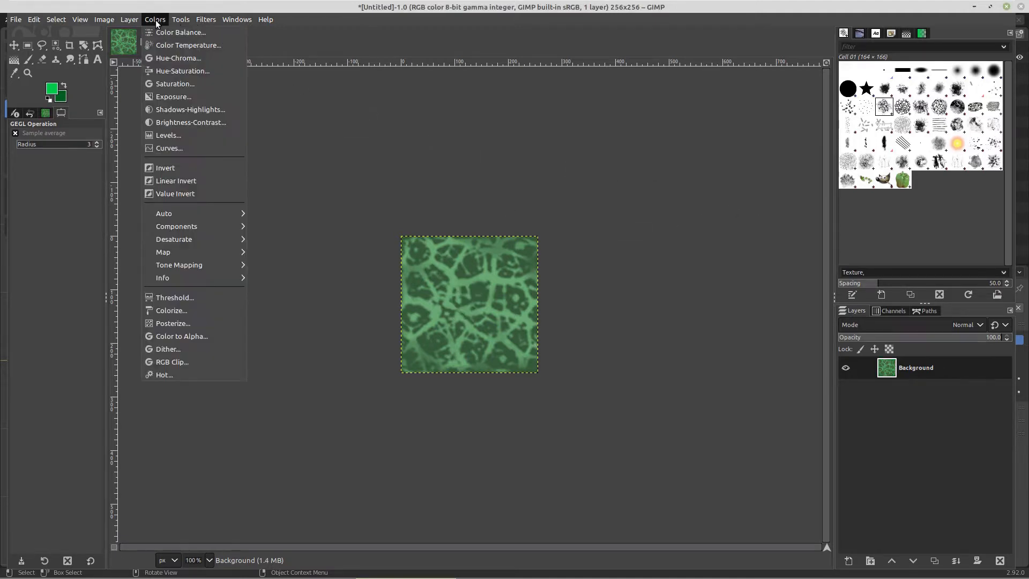
pyautogui.click(180, 124)
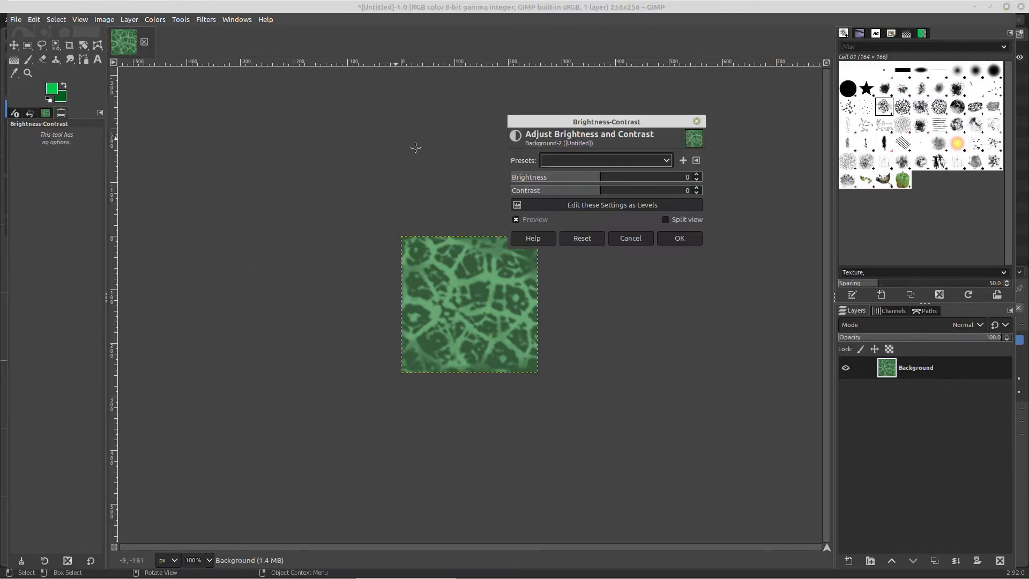
pyautogui.click(566, 178)
pyautogui.moveTo(566, 178); pyautogui.dragTo(546, 178)
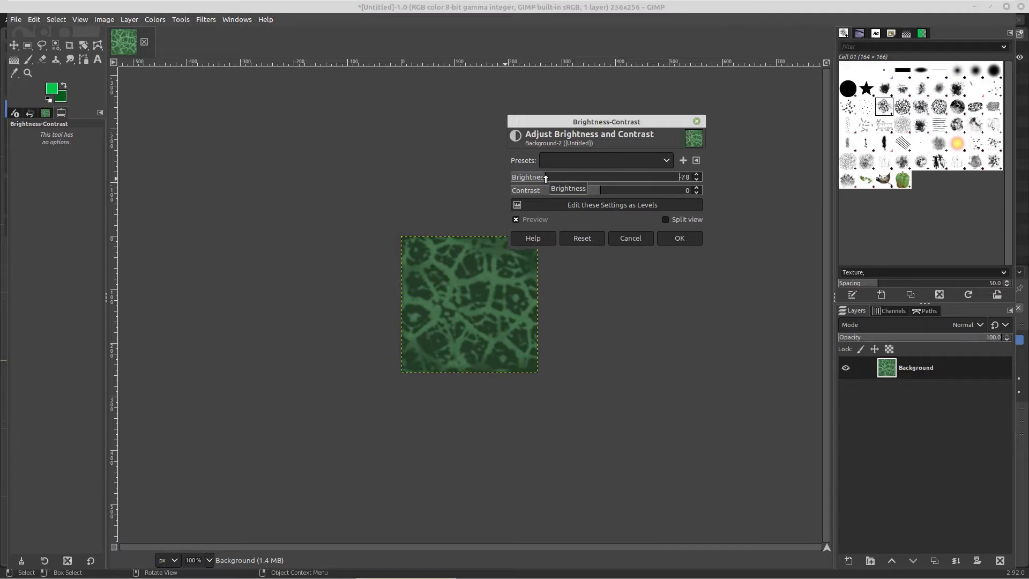
pyautogui.click(686, 239)
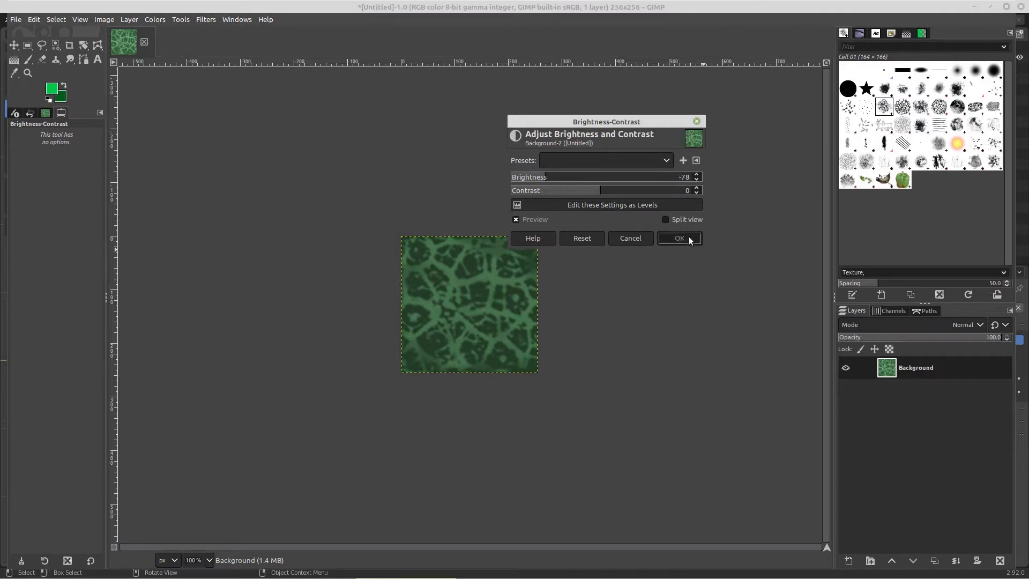
# - Apply HSV noise to the camouflage image with dulling 2, hue 3.00, saturation 0.040 and value 0.040
pyautogui.click(205, 21)
pyautogui.moveTo(315, 140)
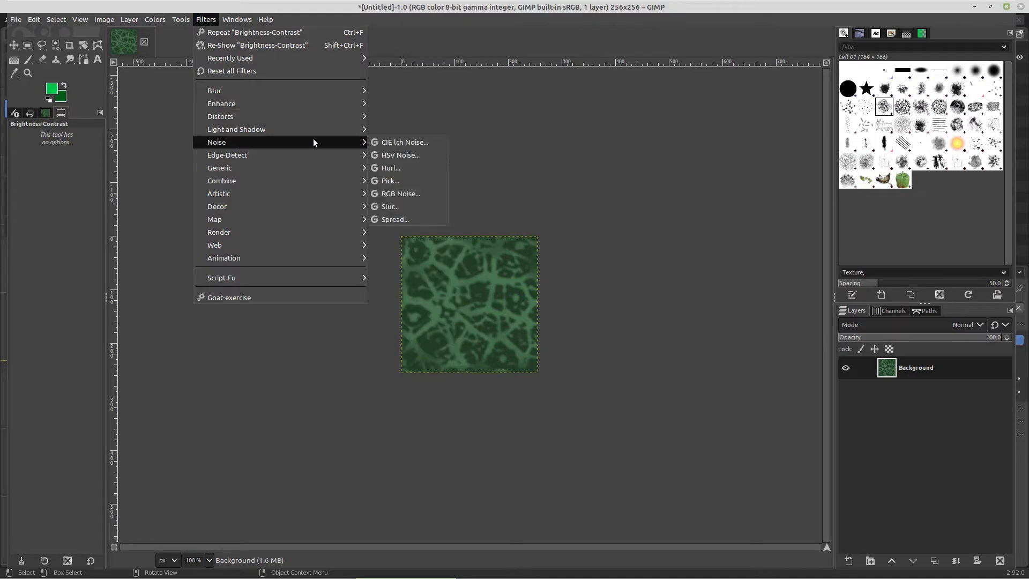
pyautogui.click(398, 156)
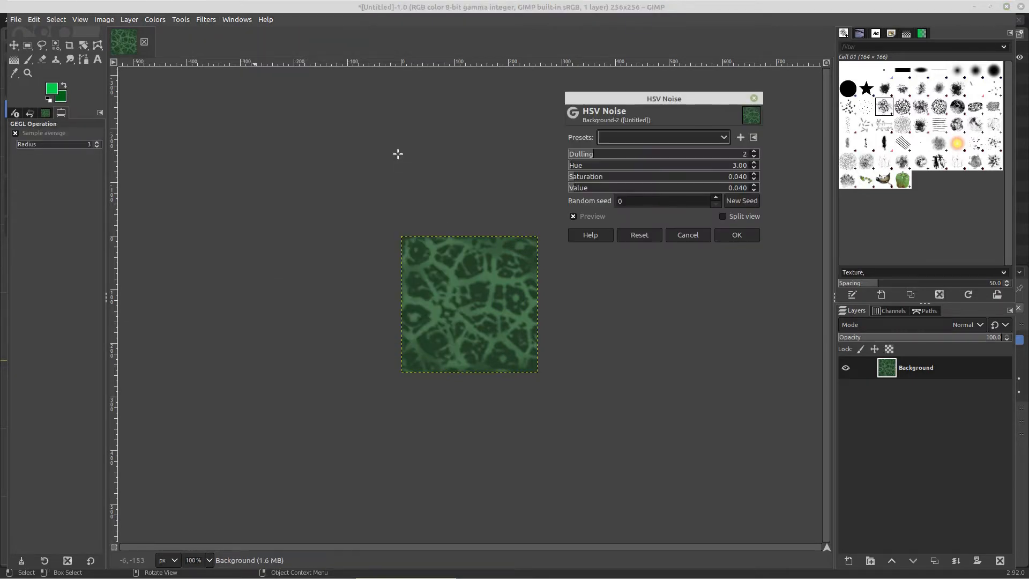
pyautogui.click(735, 235)
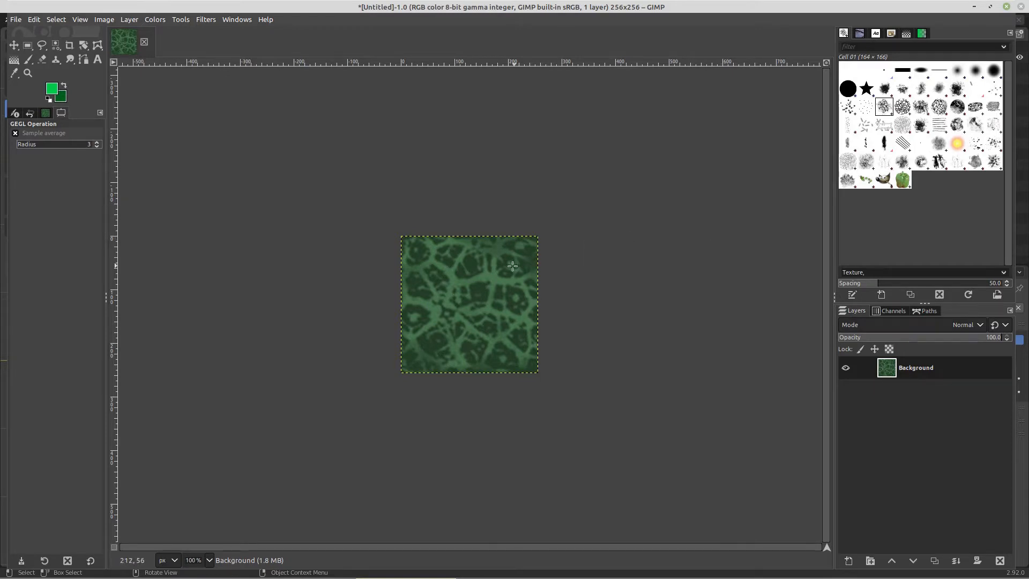
# - Export the texture as green_camo.png to the 3D Military RTS folder on the Desktop, and quit GIMP, discarding the unsaved changes
pyautogui.click(22, 20)
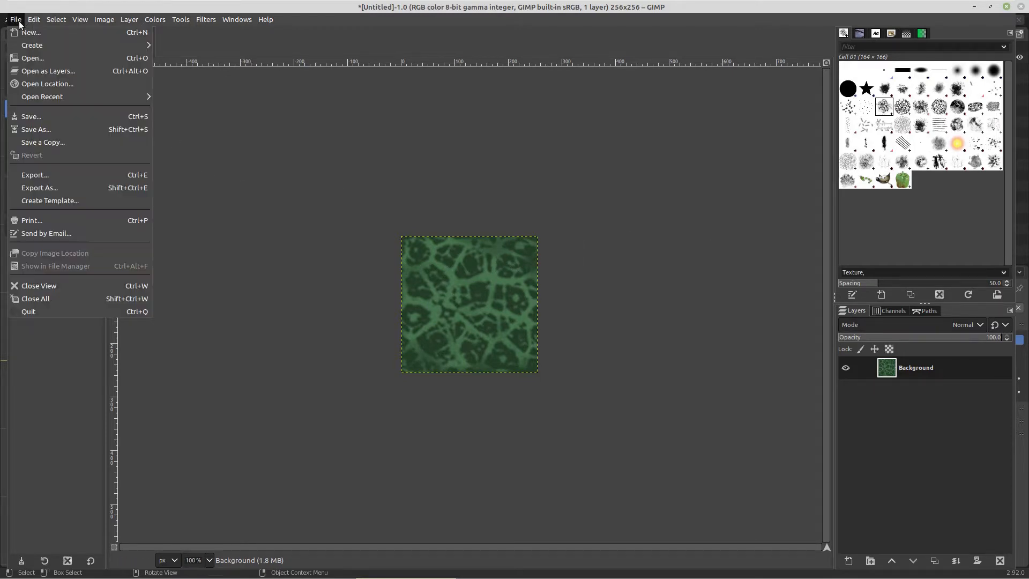
pyautogui.click(49, 188)
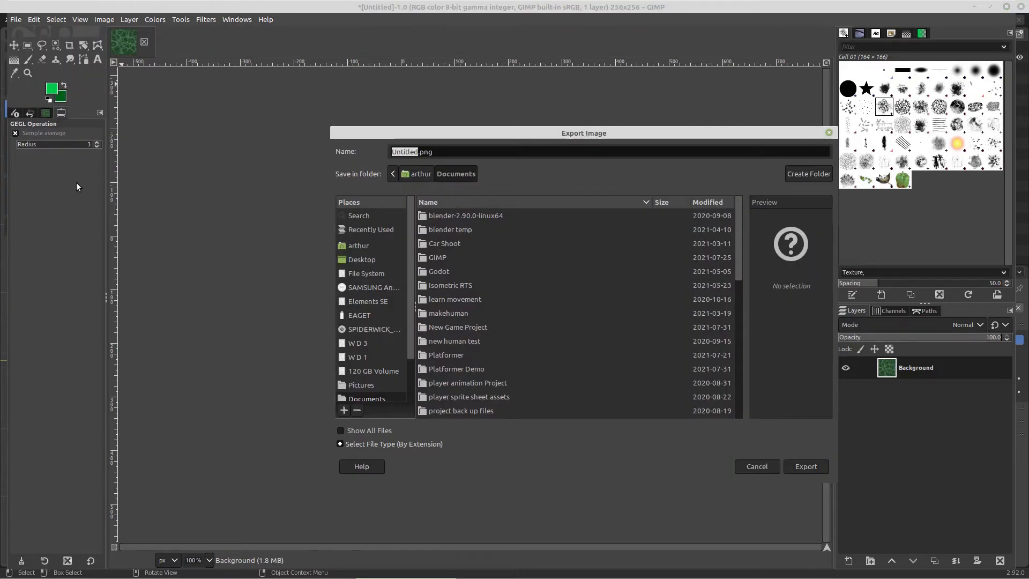
pyautogui.click(360, 260)
pyautogui.doubleClick(449, 215)
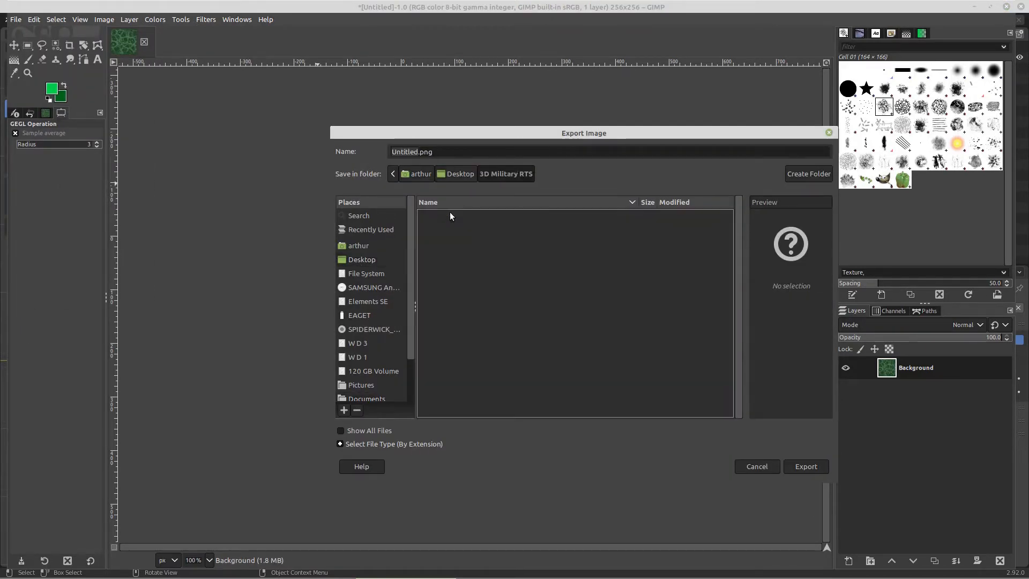
pyautogui.click(417, 152)
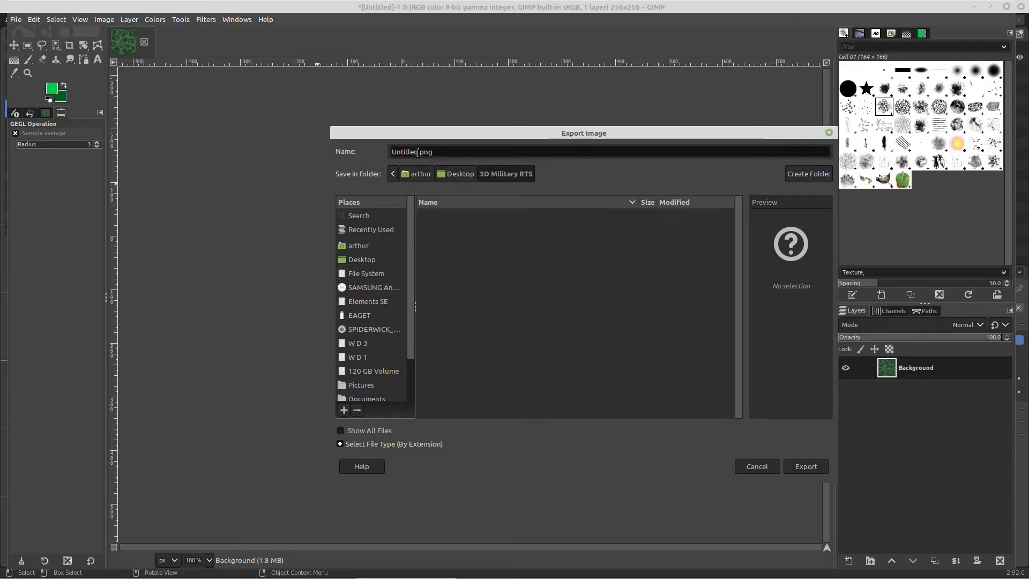
pyautogui.moveTo(417, 153); pyautogui.dragTo(378, 153)
pyautogui.write('green_camo')
pyautogui.click(812, 467)
pyautogui.click(630, 420)
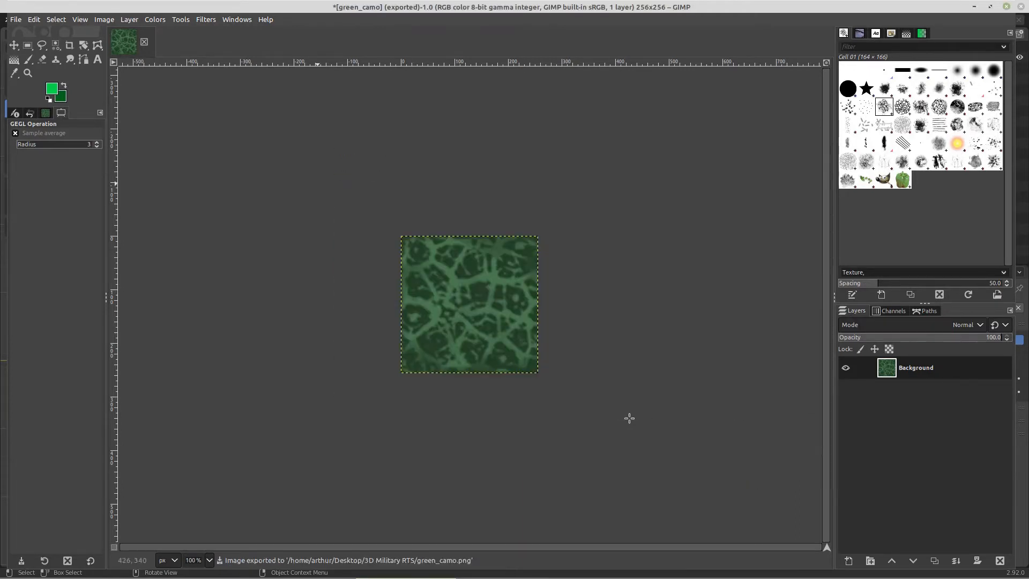
pyautogui.click(1006, 7)
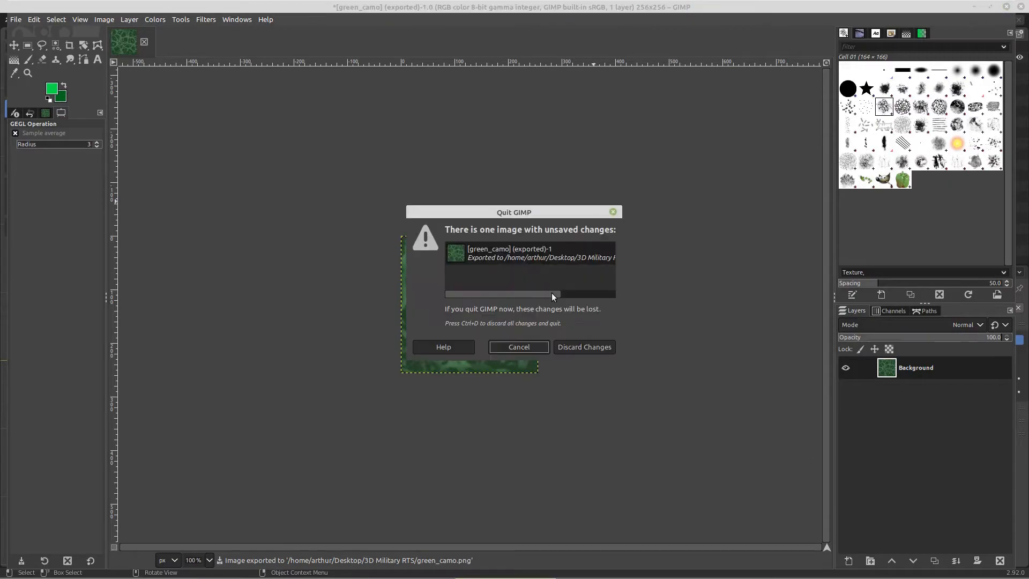
pyautogui.click(584, 346)
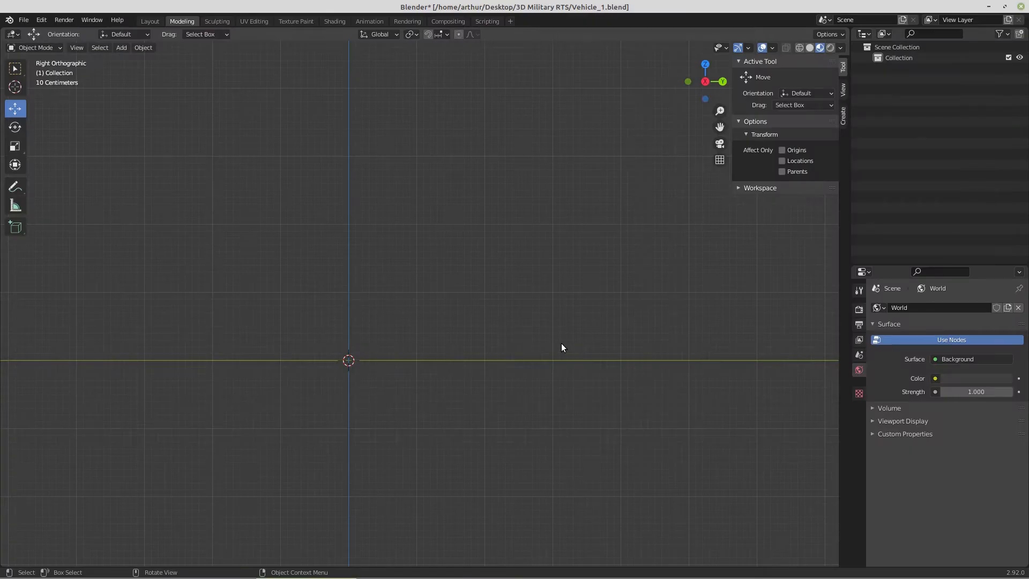
# - Add a mesh circle at the origin in Blender with 16 vertices and a 90° rotation on Y
pyautogui.hotkey('shift', 'a')
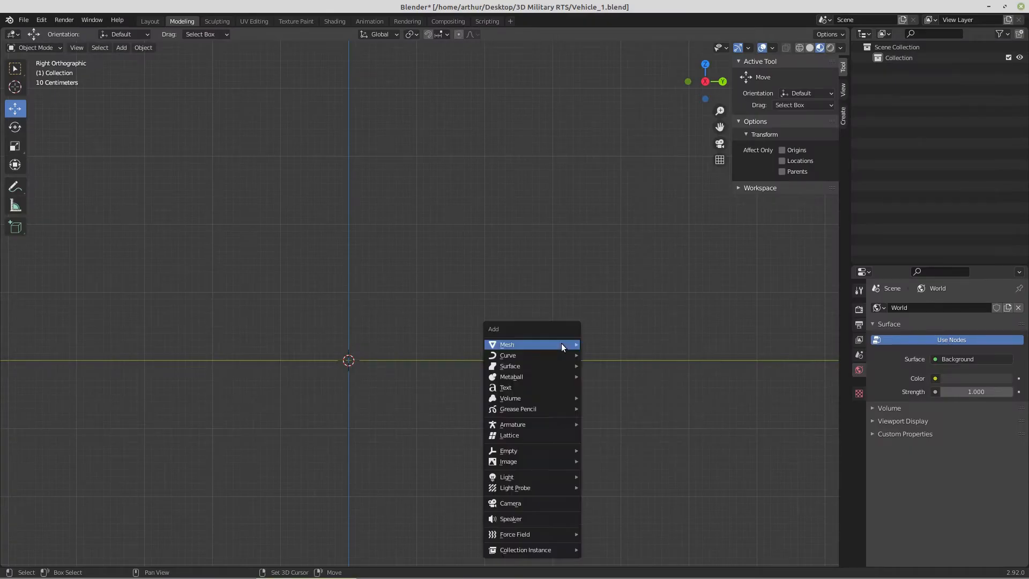
pyautogui.moveTo(561, 344)
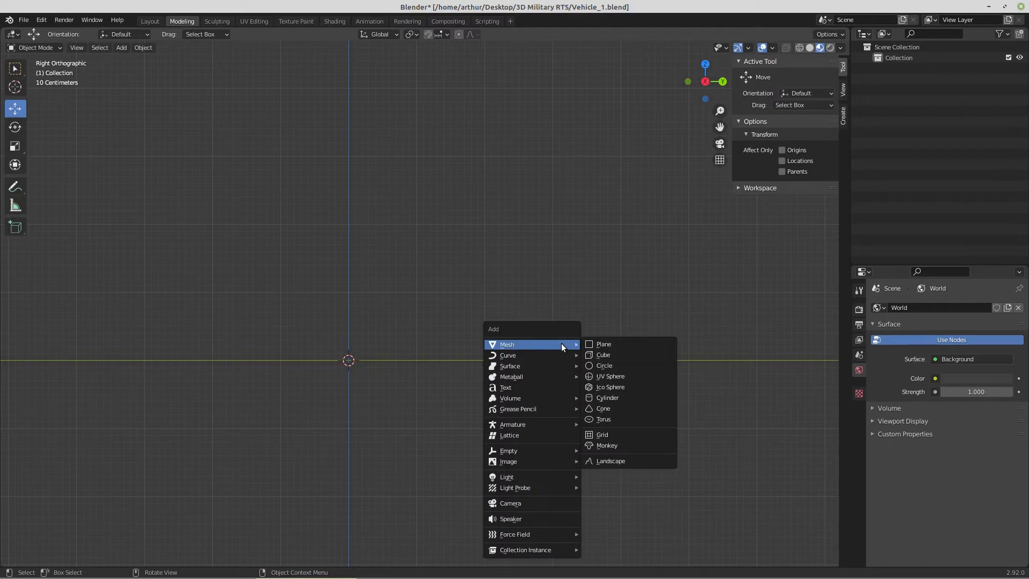
pyautogui.click(608, 363)
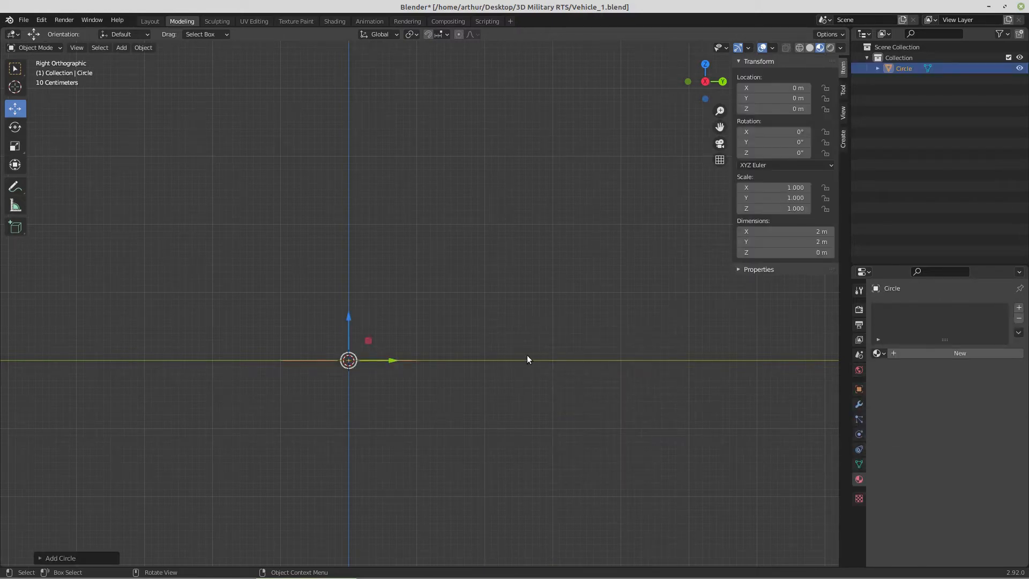
pyautogui.press('F9')
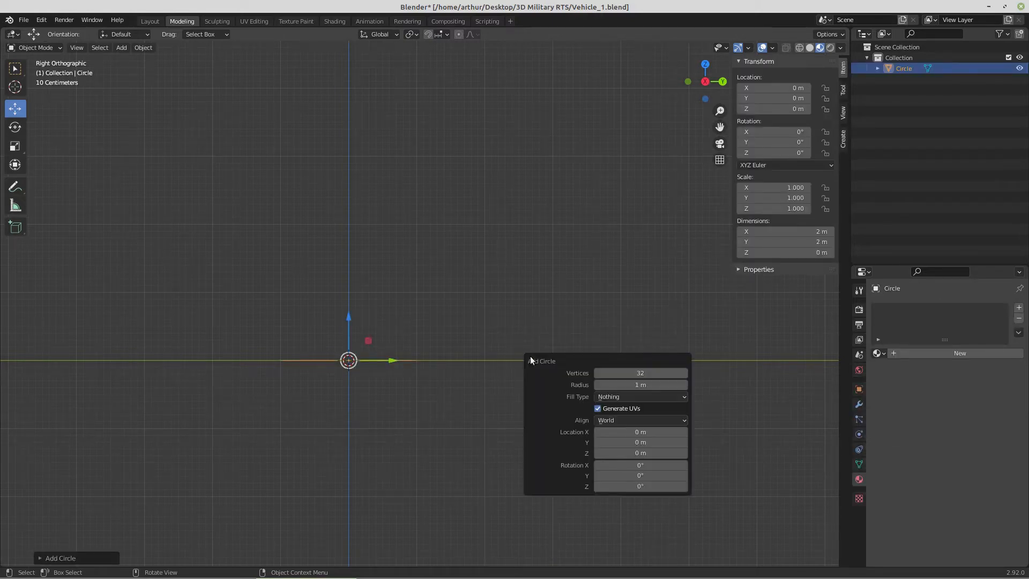
pyautogui.click(637, 373)
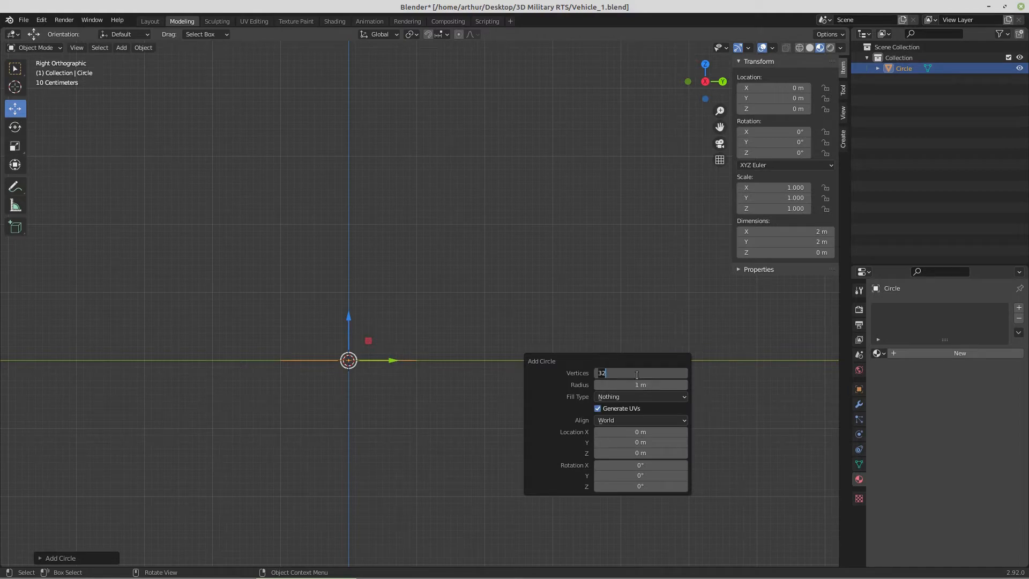
pyautogui.write('16')
pyautogui.click(636, 478)
pyautogui.write('90')
pyautogui.press('Return')
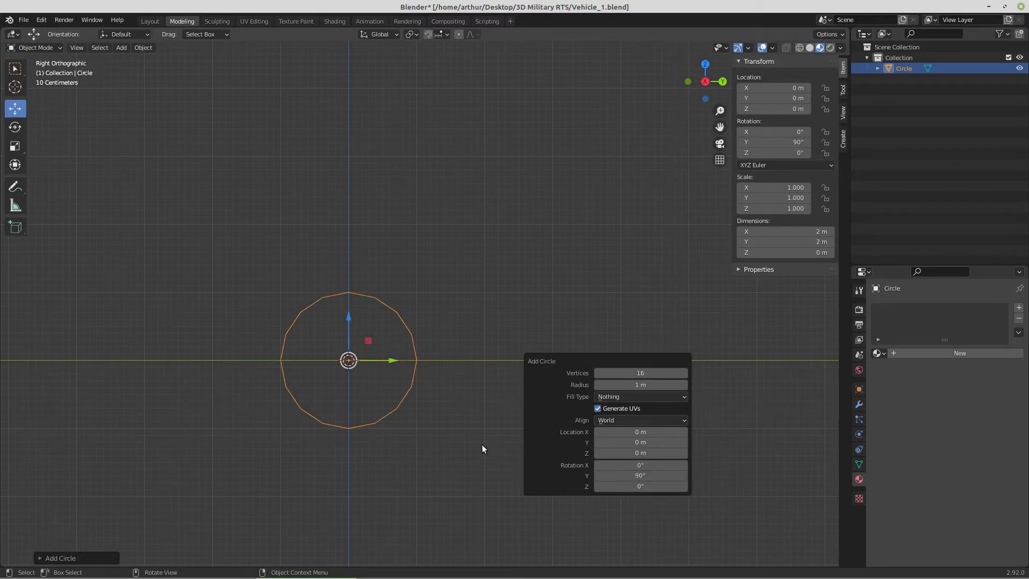
# - Extrude the whole circle outline and scale it outward to form a wide flat ring around the hole
pyautogui.press('Tab')
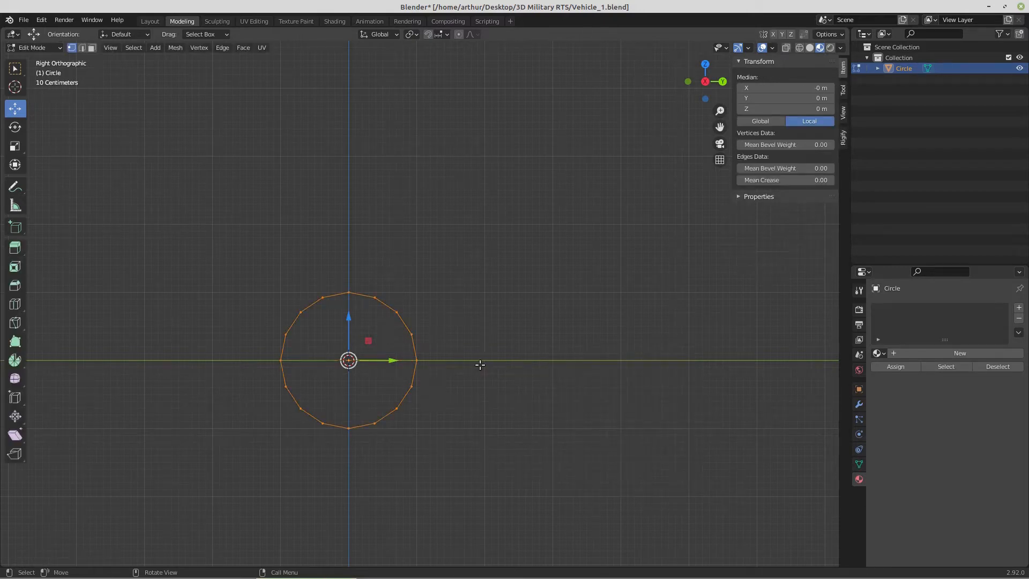
pyautogui.scroll(-4, 473, 371)
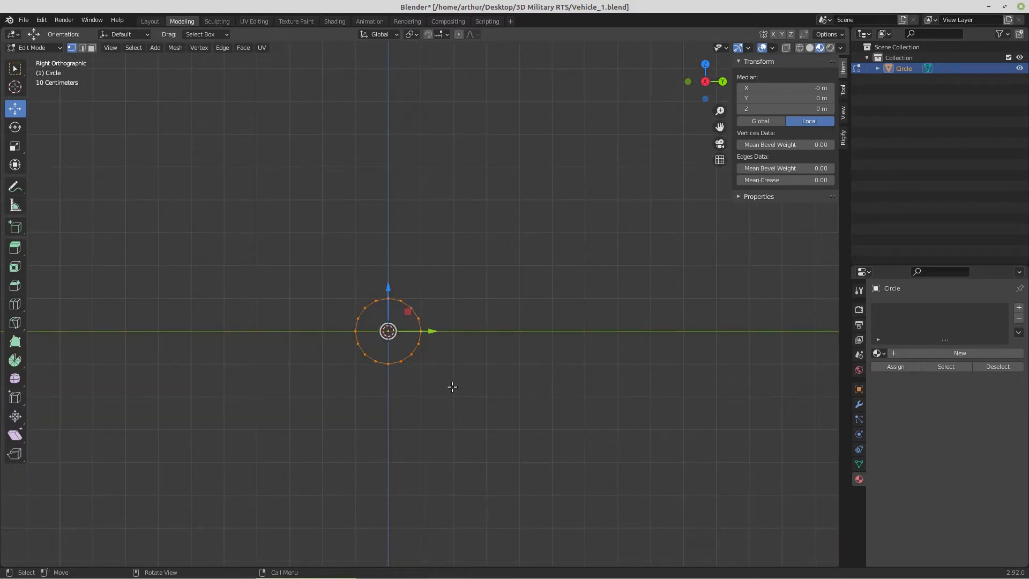
pyautogui.press('g')
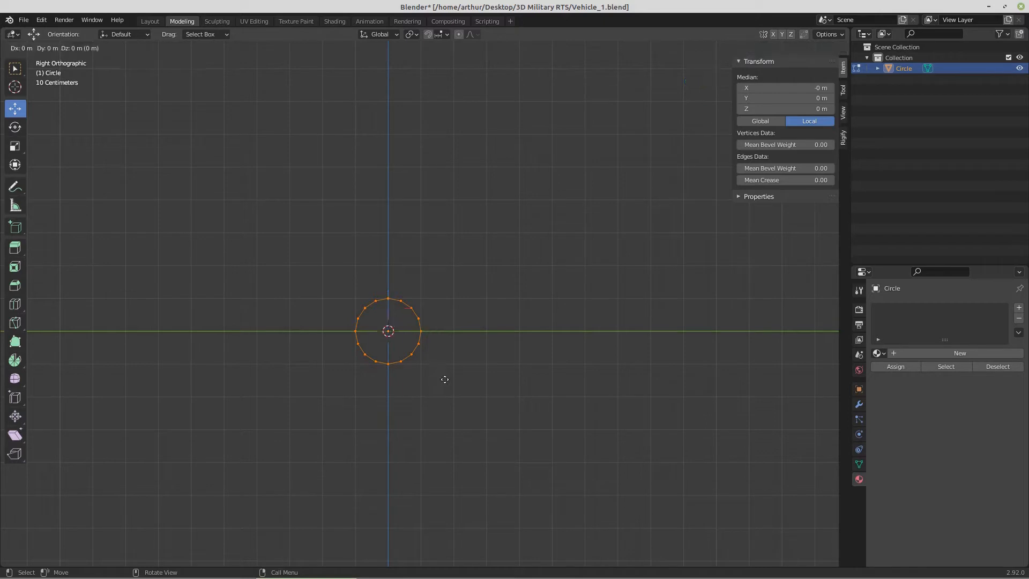
pyautogui.press('s')
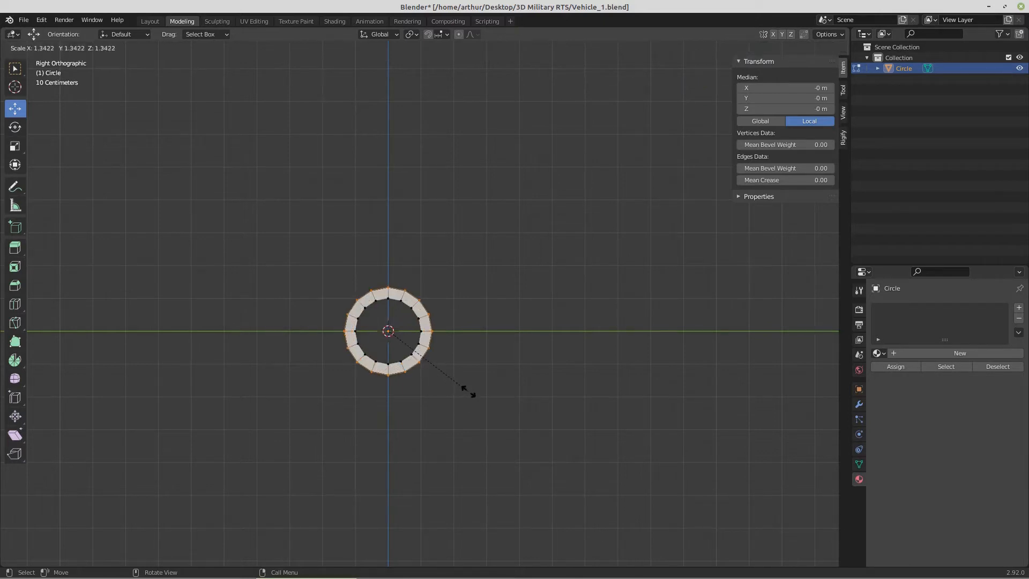
pyautogui.click(554, 428)
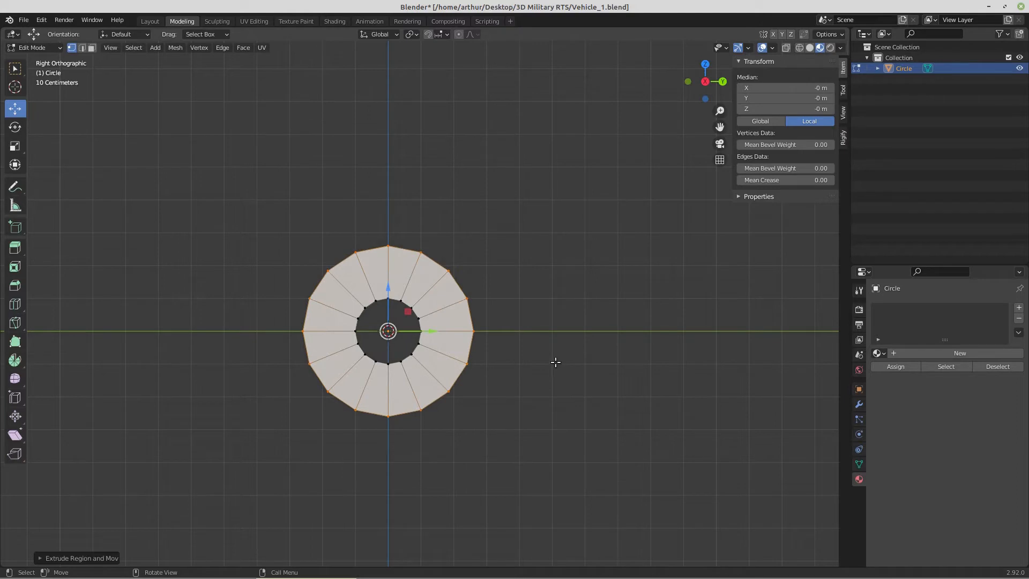
# - Add a 2 m plane at the ring's centre within the same mesh, rotated 90° on Y
pyautogui.hotkey('shift', 'a')
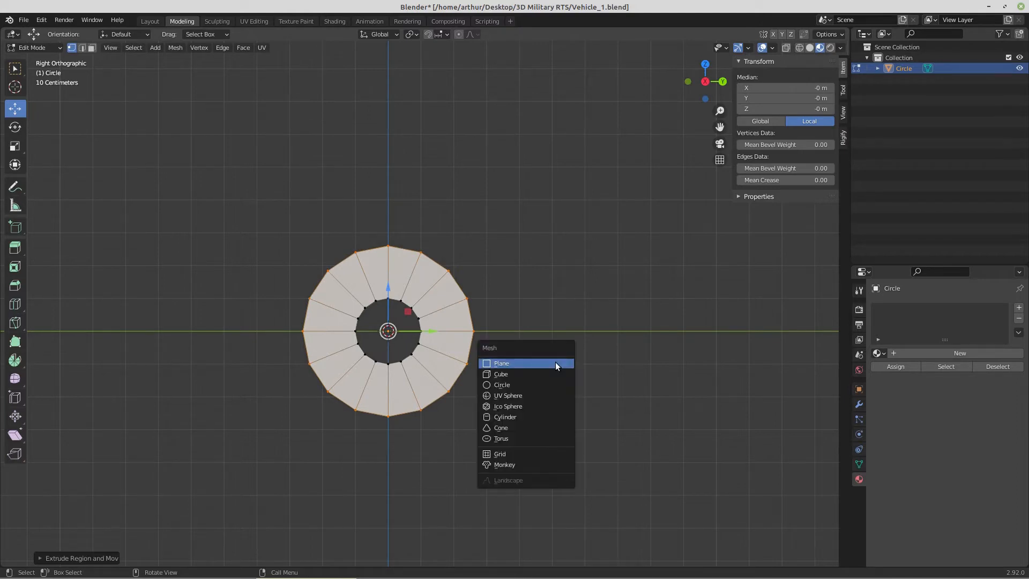
pyautogui.click(555, 363)
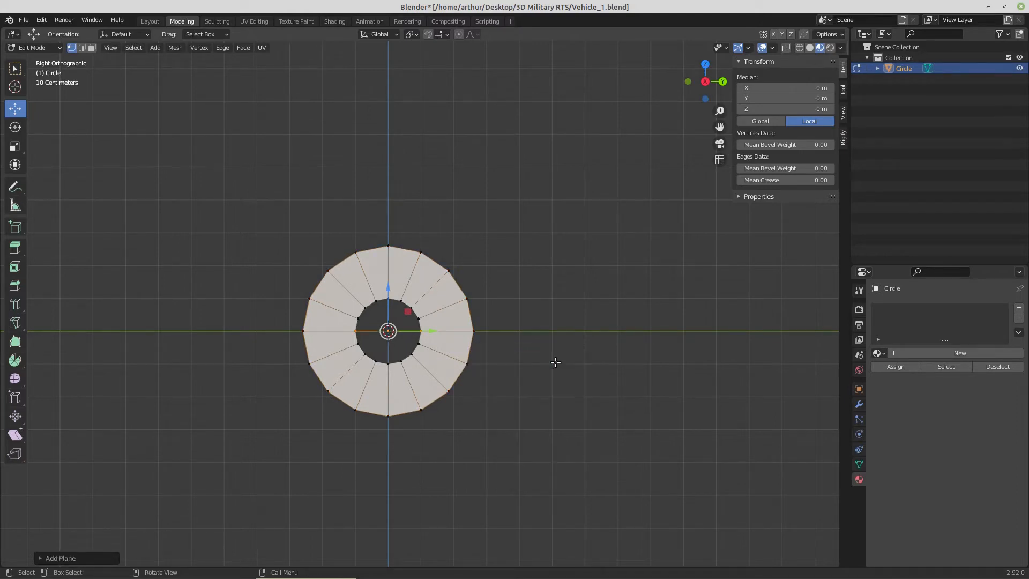
pyautogui.press('F9')
pyautogui.click(661, 461)
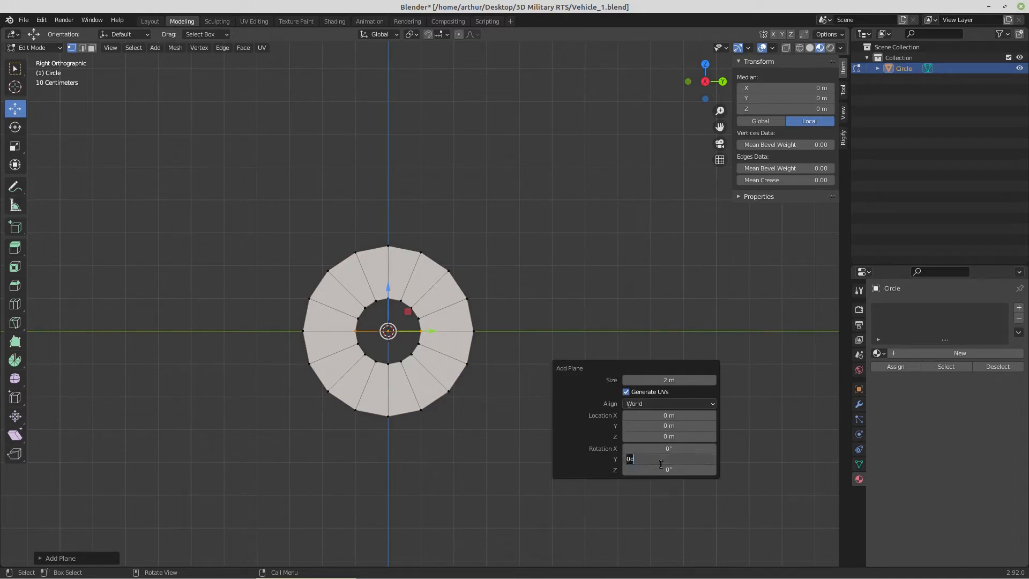
pyautogui.write('90')
pyautogui.press('Return')
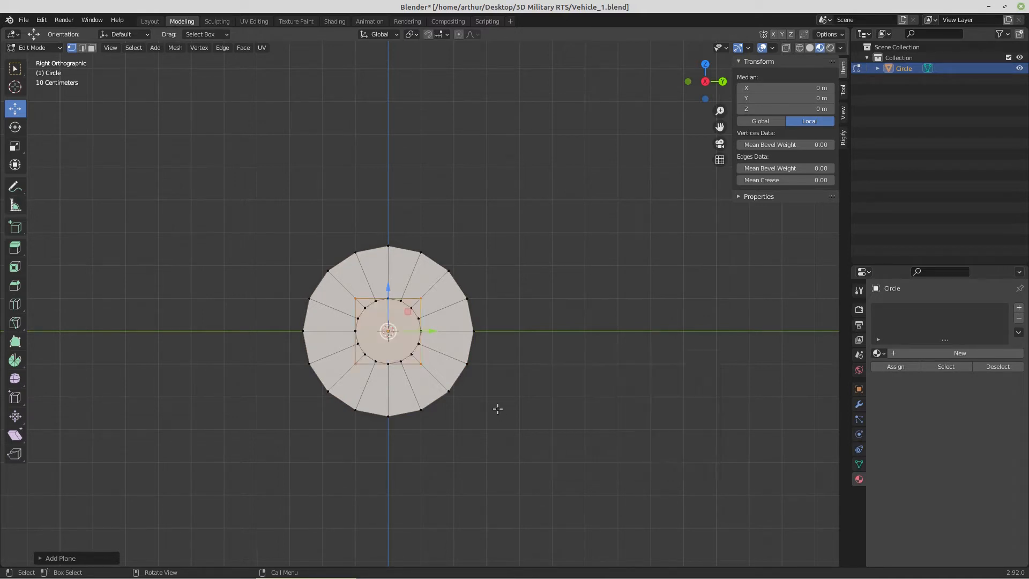
# - Enlarge the square plane past the hole while keeping it inside the ring's outer edge, and separate it into its own object
pyautogui.press('s')
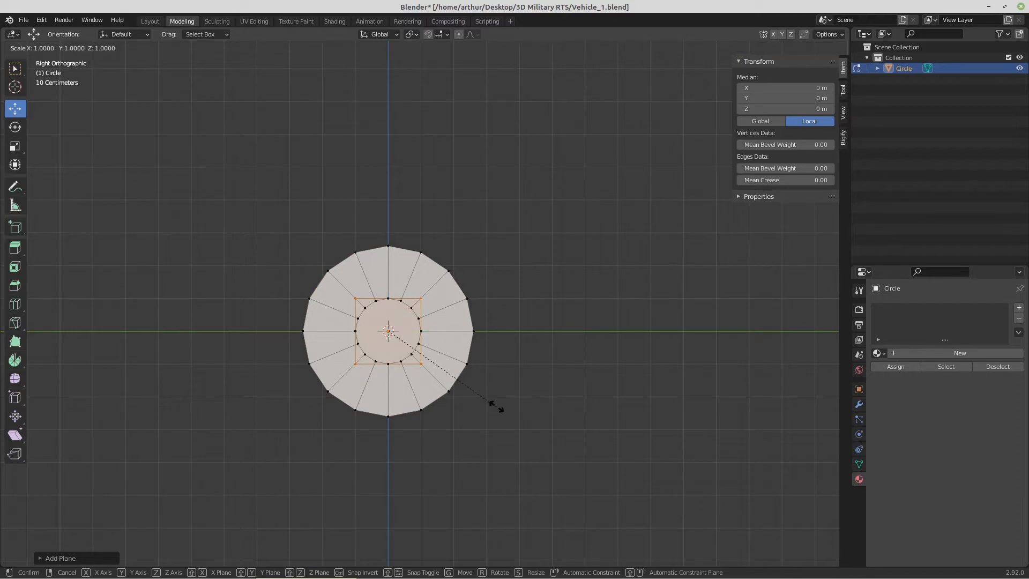
pyautogui.click(551, 426)
pyautogui.press('p')
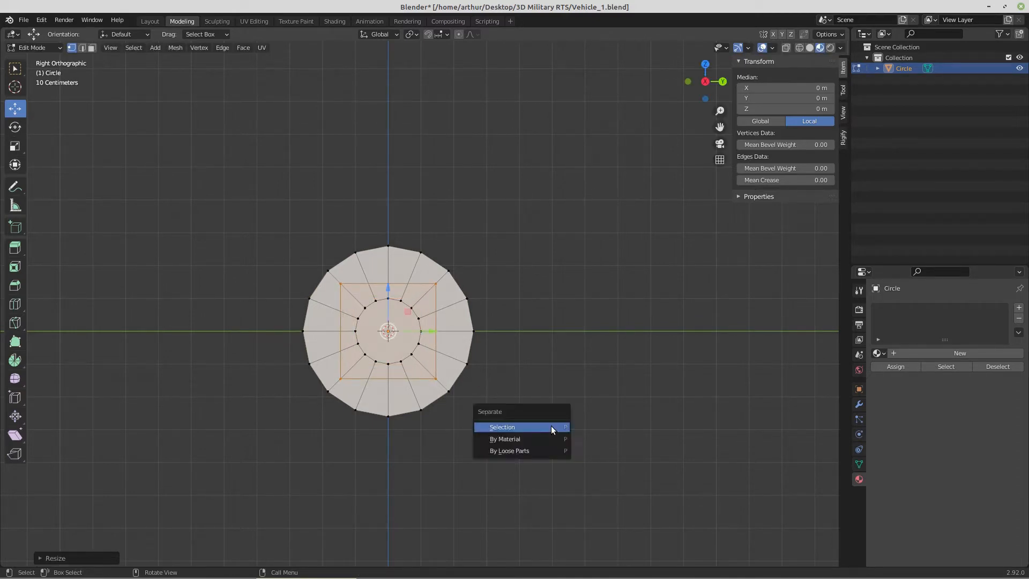
pyautogui.click(551, 426)
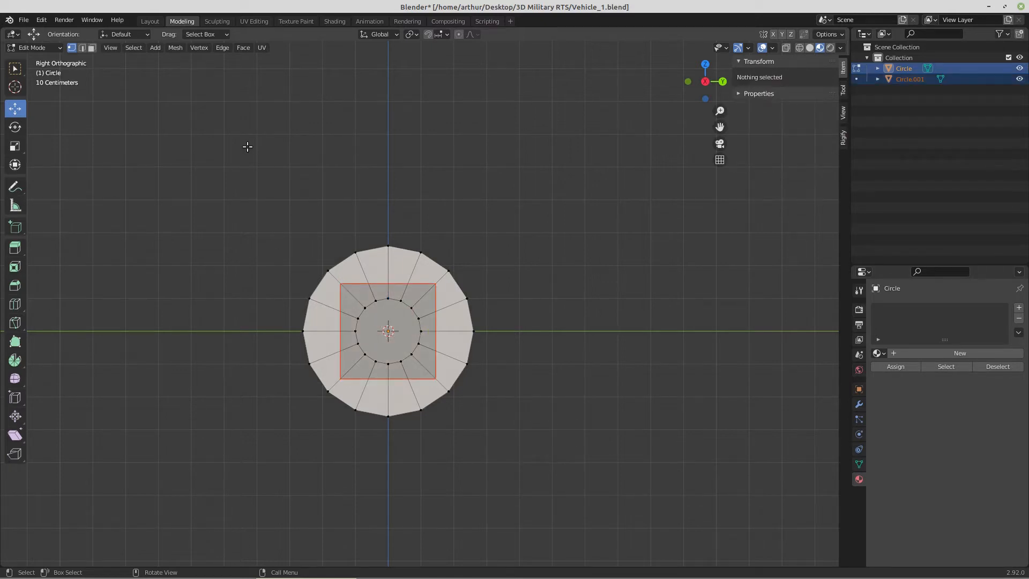
# - Cut the square's outline into the entire ring with Knife Project, and hide the separate square object
pyautogui.press('a')
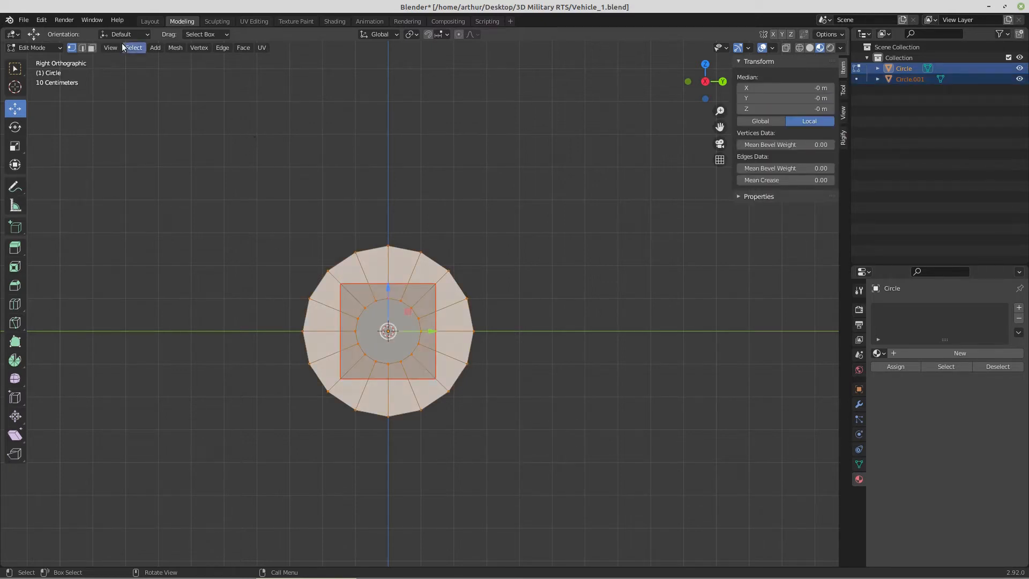
pyautogui.click(175, 47)
pyautogui.click(214, 165)
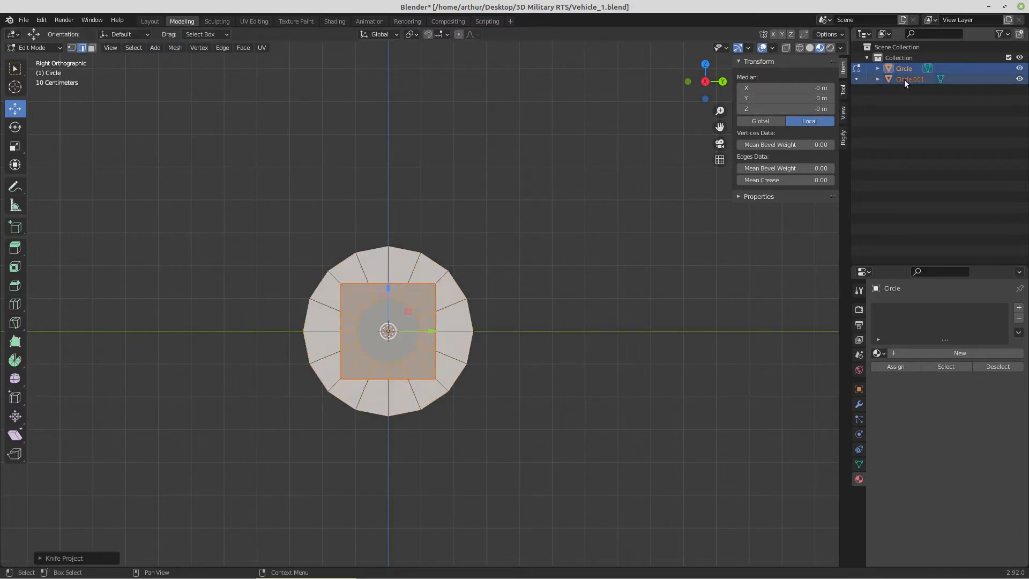
pyautogui.click(1020, 79)
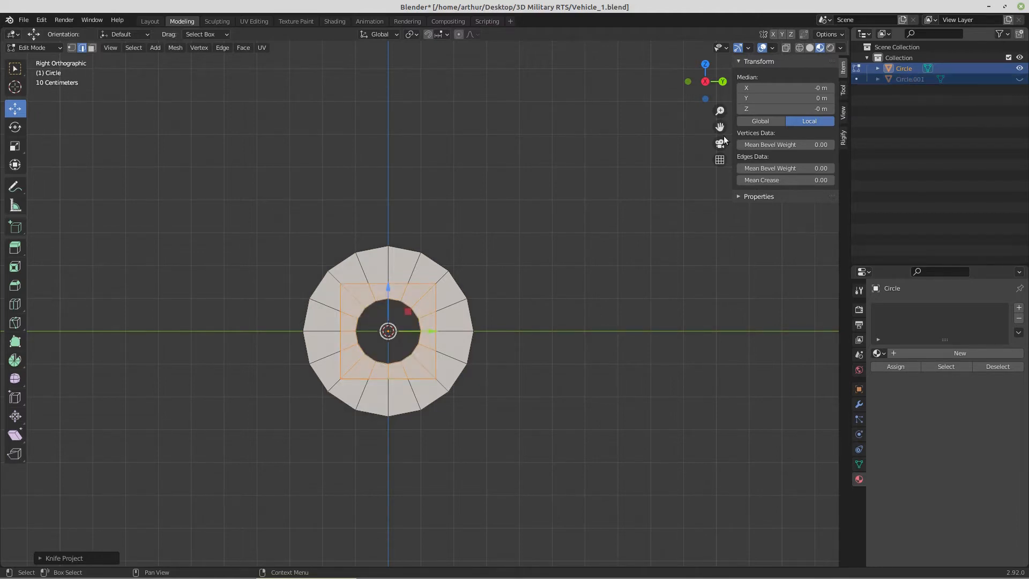
# - Invert the face selection and delete the ring faces outside the square outline
pyautogui.click(91, 48)
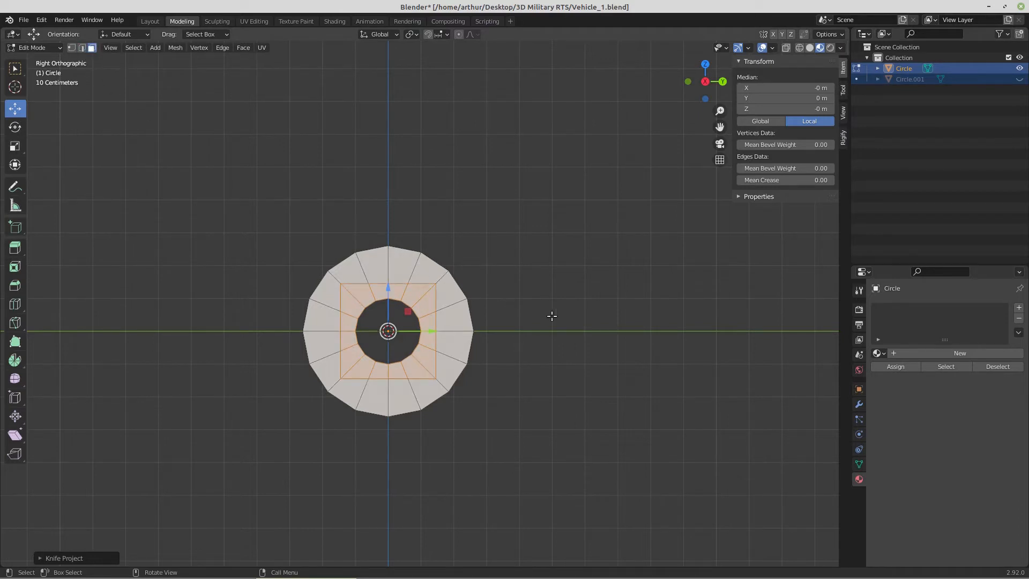
pyautogui.hotkey('ctrl', 'i')
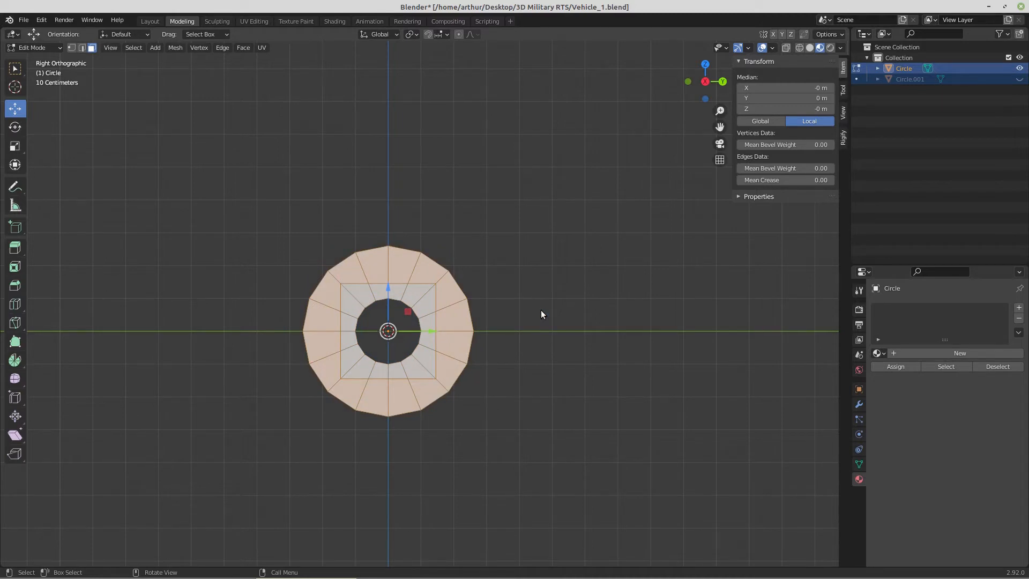
pyautogui.press('x')
pyautogui.click(534, 336)
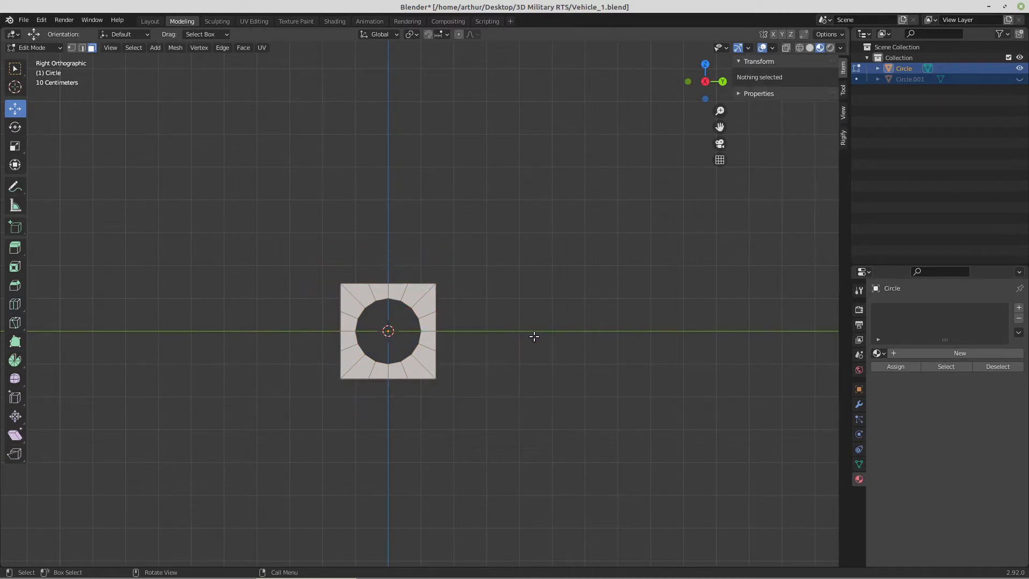
# - Delete the vertices of the panel's lower half together with the centre-line vertices on its rear side
pyautogui.click(71, 47)
pyautogui.moveTo(289, 331); pyautogui.dragTo(482, 405)
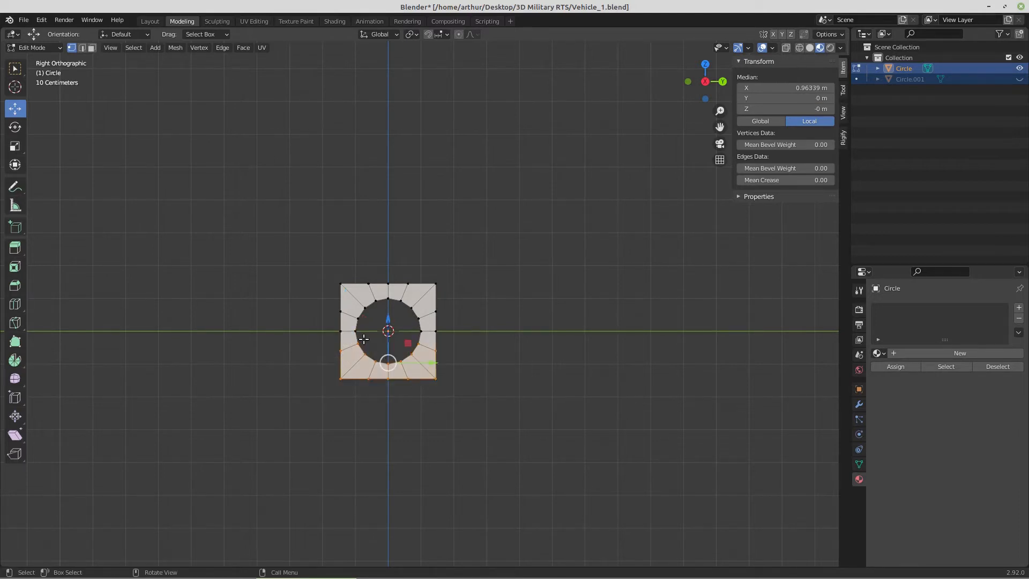
pyautogui.press('c')
pyautogui.click(336, 334)
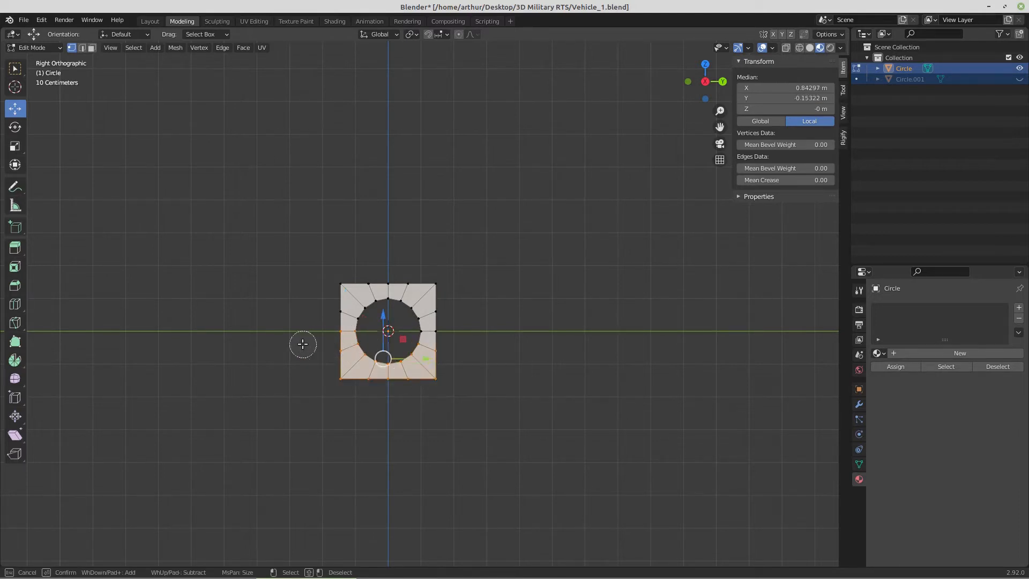
pyautogui.press('Escape')
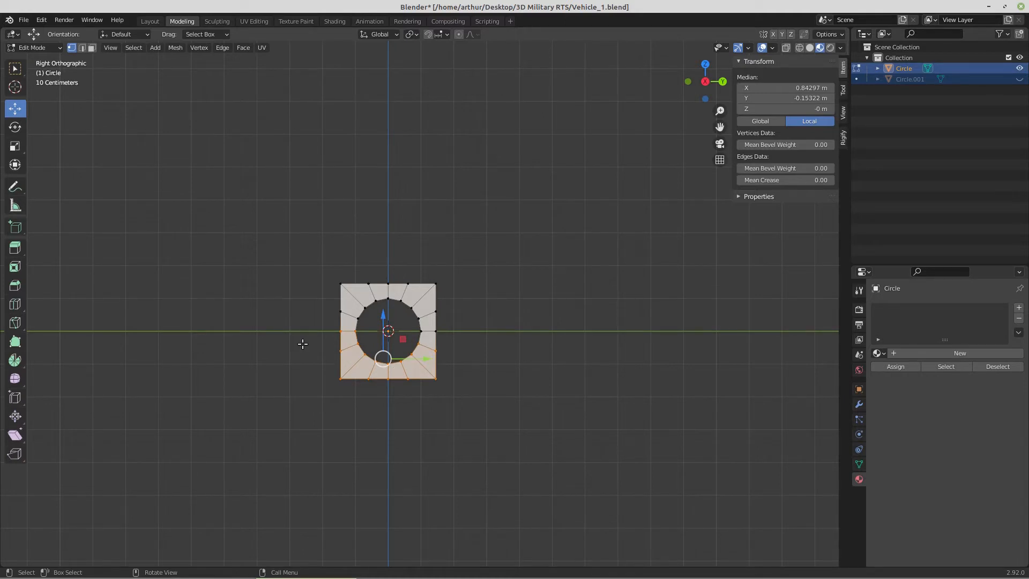
pyautogui.press('x')
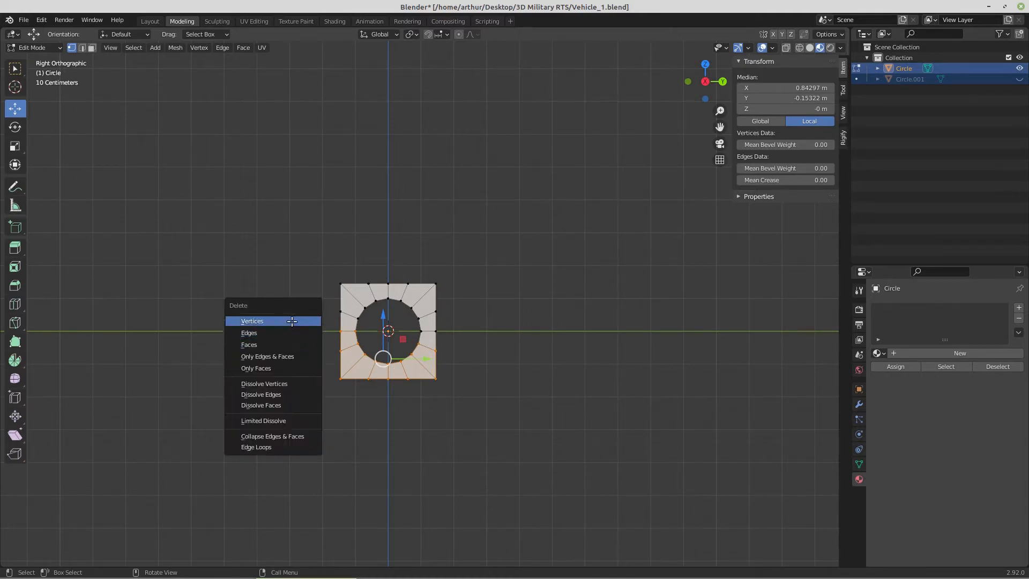
pyautogui.click(292, 321)
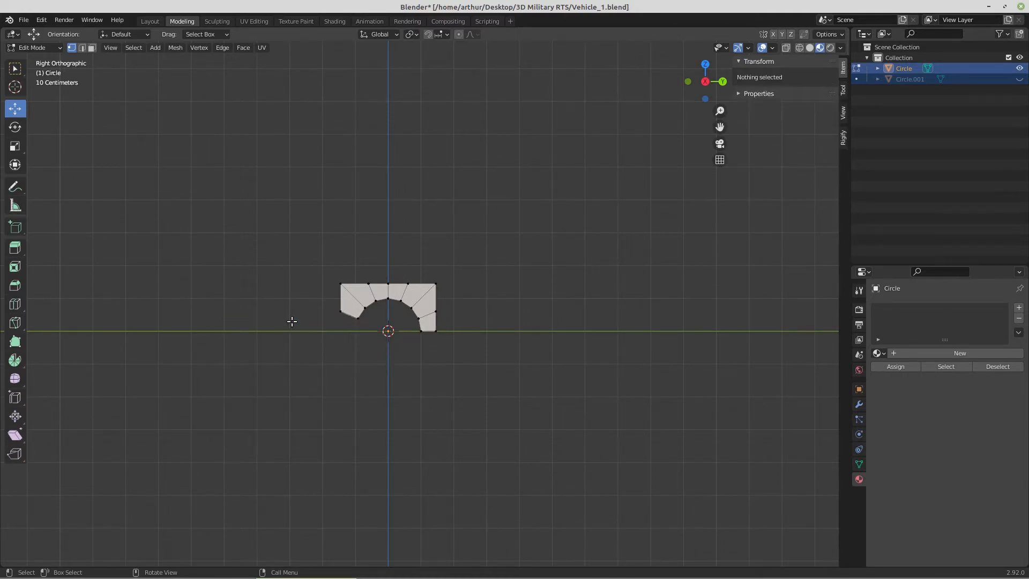
# - Flatten the slanted bottom edge at the arch's rear end by scaling it to 0 along Z
pyautogui.press('c')
pyautogui.click(337, 315)
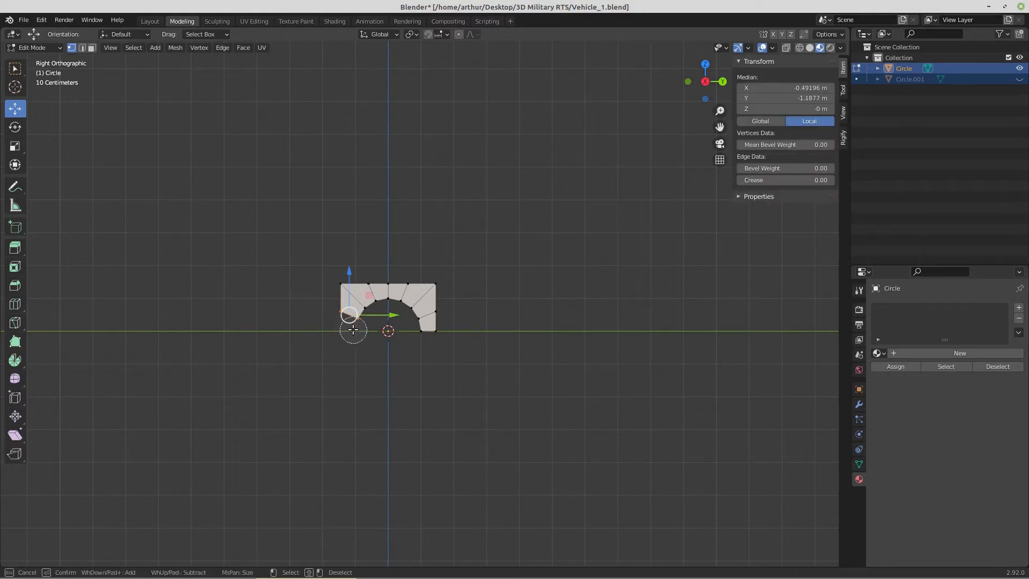
pyautogui.press('Escape')
pyautogui.press('s')
pyautogui.press('z')
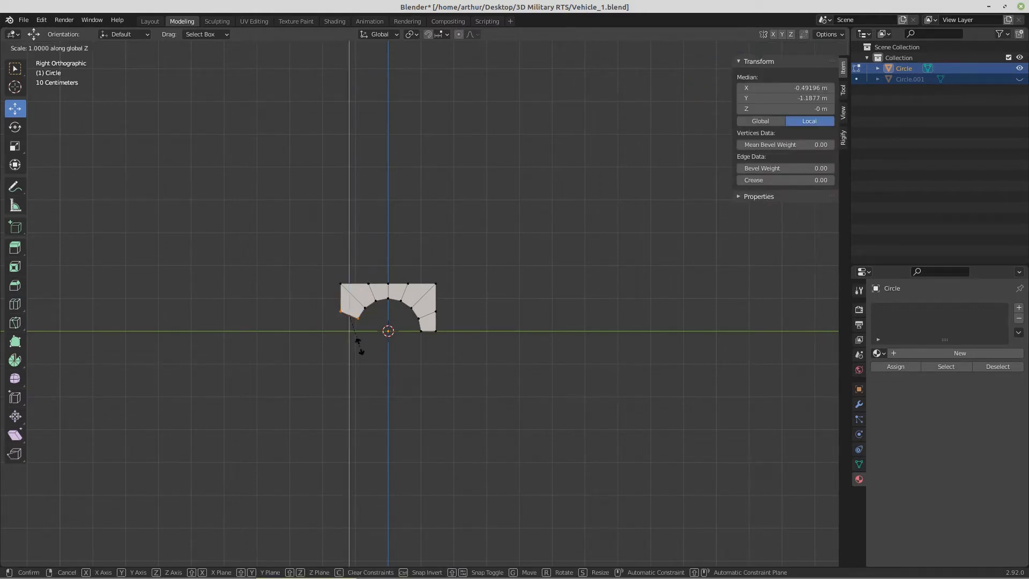
pyautogui.press('0')
pyautogui.press('Return')
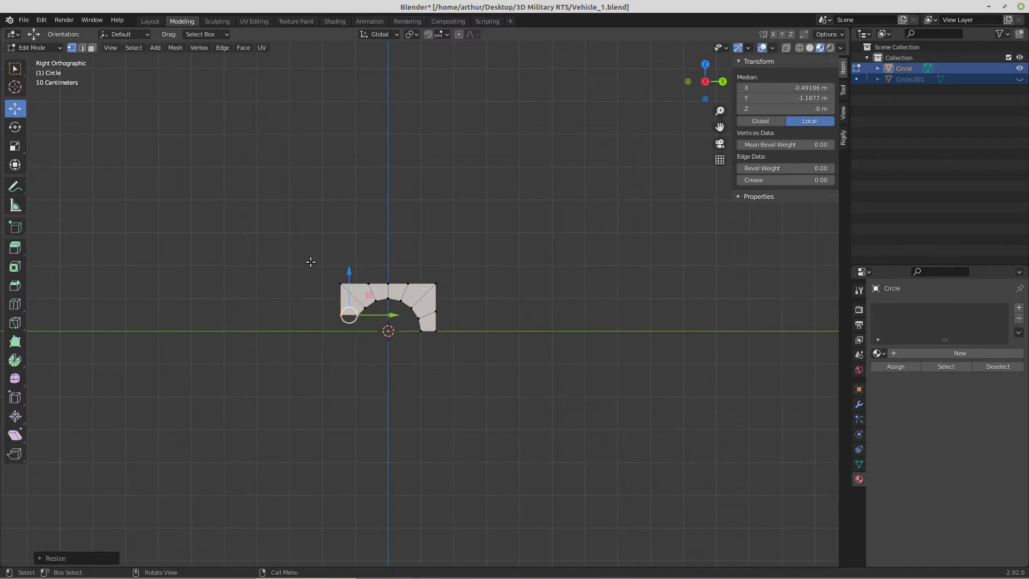
# - Duplicate the arch rotated 180° about Z, and separate both arches along Y around the origin, with the original centred at about Y -3.34 m
pyautogui.moveTo(310, 262); pyautogui.dragTo(468, 358)
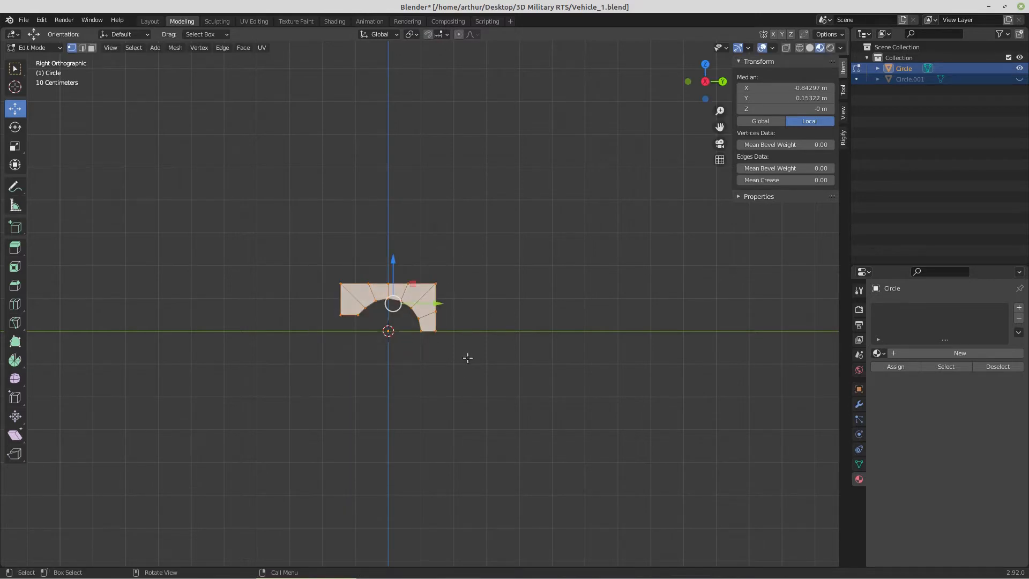
pyautogui.hotkey('shift', 'd')
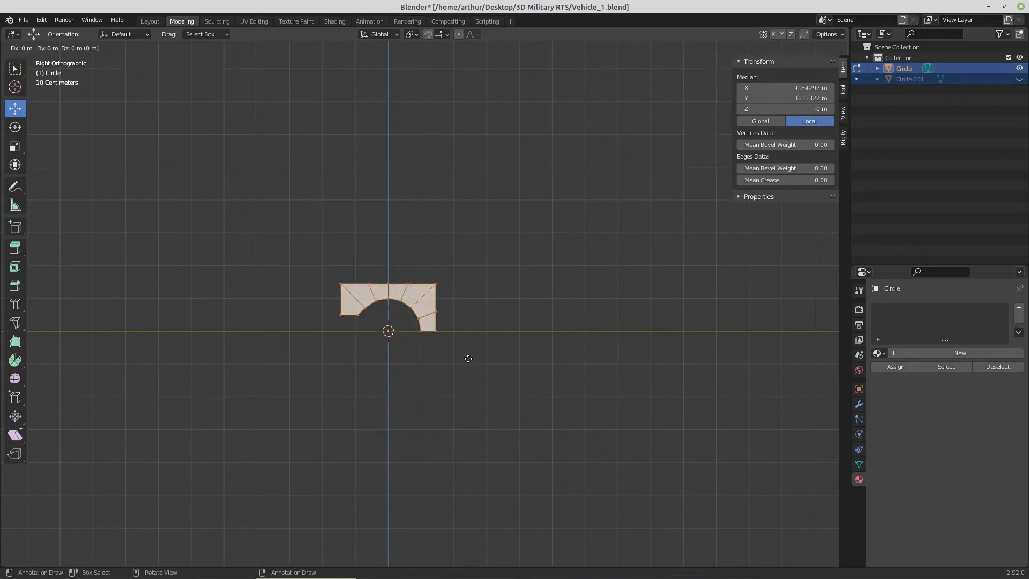
pyautogui.write('rz180')
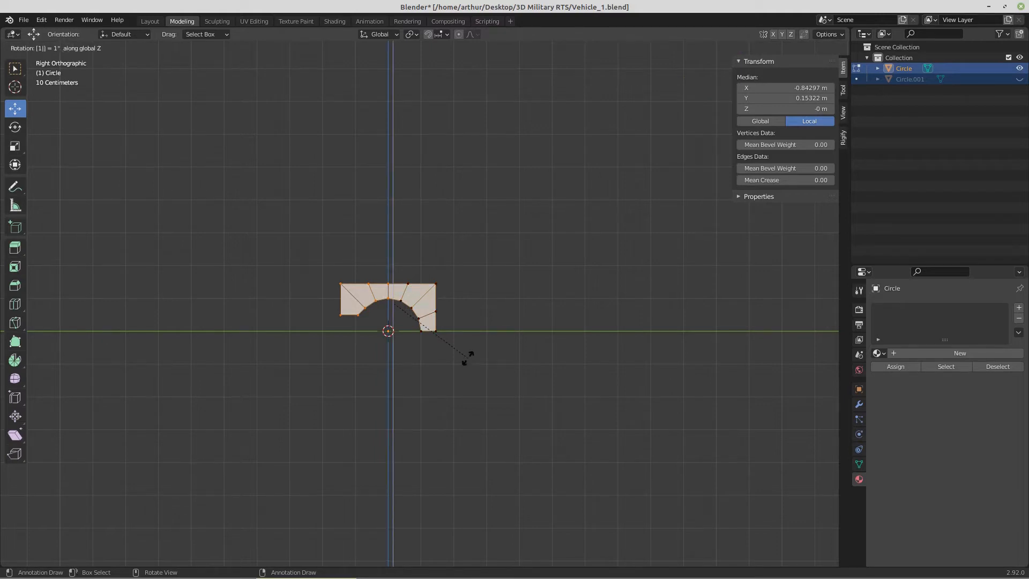
pyautogui.press('Return')
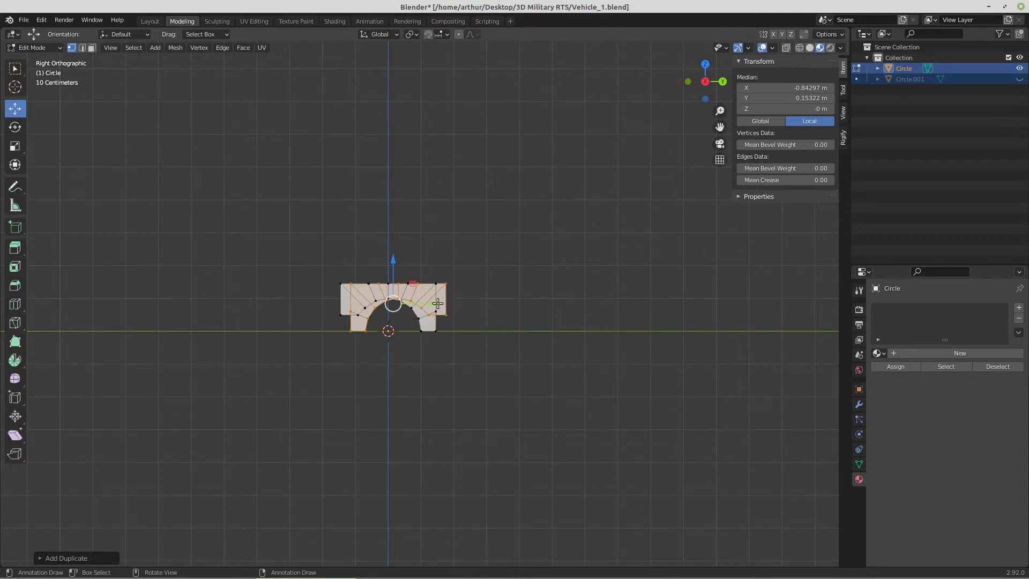
pyautogui.moveTo(441, 303); pyautogui.dragTo(547, 303)
pyautogui.moveTo(319, 272); pyautogui.dragTo(322, 305)
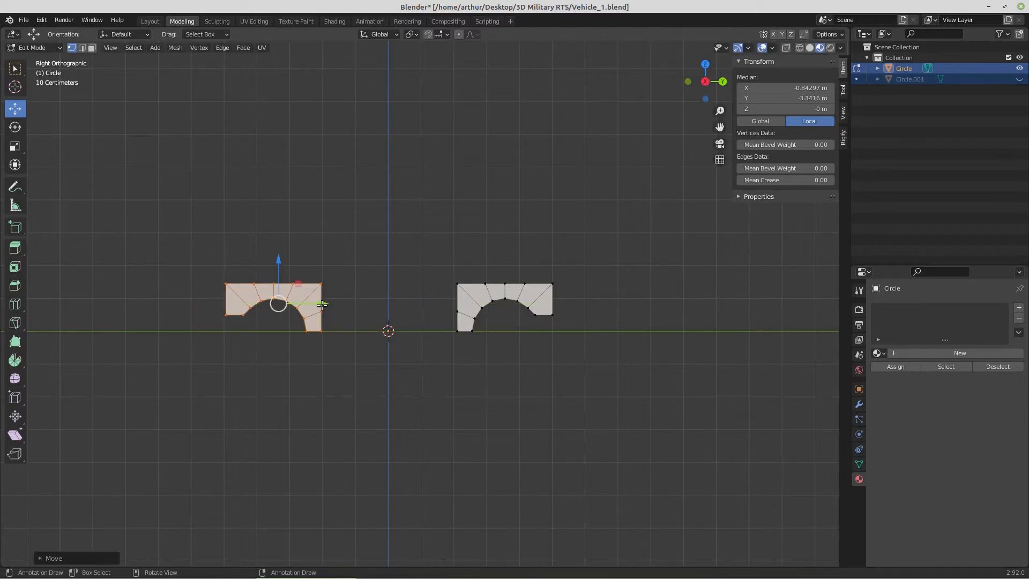
# - Examine the rear arch's outline up close and its spacing from the front arch
pyautogui.scroll(4, 375, 321)
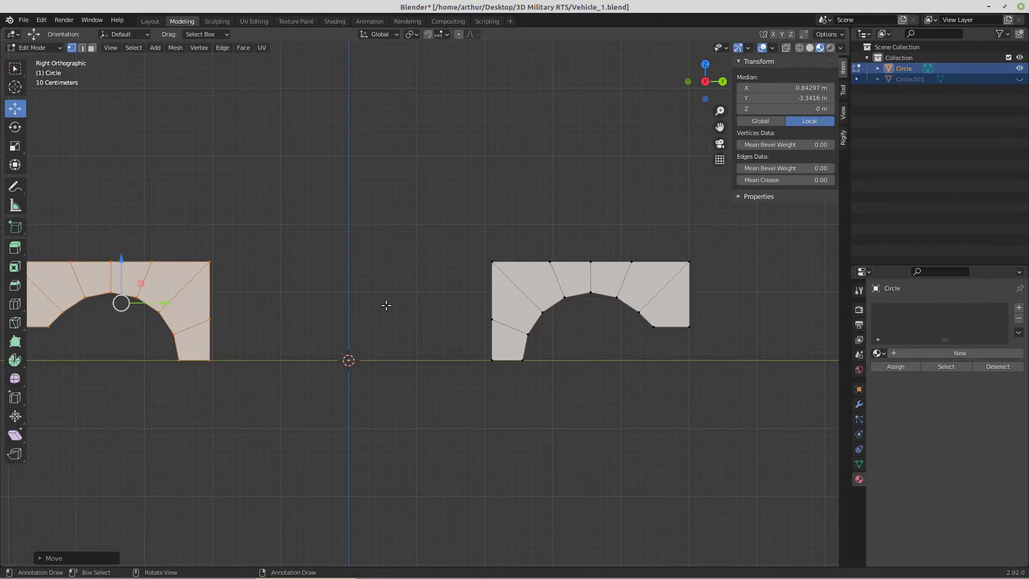
pyautogui.scroll(-2, 290, 332)
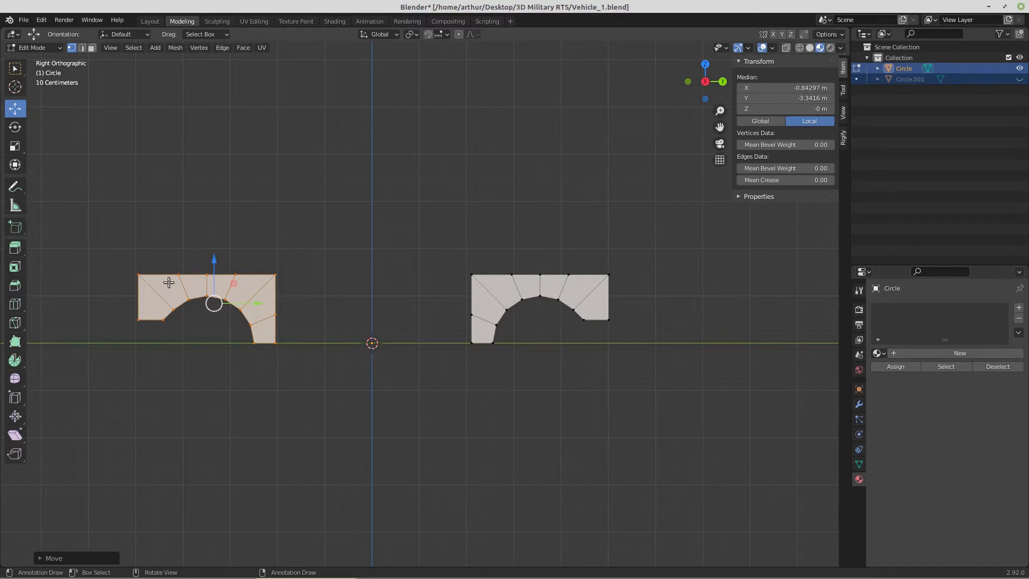
pyautogui.keyDown('shift'); pyautogui.moveTo(166, 283); pyautogui.dragTo(301, 302, button='middle'); pyautogui.keyUp('shift')
pyautogui.scroll(3, 301, 305)
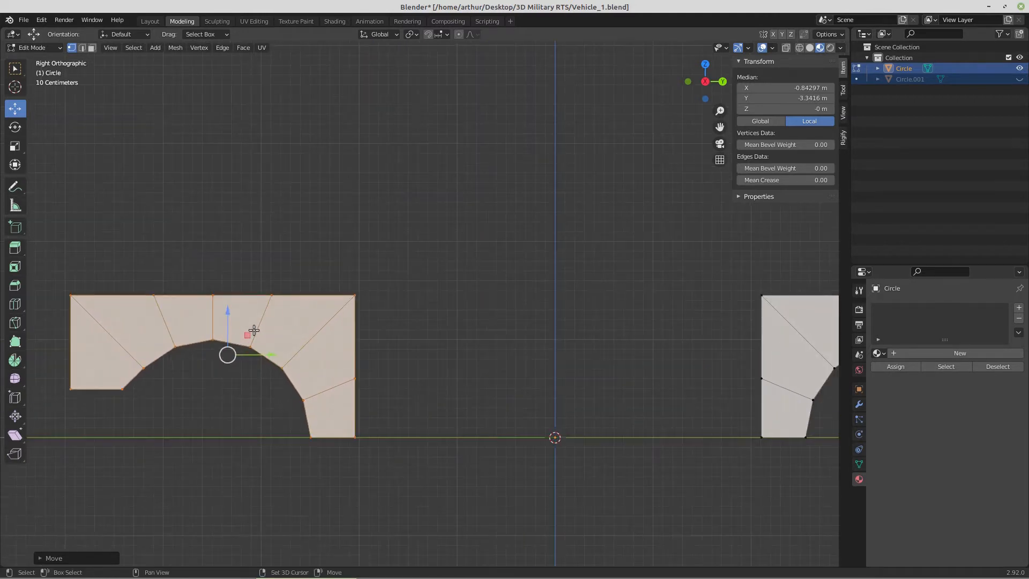
pyautogui.keyDown('shift'); pyautogui.moveTo(254, 329); pyautogui.dragTo(386, 298, button='middle'); pyautogui.keyUp('shift')
pyautogui.scroll(2, 385, 298)
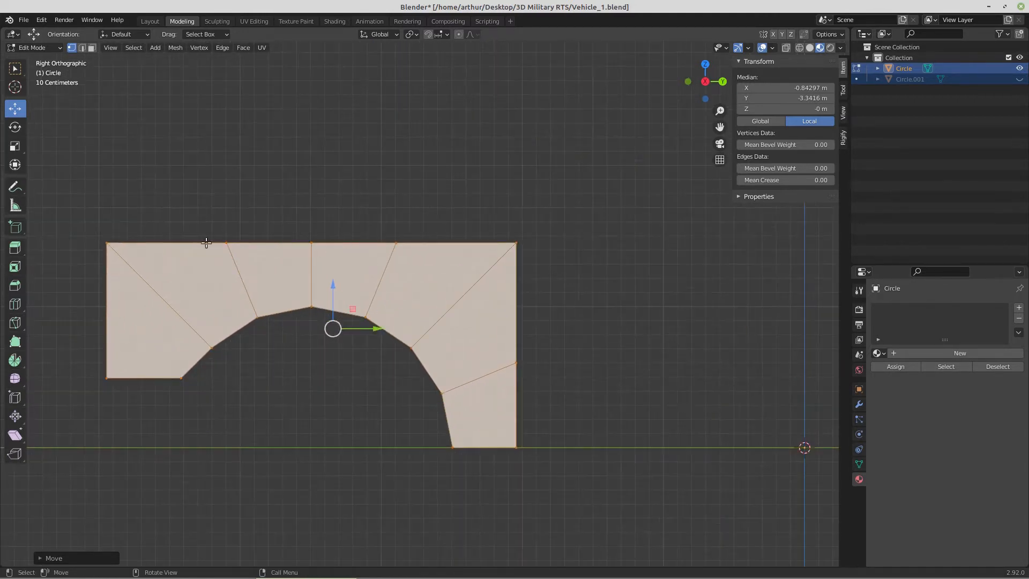
pyautogui.scroll(2, 253, 265)
pyautogui.scroll(-4, 252, 264)
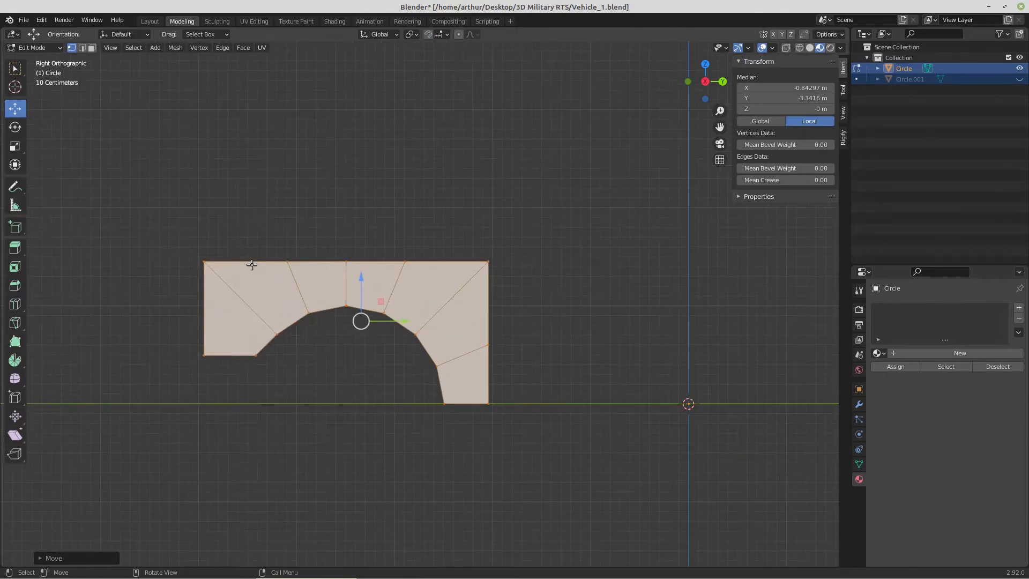
pyautogui.scroll(-3, 252, 265)
pyautogui.keyDown('shift'); pyautogui.moveTo(517, 340); pyautogui.dragTo(348, 301, button='middle'); pyautogui.keyUp('shift')
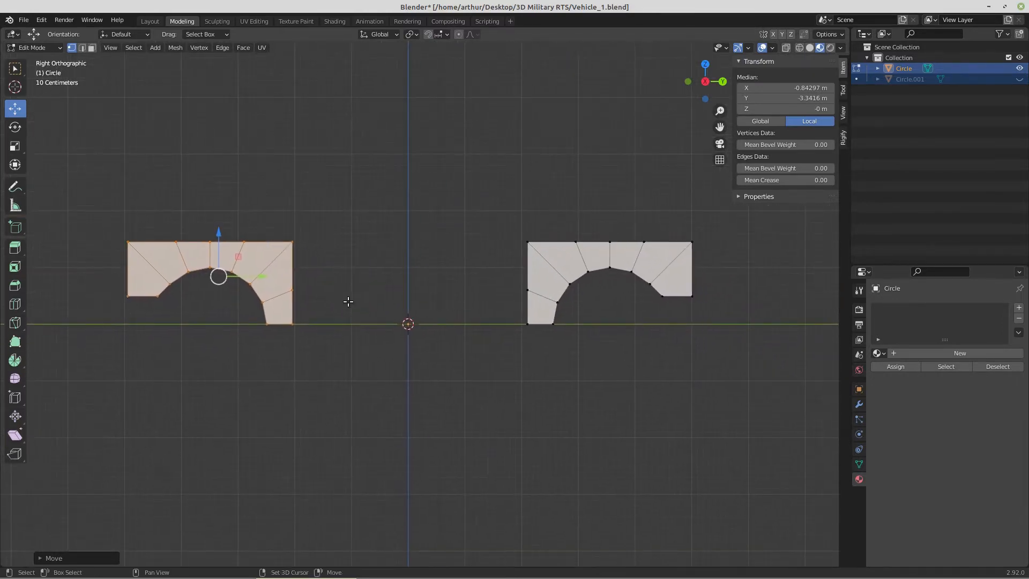
# - Bridge the gap between the two arches with an upper and a lower face joining their facing side edges
pyautogui.click(285, 215)
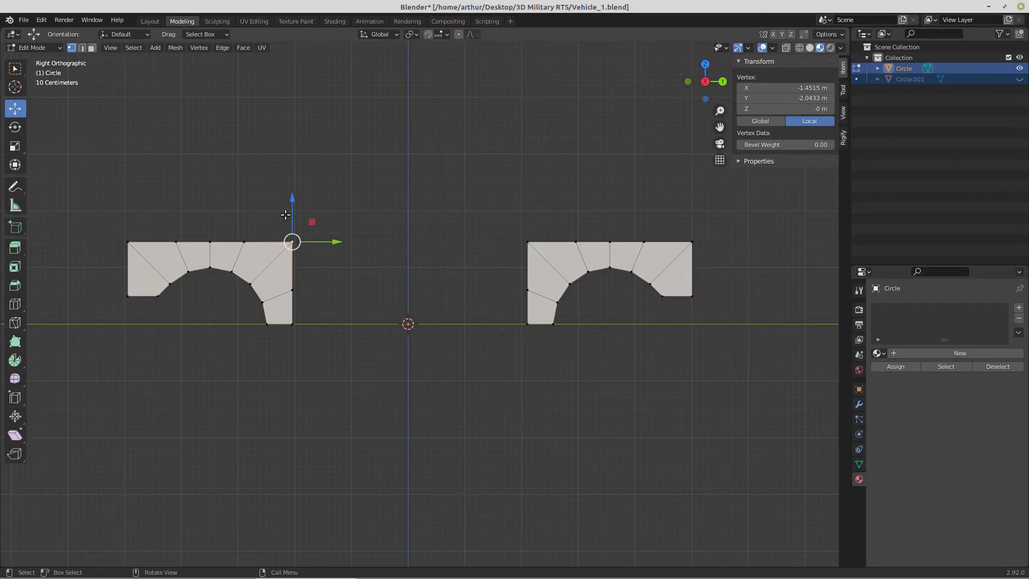
pyautogui.click(302, 296)
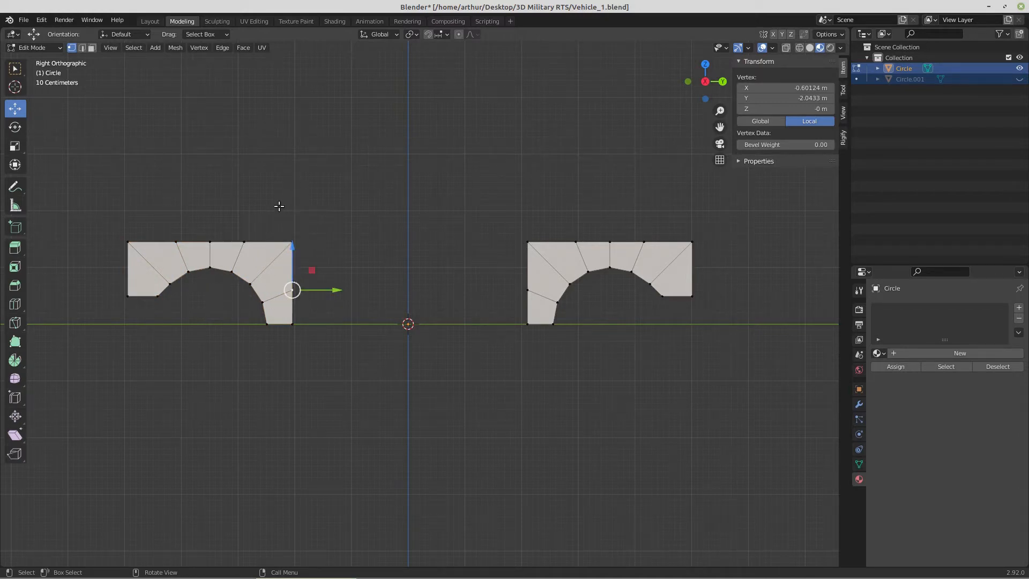
pyautogui.moveTo(279, 206); pyautogui.dragTo(540, 298)
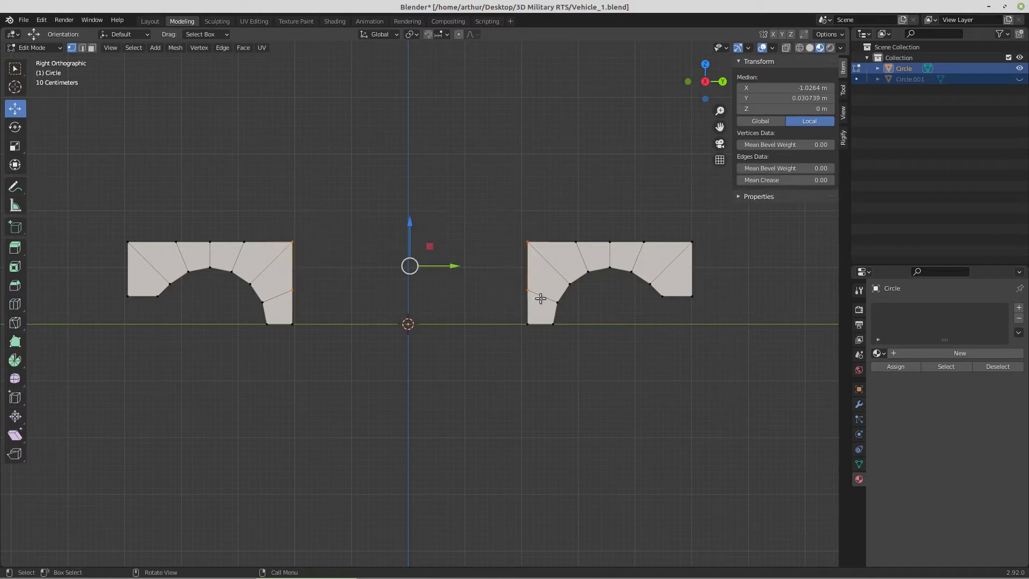
pyautogui.press('f')
pyautogui.moveTo(290, 345); pyautogui.dragTo(530, 282)
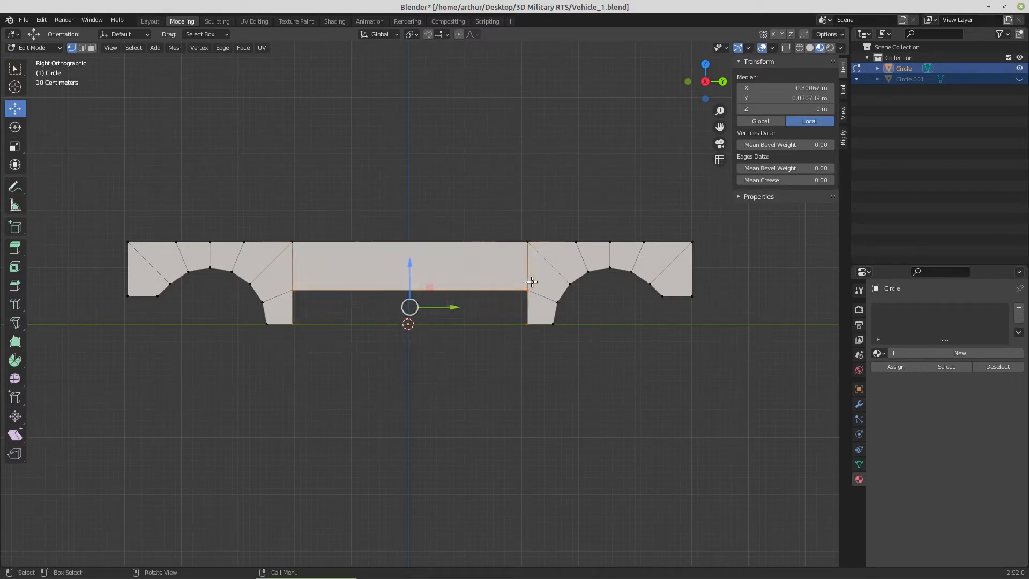
pyautogui.press('f')
pyautogui.click(452, 358)
# - Extrude the body's top edge, from the rear end to the front arch's inner corner, upward by about 1.34 m
pyautogui.moveTo(107, 201); pyautogui.dragTo(533, 246)
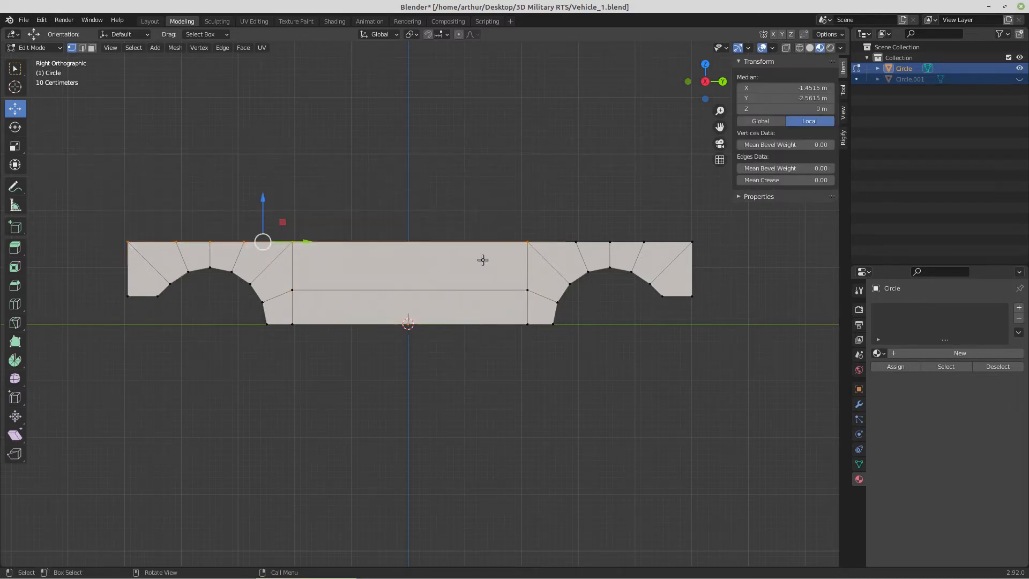
pyautogui.scroll(-3, 483, 260)
pyautogui.press('e')
pyautogui.rightClick(483, 260)
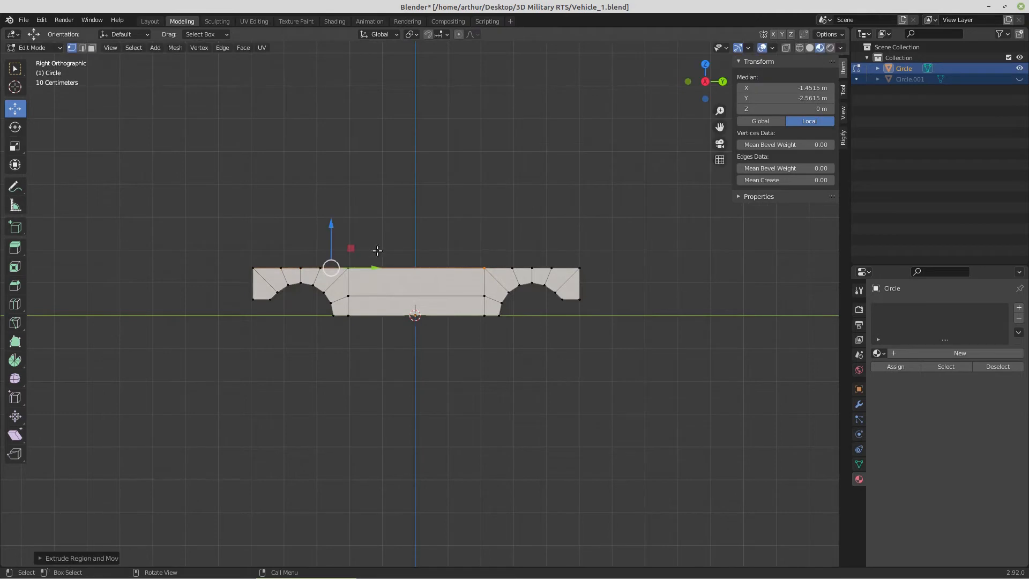
pyautogui.moveTo(331, 224); pyautogui.dragTo(331, 177)
# - Add a vertical loop cut through the middle of the section between the two arches
pyautogui.click(15, 304)
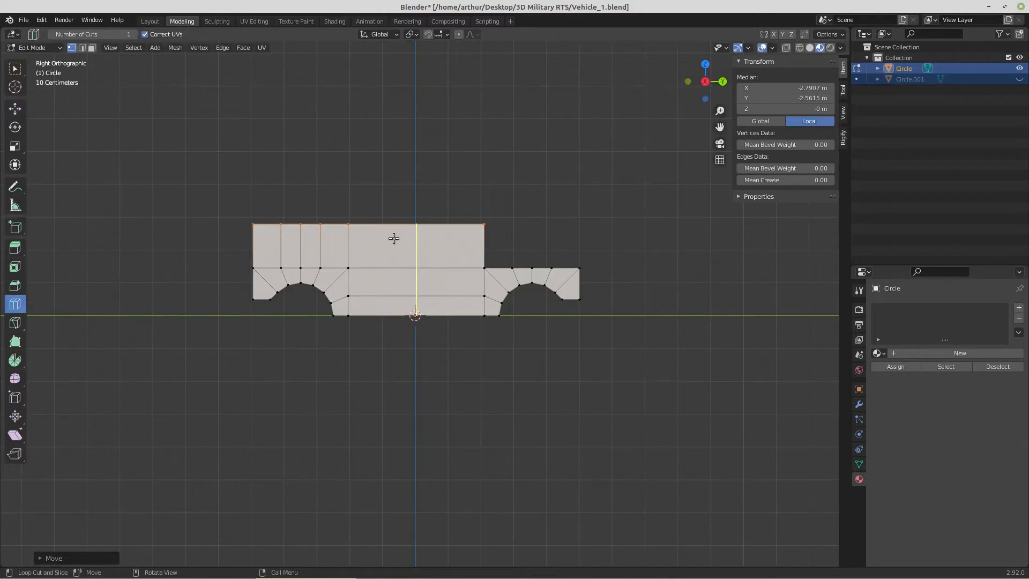
pyautogui.click(399, 236)
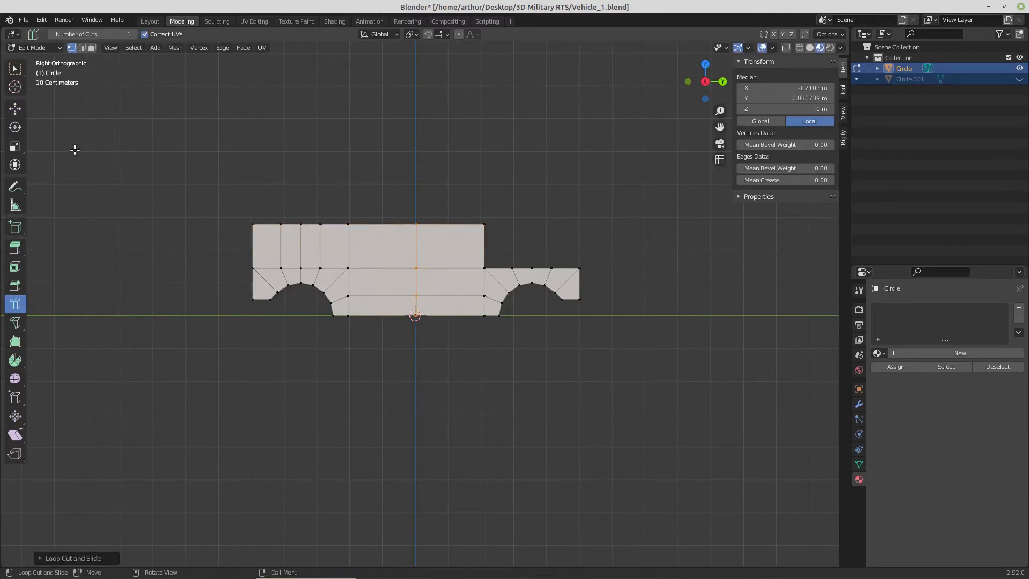
pyautogui.click(15, 109)
# - Lean the cab's top front corner slightly backward, and lower the hood's top vertices slightly in stages toward the front
pyautogui.moveTo(476, 207); pyautogui.dragTo(588, 270)
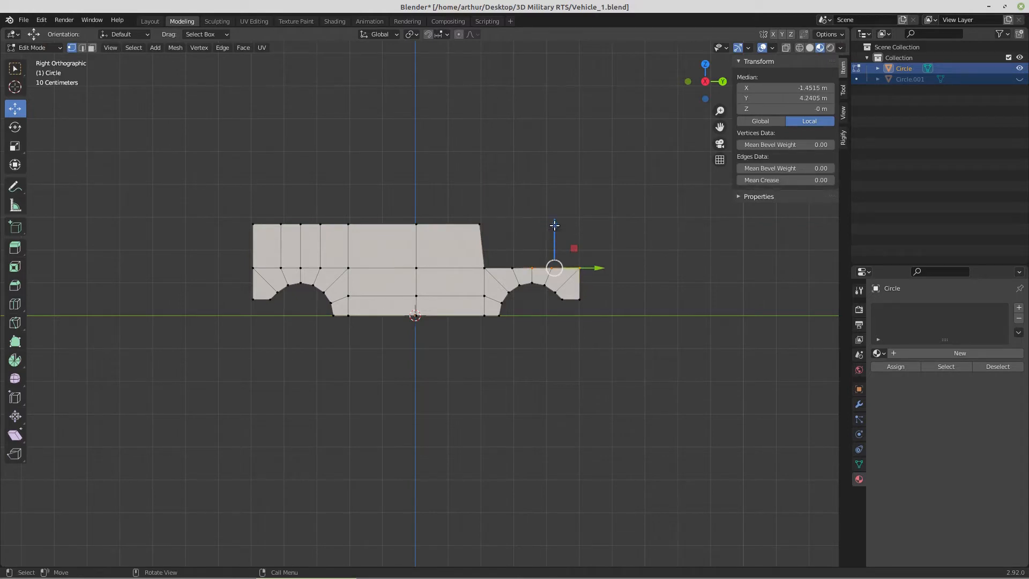
pyautogui.moveTo(555, 227); pyautogui.dragTo(554, 228)
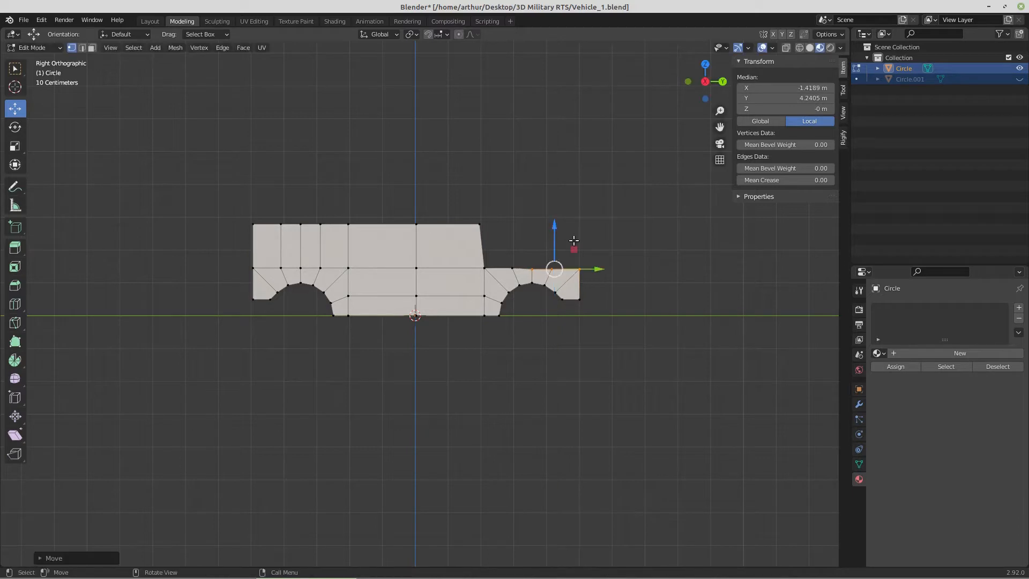
pyautogui.click(612, 244)
pyautogui.moveTo(534, 237); pyautogui.dragTo(610, 279)
pyautogui.moveTo(566, 226); pyautogui.dragTo(567, 229)
pyautogui.click(540, 233)
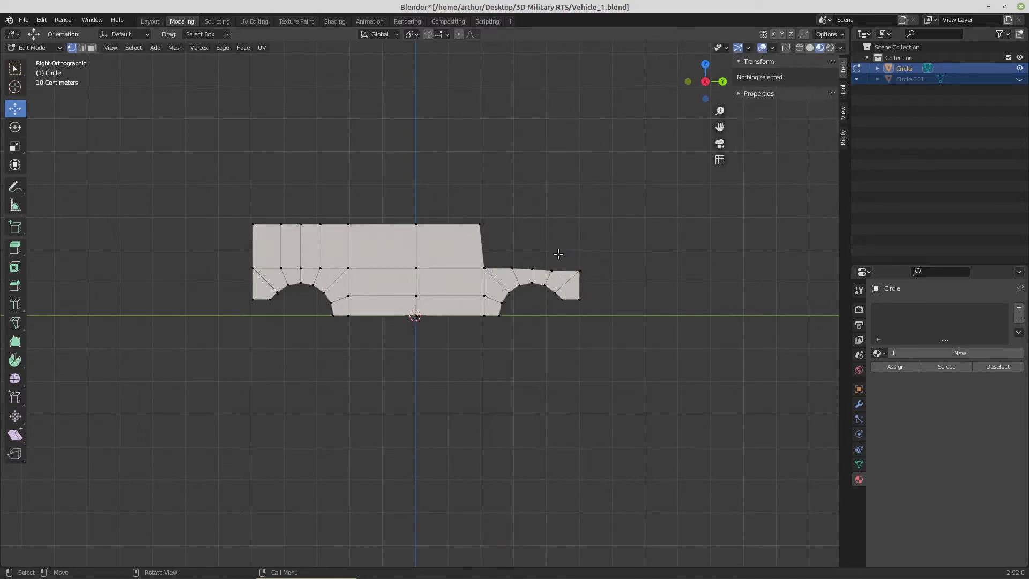
# - Lower the hood's frontmost top vertex by about 0.13 m
pyautogui.click(584, 263)
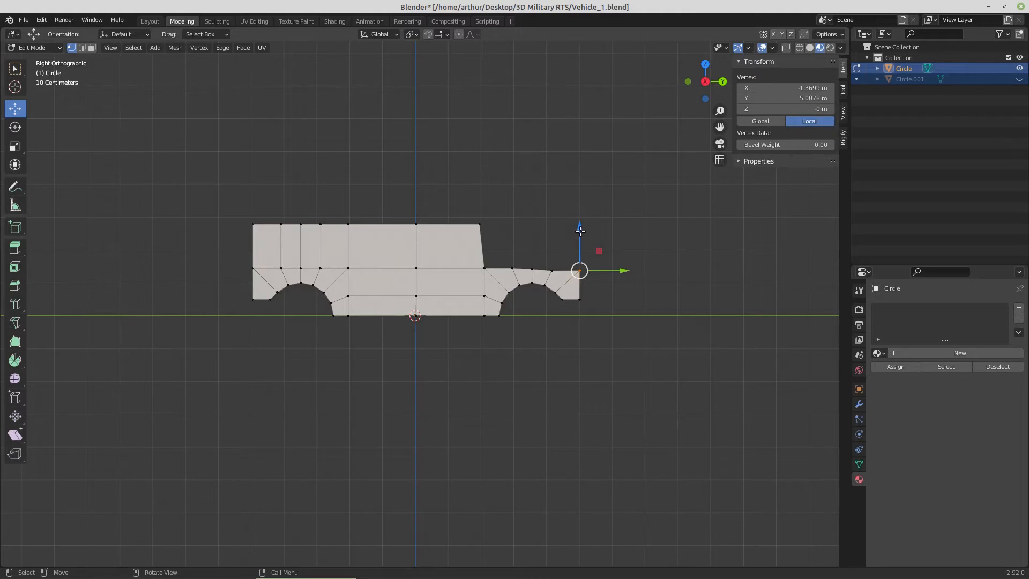
pyautogui.moveTo(580, 232); pyautogui.dragTo(580, 239)
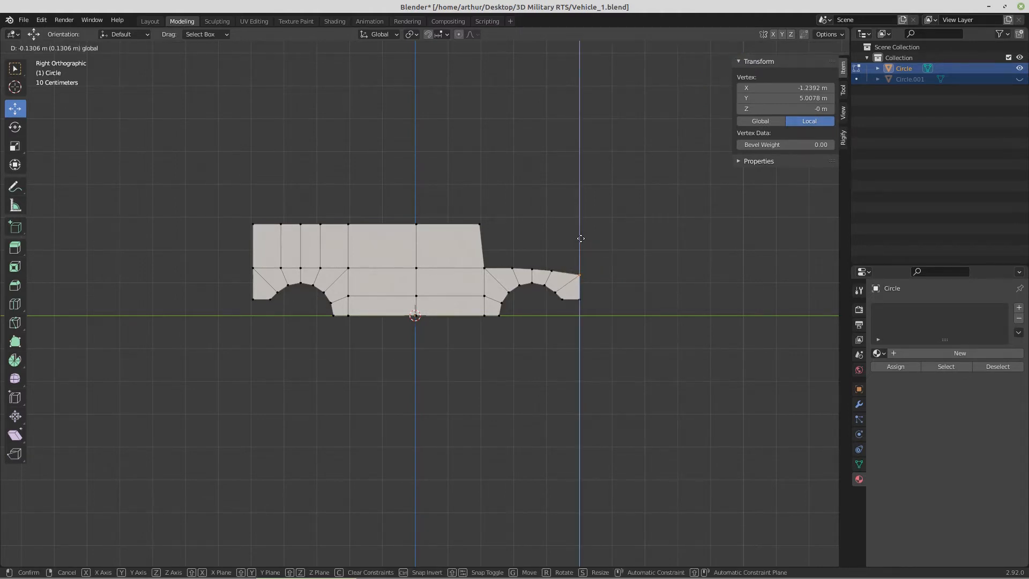
pyautogui.moveTo(581, 239); pyautogui.dragTo(581, 239)
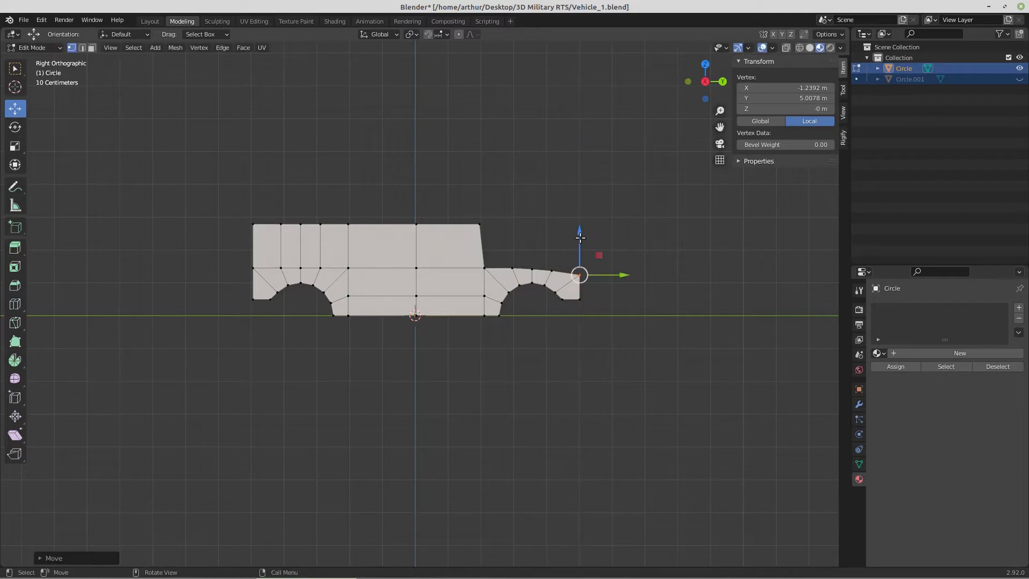
# - Connect the roof's rear vertex to the rear end's mid-height corner with a diagonal edge and separate it into its own object
pyautogui.click(351, 223)
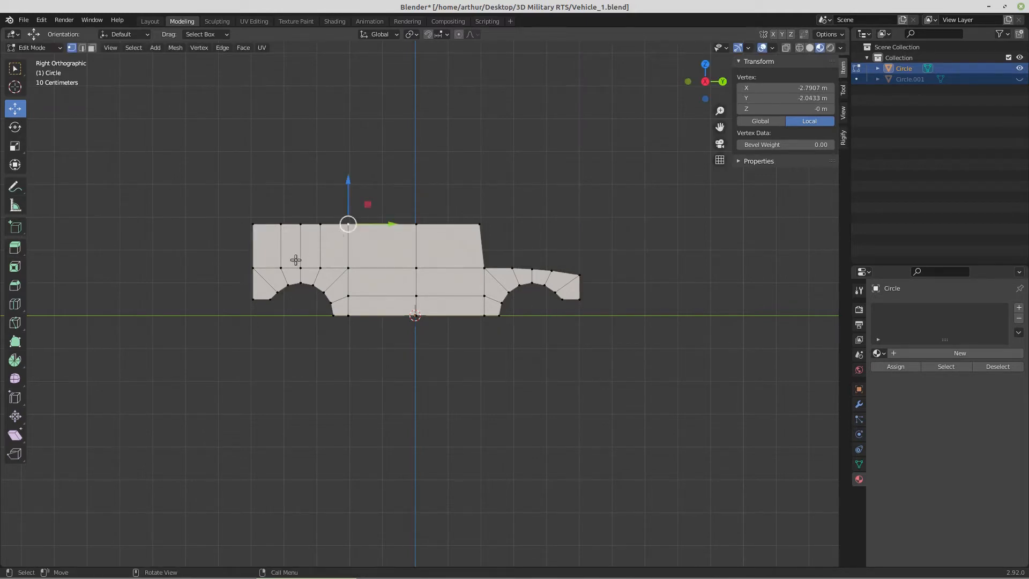
pyautogui.keyDown('shift'); pyautogui.click(250, 271); pyautogui.keyUp('shift')
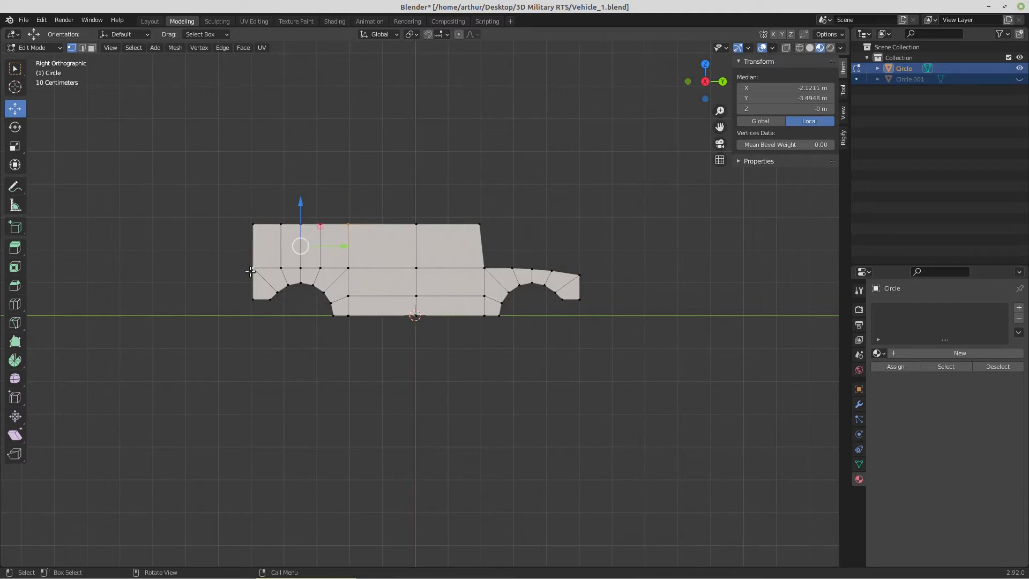
pyautogui.press('j')
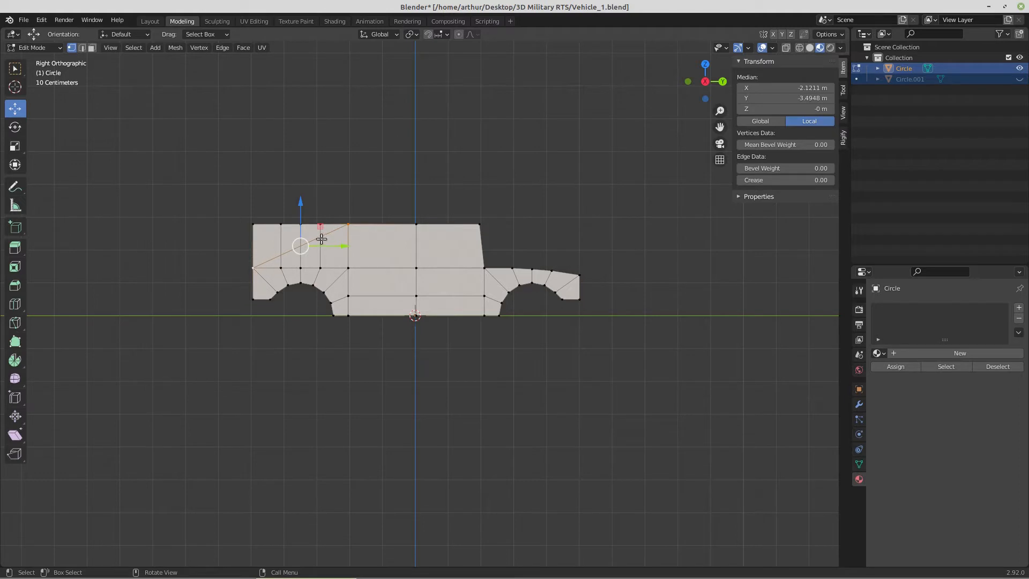
pyautogui.press('p')
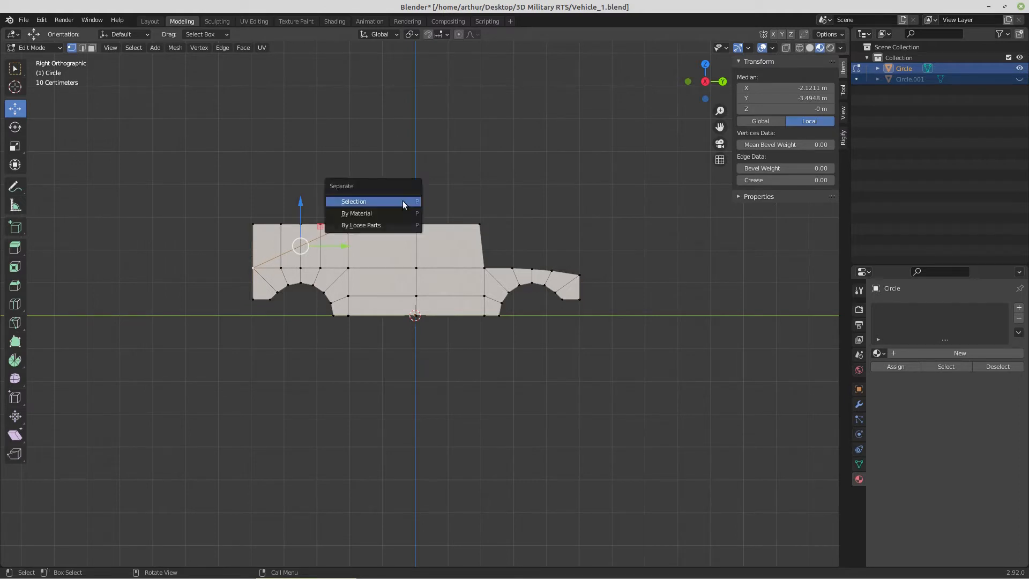
pyautogui.click(403, 201)
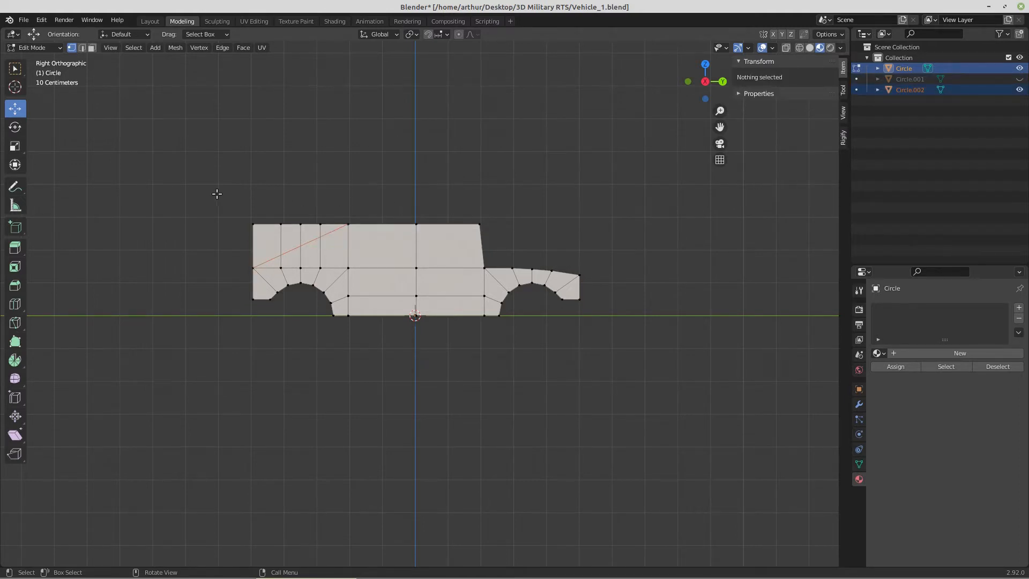
# - Knife Project the separated diagonal edge onto the upper rear faces of the body and hide the cutter object
pyautogui.moveTo(217, 194); pyautogui.dragTo(356, 273)
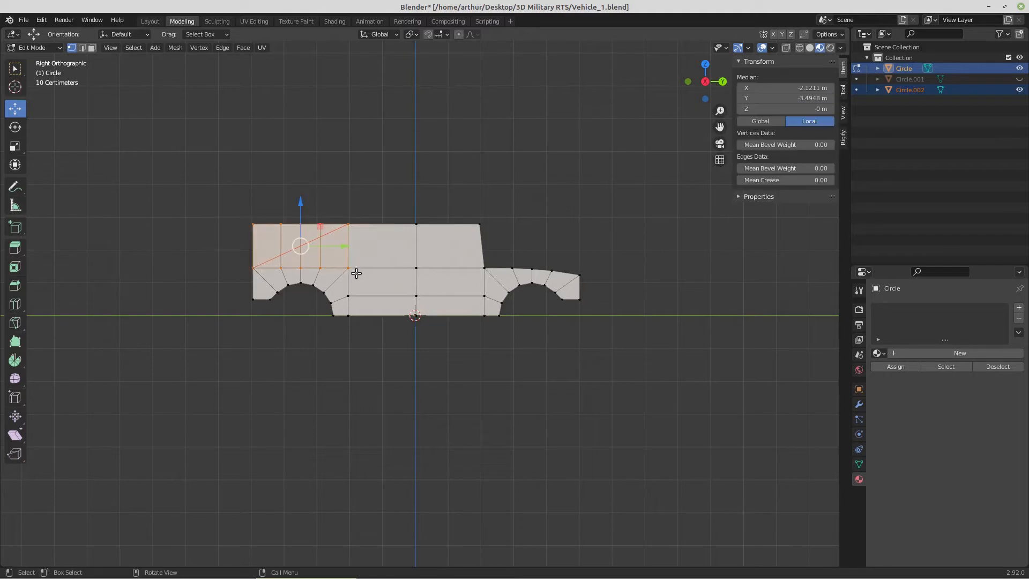
pyautogui.click(174, 47)
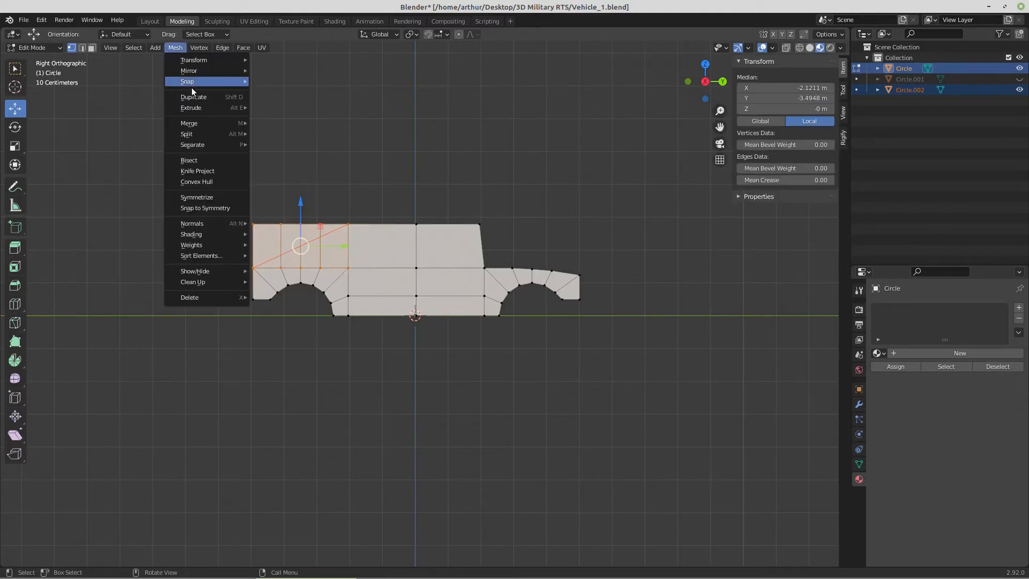
pyautogui.click(201, 172)
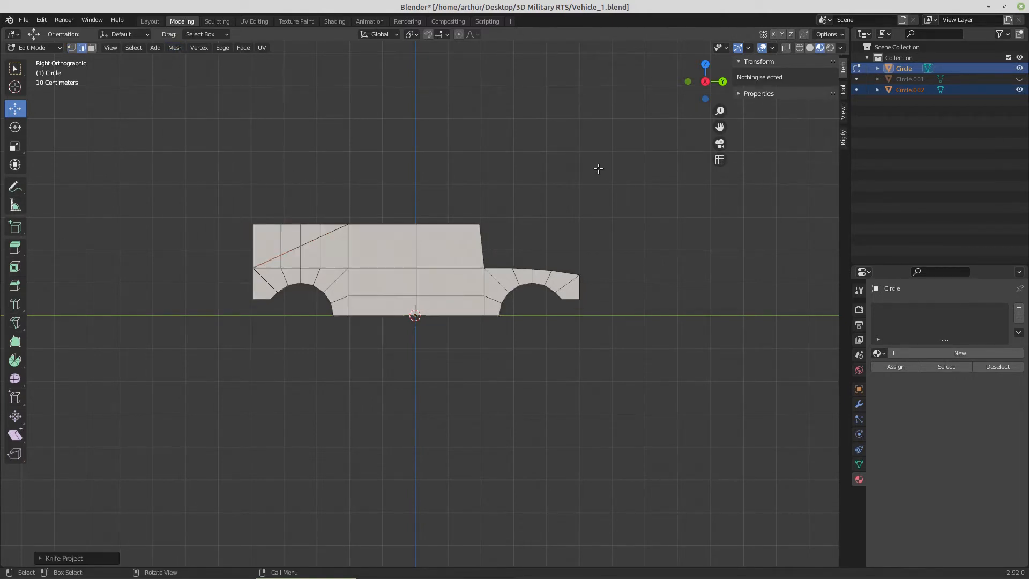
pyautogui.click(1019, 90)
# - Delete the upper rear vertices above the diagonal cut to leave a sloping rear
pyautogui.click(71, 48)
pyautogui.press('b')
pyautogui.moveTo(177, 169); pyautogui.dragTo(322, 229)
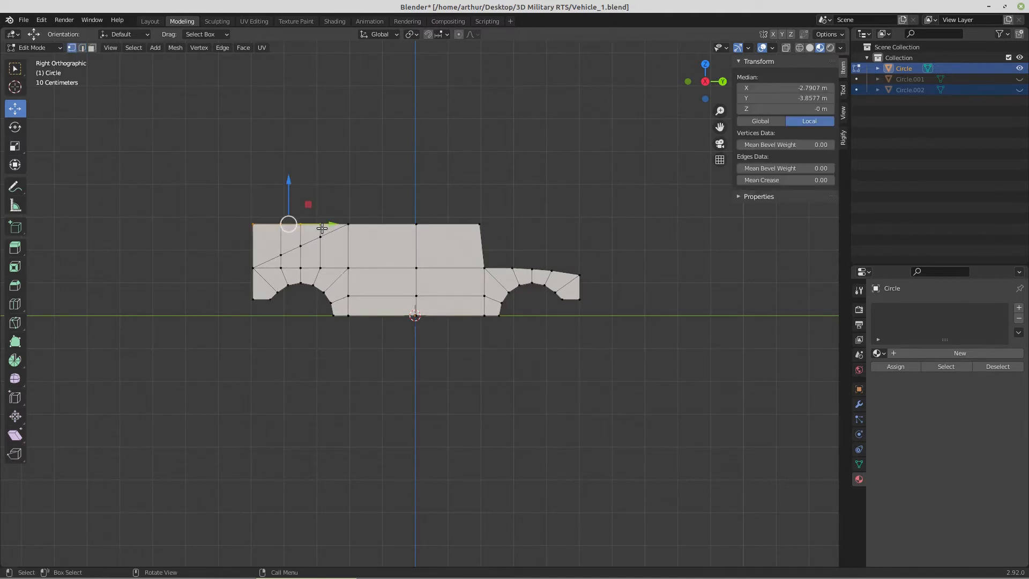
pyautogui.press('x')
pyautogui.click(322, 227)
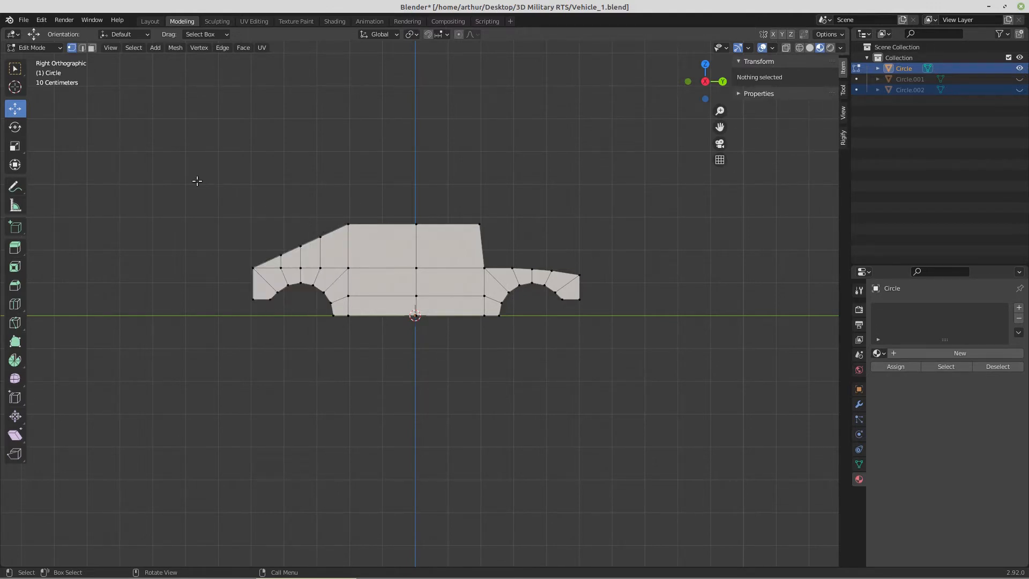
# - Move the whole side profile about 2.4 m along positive X in top view
pyautogui.moveTo(196, 181); pyautogui.dragTo(705, 345)
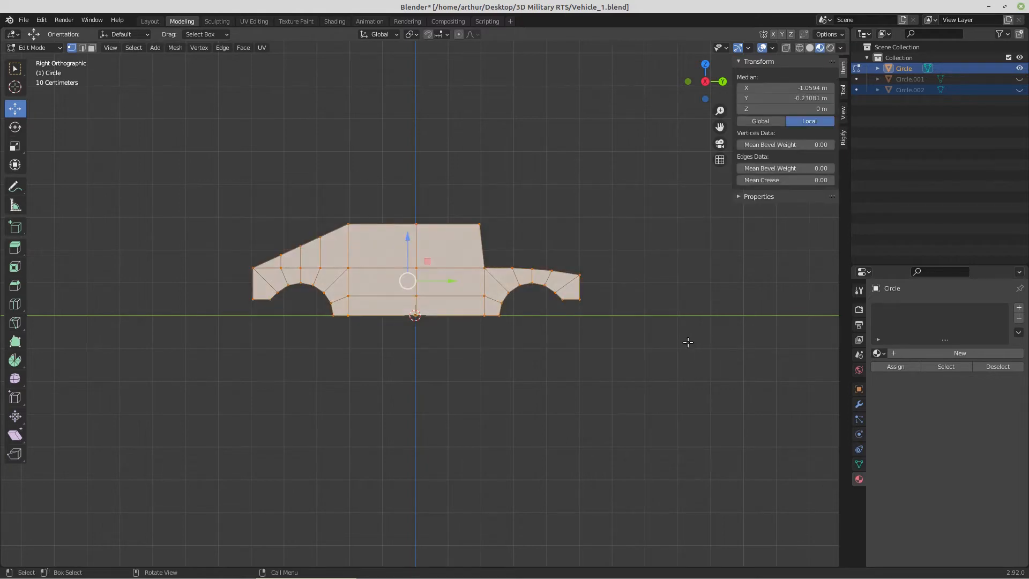
pyautogui.press('KP_7')
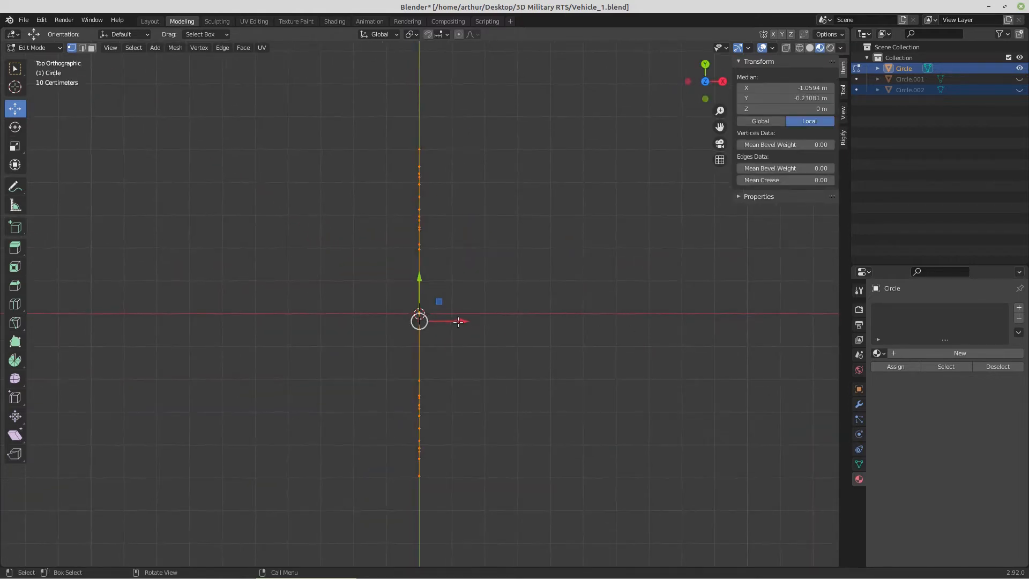
pyautogui.moveTo(459, 321); pyautogui.dragTo(543, 319)
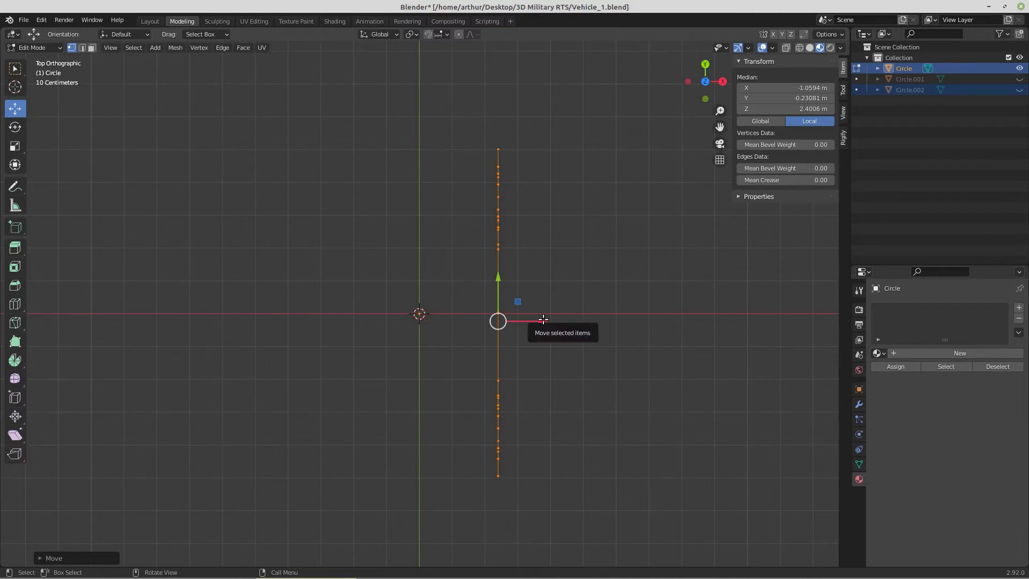
# - Extrude the whole profile across to the opposite side, setting its global median X to -2.4006 m
pyautogui.moveTo(543, 320); pyautogui.dragTo(544, 320)
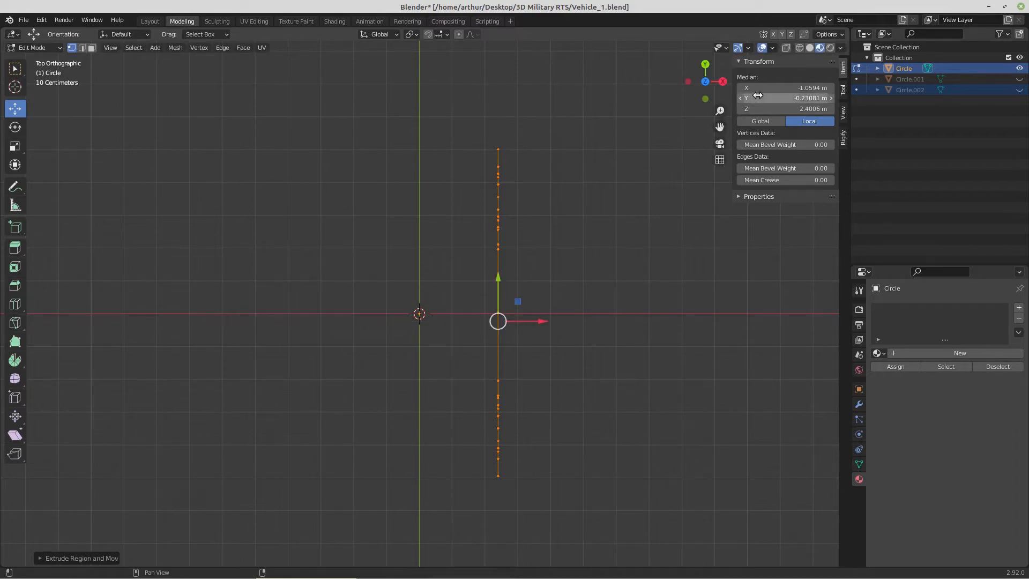
pyautogui.click(760, 121)
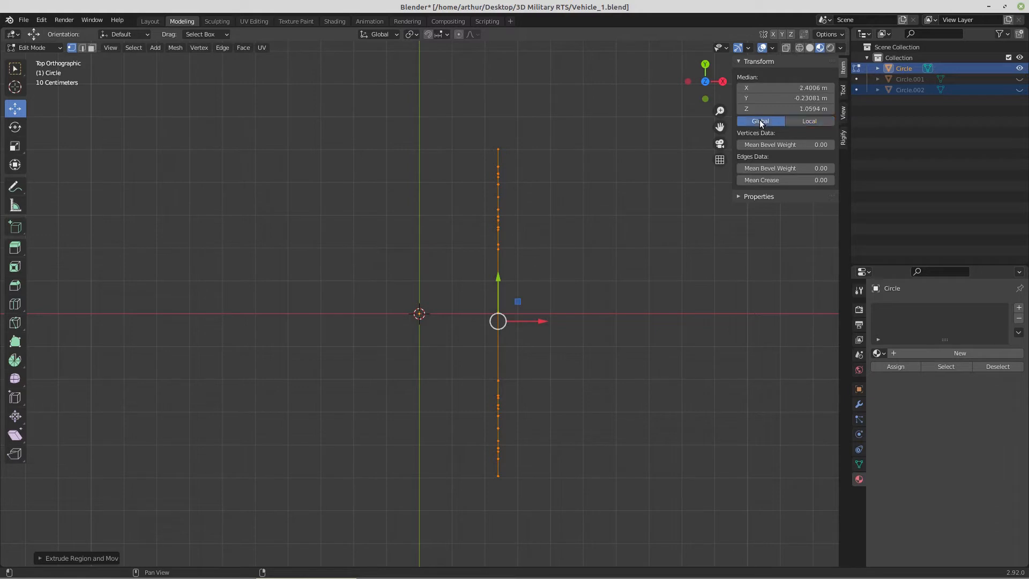
pyautogui.click(758, 88)
pyautogui.click(740, 88)
pyautogui.write('-')
pyautogui.press('Return')
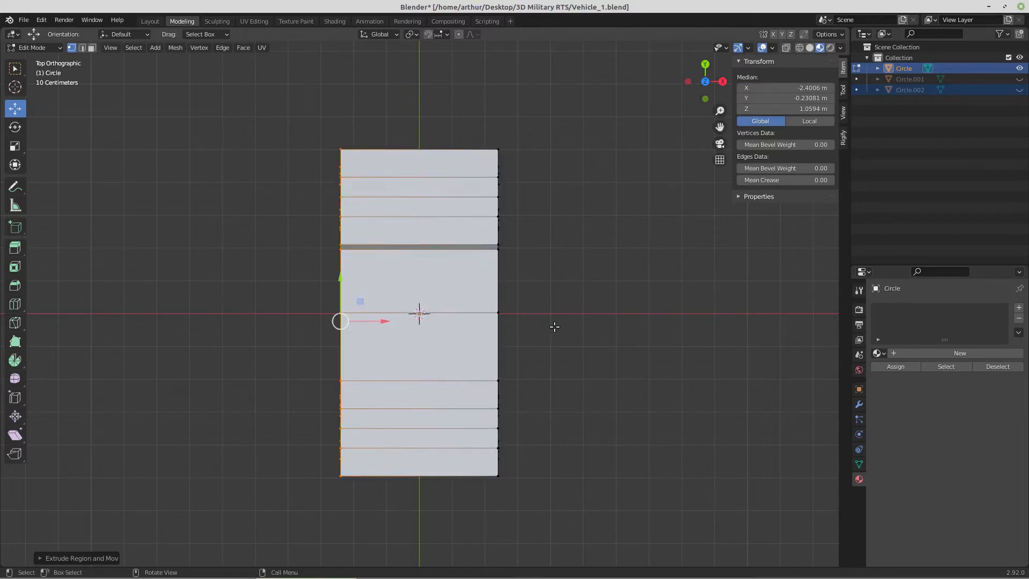
# - Recalculate the normals of the entire body to face outside
pyautogui.moveTo(555, 326); pyautogui.dragTo(471, 232, button='middle')
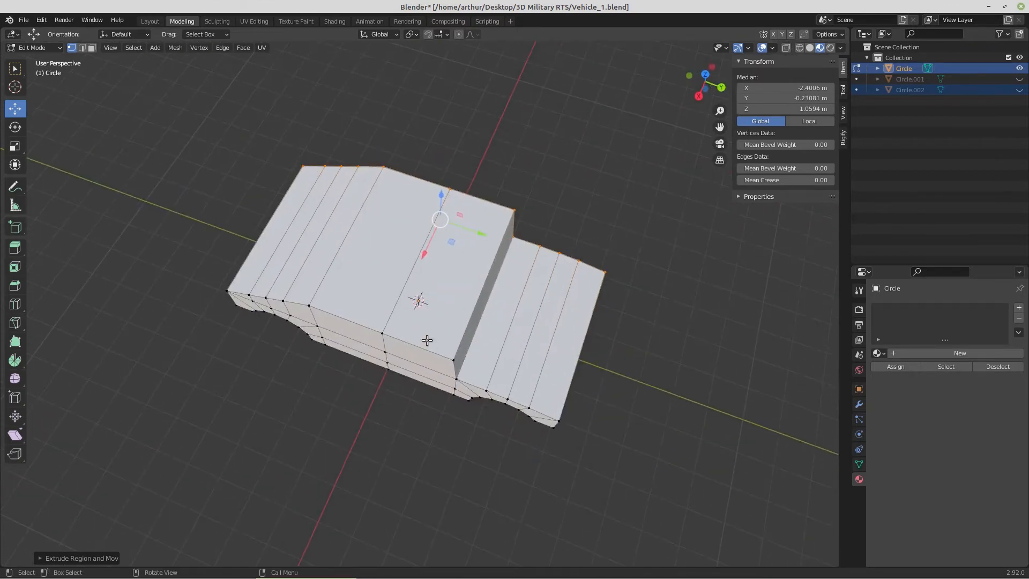
pyautogui.press('KP_7')
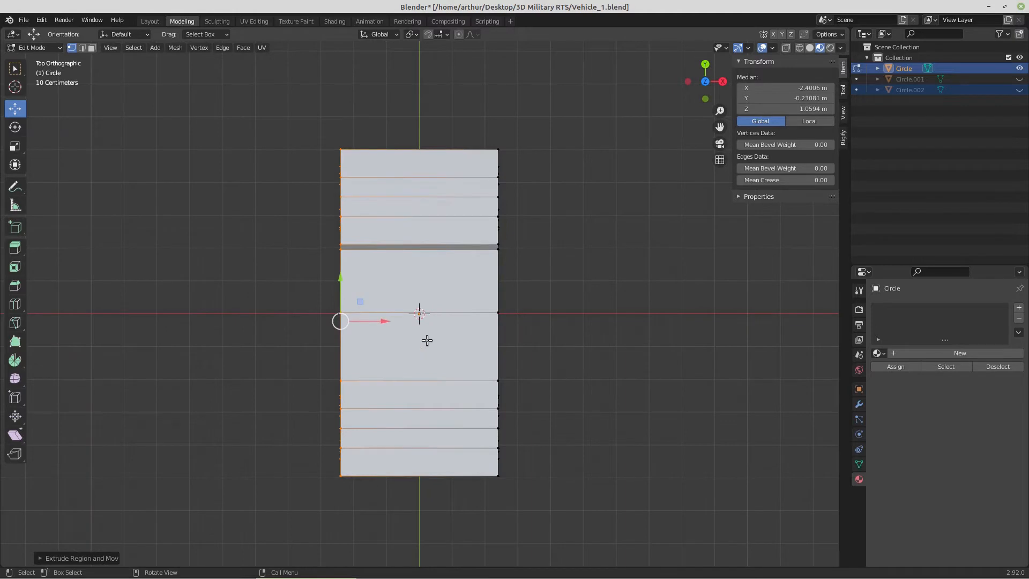
pyautogui.press('a')
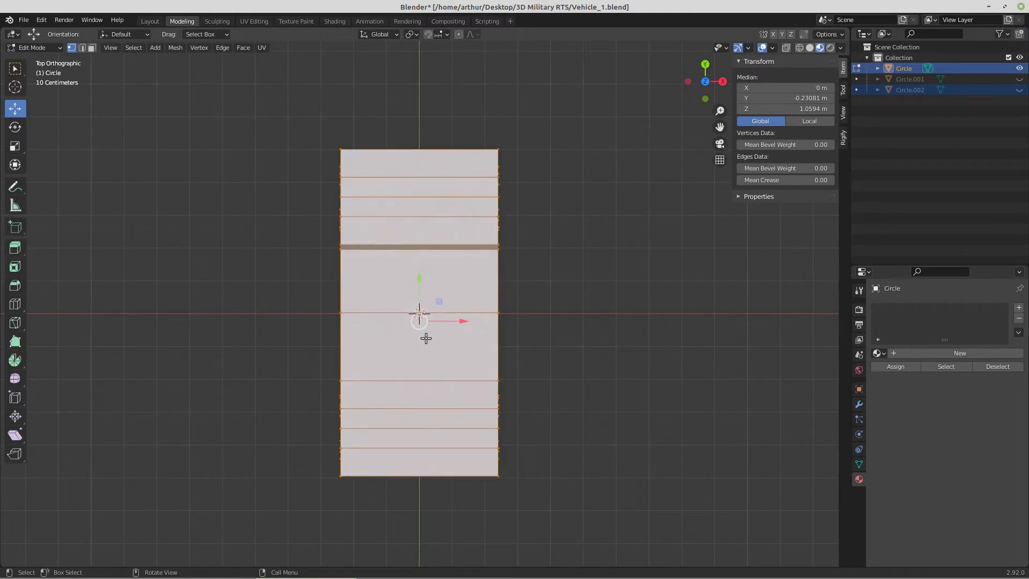
pyautogui.click(169, 48)
pyautogui.moveTo(211, 226)
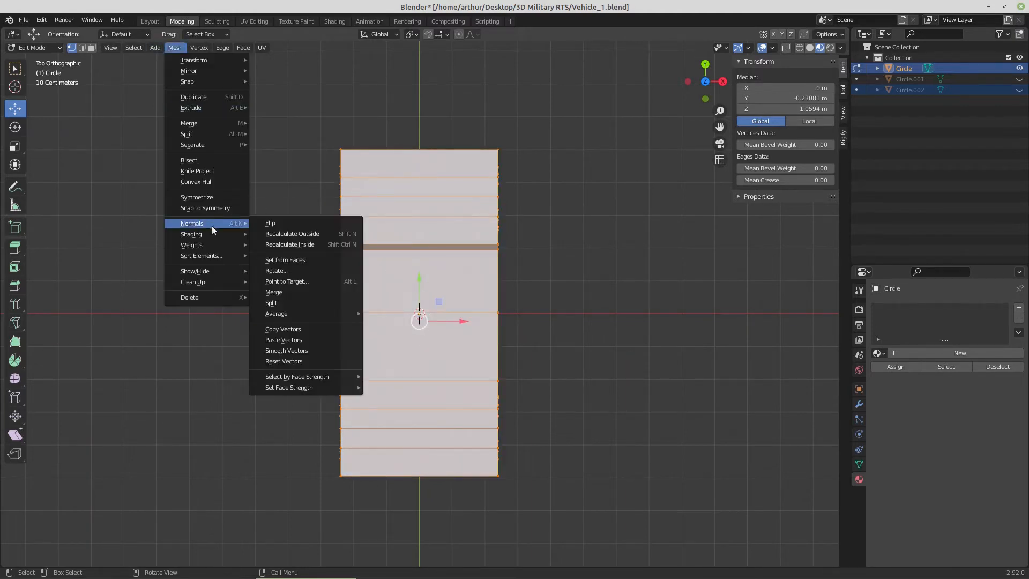
pyautogui.click(277, 234)
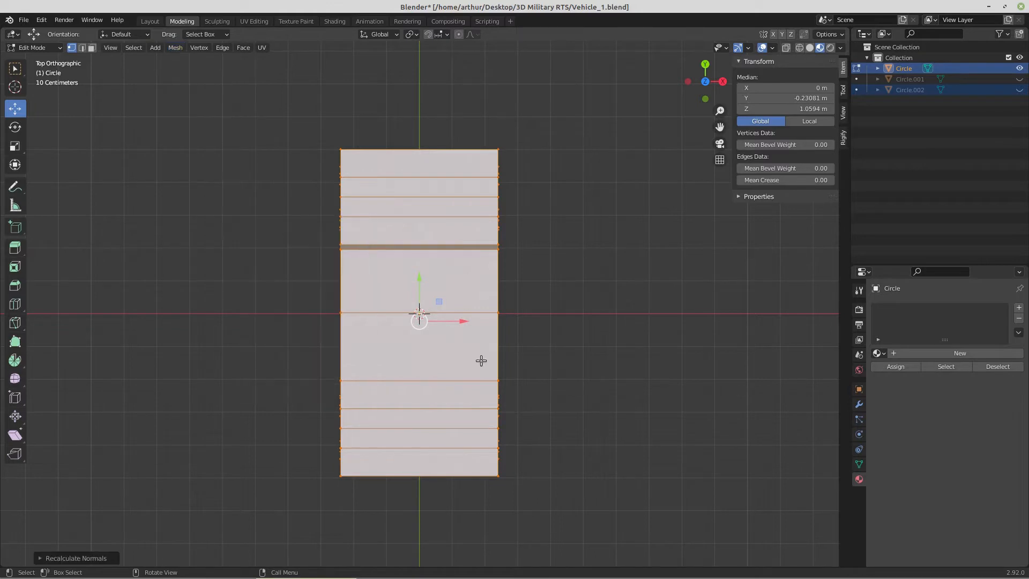
# - With X-ray on, deselect the lower and inner side vertices, keeping only the upper, front and rear outline selected
pyautogui.moveTo(481, 361); pyautogui.dragTo(371, 297, button='middle')
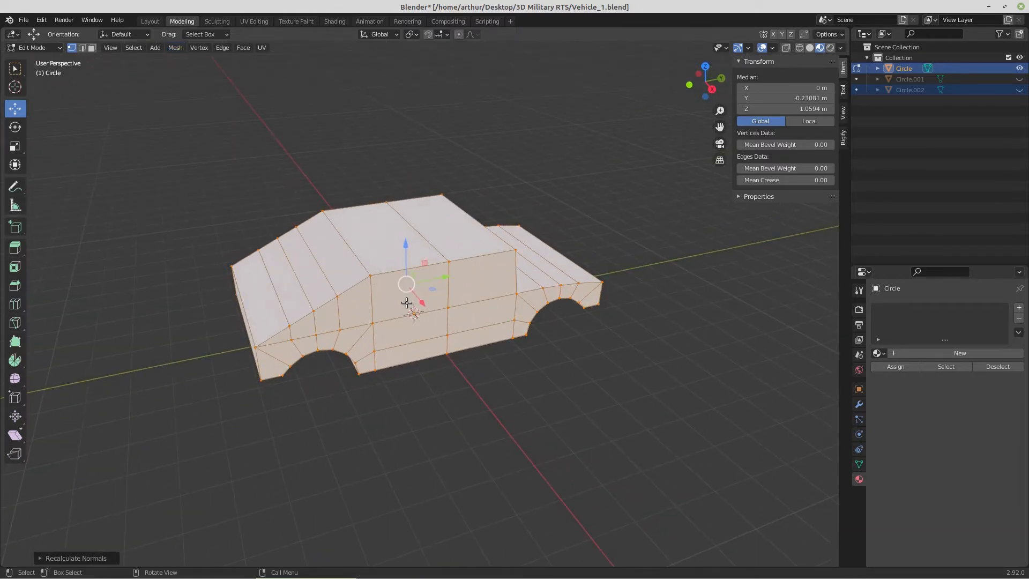
pyautogui.press('KP_3')
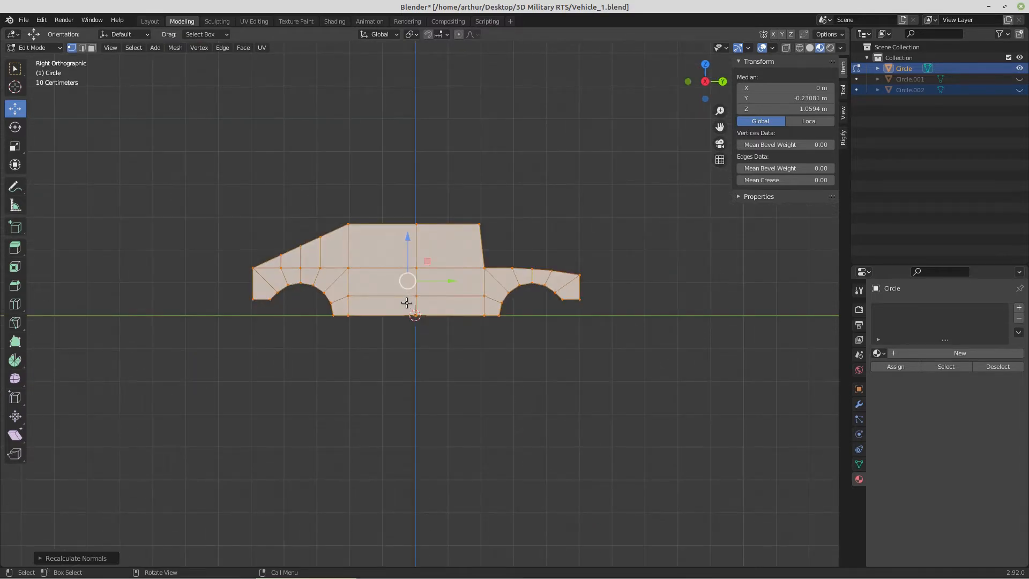
pyautogui.scroll(1, 405, 291)
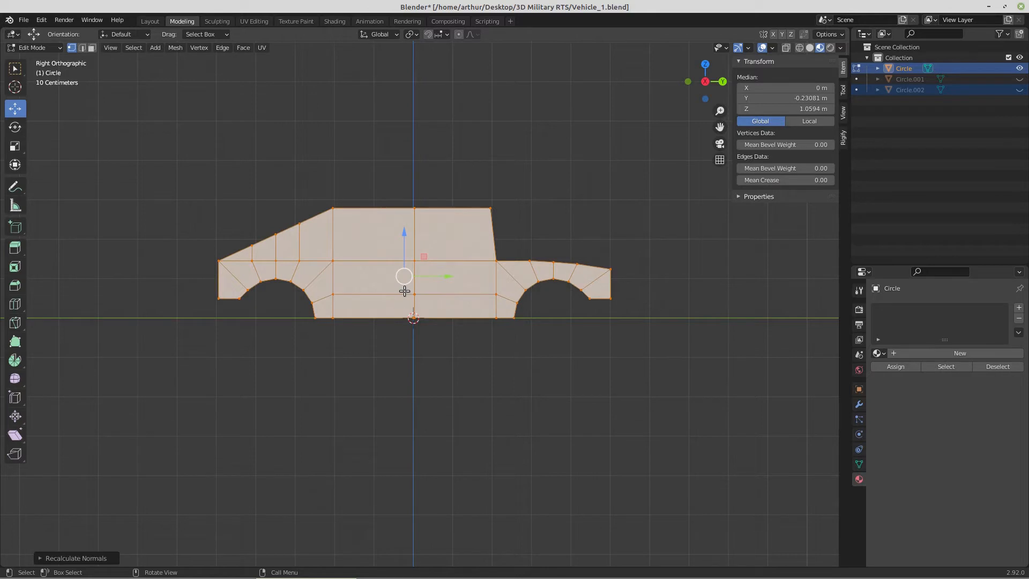
pyautogui.press('c')
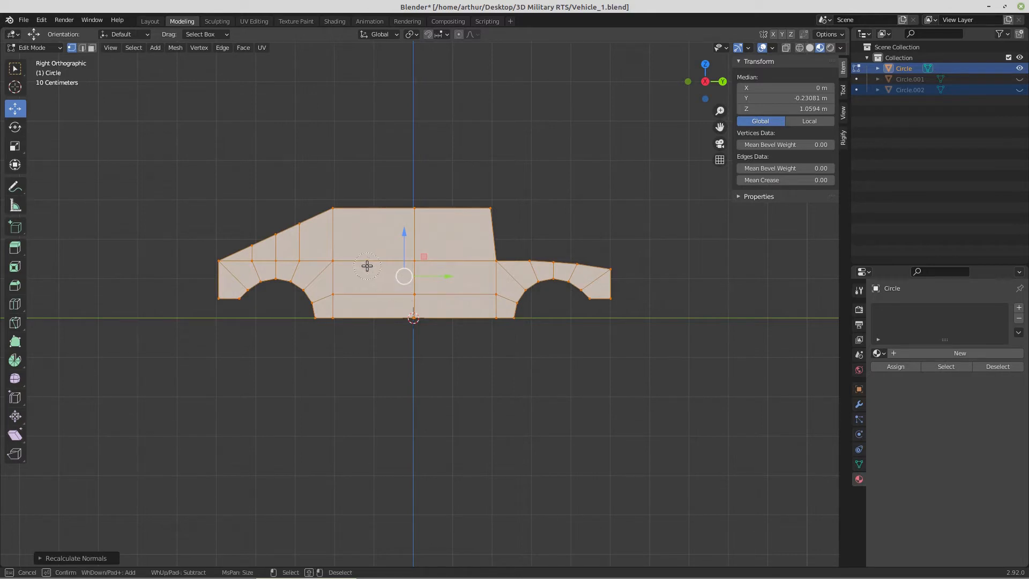
pyautogui.press('Escape')
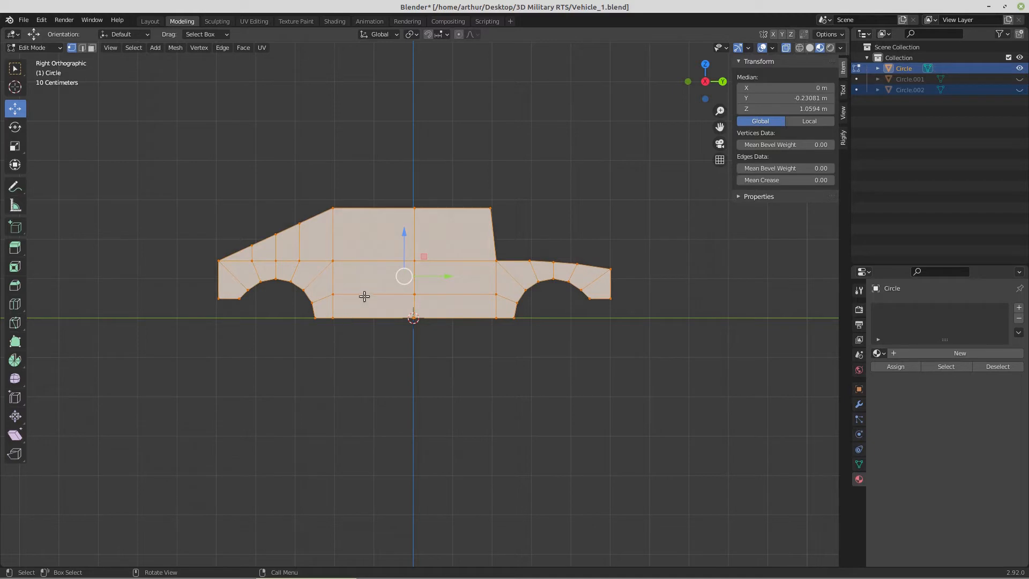
pyautogui.press('c')
pyautogui.moveTo(349, 261)
pyautogui.keyDown('shift'); pyautogui.mouseDown()
pyautogui.moveTo(260, 267)
pyautogui.moveTo(244, 292)
pyautogui.moveTo(304, 296)
pyautogui.moveTo(321, 314)
pyautogui.moveTo(341, 285)
pyautogui.moveTo(423, 262)
pyautogui.moveTo(459, 265)
pyautogui.moveTo(491, 308)
pyautogui.moveTo(546, 288)
pyautogui.moveTo(577, 297)
pyautogui.moveTo(414, 310)
pyautogui.moveTo(413, 287)
pyautogui.moveTo(412, 321)
pyautogui.mouseUp(); pyautogui.keyUp('shift')
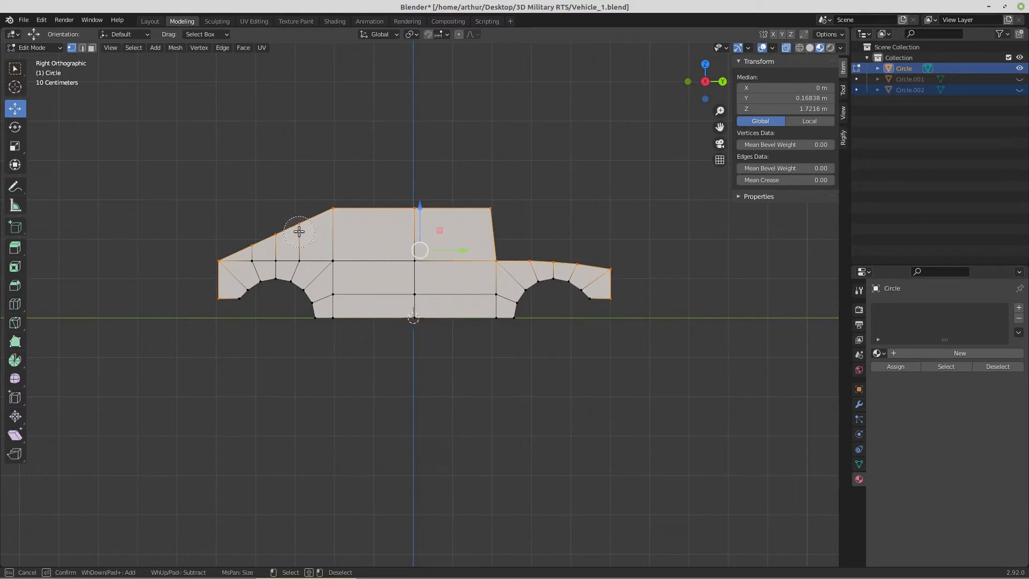
pyautogui.press('Escape')
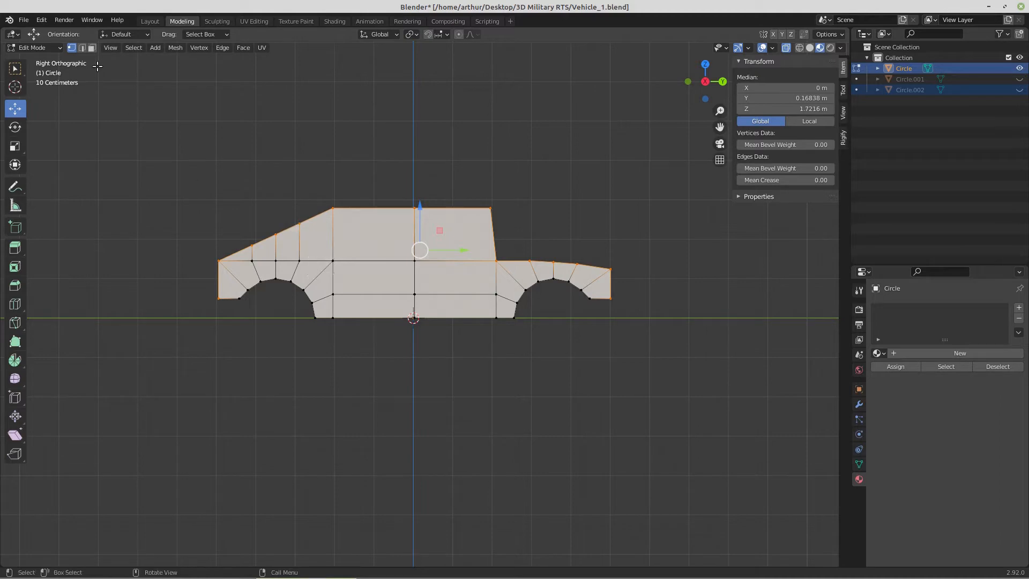
# - Switch to edge selection and deselect the intermediate cross edges over the sloping rear, roof and hood
pyautogui.click(82, 49)
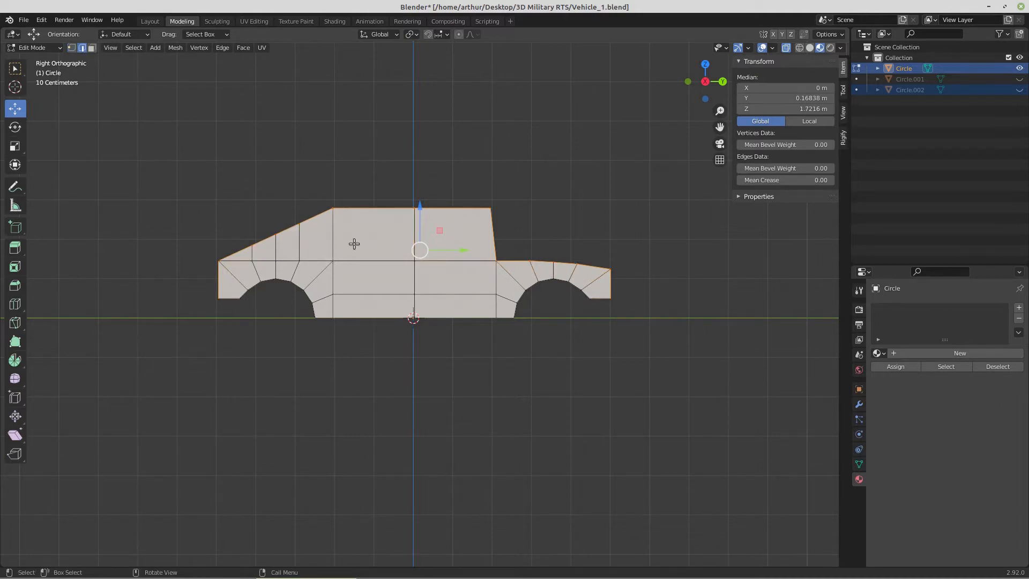
pyautogui.moveTo(354, 245); pyautogui.dragTo(302, 287, button='middle')
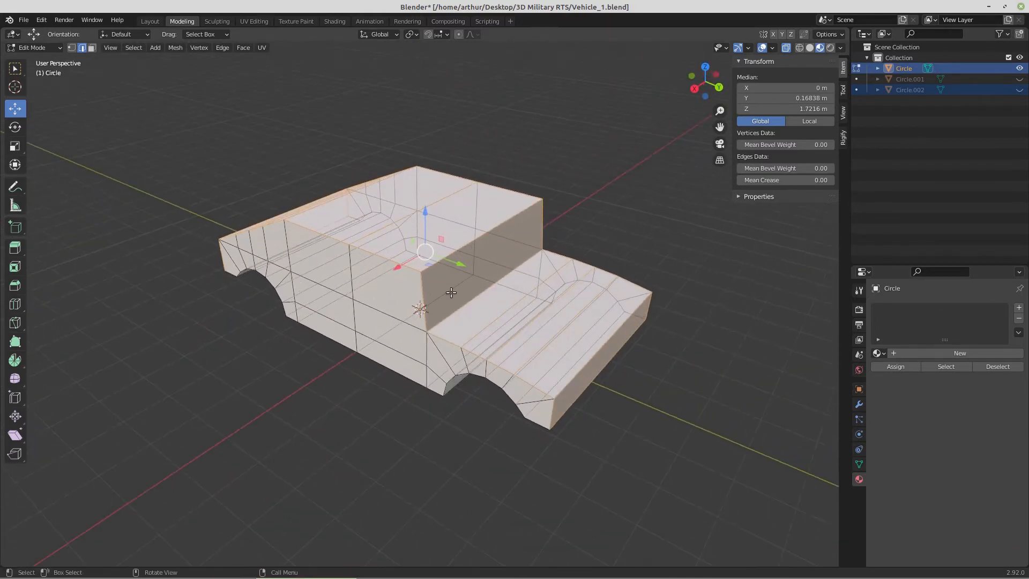
pyautogui.press('c')
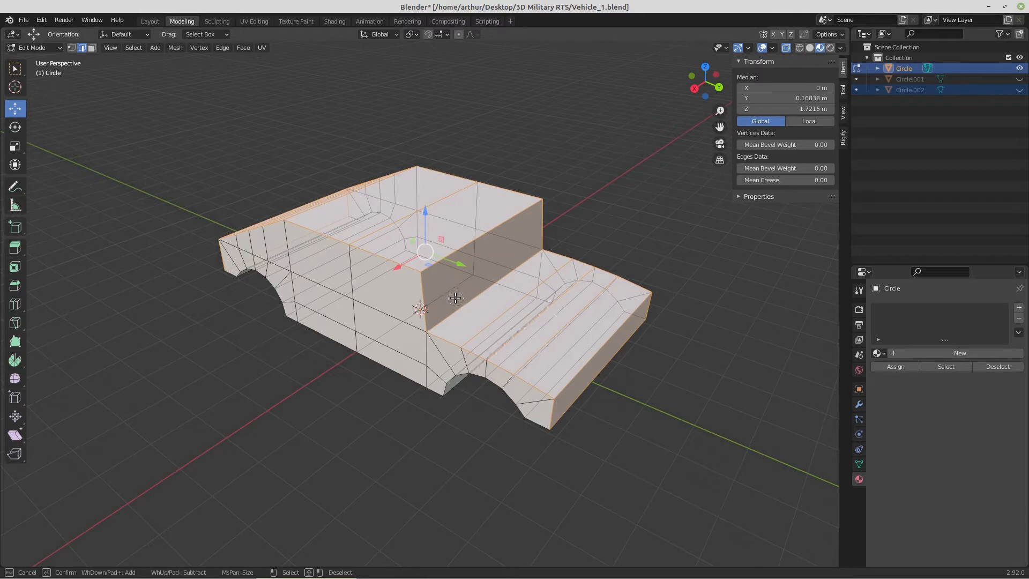
pyautogui.moveTo(455, 298); pyautogui.dragTo(604, 364)
pyautogui.middleClick(600, 373)
pyautogui.middleClick(400, 224)
pyautogui.middleClick(350, 198)
pyautogui.middleClick(344, 199)
pyautogui.press('Escape')
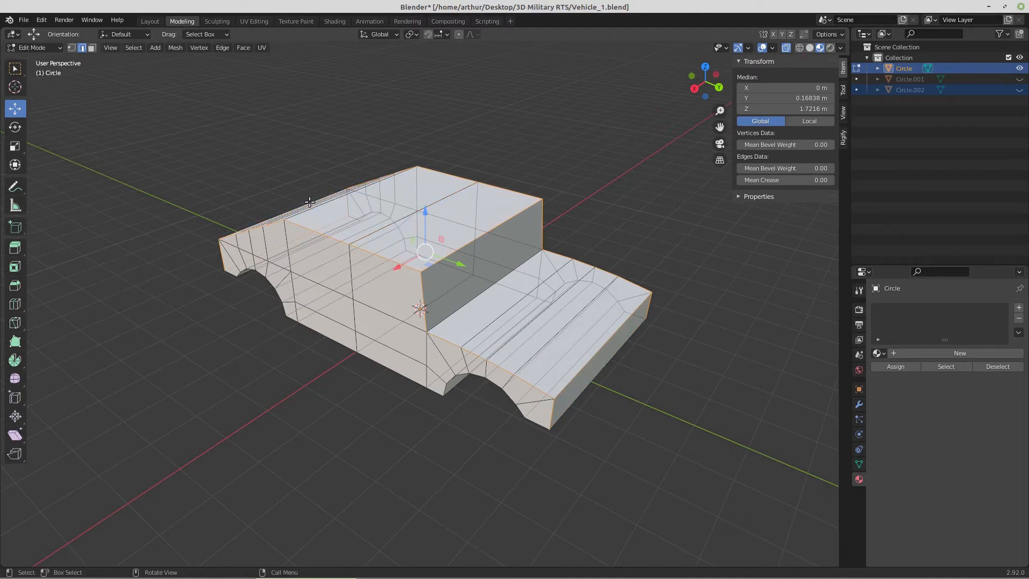
# - Turn off X-ray and add the edge between the sloping rear and the rear panel to the outline selection
pyautogui.moveTo(268, 206)
pyautogui.mouseDown(button='middle')
pyautogui.moveTo(323, 238)
pyautogui.moveTo(517, 179)
pyautogui.mouseUp(button='middle')
pyautogui.moveTo(620, 283)
pyautogui.mouseDown(button='middle')
pyautogui.moveTo(620, 300)
pyautogui.moveTo(623, 288)
pyautogui.mouseUp(button='middle')
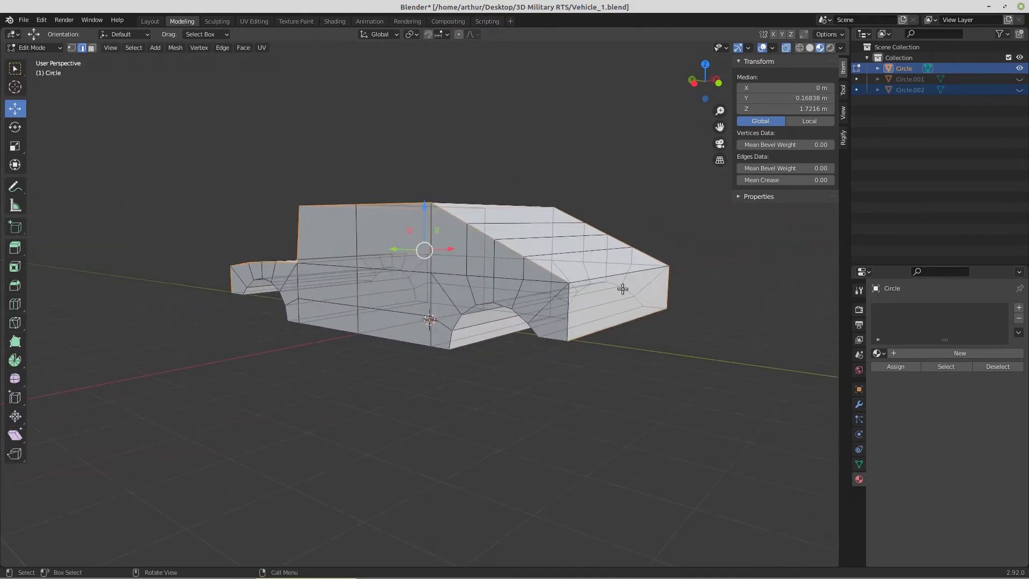
pyautogui.click(786, 48)
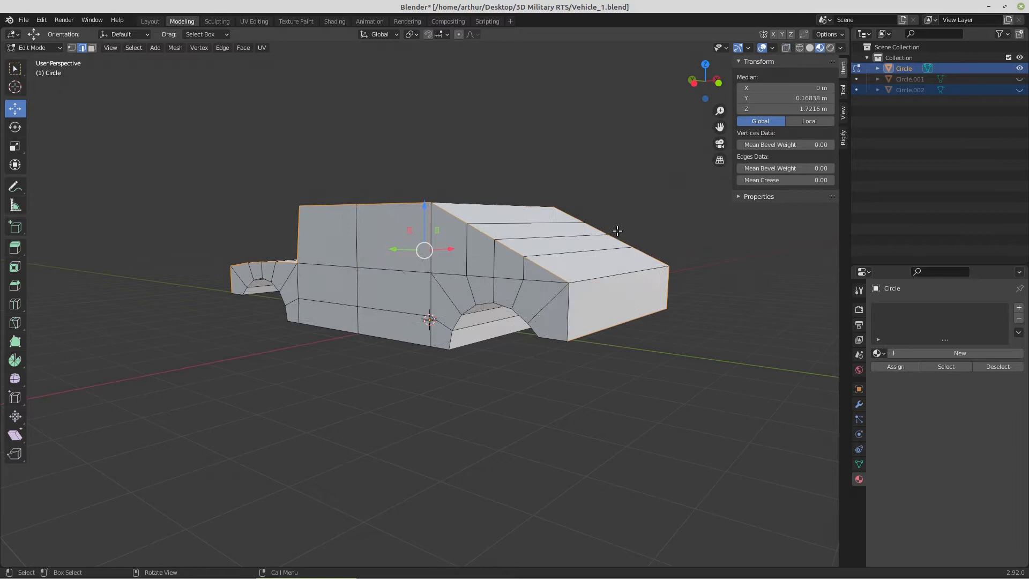
pyautogui.keyDown('shift'); pyautogui.click(600, 275); pyautogui.keyUp('shift')
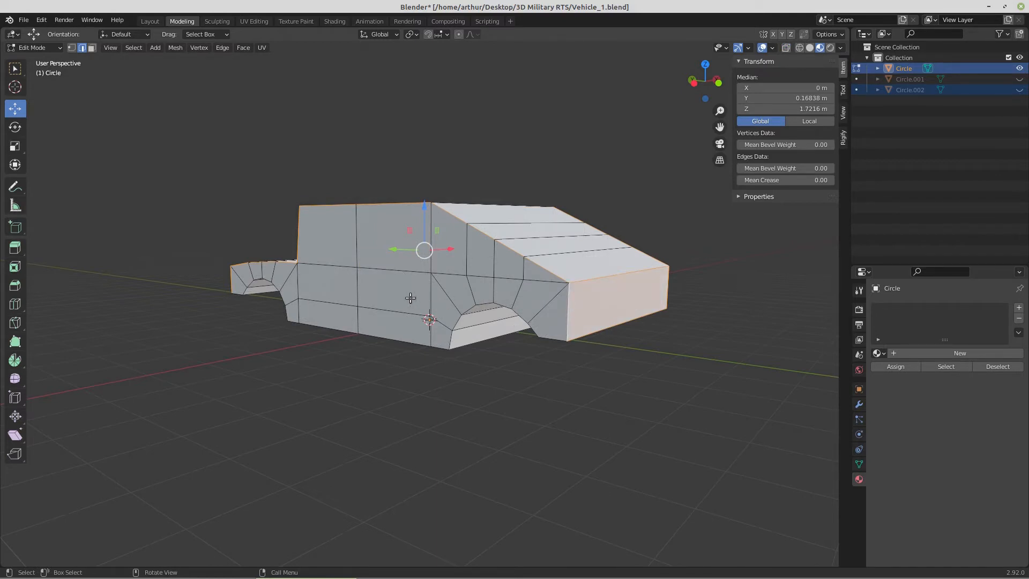
pyautogui.moveTo(411, 296); pyautogui.dragTo(640, 305, button='middle')
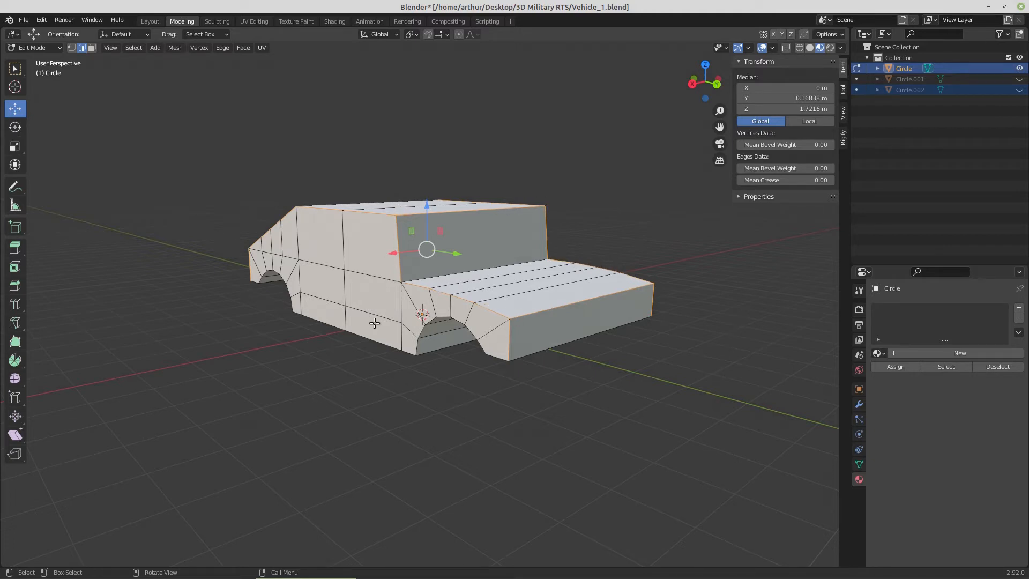
pyautogui.moveTo(374, 323); pyautogui.dragTo(405, 331, button='middle')
pyautogui.moveTo(203, 280); pyautogui.dragTo(185, 238, button='middle')
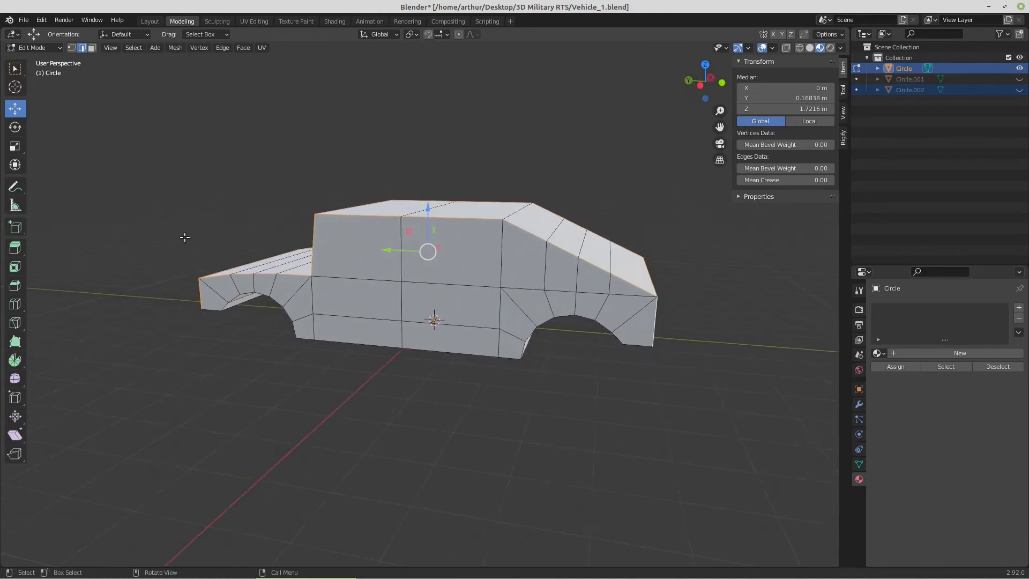
# - Deselect the rear panel's bottom edge and bevel the selected upper, front and rear outline edges with one segment
pyautogui.click(15, 285)
pyautogui.moveTo(434, 293); pyautogui.dragTo(390, 290, button='middle')
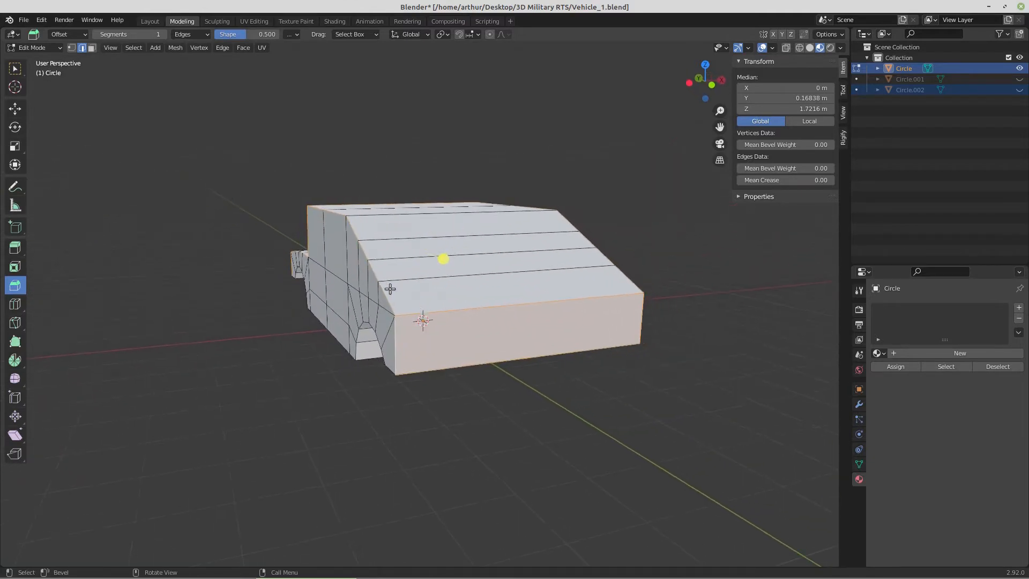
pyautogui.keyDown('shift'); pyautogui.click(485, 363); pyautogui.keyUp('shift')
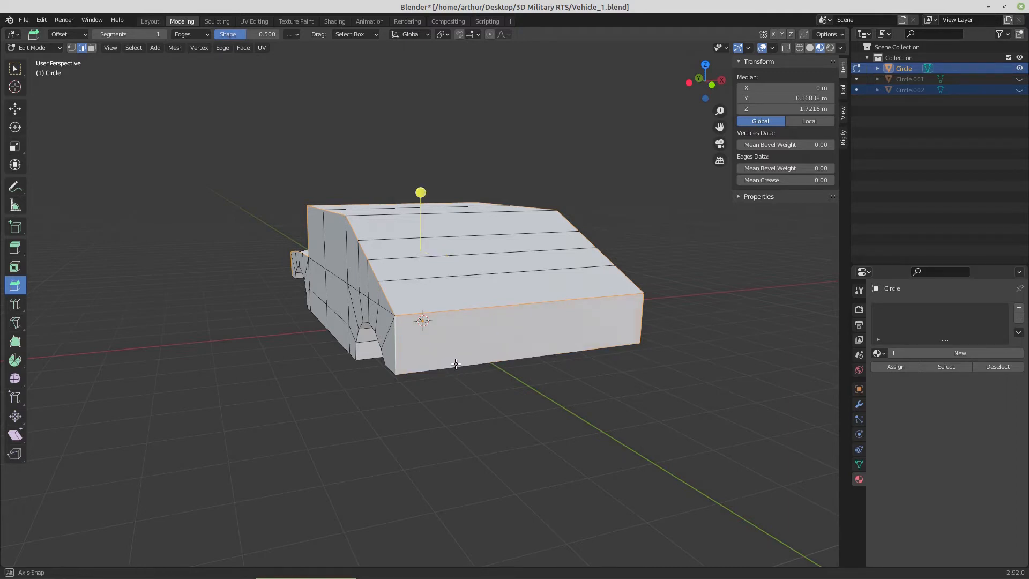
pyautogui.moveTo(457, 365); pyautogui.dragTo(69, 285, button='middle')
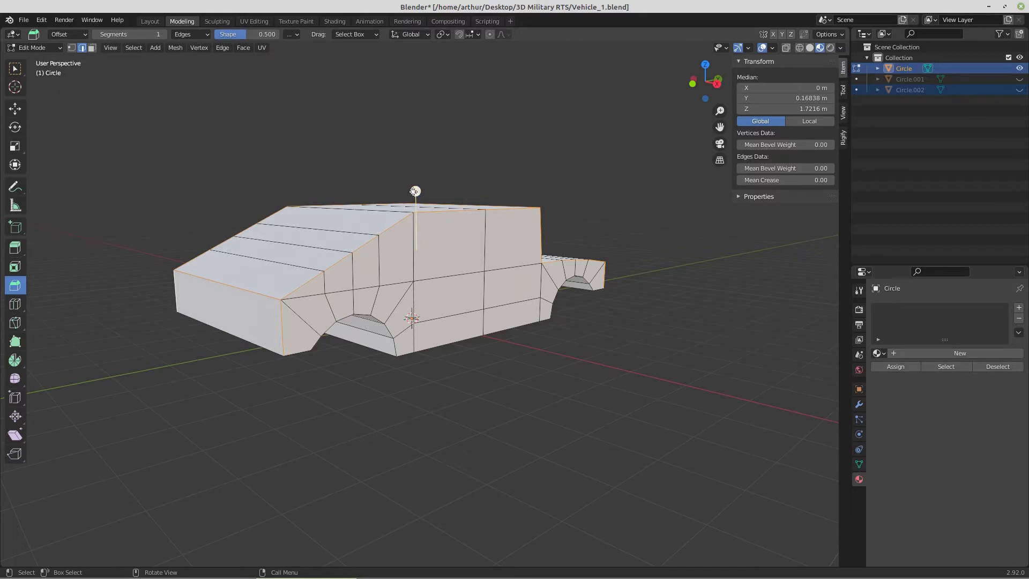
pyautogui.moveTo(415, 191); pyautogui.dragTo(414, 180)
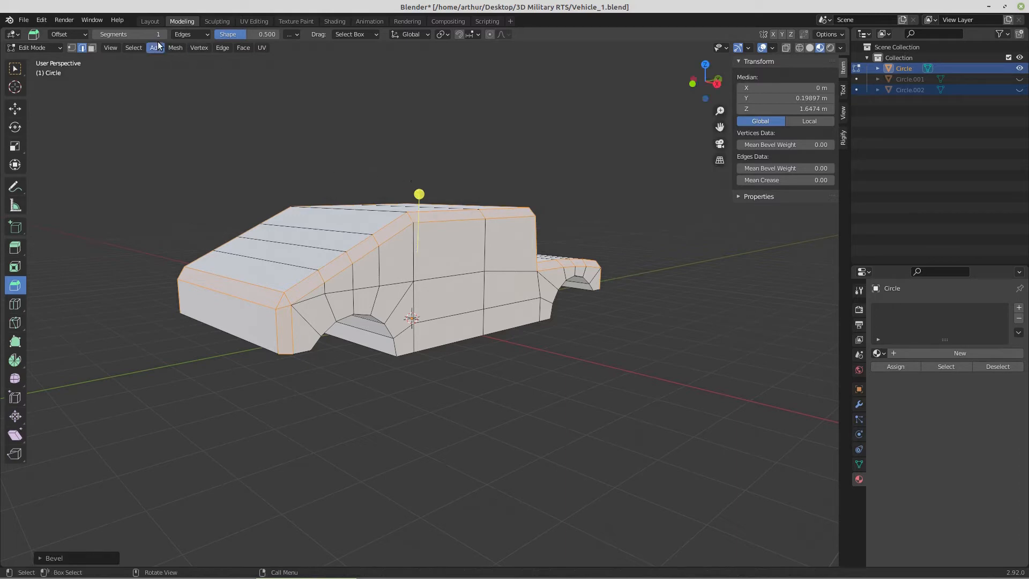
# - Apply smooth shading to the newly bevelled faces
pyautogui.click(174, 47)
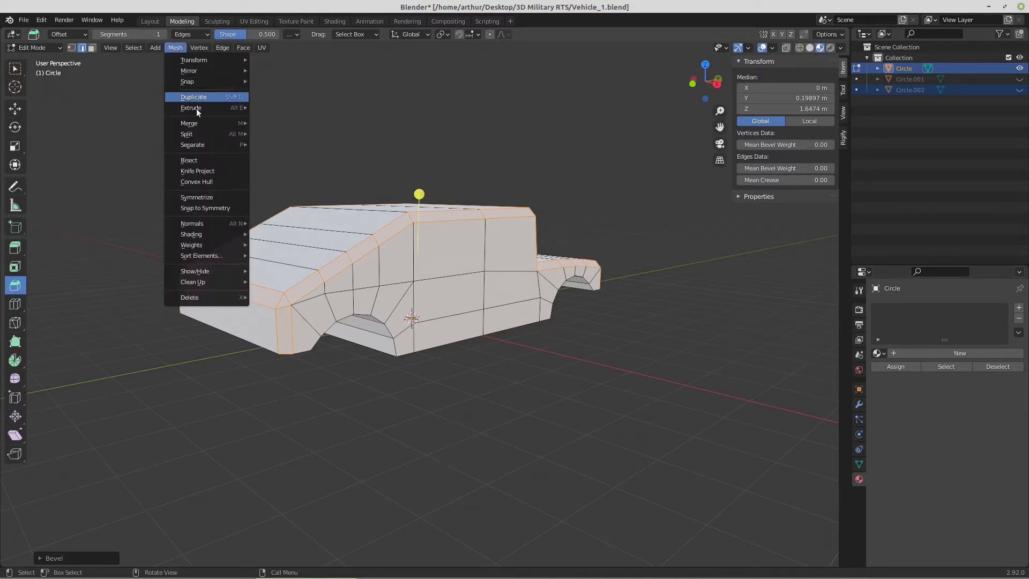
pyautogui.moveTo(195, 237)
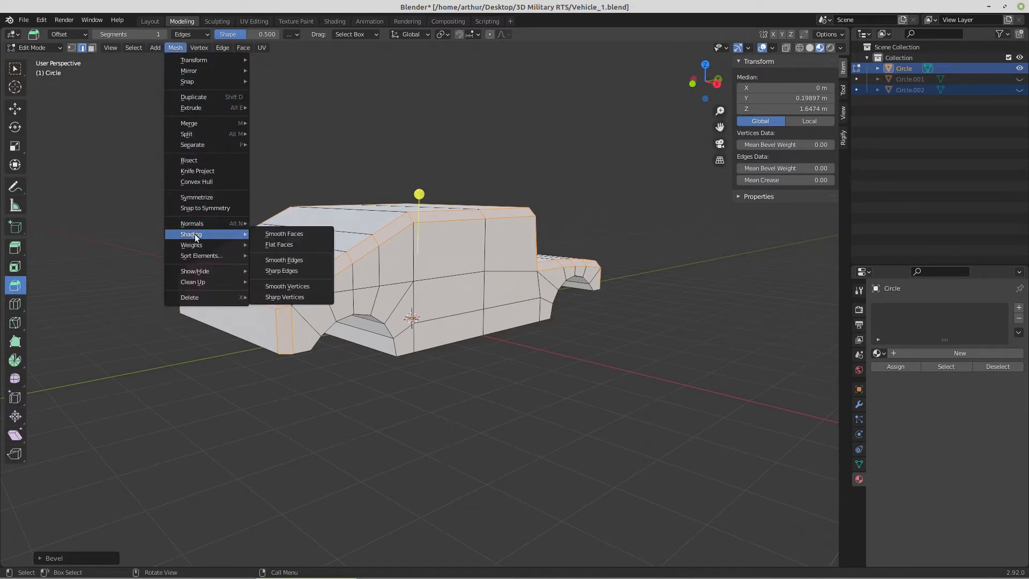
pyautogui.click(276, 236)
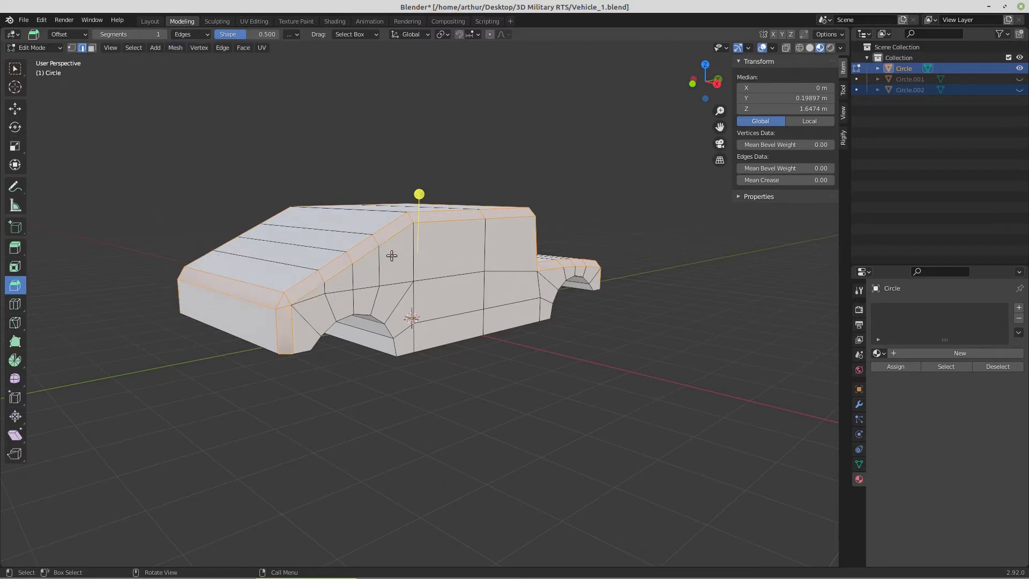
# - In vertex selection with X-ray on, select all vertices along the body's lower outline and both wheel arches from the right orthographic view
pyautogui.moveTo(391, 257)
pyautogui.mouseDown(button='middle')
pyautogui.moveTo(244, 274)
pyautogui.moveTo(253, 228)
pyautogui.moveTo(232, 230)
pyautogui.mouseUp(button='middle')
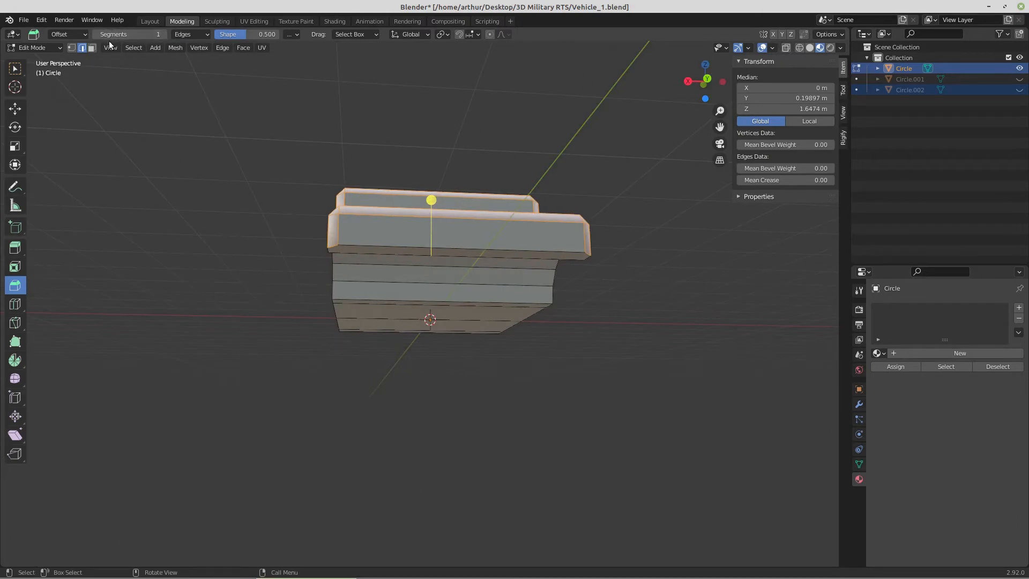
pyautogui.click(92, 49)
pyautogui.moveTo(444, 144); pyautogui.dragTo(443, 166, button='middle')
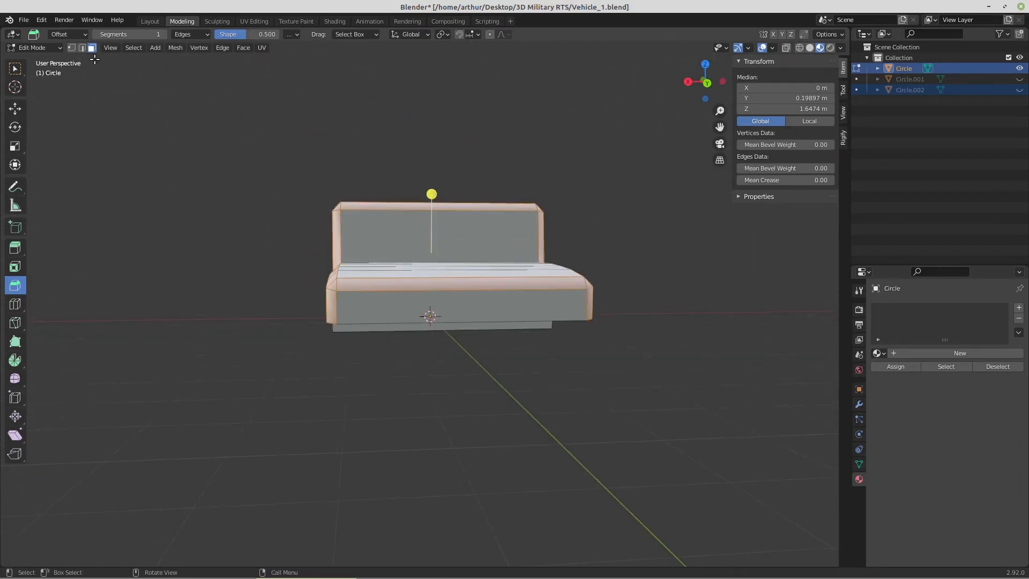
pyautogui.click(82, 49)
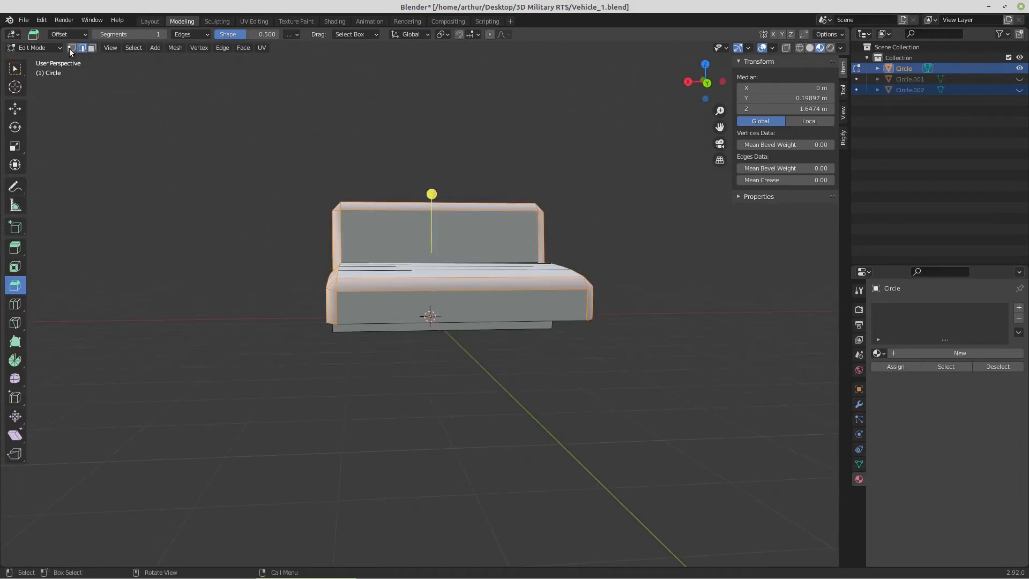
pyautogui.click(70, 48)
pyautogui.click(786, 48)
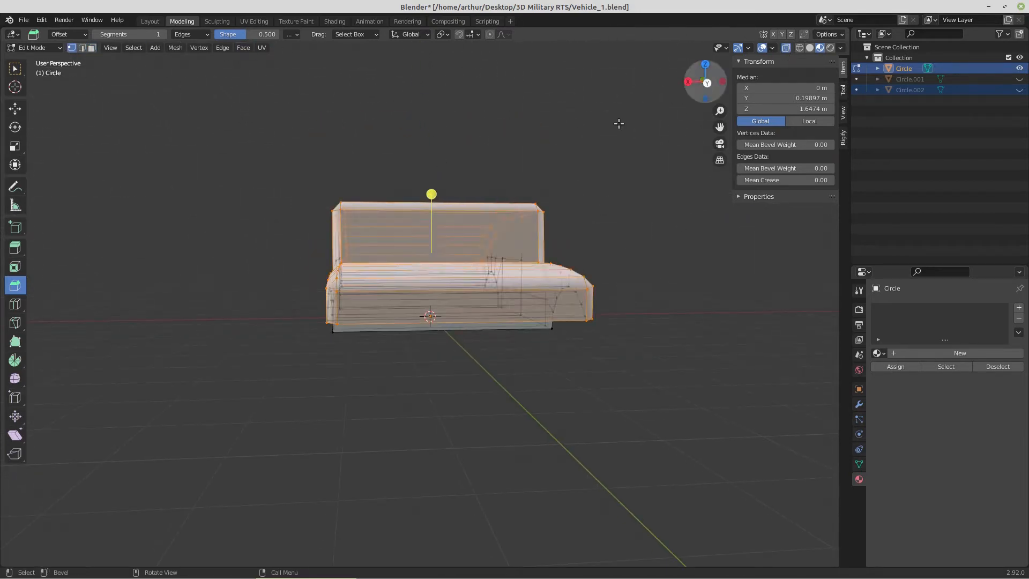
pyautogui.press('KP_1')
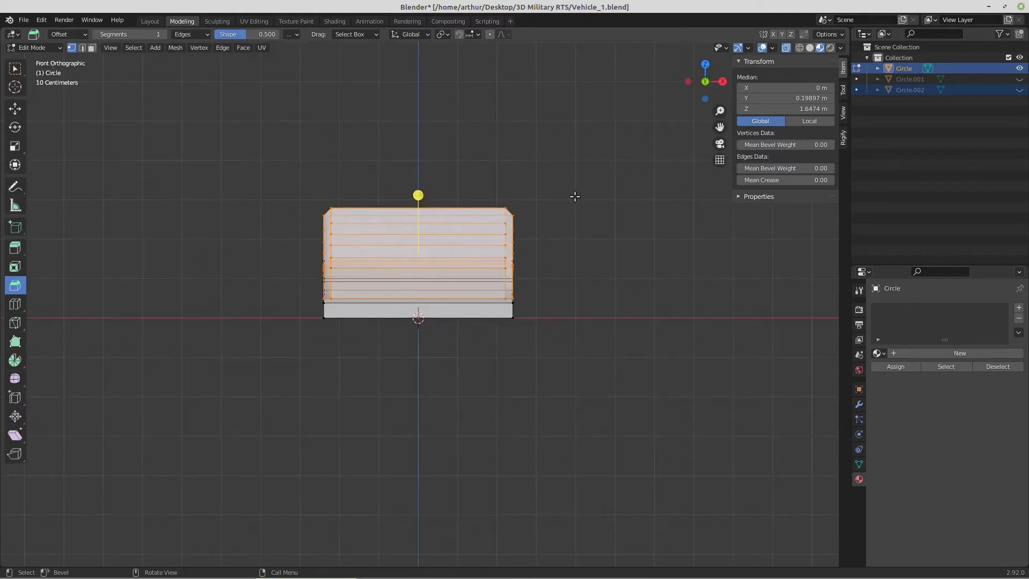
pyautogui.press('KP_3')
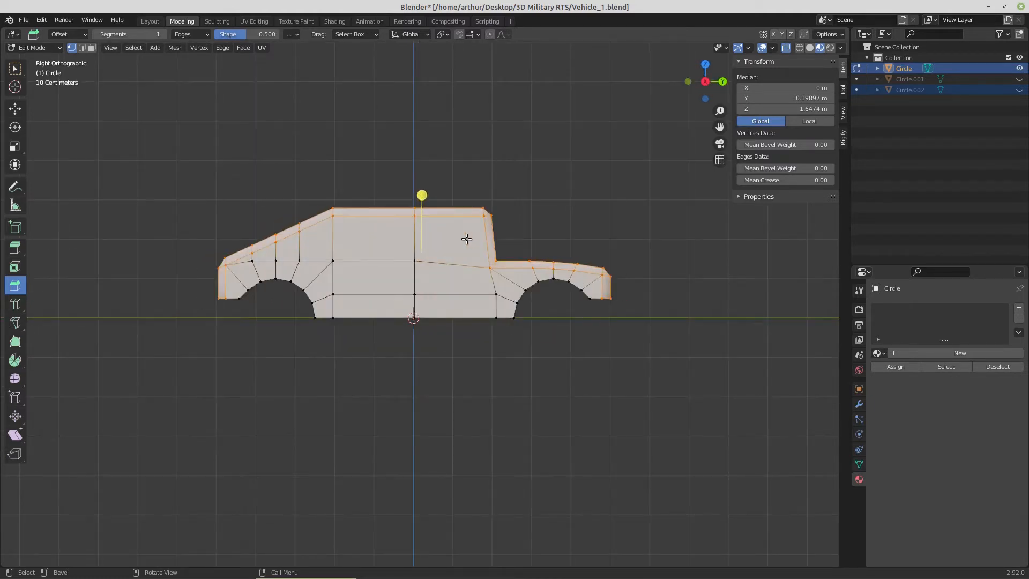
pyautogui.click(215, 313)
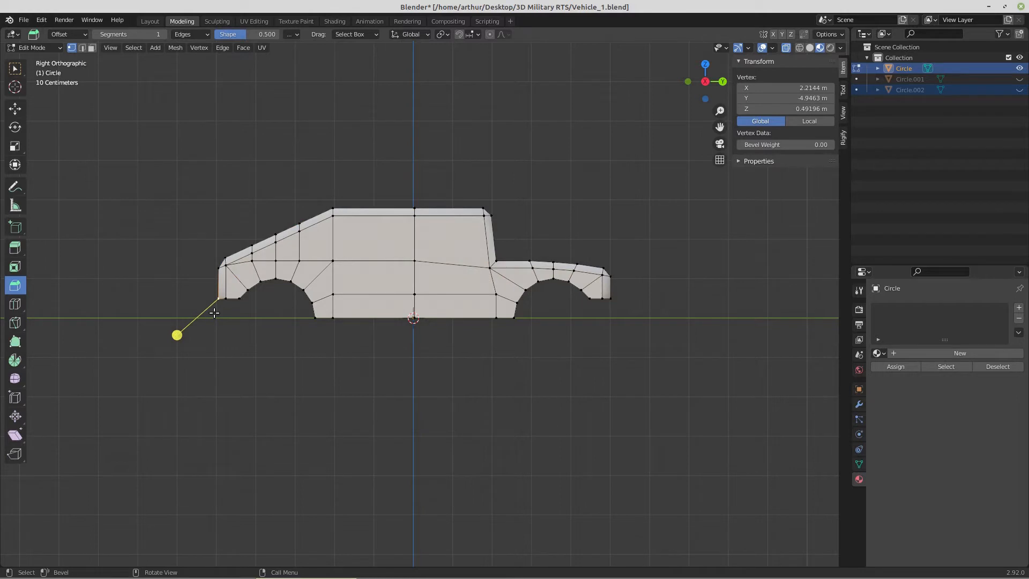
pyautogui.press('c')
pyautogui.moveTo(214, 303)
pyautogui.mouseDown()
pyautogui.moveTo(263, 280)
pyautogui.moveTo(362, 320)
pyautogui.moveTo(482, 321)
pyautogui.moveTo(552, 283)
pyautogui.mouseUp()
pyautogui.moveTo(562, 282); pyautogui.dragTo(629, 301)
pyautogui.press('Escape')
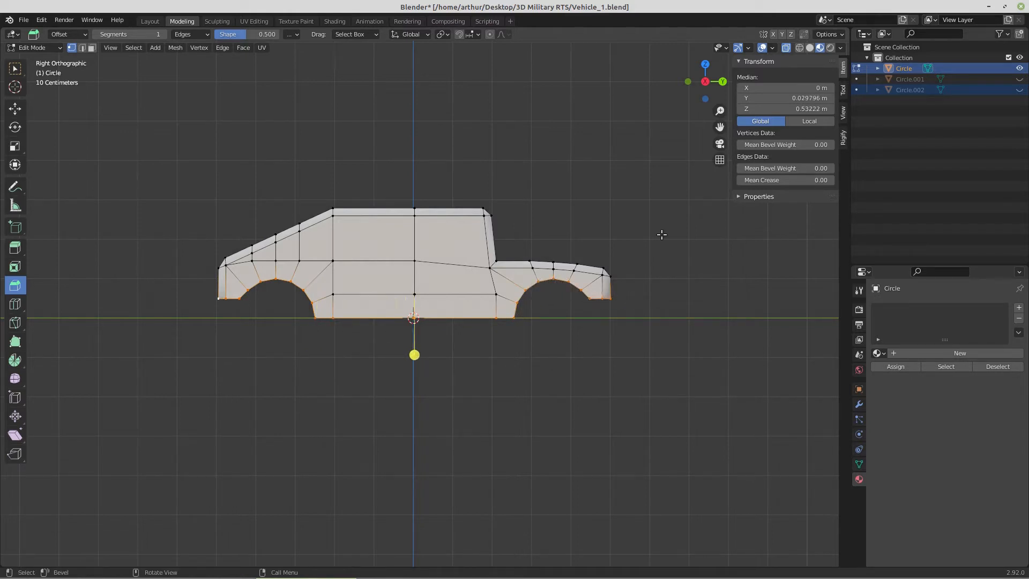
# - Switch to edge selection and deselect the crosswise edges over the underside, keeping only its outer perimeter selected
pyautogui.click(81, 47)
pyautogui.moveTo(395, 301); pyautogui.dragTo(392, 212, button='middle')
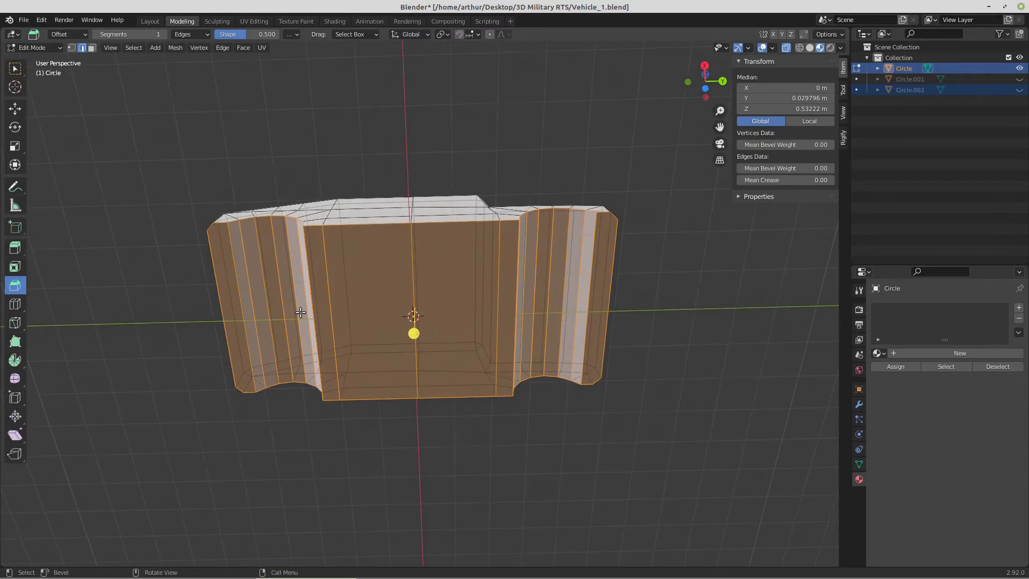
pyautogui.press('c')
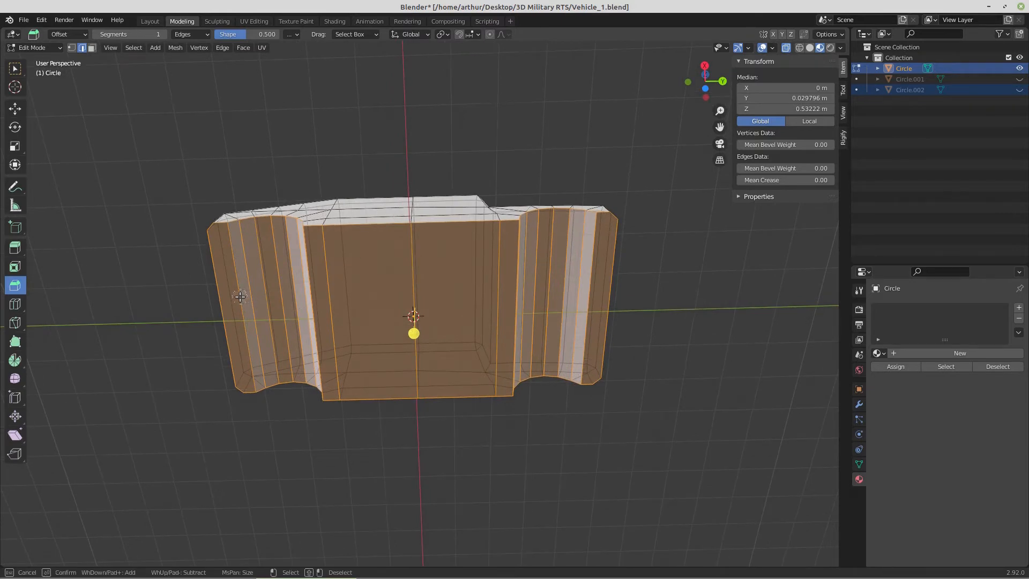
pyautogui.keyDown('shift'); pyautogui.moveTo(246, 298); pyautogui.dragTo(589, 304); pyautogui.keyUp('shift')
pyautogui.rightClick(590, 305)
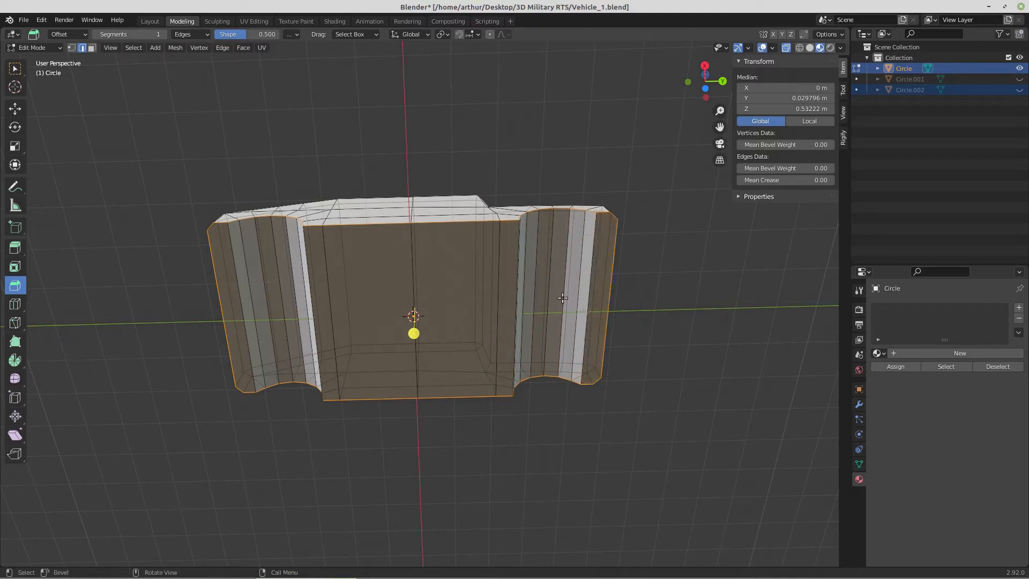
# - Bevel the underside's perimeter edges slightly with one segment
pyautogui.moveTo(589, 304)
pyautogui.mouseDown(button='middle')
pyautogui.moveTo(508, 321)
pyautogui.moveTo(505, 368)
pyautogui.moveTo(487, 375)
pyautogui.moveTo(268, 390)
pyautogui.moveTo(144, 362)
pyautogui.moveTo(102, 364)
pyautogui.moveTo(67, 384)
pyautogui.mouseUp(button='middle')
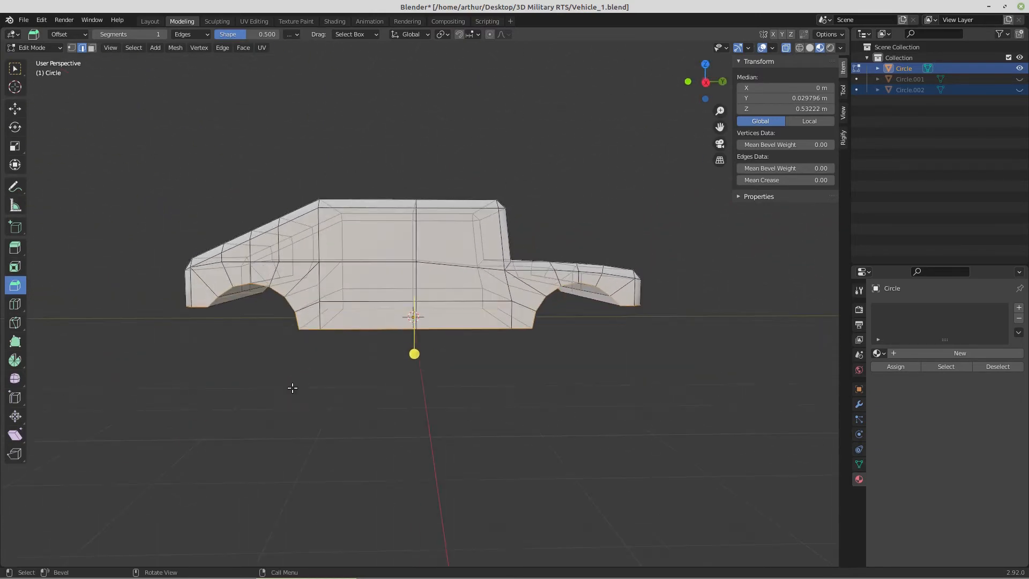
pyautogui.scroll(3, 305, 387)
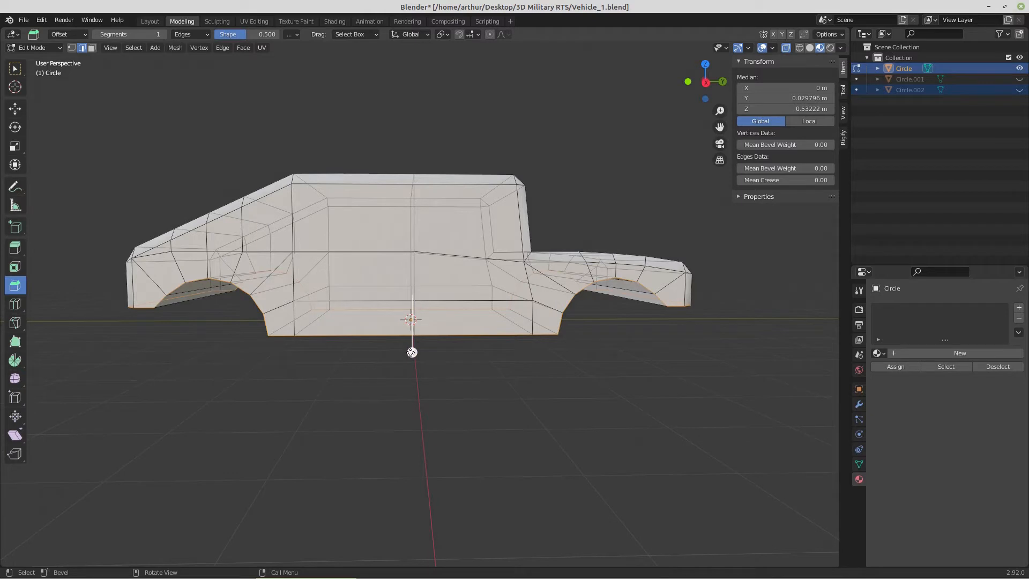
pyautogui.moveTo(411, 352); pyautogui.dragTo(409, 356)
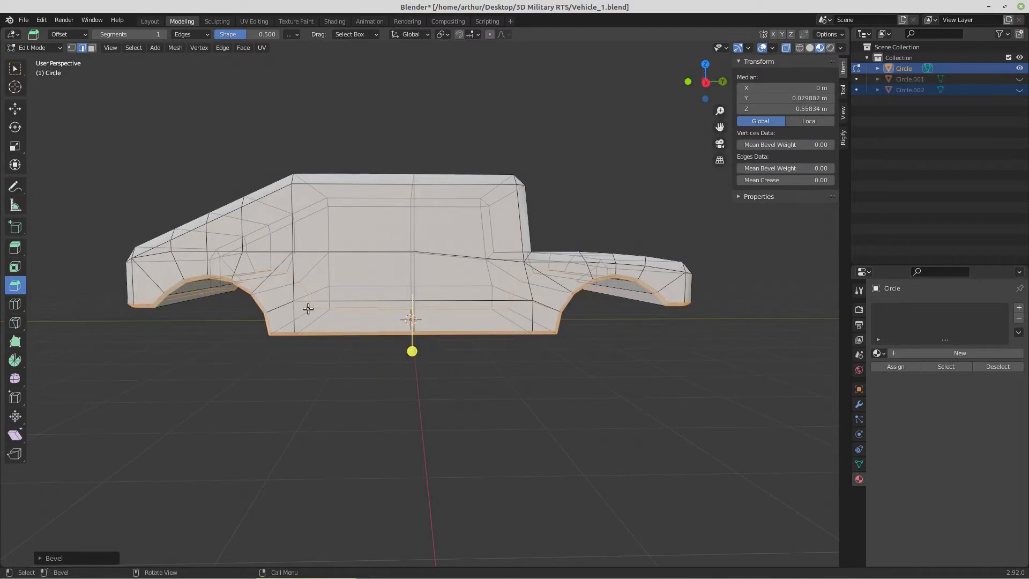
# - Turn off X-ray and, in face selection, select the underside faces from the rear end through the rear wheel arch and floor
pyautogui.click(786, 48)
pyautogui.click(91, 48)
pyautogui.click(416, 262)
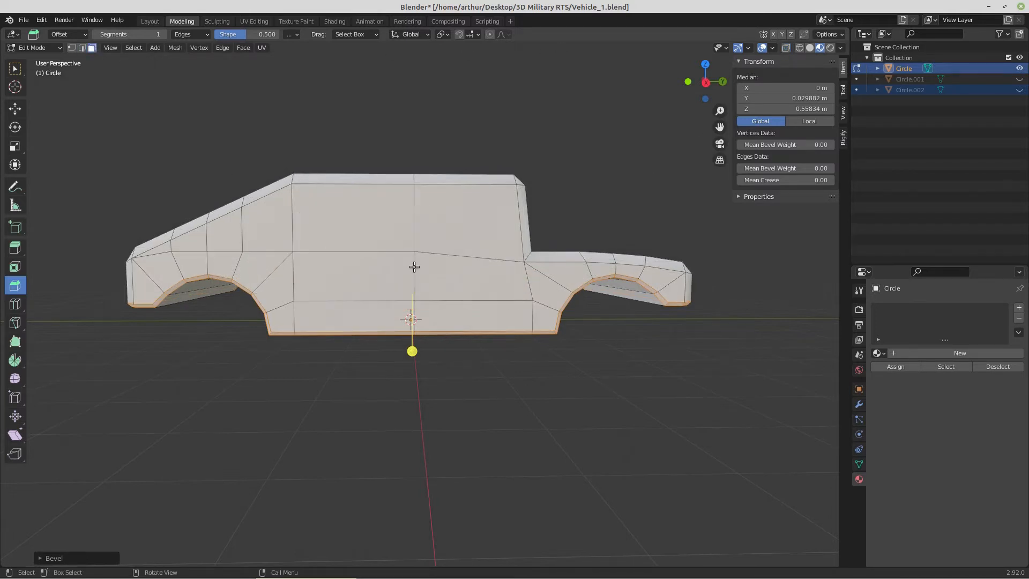
pyautogui.moveTo(415, 265); pyautogui.dragTo(406, 156, button='middle')
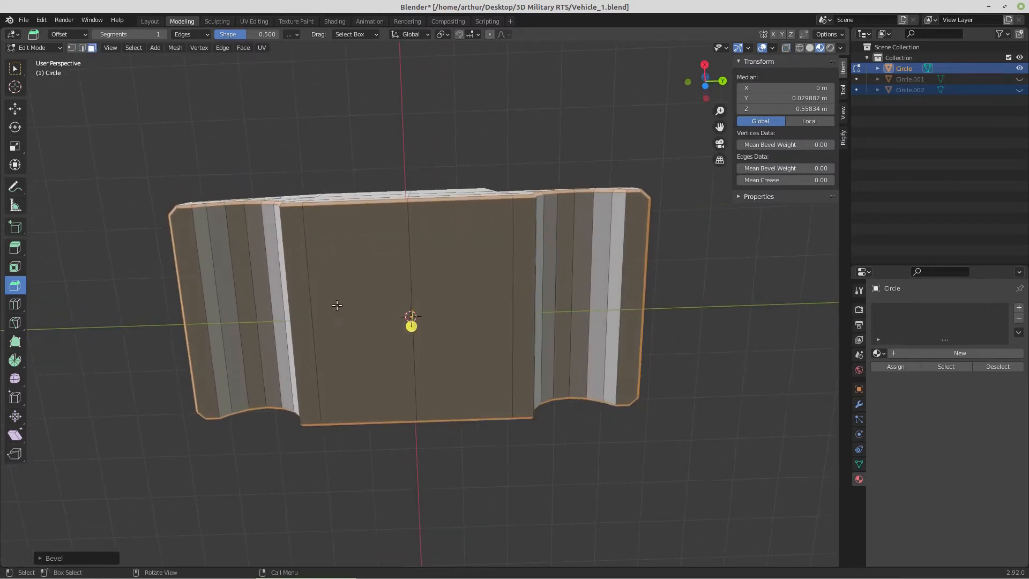
pyautogui.moveTo(340, 303); pyautogui.dragTo(216, 191, button='middle')
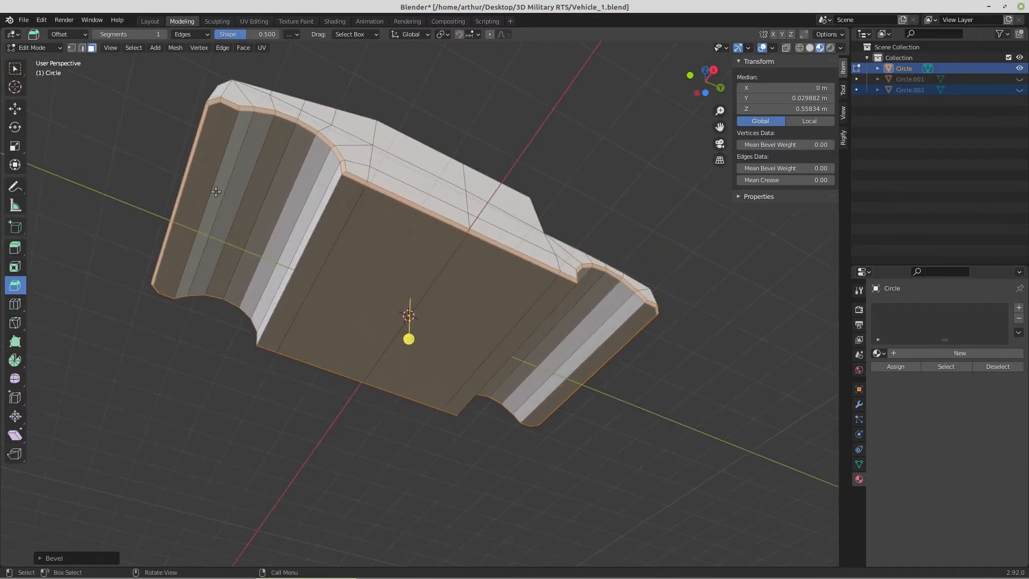
pyautogui.click(207, 189)
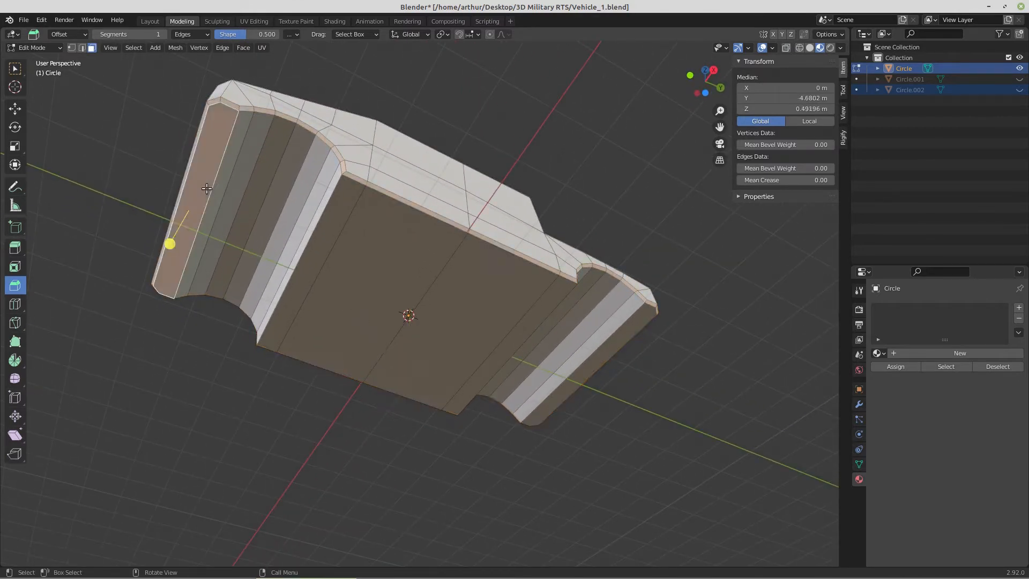
pyautogui.press('c')
pyautogui.middleClick(207, 189)
pyautogui.click(212, 189)
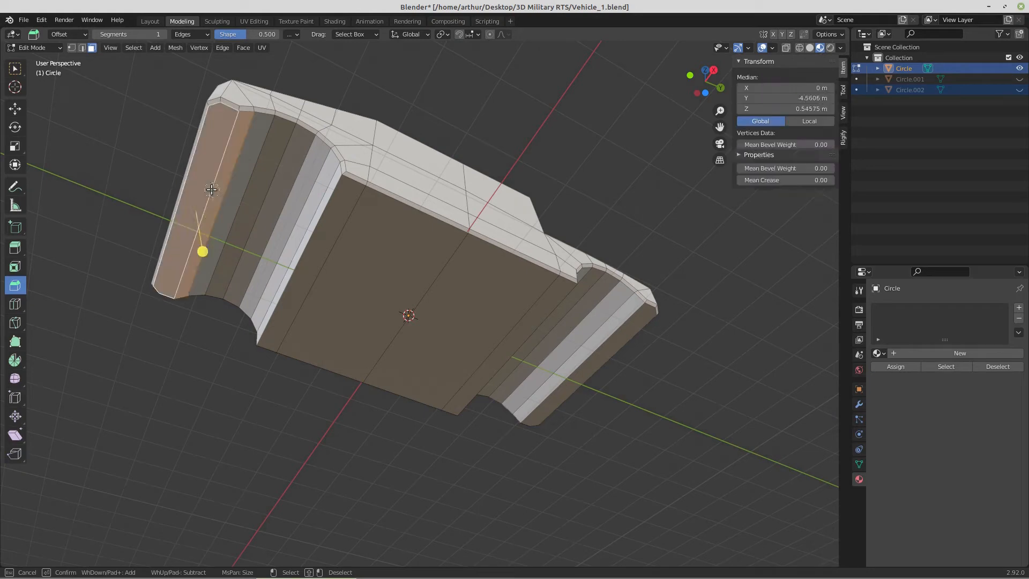
pyautogui.moveTo(211, 190)
pyautogui.mouseDown()
pyautogui.moveTo(241, 177)
pyautogui.moveTo(394, 287)
pyautogui.moveTo(465, 316)
pyautogui.mouseUp()
pyautogui.press('Escape')
# - Add the front edge of the floor, the front wheel arch and the front end's bottom faces to the selection
pyautogui.moveTo(485, 304)
pyautogui.mouseDown(button='middle')
pyautogui.moveTo(398, 316)
pyautogui.moveTo(490, 299)
pyautogui.mouseUp(button='middle')
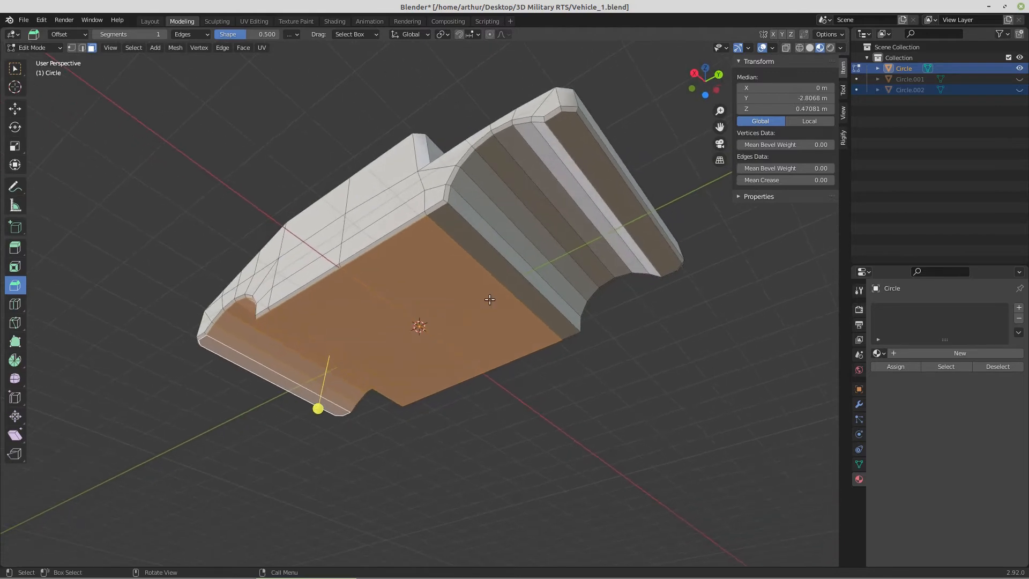
pyautogui.press('c')
pyautogui.moveTo(491, 289)
pyautogui.mouseDown()
pyautogui.moveTo(540, 220)
pyautogui.moveTo(589, 186)
pyautogui.mouseUp()
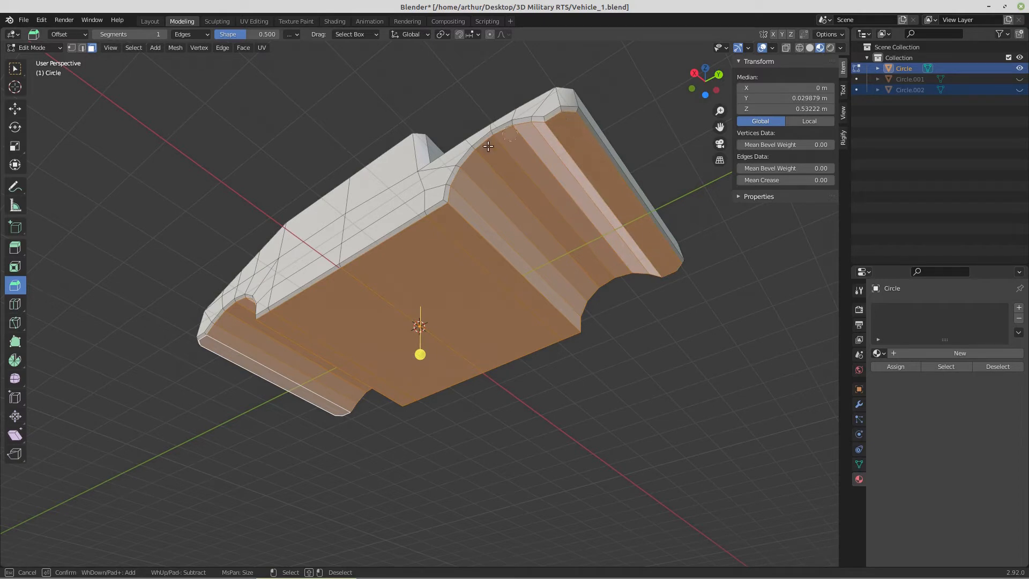
pyautogui.press('Escape')
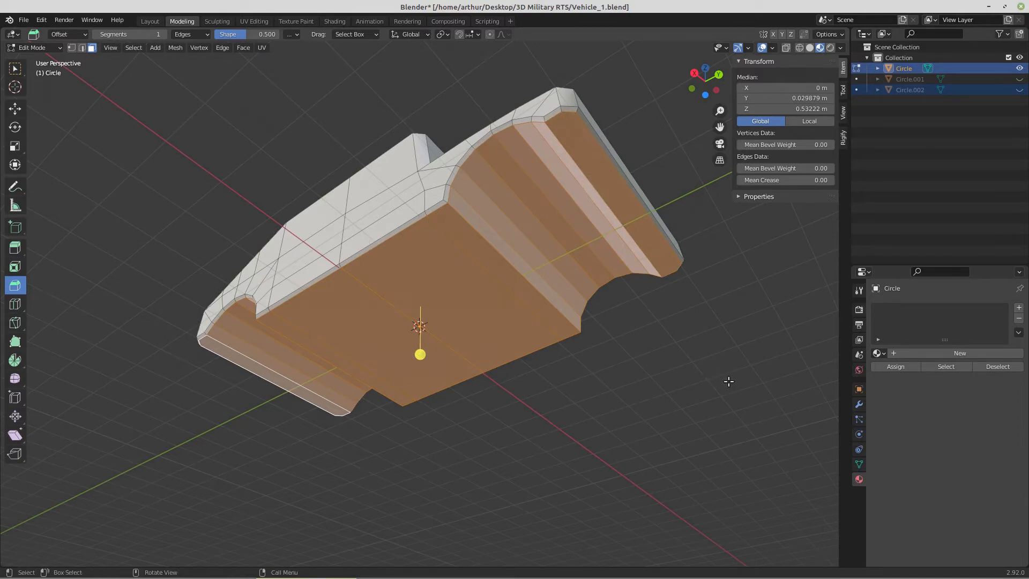
# - Split the selected underside faces off from the rest of the body mesh
pyautogui.click(179, 47)
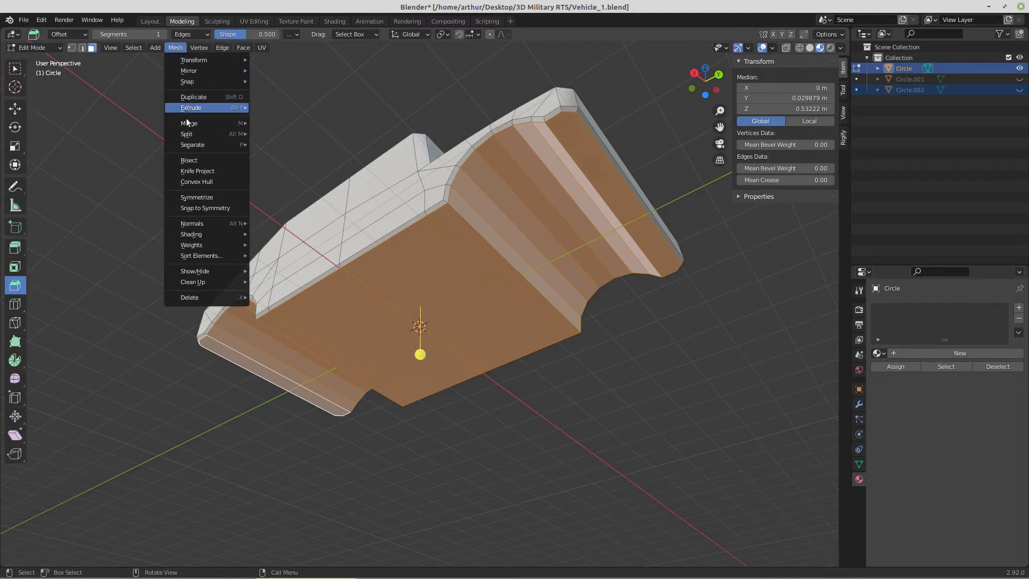
pyautogui.moveTo(226, 134)
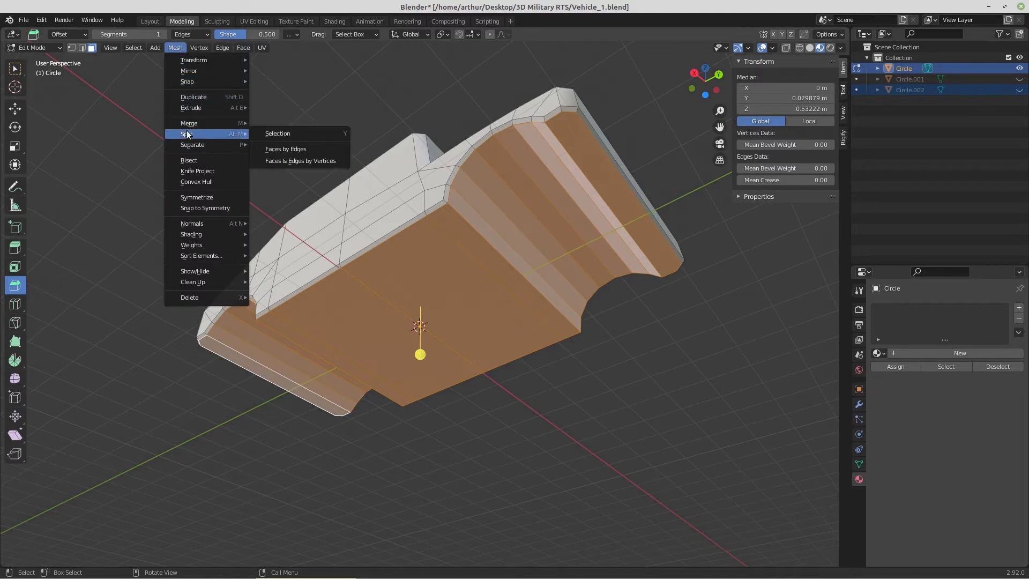
pyautogui.click(287, 134)
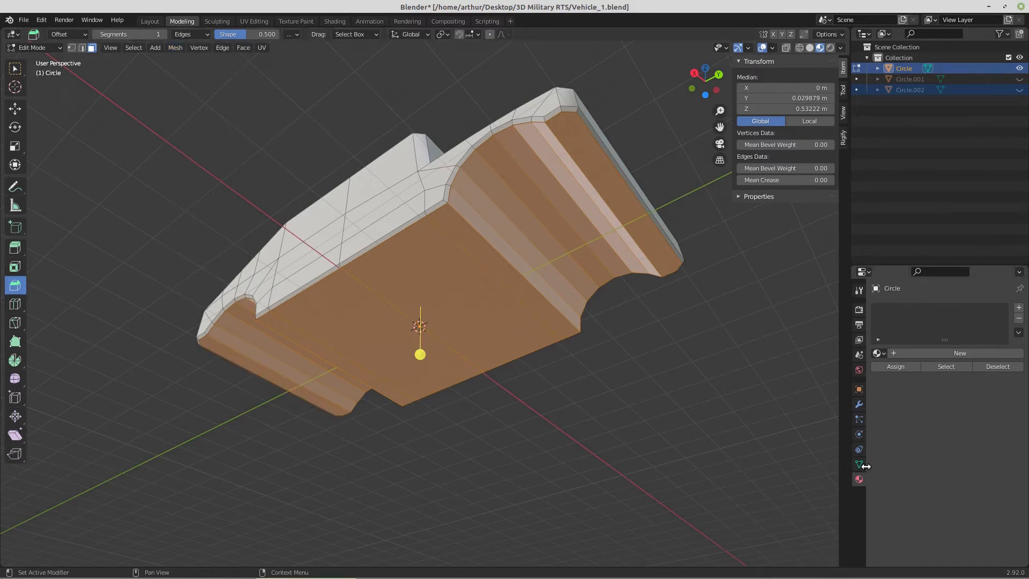
# - Check the list of existing materials and switch the outliner to the Blender File display mode
pyautogui.click(879, 353)
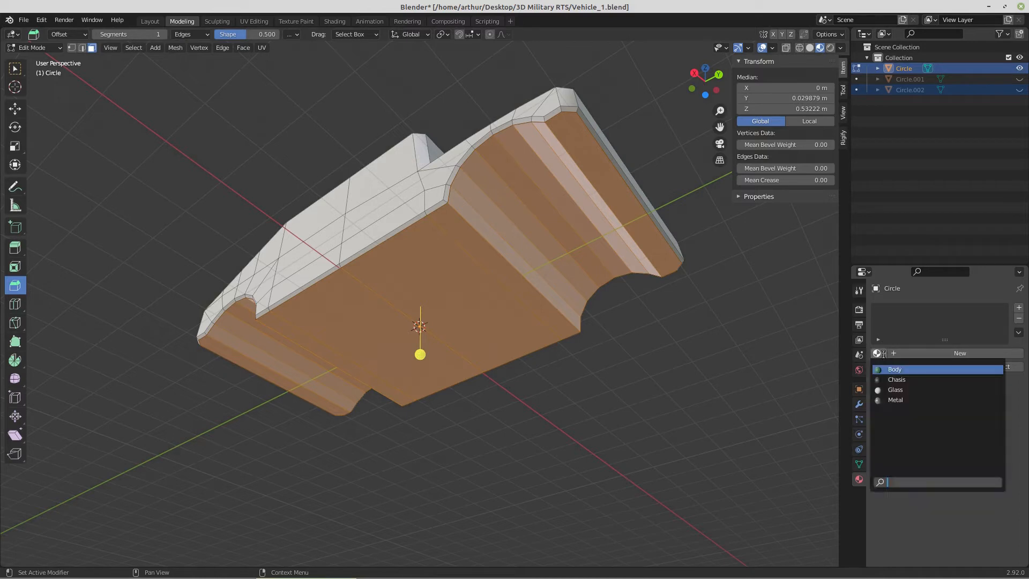
pyautogui.click(885, 34)
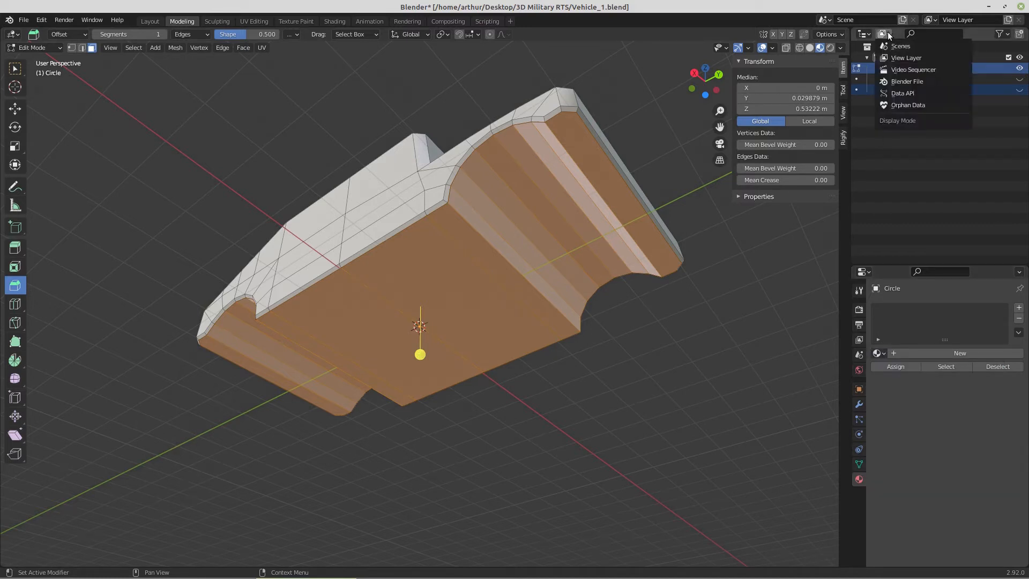
pyautogui.click(900, 82)
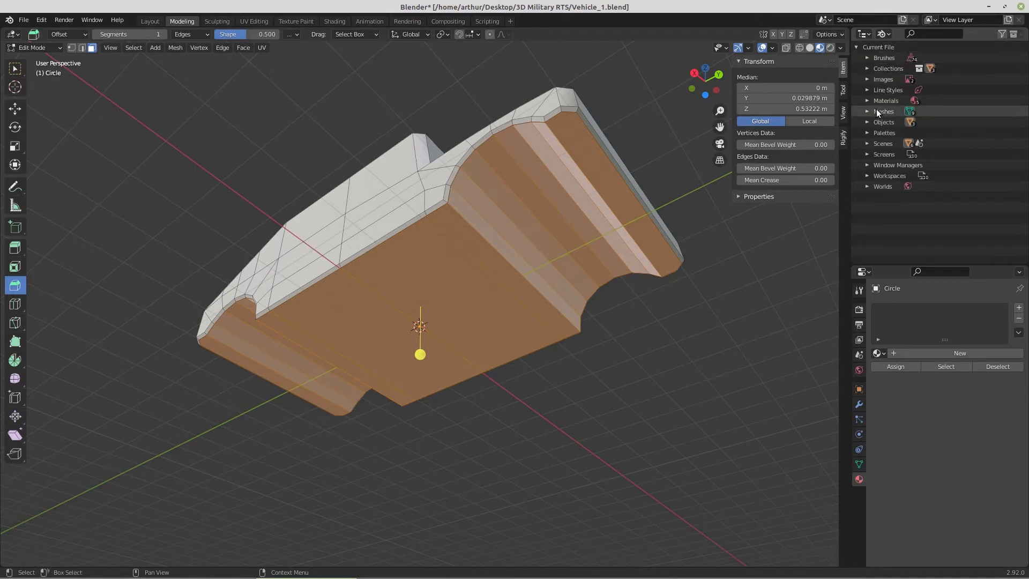
pyautogui.click(889, 34)
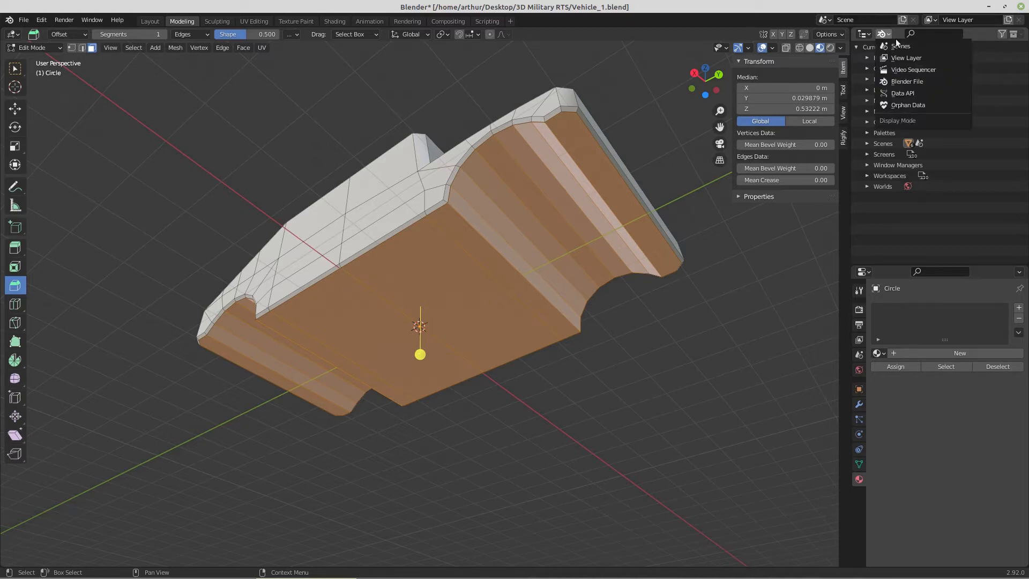
pyautogui.click(911, 82)
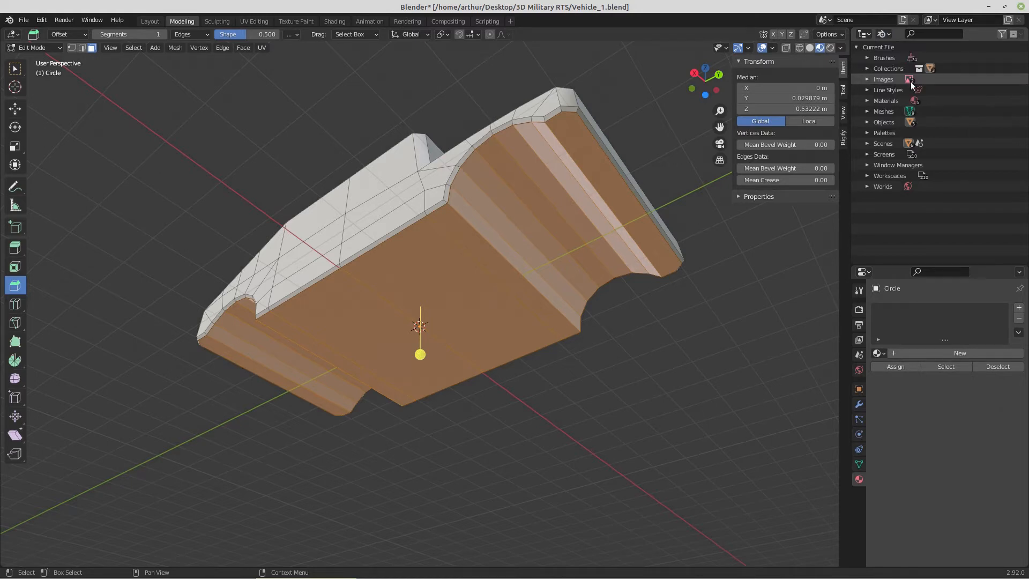
# - Delete all materials from Body through Metal from the file data and return the outliner to the View Layer display
pyautogui.click(868, 101)
pyautogui.click(905, 111)
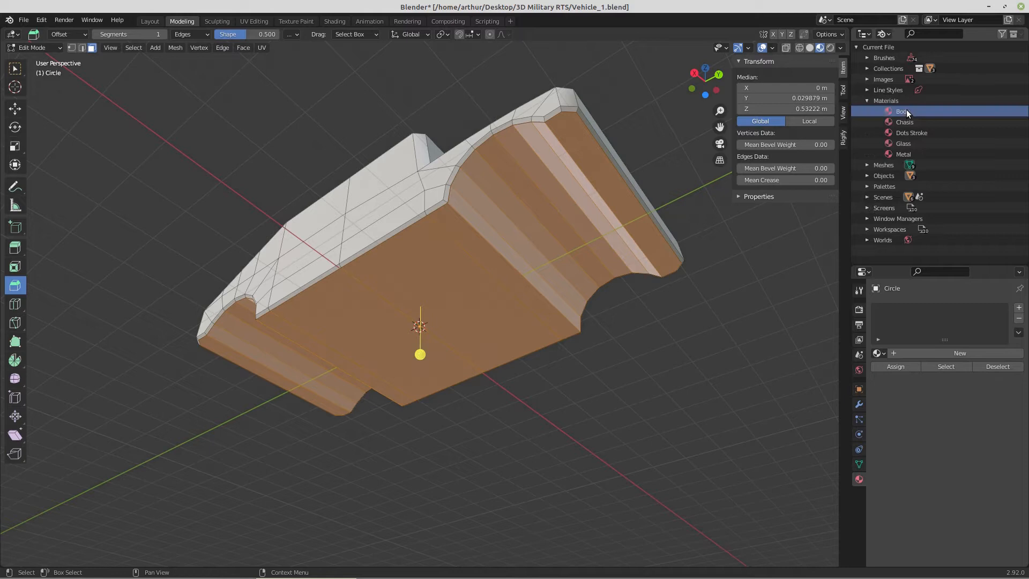
pyautogui.keyDown('shift'); pyautogui.click(902, 153); pyautogui.keyUp('shift')
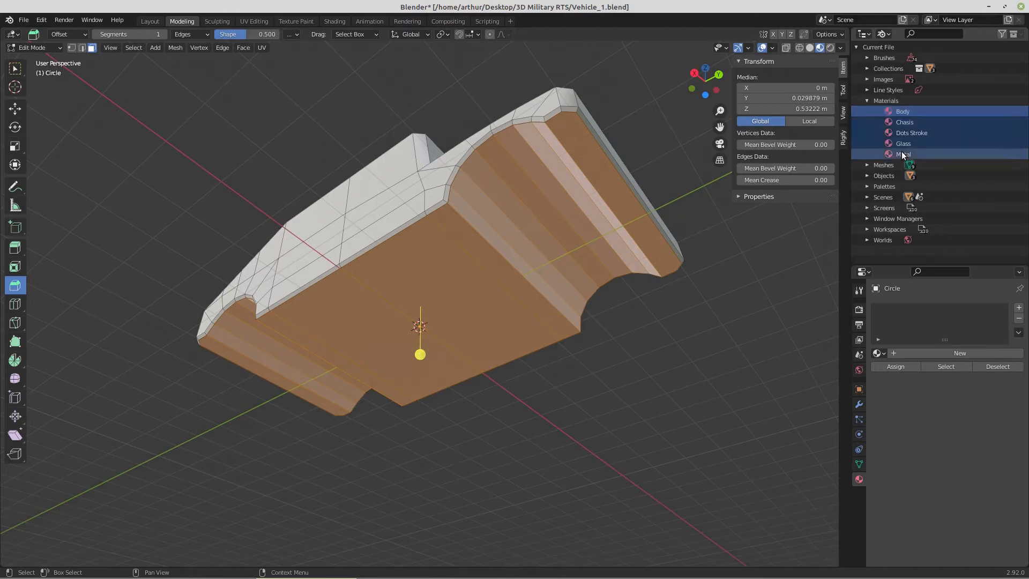
pyautogui.rightClick(902, 142)
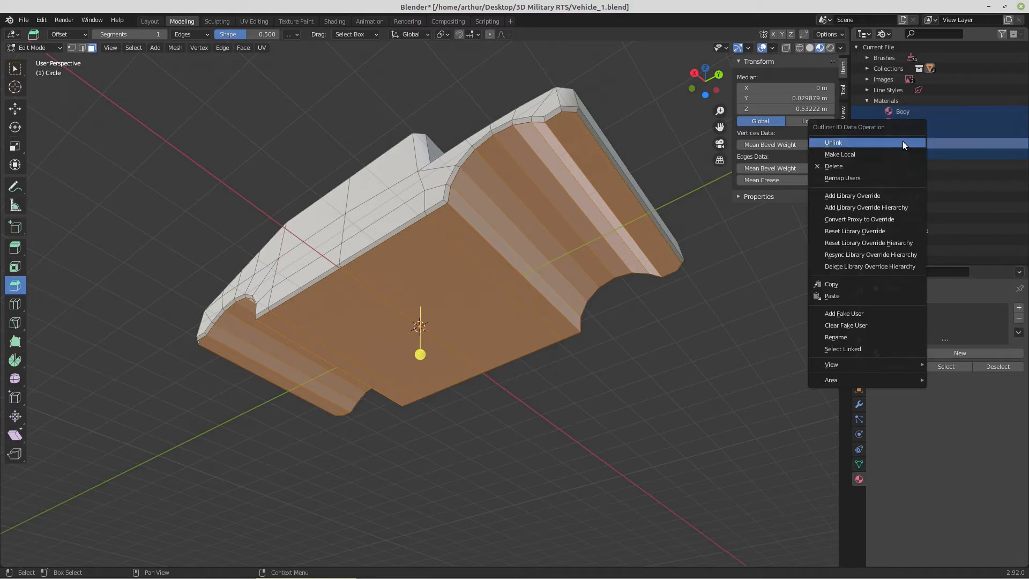
pyautogui.click(877, 164)
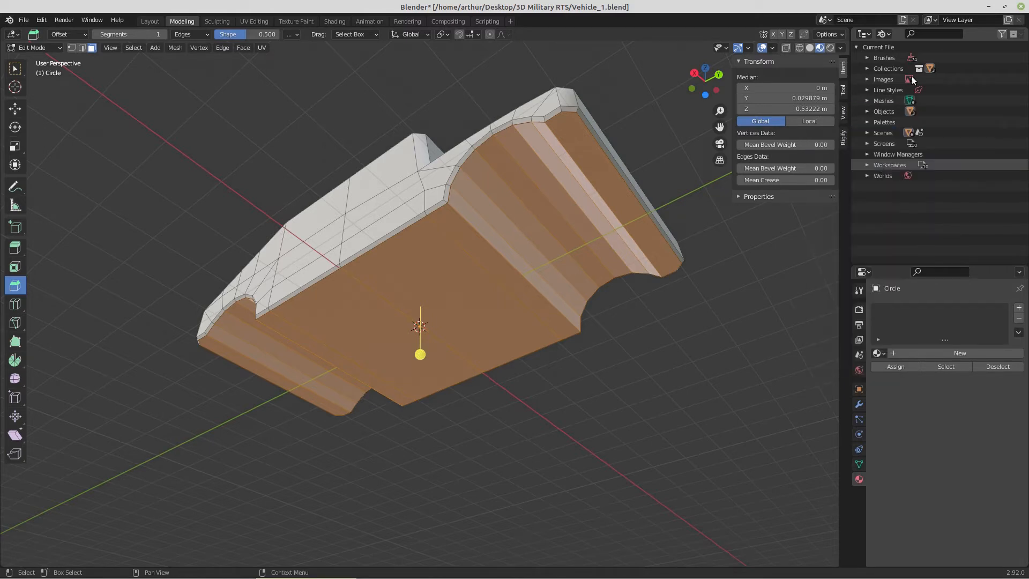
pyautogui.click(889, 34)
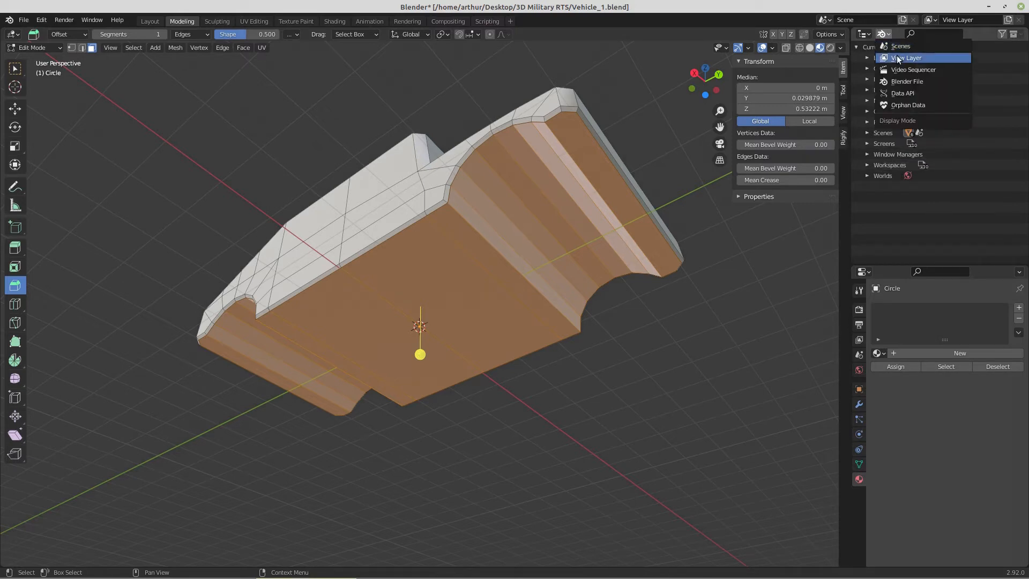
pyautogui.click(911, 60)
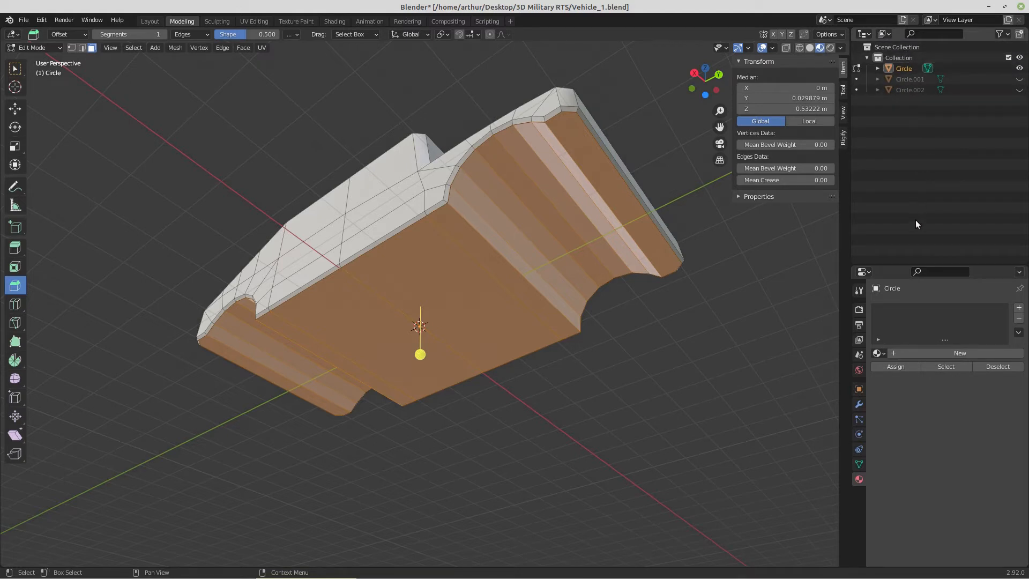
# - Add a material slot to the vehicle body with a new material named Chasis
pyautogui.click(1019, 308)
pyautogui.click(879, 354)
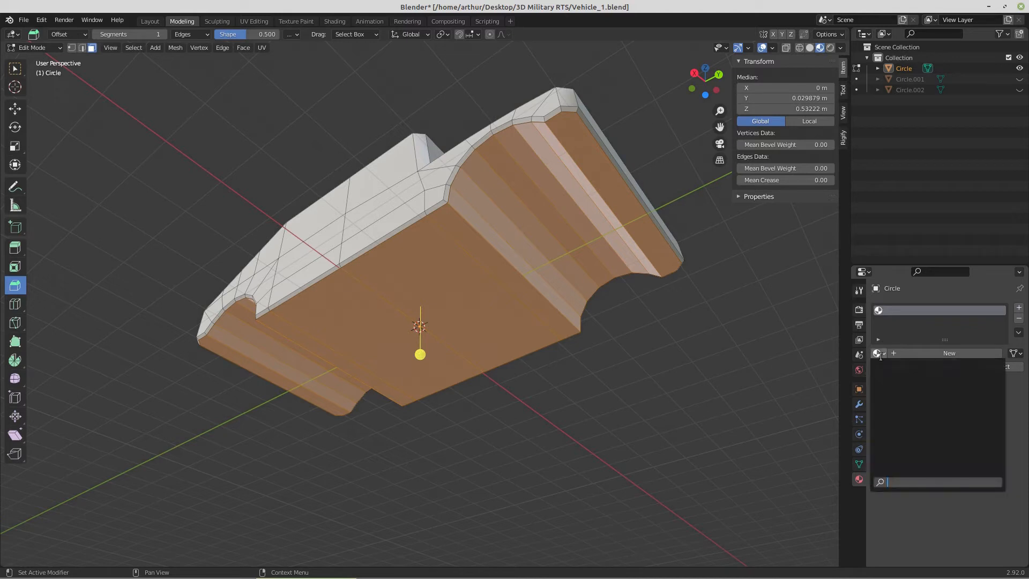
pyautogui.click(939, 353)
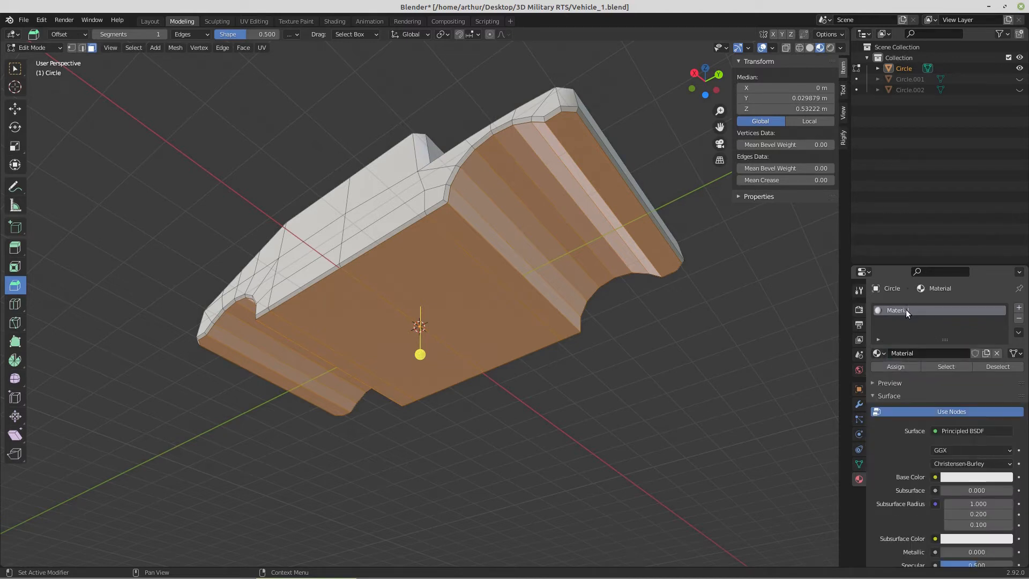
pyautogui.doubleClick(905, 310)
pyautogui.write('Chasis')
pyautogui.press('Return')
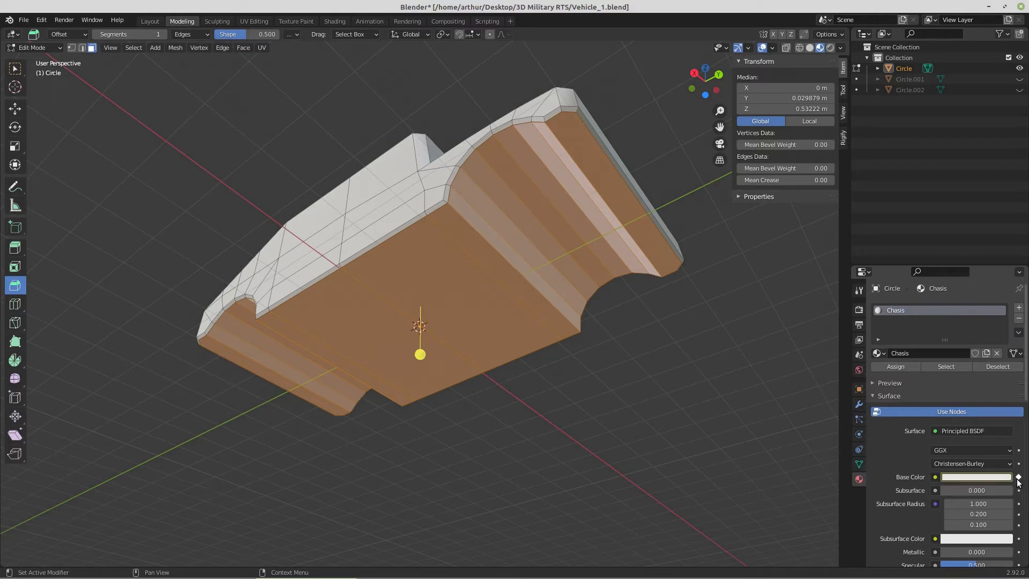
# - Set the Chasis base color to near black with value 0.009 and assign the material to the selected underside faces
pyautogui.click(1005, 478)
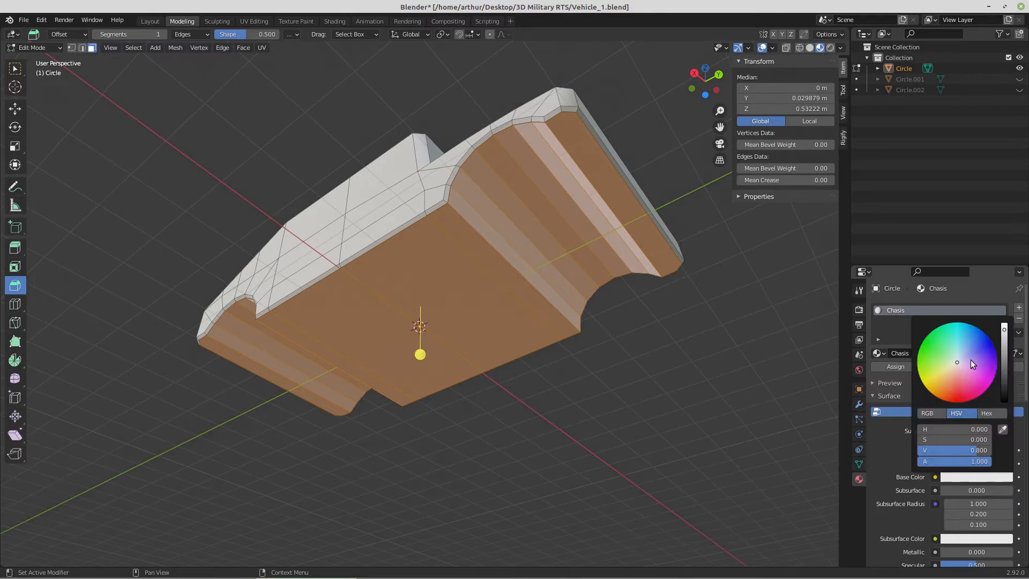
pyautogui.click(1005, 397)
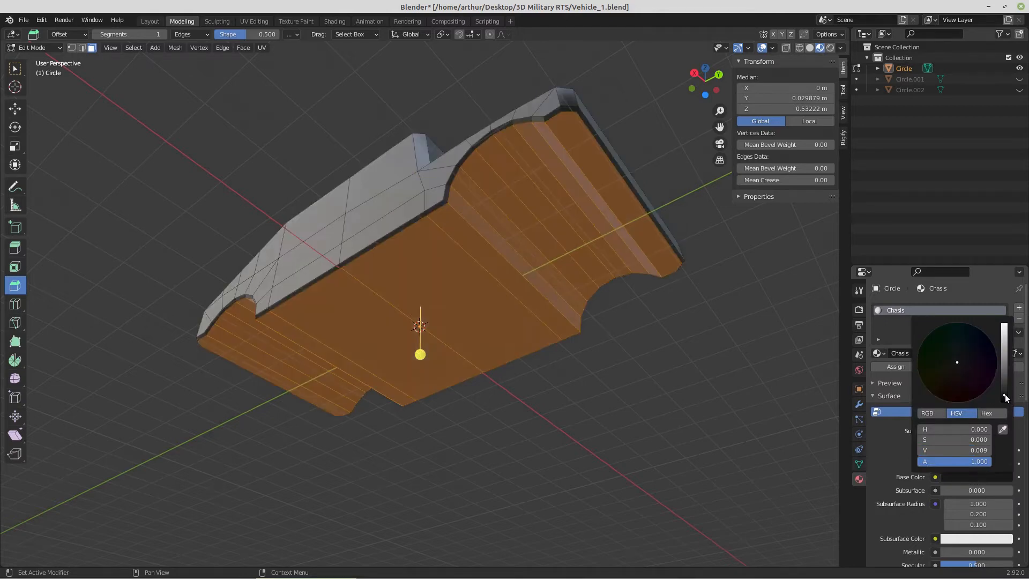
pyautogui.click(885, 368)
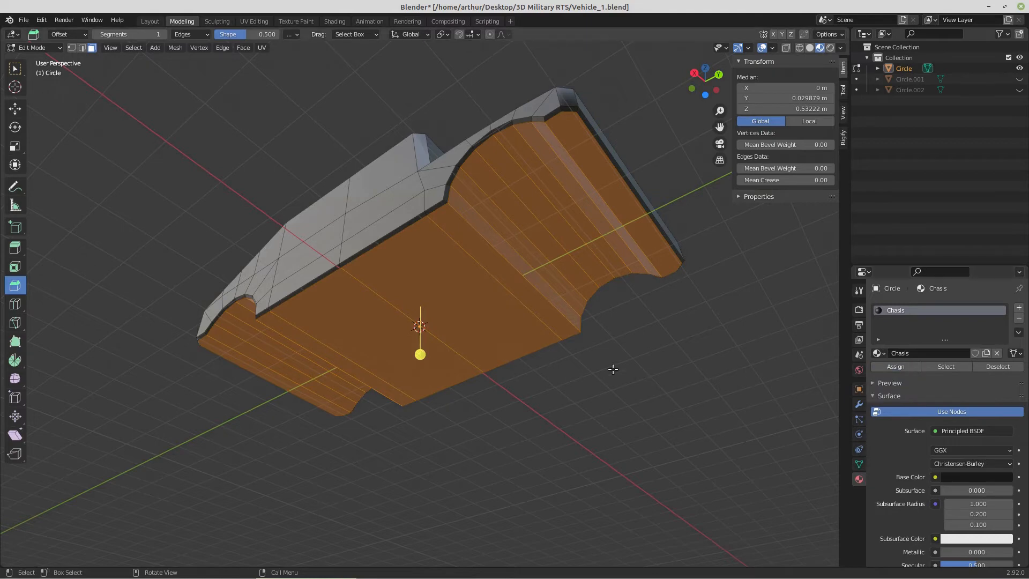
# - Invert the face selection to the outer body and add a second slot with a new material named Body
pyautogui.hotkey('ctrl', 'i')
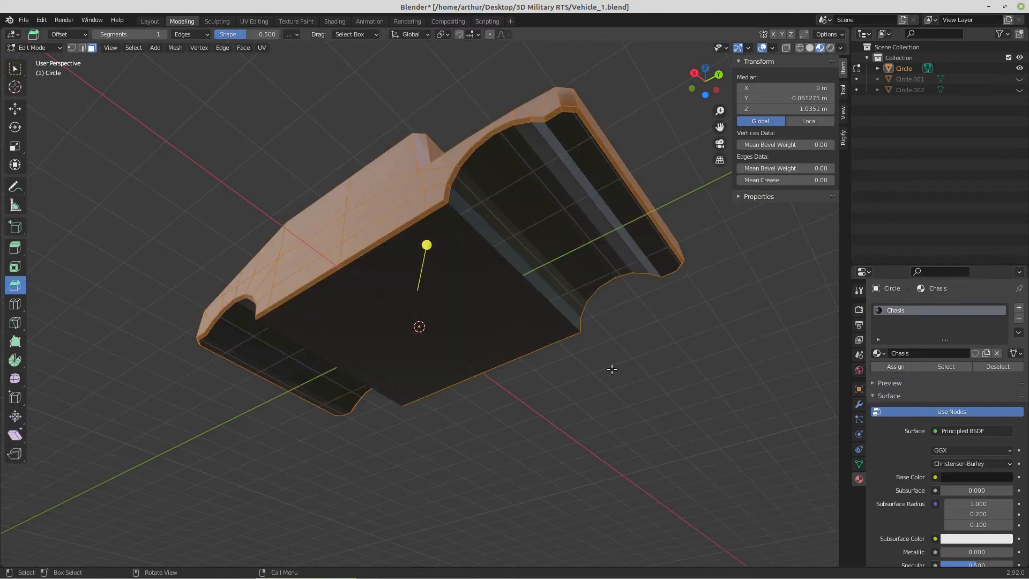
pyautogui.click(1018, 307)
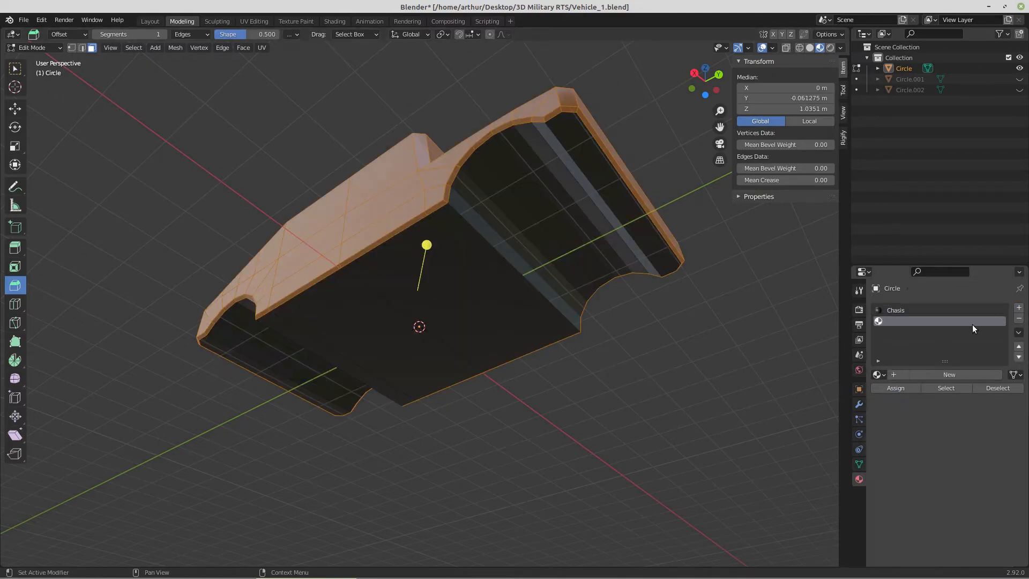
pyautogui.click(877, 374)
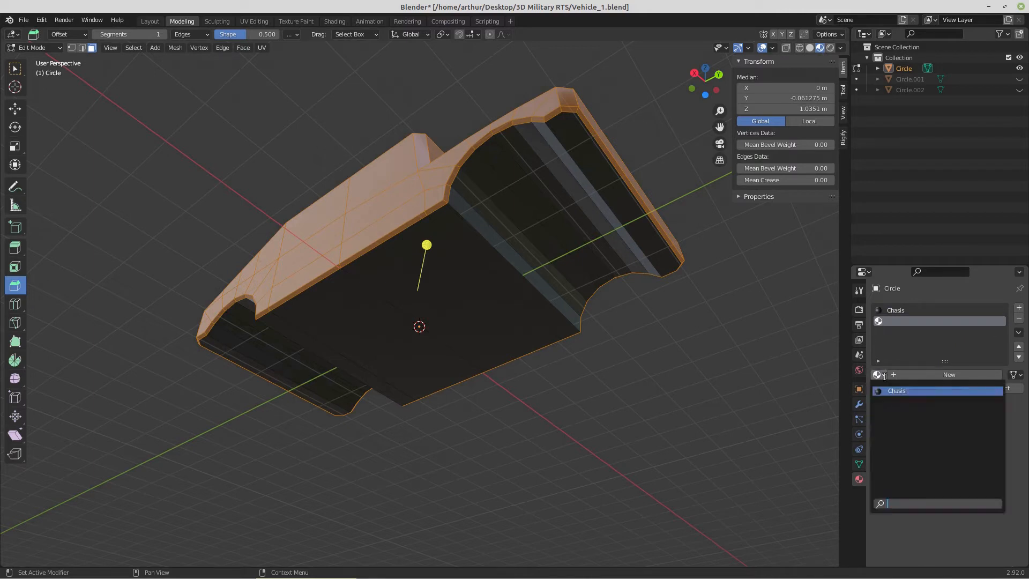
pyautogui.click(931, 374)
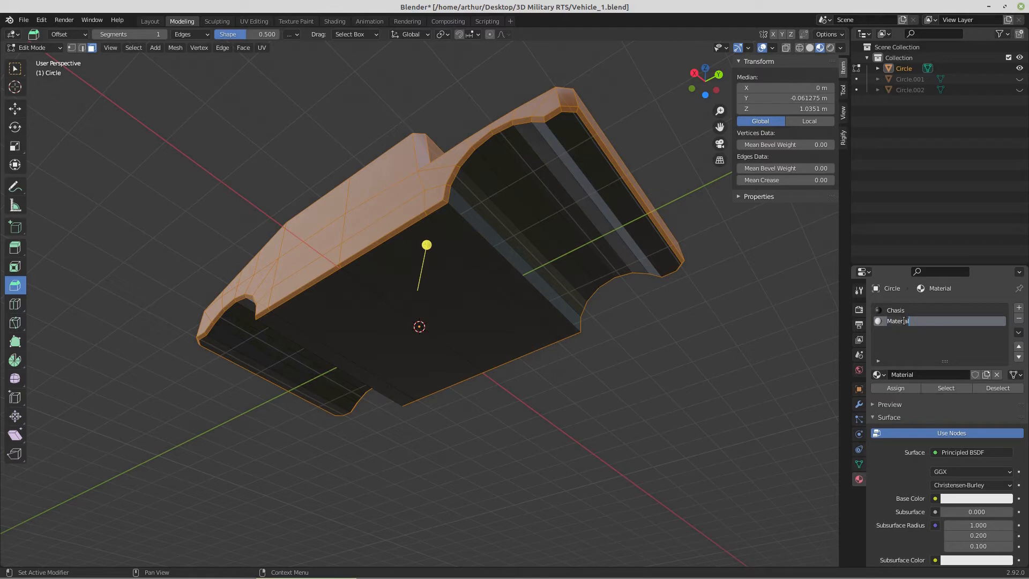
pyautogui.write('Body')
pyautogui.press('Return')
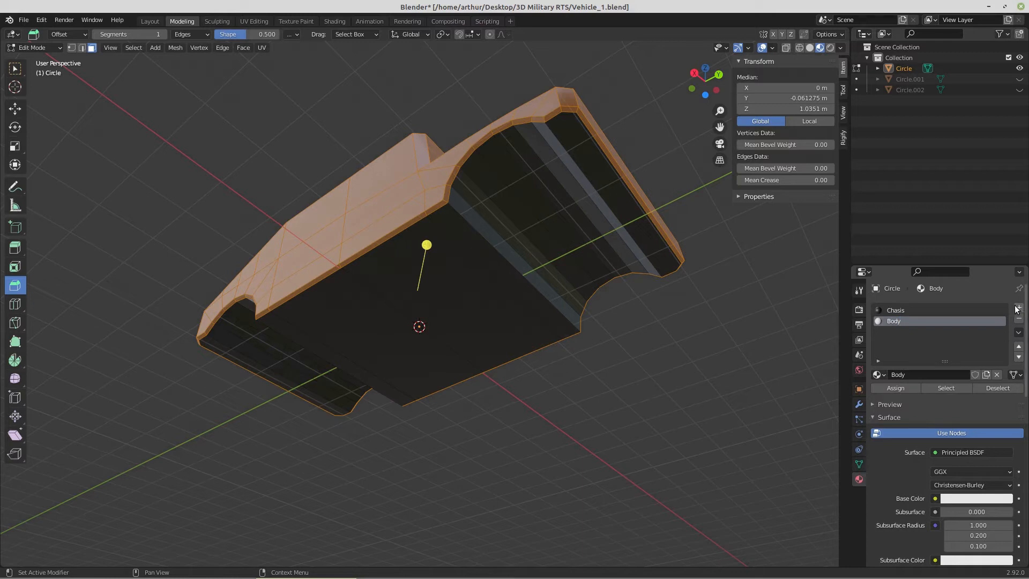
# - Add a third material slot with a new material named Glass
pyautogui.click(1017, 309)
pyautogui.click(946, 371)
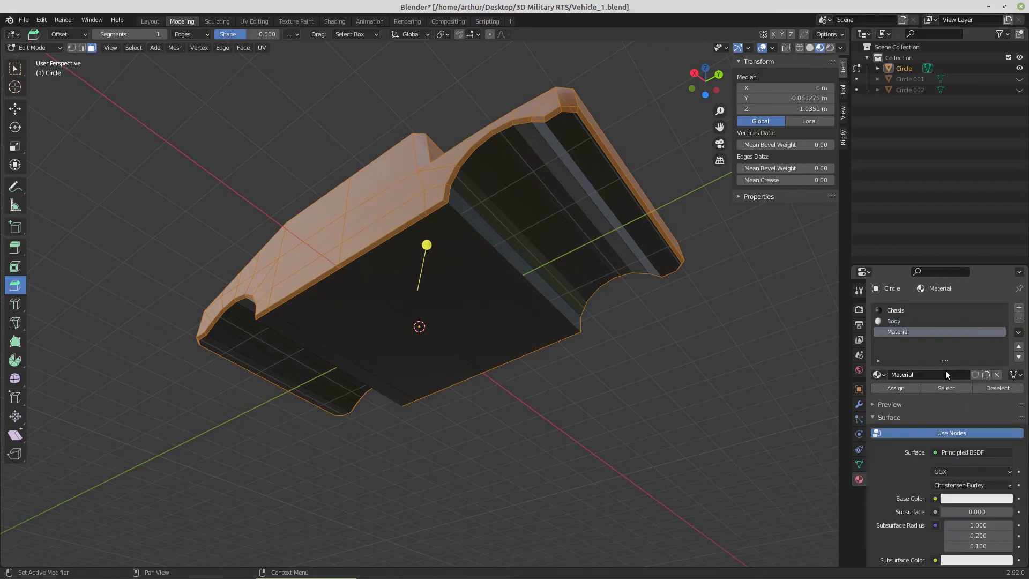
pyautogui.doubleClick(903, 332)
pyautogui.write('Glass')
pyautogui.press('Return')
# - Set the Glass base color to pale violet-blue (hue 0.667, saturation 0.419) and assign the material to the selected outer body faces
pyautogui.click(987, 499)
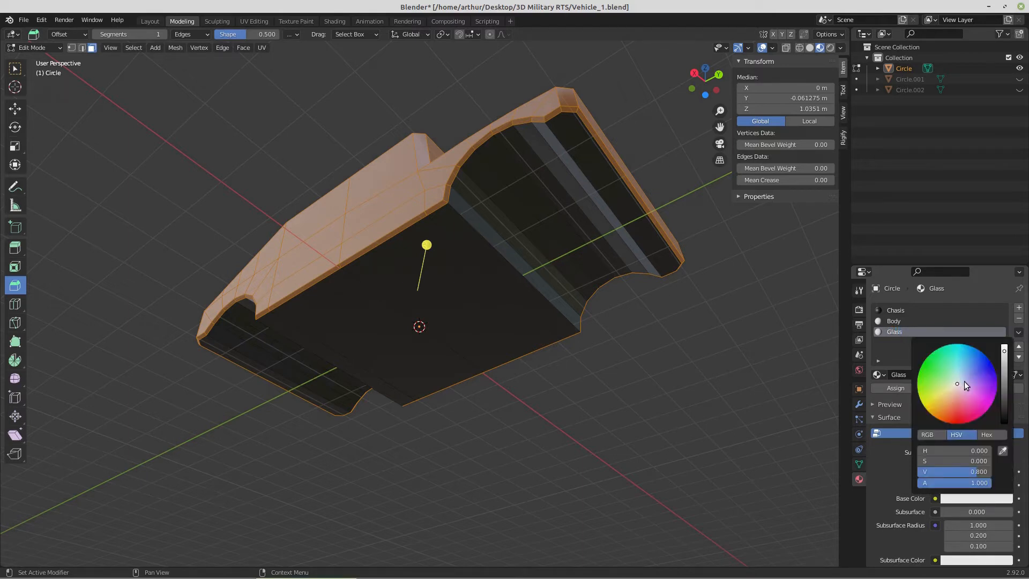
pyautogui.click(964, 378)
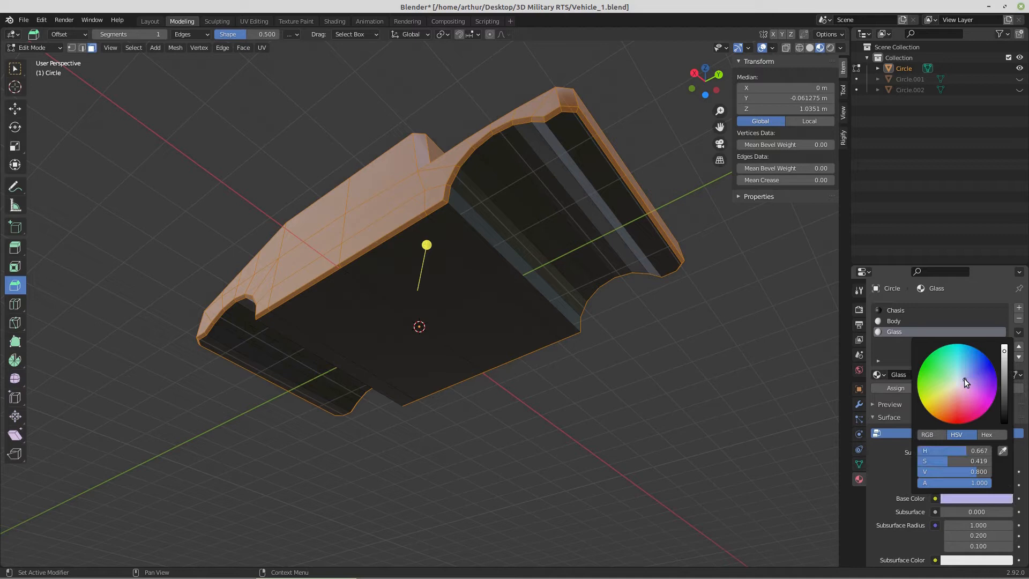
pyautogui.click(884, 451)
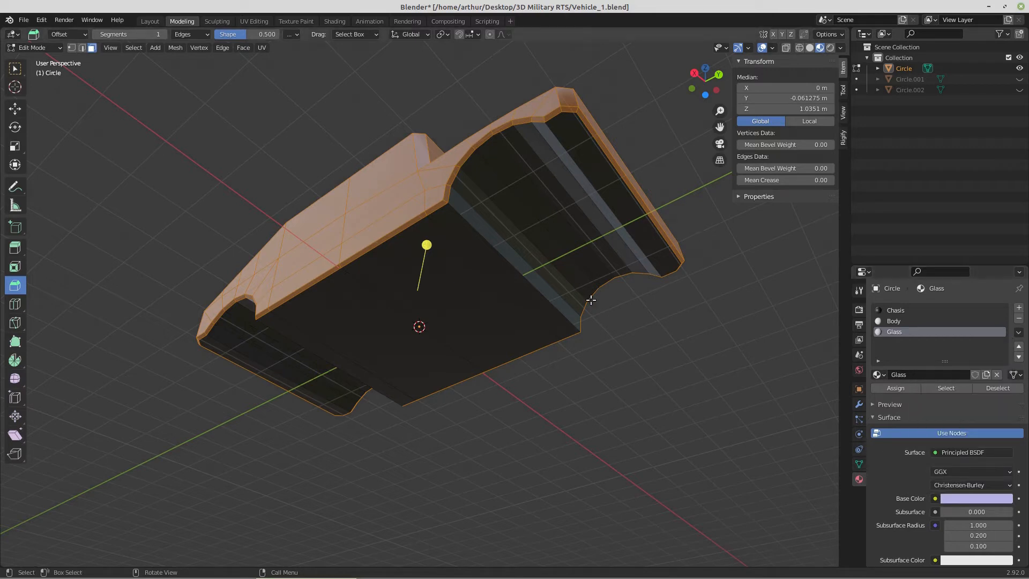
pyautogui.click(895, 387)
# - Add two evenly spaced lengthwise loop cuts over the roof, windshield and hood with the Loop Cut tool
pyautogui.moveTo(521, 234); pyautogui.dragTo(569, 307, button='middle')
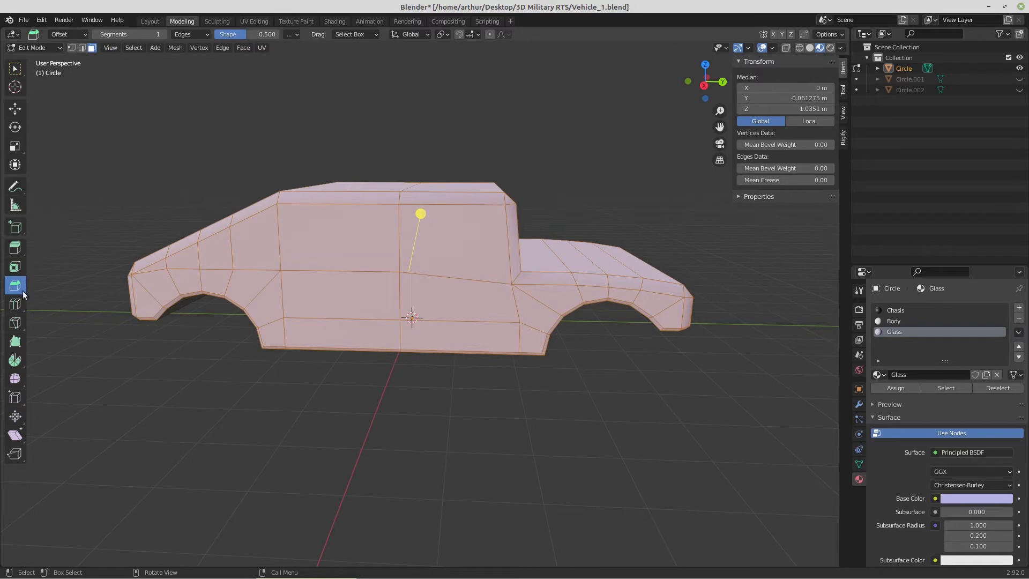
pyautogui.click(15, 304)
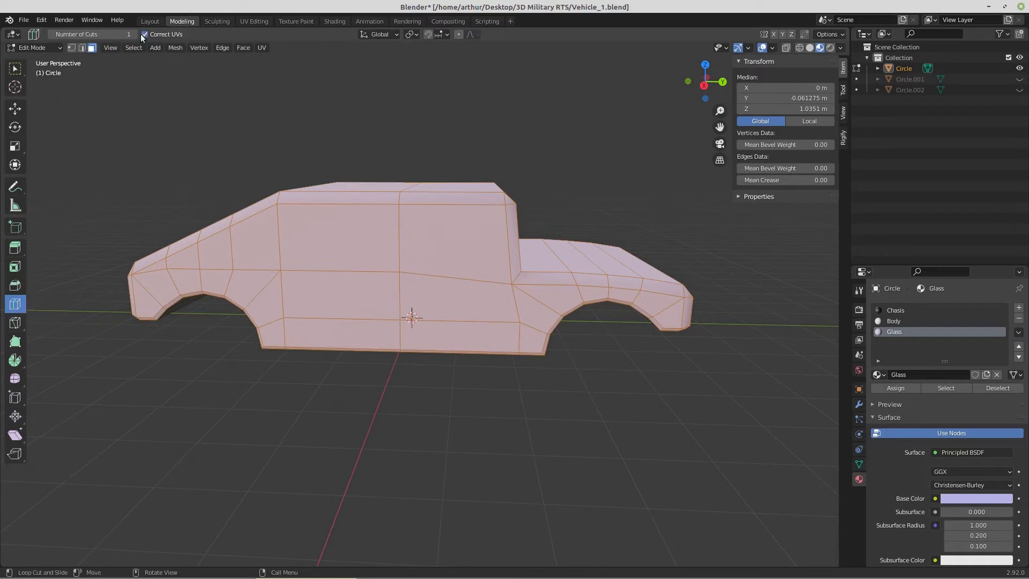
pyautogui.moveTo(455, 284); pyautogui.dragTo(407, 259, button='middle')
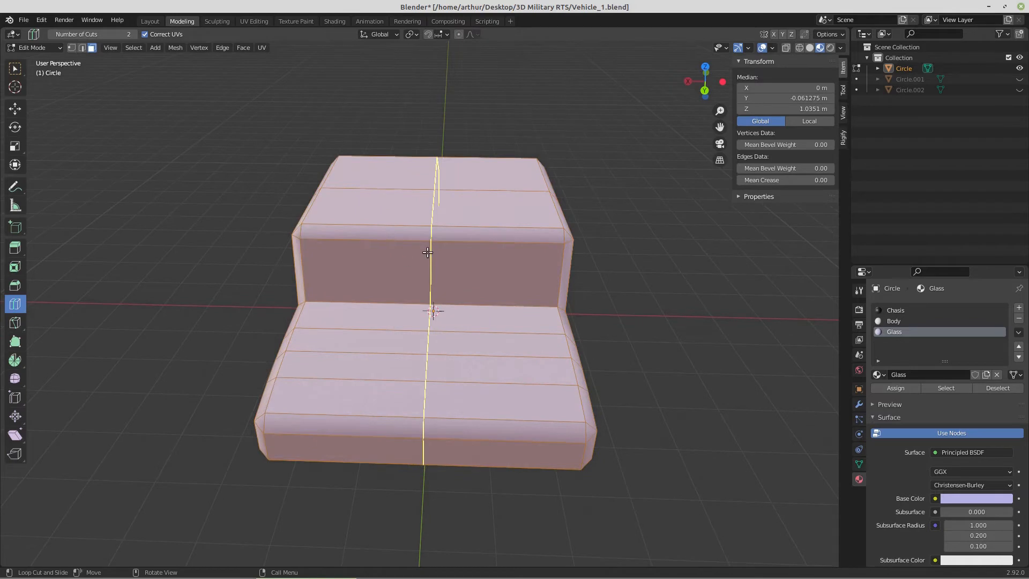
pyautogui.click(427, 252)
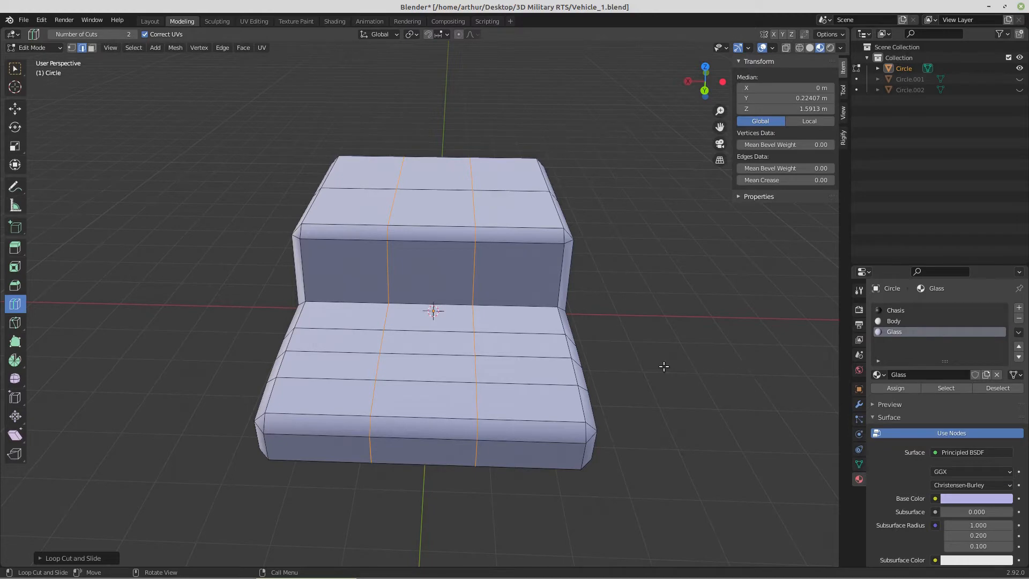
# - Select the body's mid-height side vertices between the wheel arches through the mesh and flatten them by scaling to 0 along Z
pyautogui.moveTo(213, 323); pyautogui.dragTo(306, 327, button='middle')
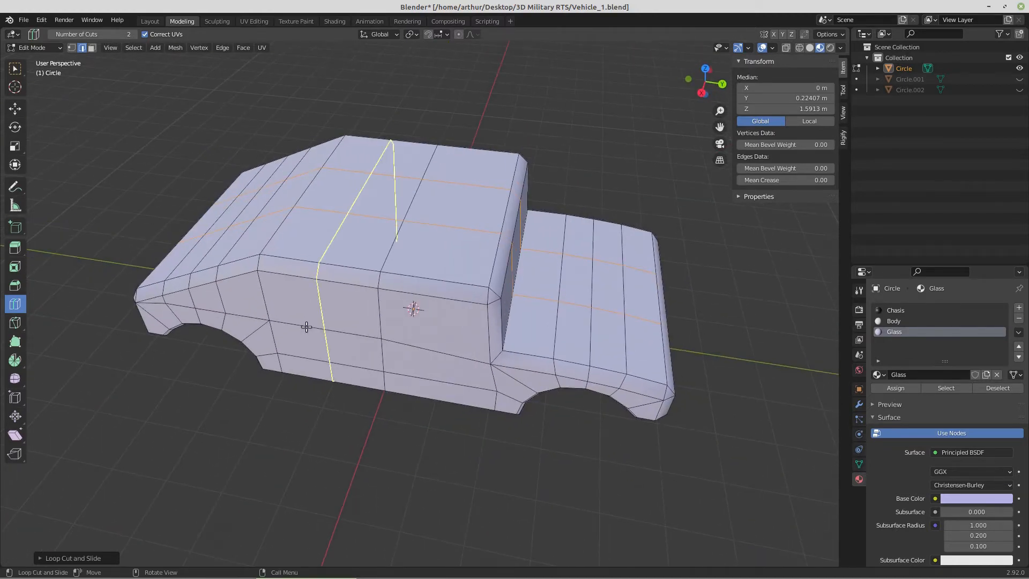
pyautogui.click(71, 48)
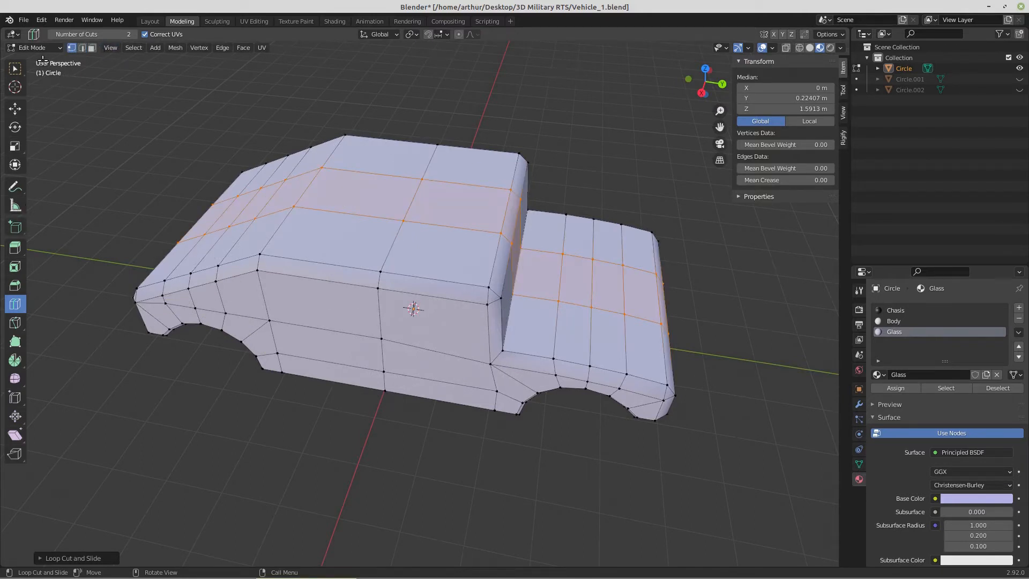
pyautogui.click(786, 48)
pyautogui.press('KP_3')
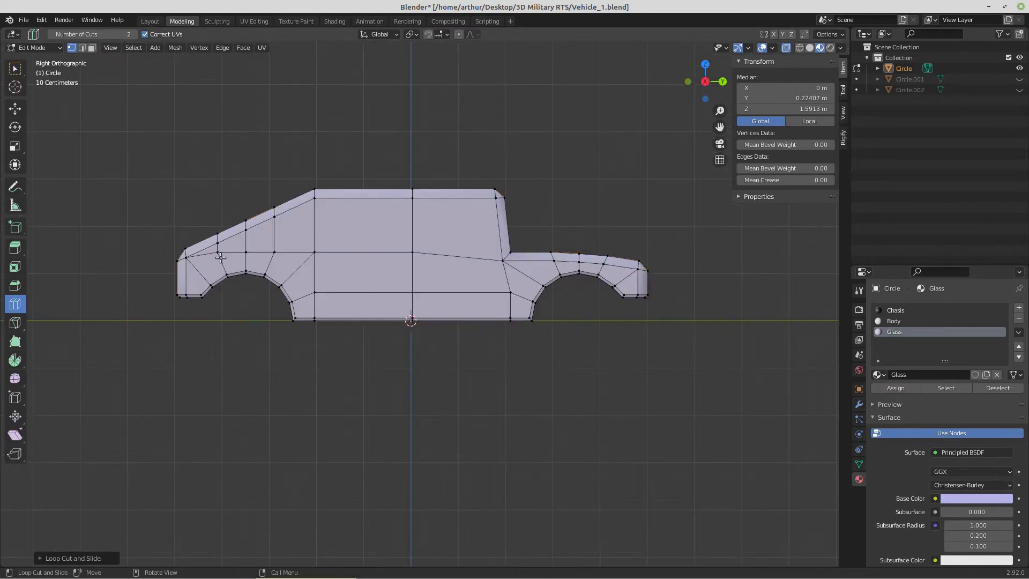
pyautogui.click(15, 109)
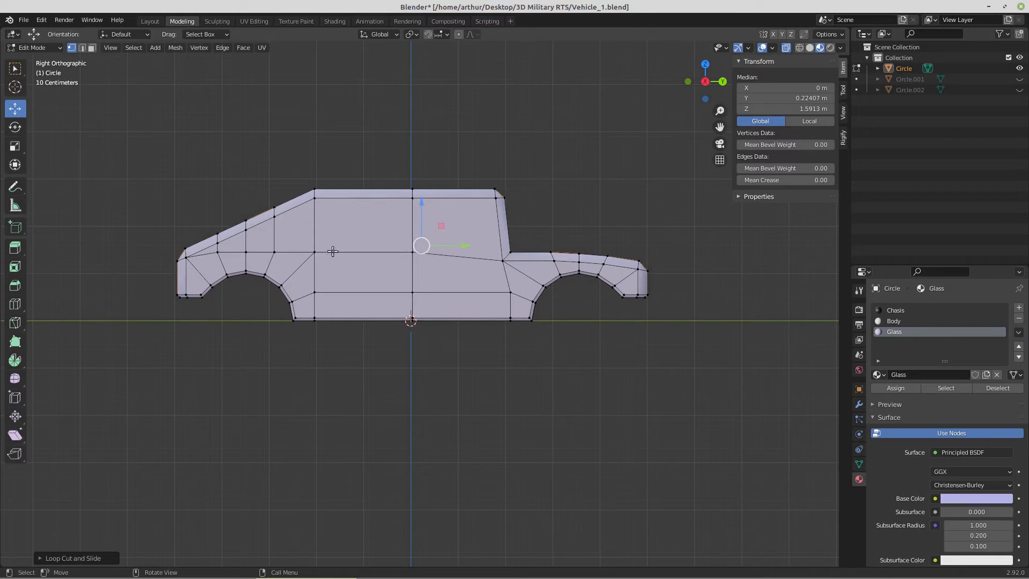
pyautogui.moveTo(312, 246); pyautogui.dragTo(504, 268)
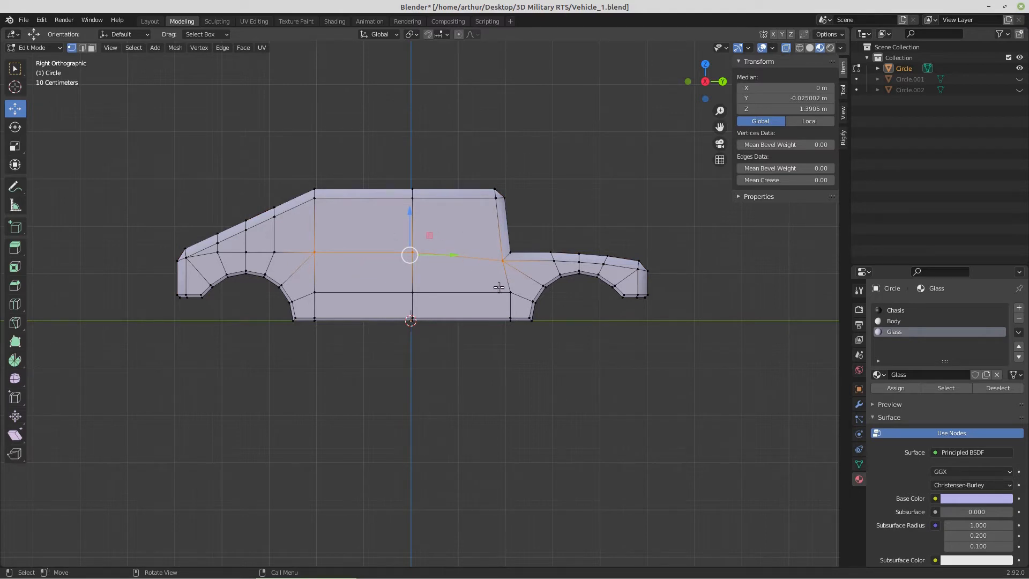
pyautogui.press('s')
pyautogui.press('z')
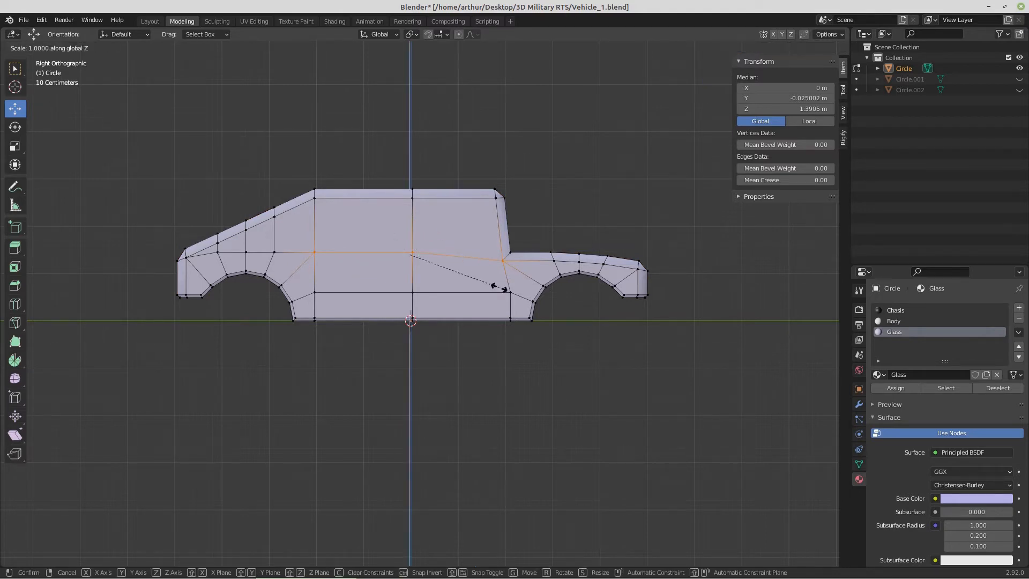
pyautogui.press('0')
pyautogui.press('Return')
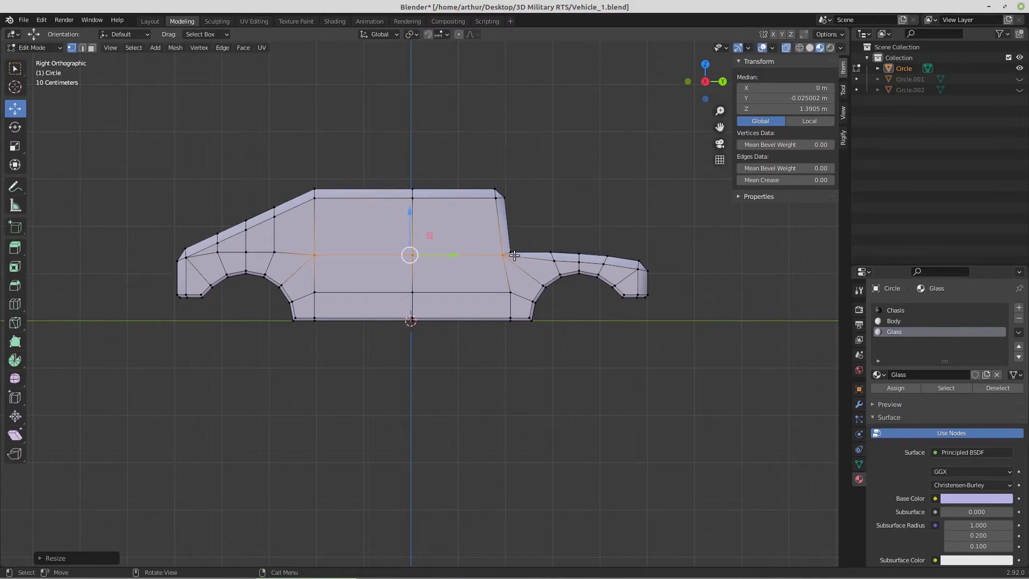
# - Move the flattened row of side vertices down about 0.105 m along Z
pyautogui.moveTo(499, 269); pyautogui.dragTo(438, 303, button='middle')
pyautogui.scroll(1, 438, 303)
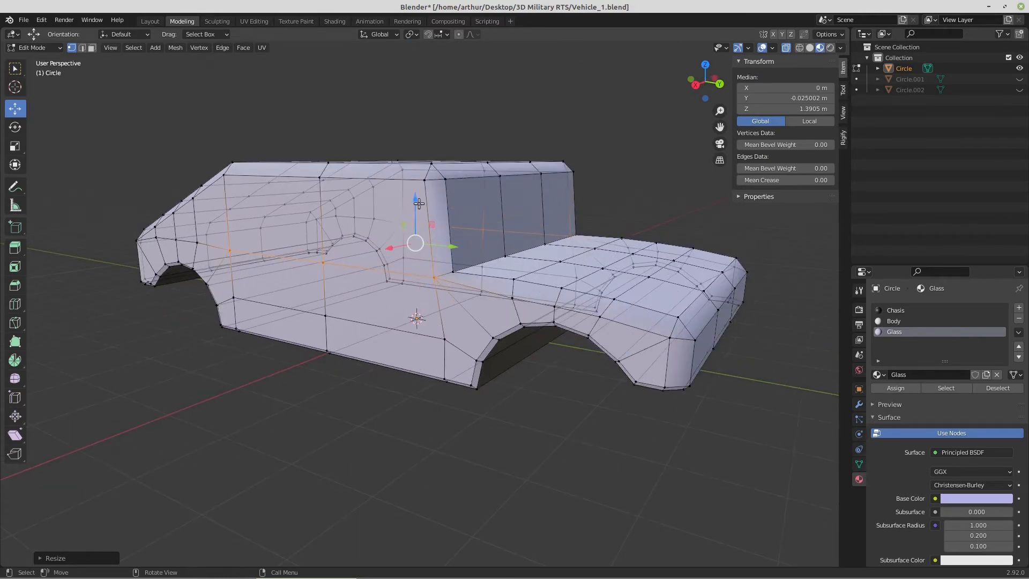
pyautogui.moveTo(415, 197); pyautogui.dragTo(413, 206)
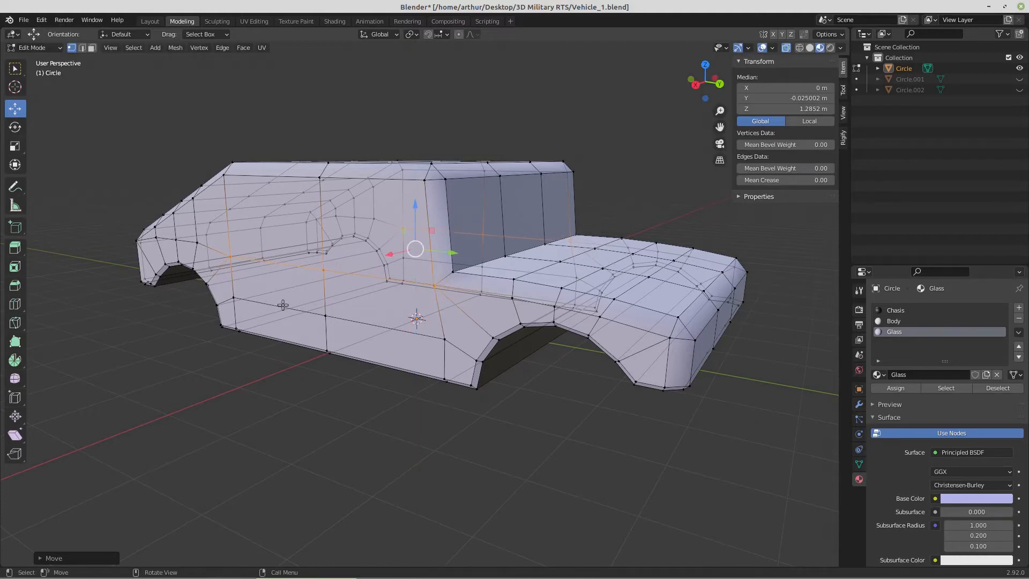
# - Scale the two central faces of the hood up by about 1.11 around the Median Point pivot
pyautogui.moveTo(283, 308); pyautogui.dragTo(324, 296, button='middle')
pyautogui.moveTo(618, 340); pyautogui.dragTo(607, 379, button='middle')
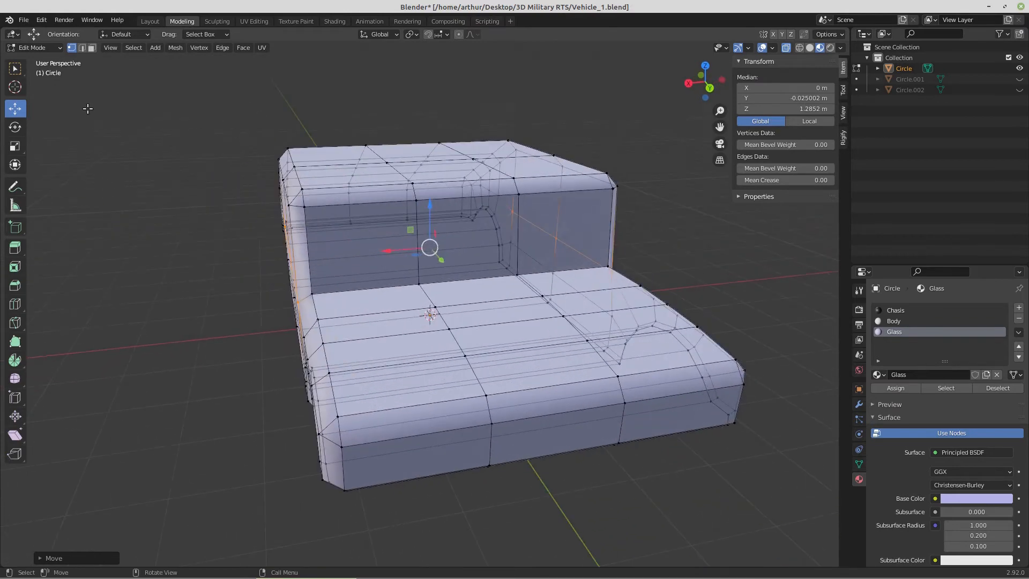
pyautogui.click(94, 47)
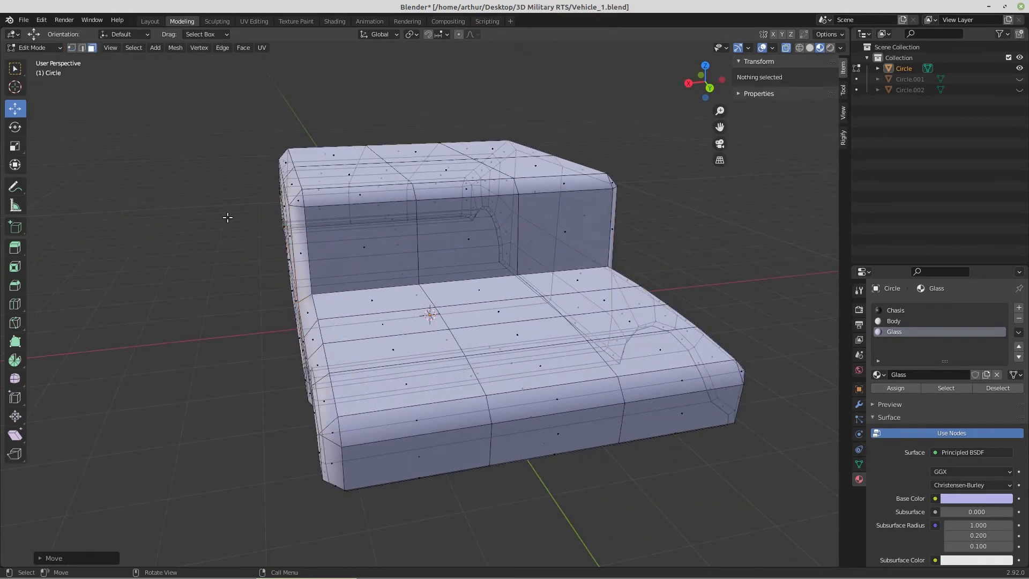
pyautogui.click(786, 49)
pyautogui.moveTo(579, 328); pyautogui.dragTo(493, 402, button='middle')
pyautogui.scroll(3, 493, 402)
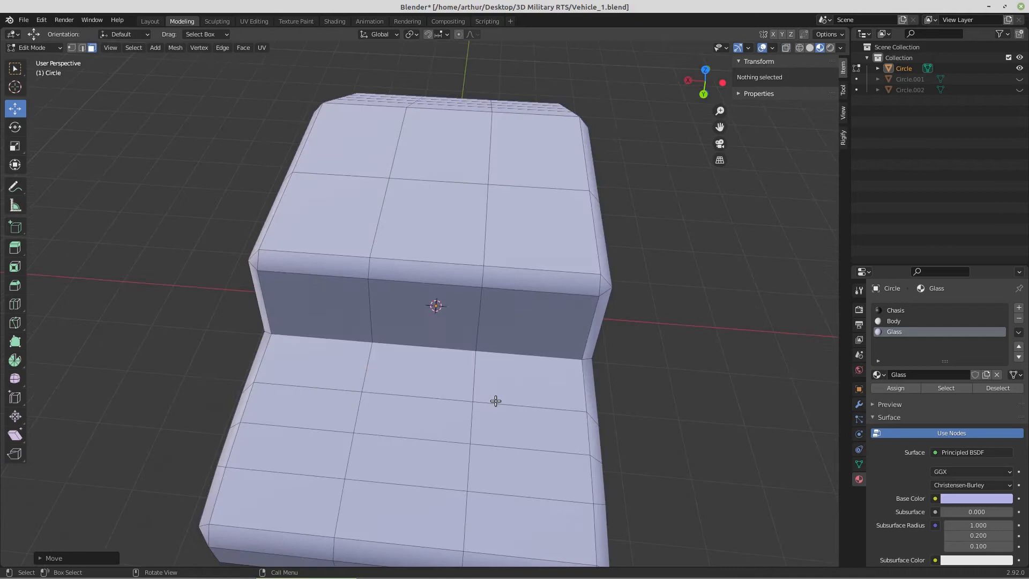
pyautogui.click(420, 416)
pyautogui.keyDown('shift'); pyautogui.click(412, 466); pyautogui.keyUp('shift')
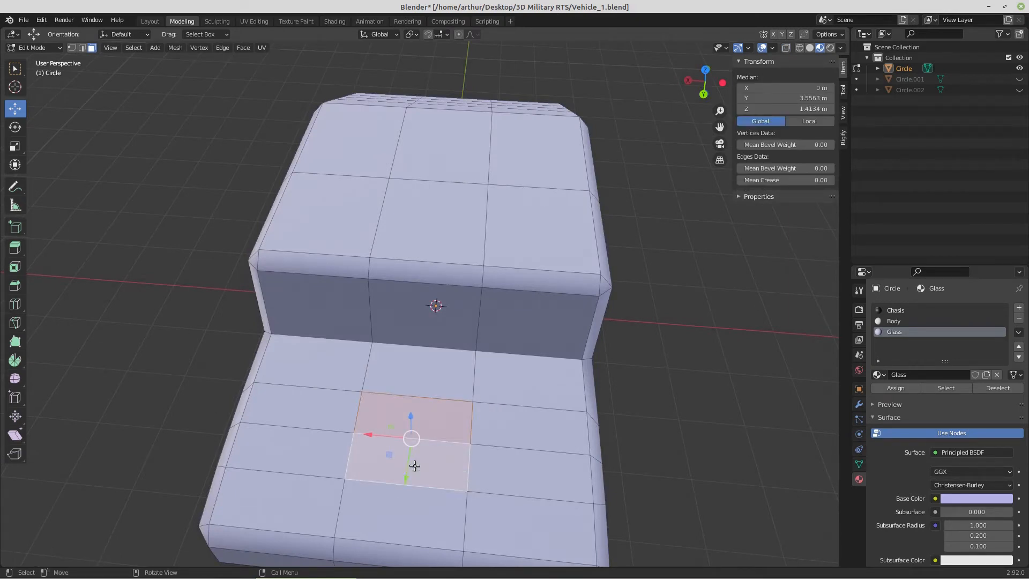
pyautogui.press('.')
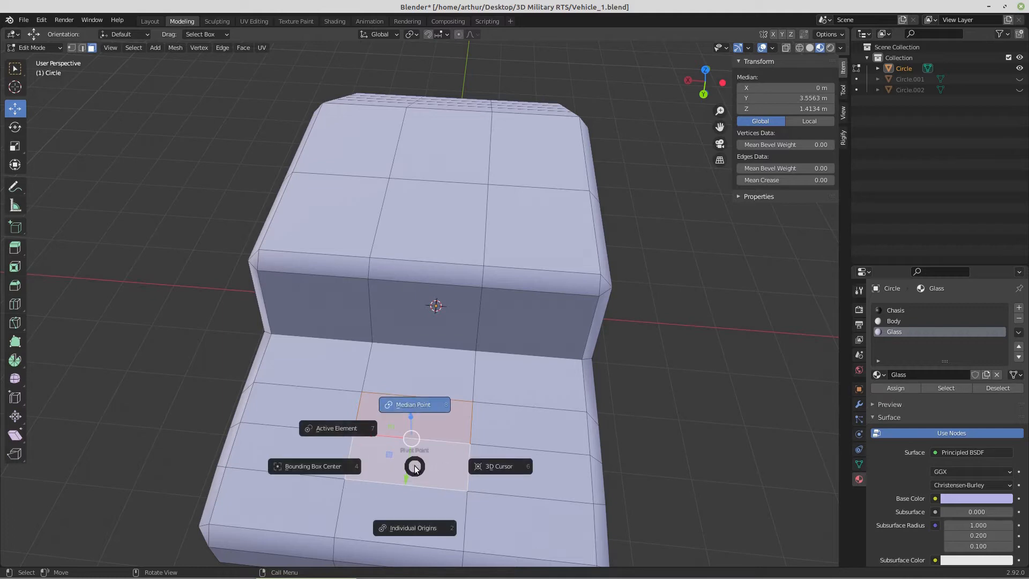
pyautogui.click(413, 405)
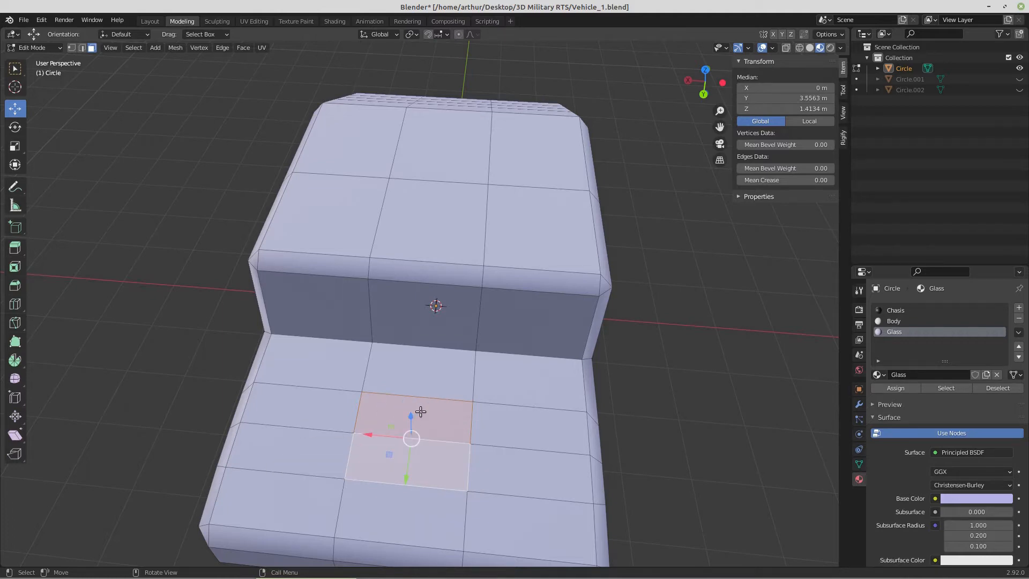
pyautogui.press('KP_5')
pyautogui.press('KP_7')
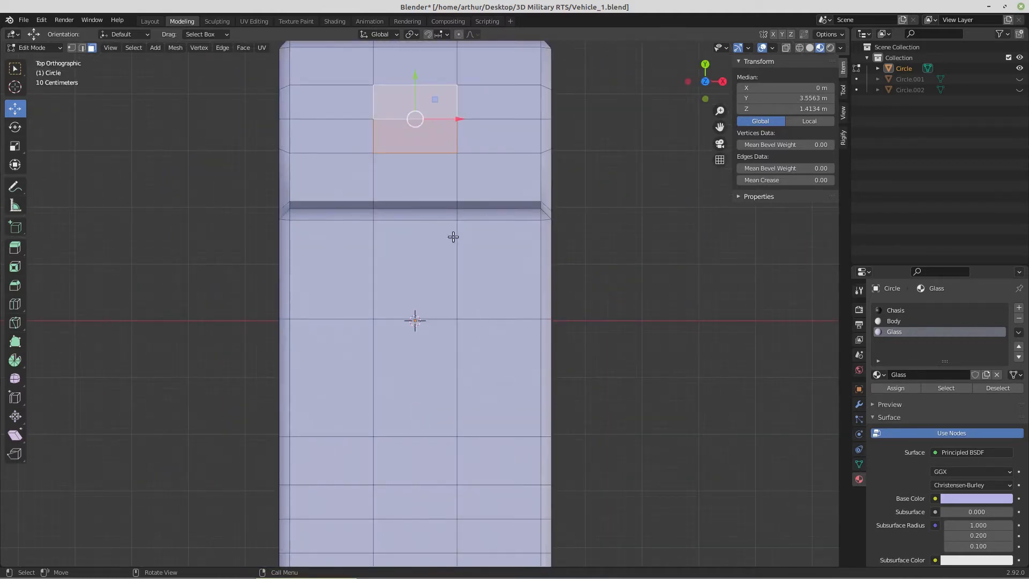
pyautogui.keyDown('shift'); pyautogui.moveTo(452, 236); pyautogui.dragTo(457, 369, button='middle'); pyautogui.keyUp('shift')
pyautogui.scroll(3, 411, 349)
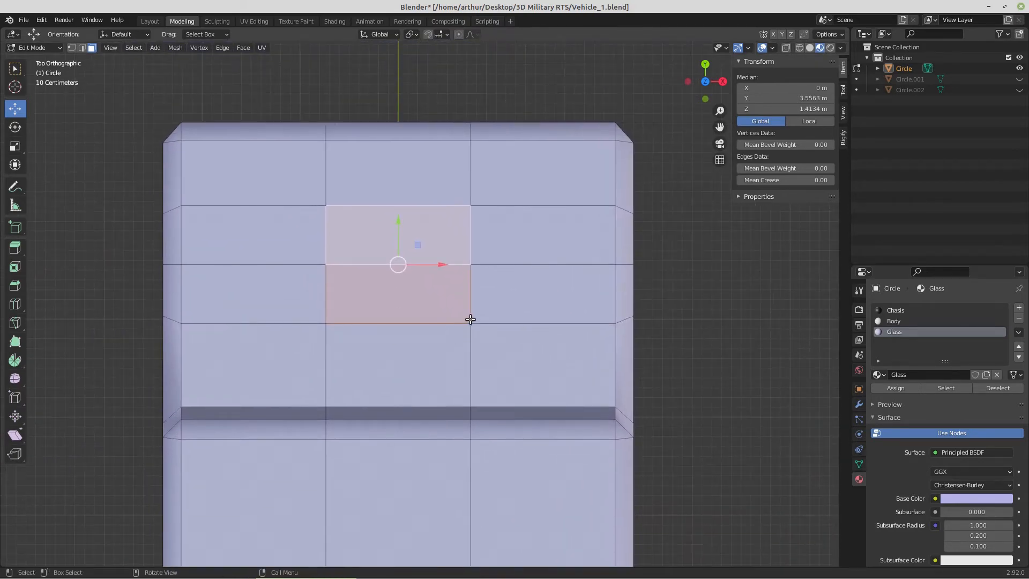
pyautogui.press('s')
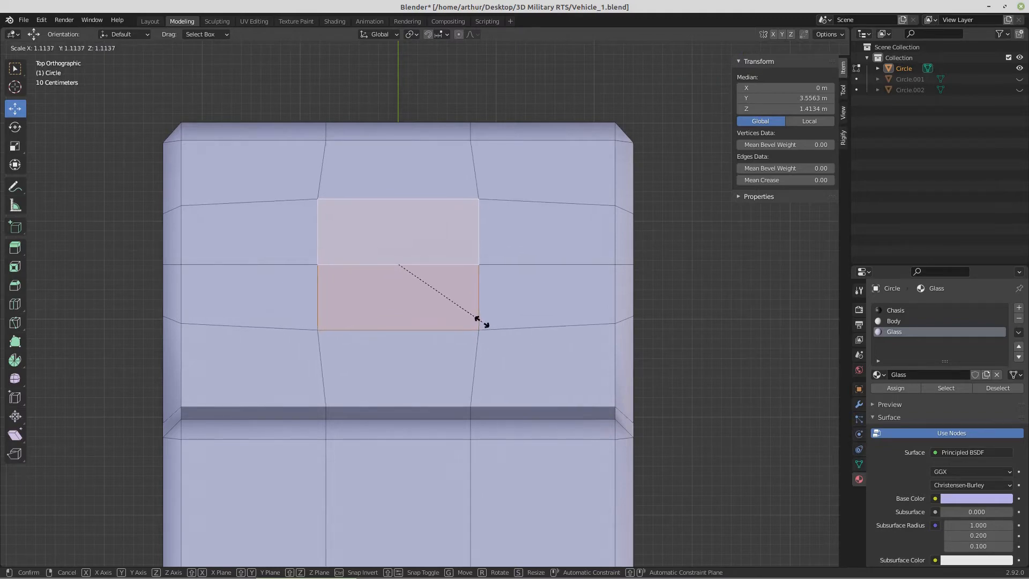
pyautogui.click(482, 322)
# - Extrude the two enlarged central hood faces about 0.04 m inward to form a shallow recess
pyautogui.moveTo(563, 355); pyautogui.dragTo(434, 288, button='middle')
pyautogui.press('KP_3')
pyautogui.moveTo(479, 240); pyautogui.dragTo(414, 264, button='middle')
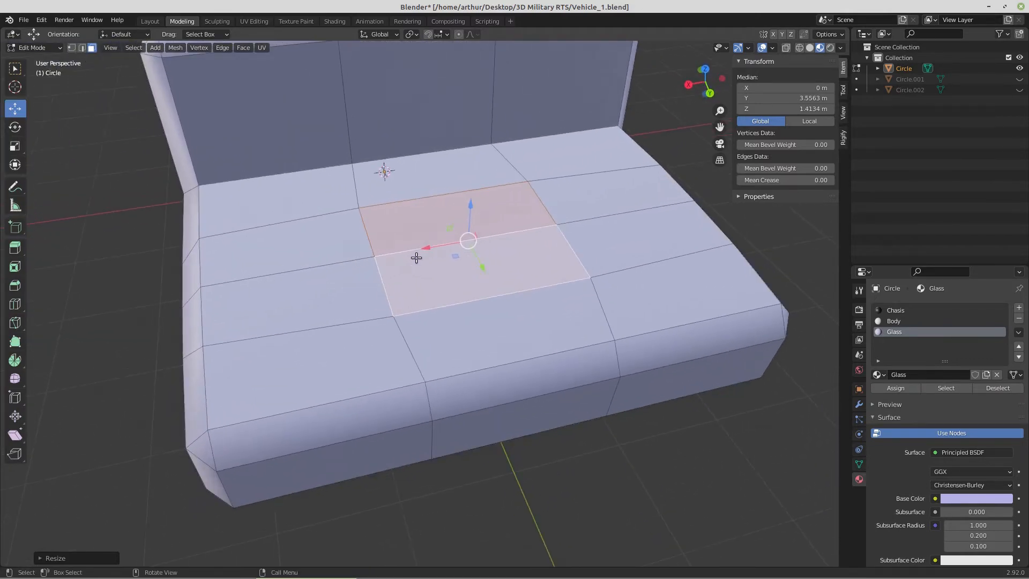
pyautogui.press('e')
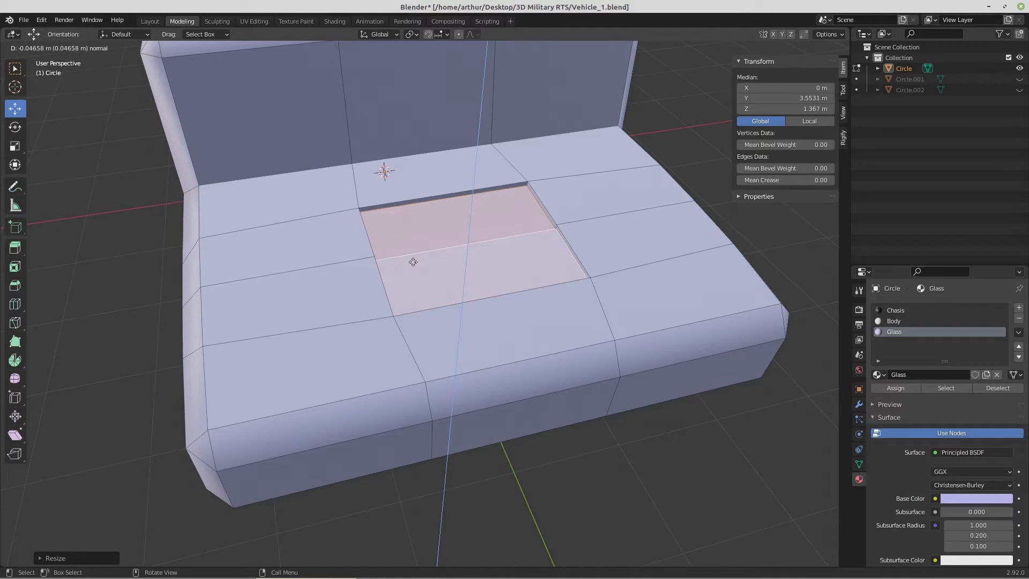
pyautogui.click(413, 261)
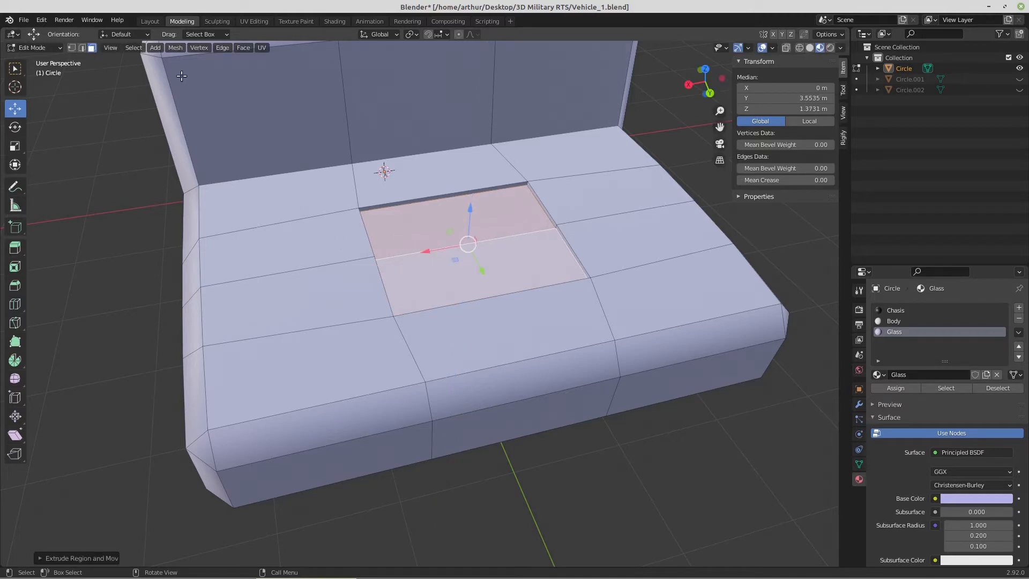
# - Split the recess floor faces from the surrounding mesh and scale them down to 0.9
pyautogui.click(173, 48)
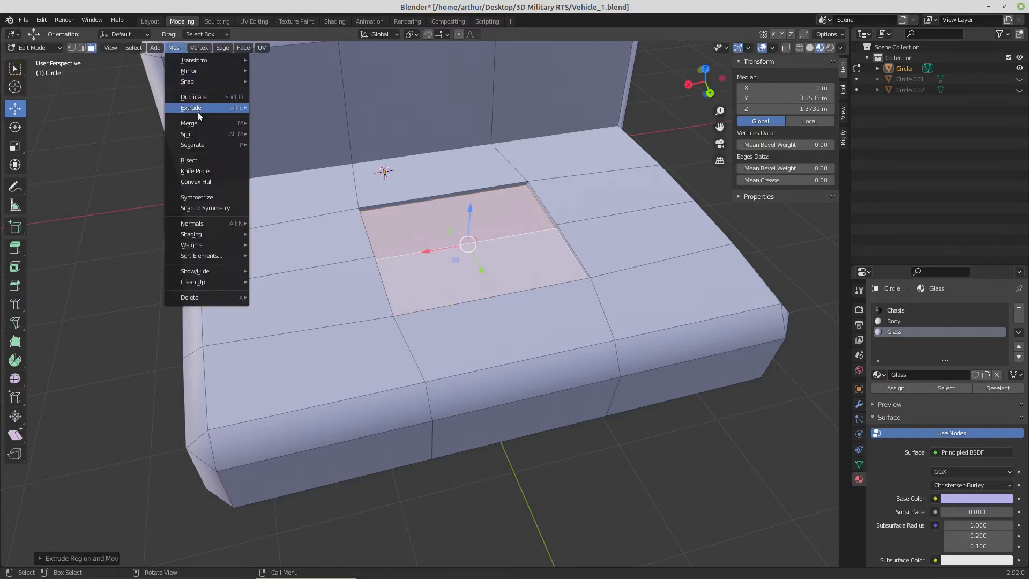
pyautogui.moveTo(197, 133)
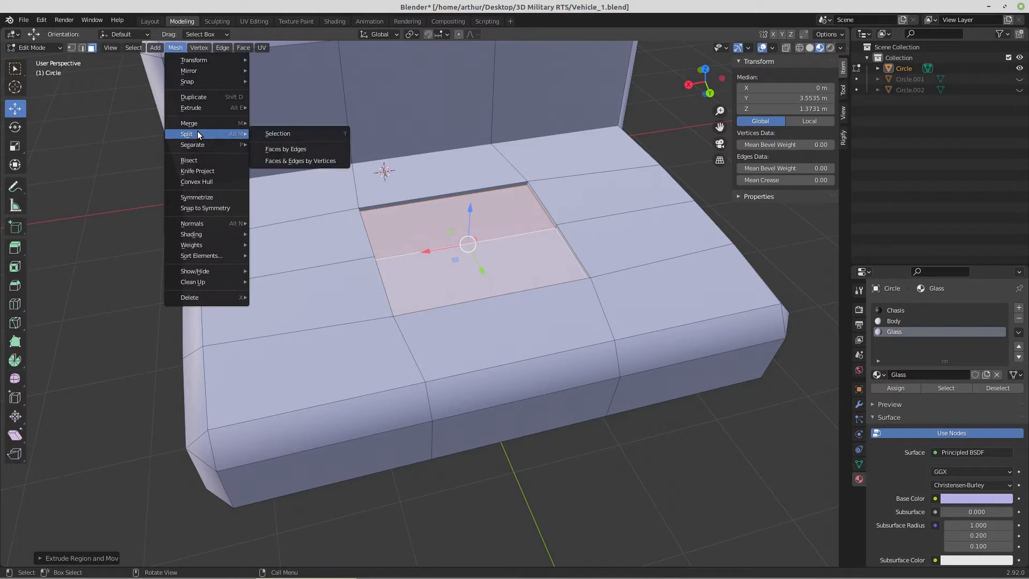
pyautogui.click(276, 134)
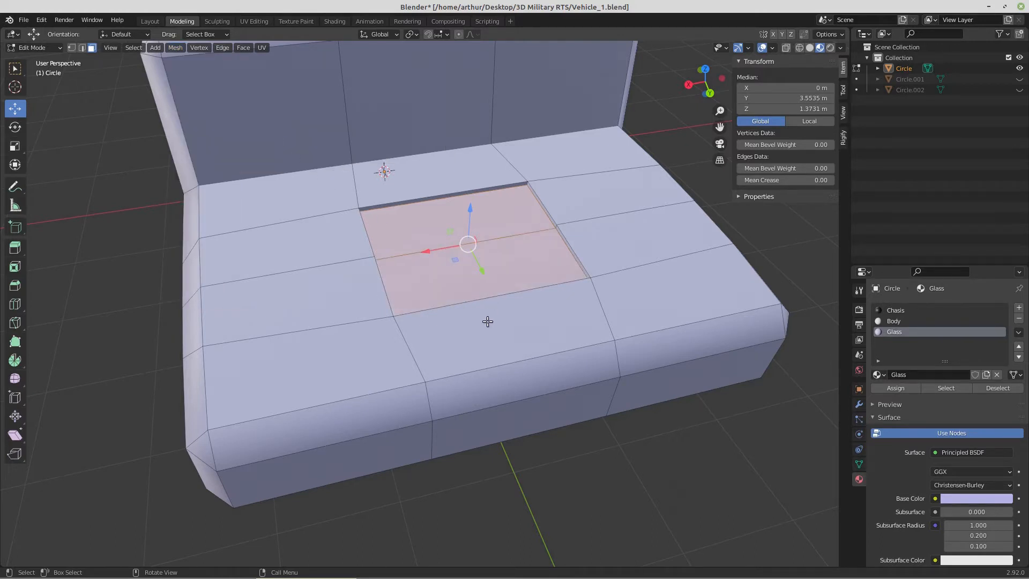
pyautogui.moveTo(487, 322); pyautogui.dragTo(468, 337, button='middle')
pyautogui.scroll(1, 468, 337)
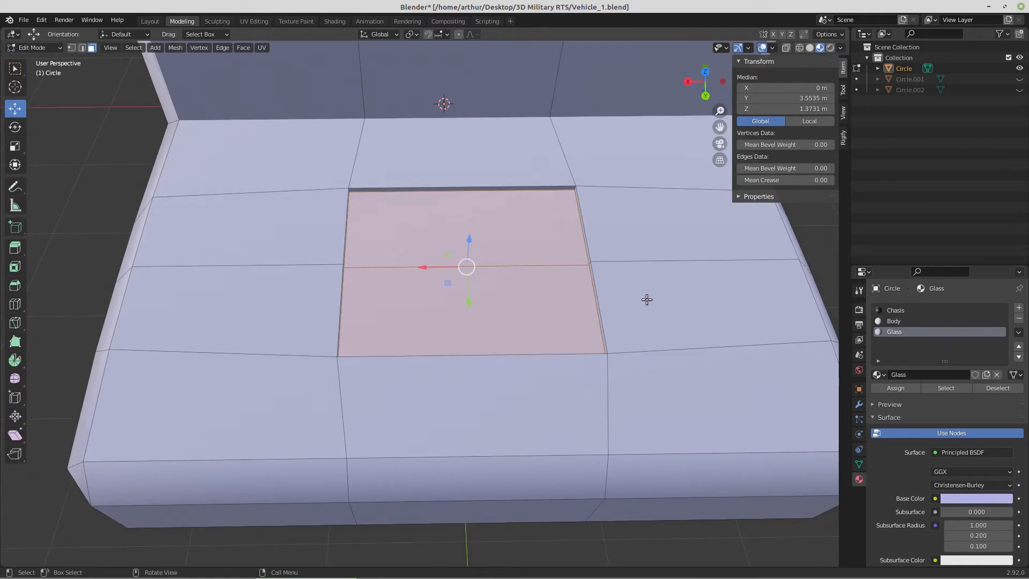
pyautogui.press('s')
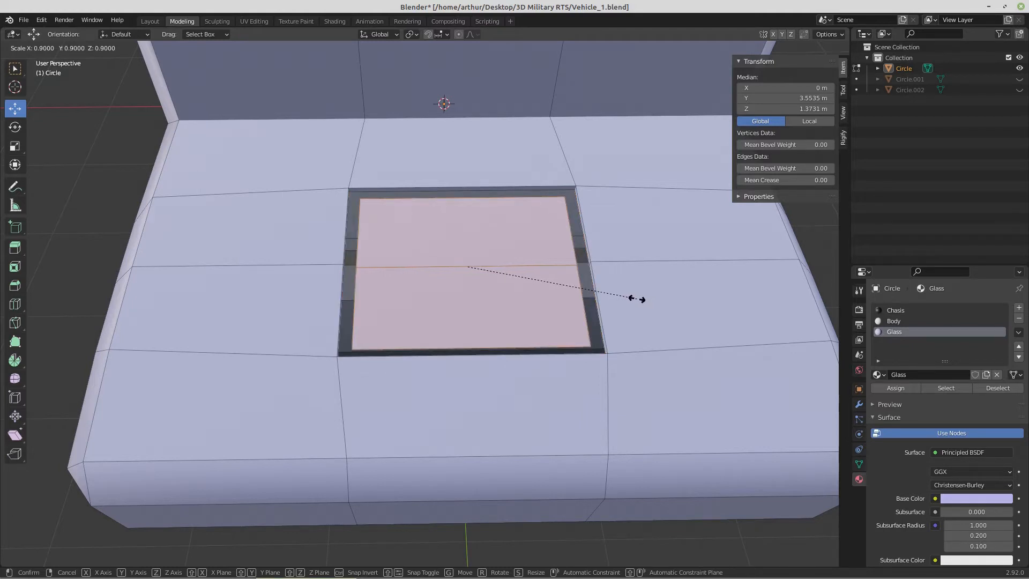
pyautogui.click(636, 298)
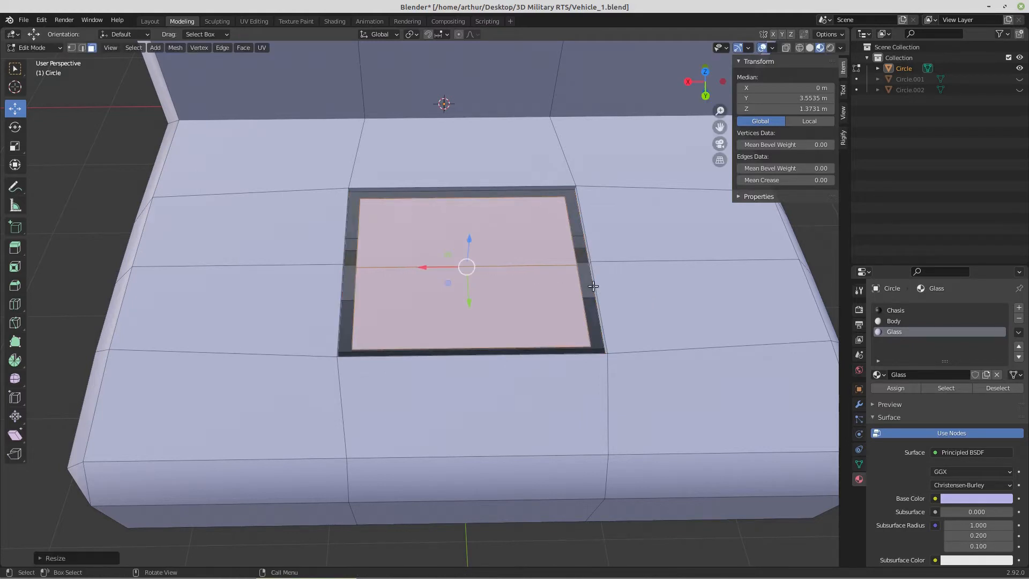
# - Set Loop Cut to 3 cuts and add crosswise cuts to both halves of the detached hood panel
pyautogui.click(15, 304)
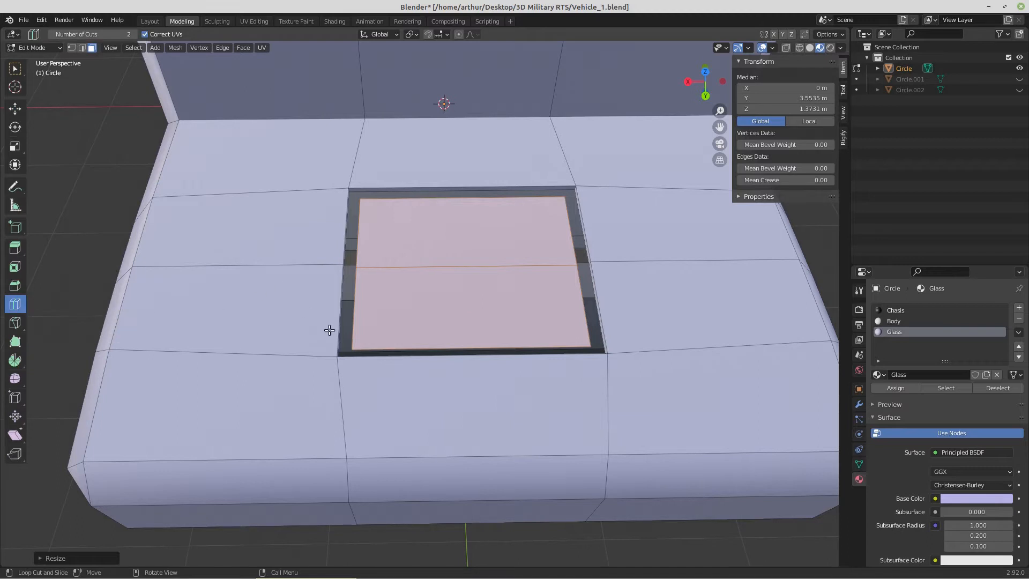
pyautogui.click(133, 34)
pyautogui.click(364, 291)
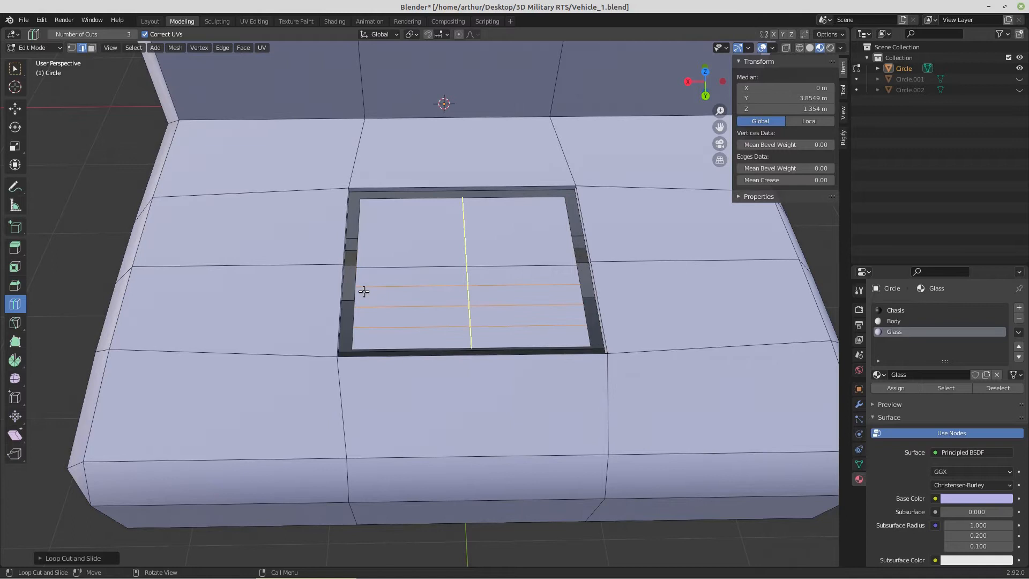
pyautogui.click(361, 236)
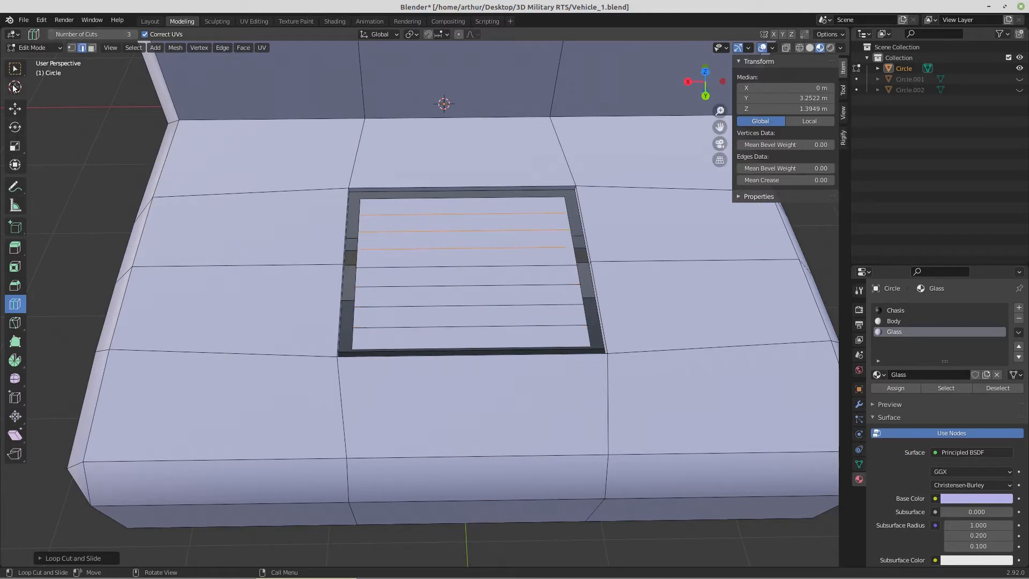
# - Select the whole detached slatted panel in the hood recess and scale it up to 1.1
pyautogui.click(14, 109)
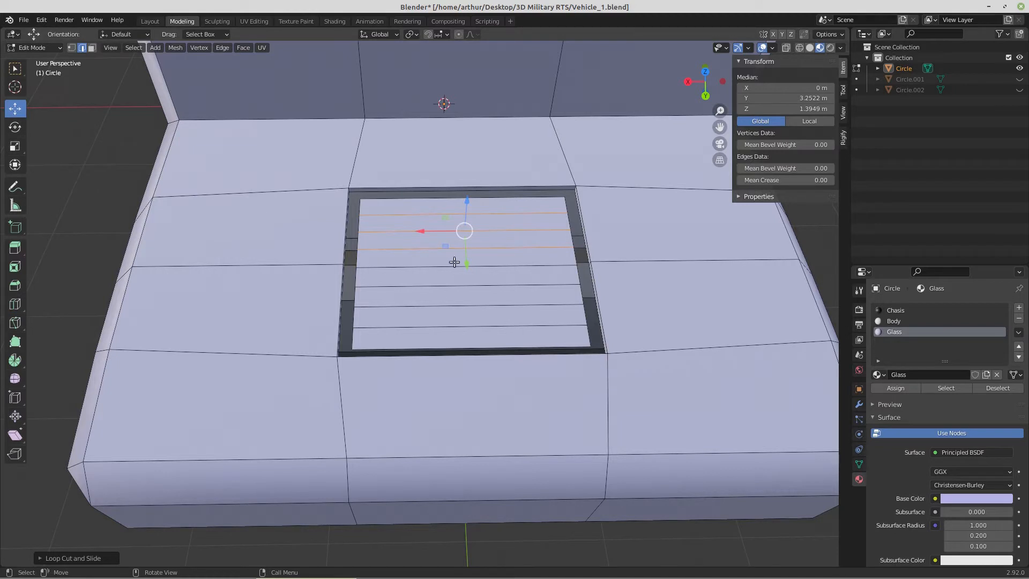
pyautogui.press('l')
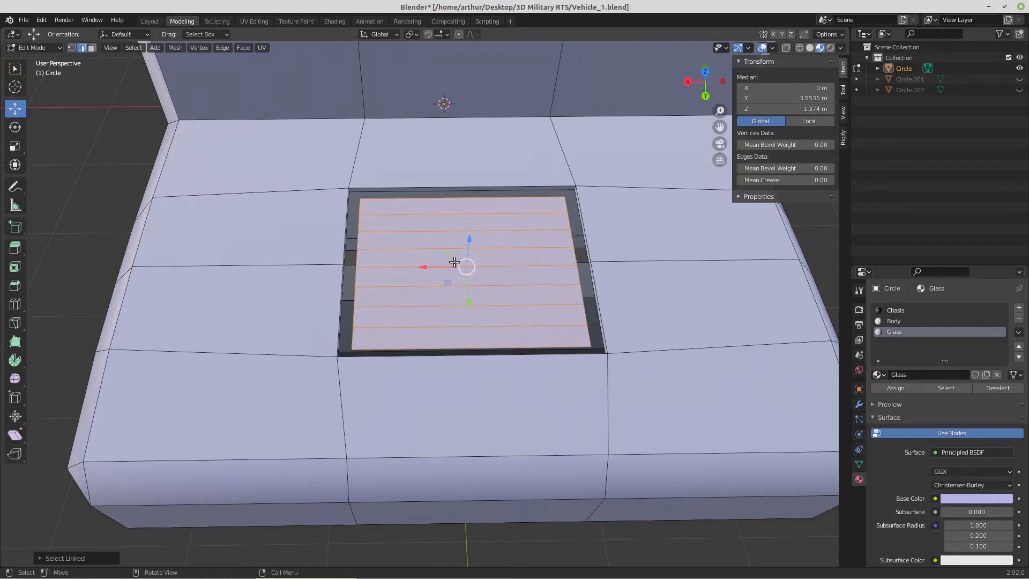
pyautogui.press('s')
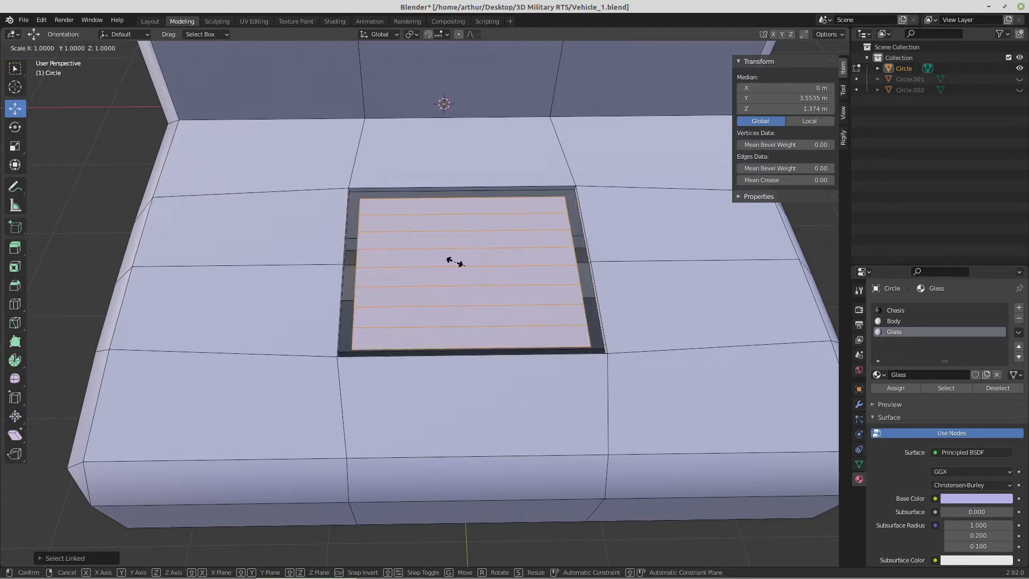
pyautogui.rightClick(455, 262)
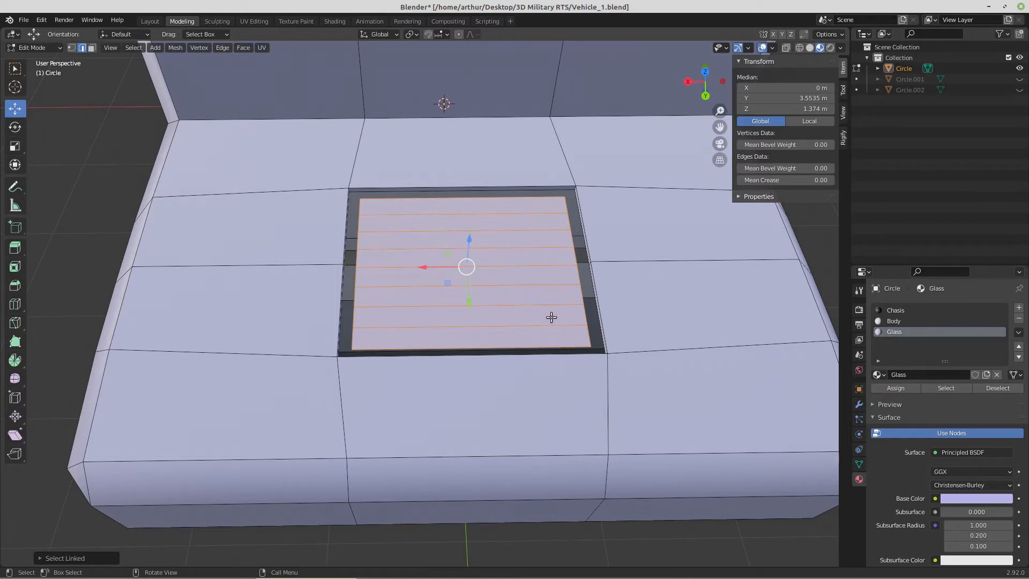
pyautogui.press('s')
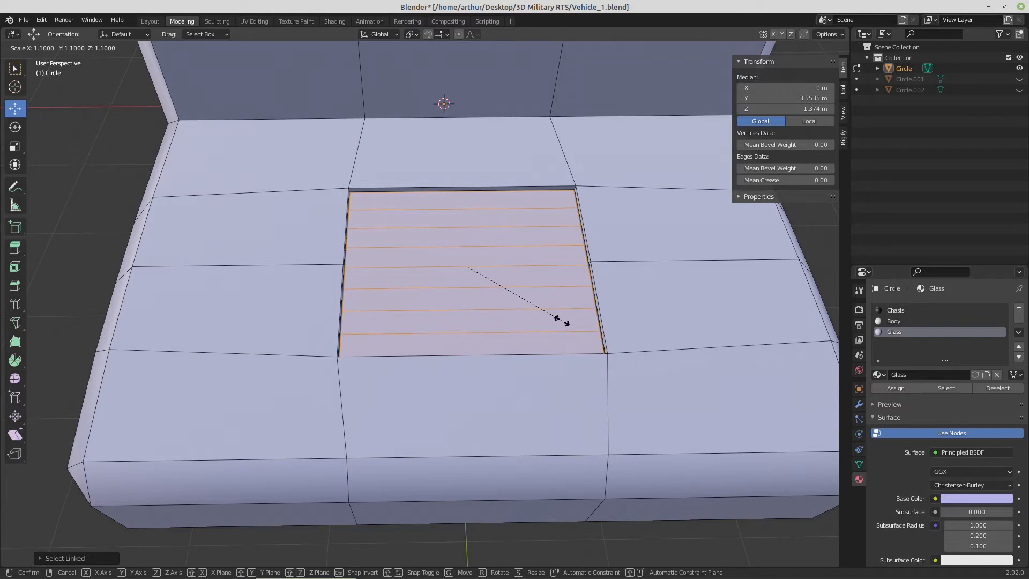
pyautogui.click(560, 320)
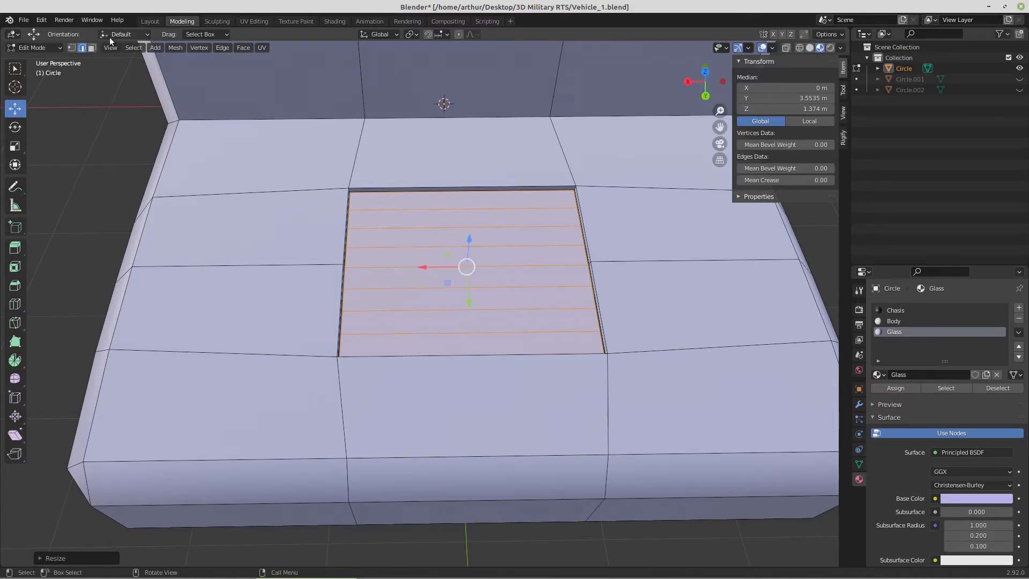
# - Extrude four alternating strips of the hood vent panel about 0.056 m inward, starting with the strip nearest the windshield
pyautogui.click(472, 198)
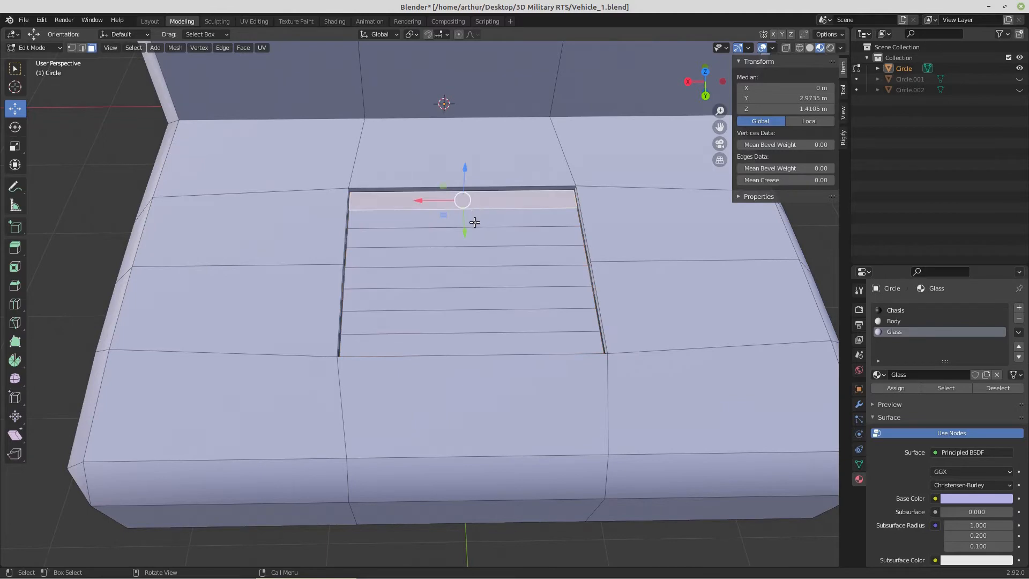
pyautogui.keyDown('shift'); pyautogui.click(474, 237); pyautogui.keyUp('shift')
pyautogui.keyDown('shift'); pyautogui.click(475, 277); pyautogui.keyUp('shift')
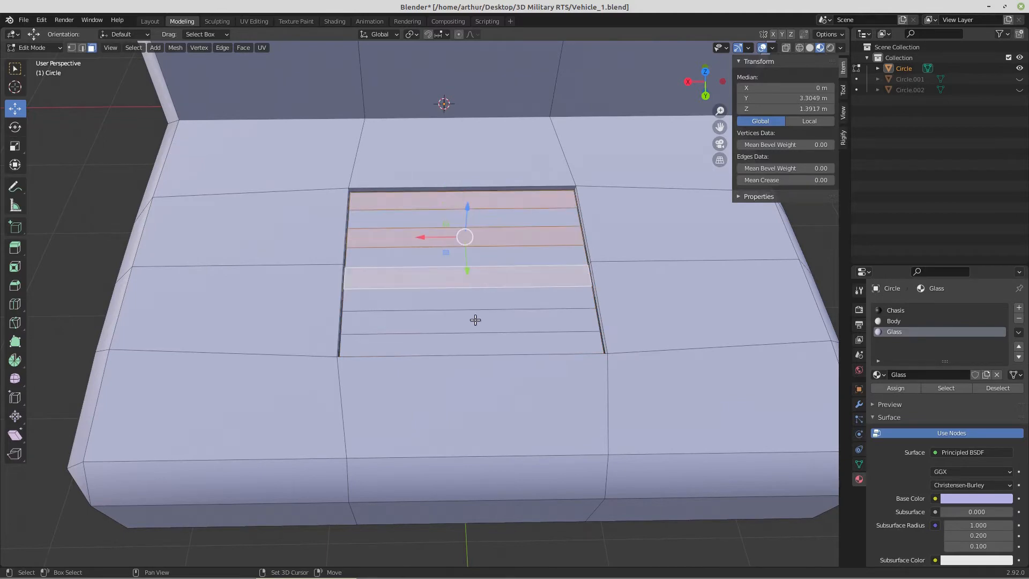
pyautogui.keyDown('shift'); pyautogui.click(475, 320); pyautogui.keyUp('shift')
pyautogui.moveTo(461, 358); pyautogui.dragTo(523, 336, button='middle')
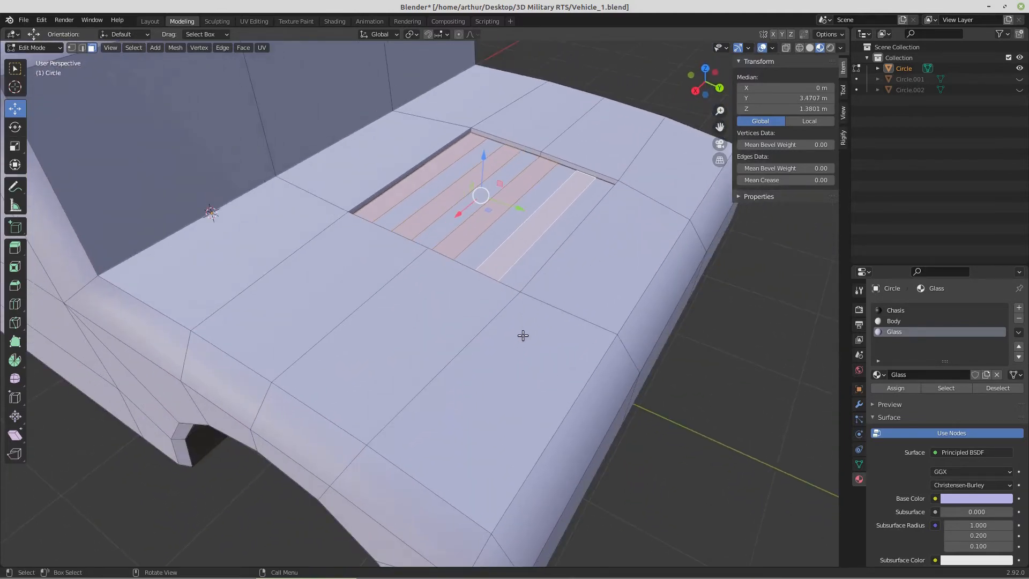
pyautogui.press('e')
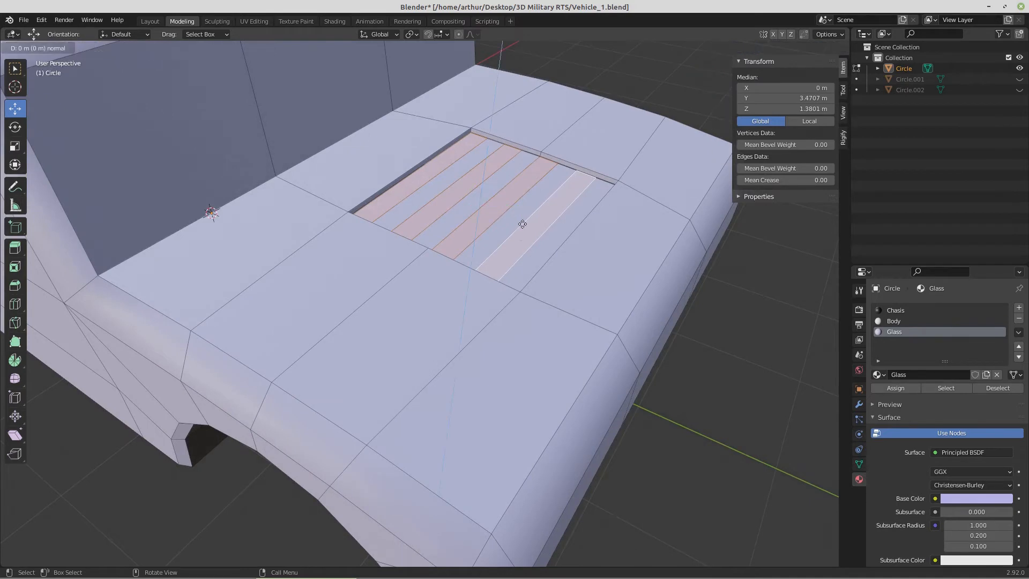
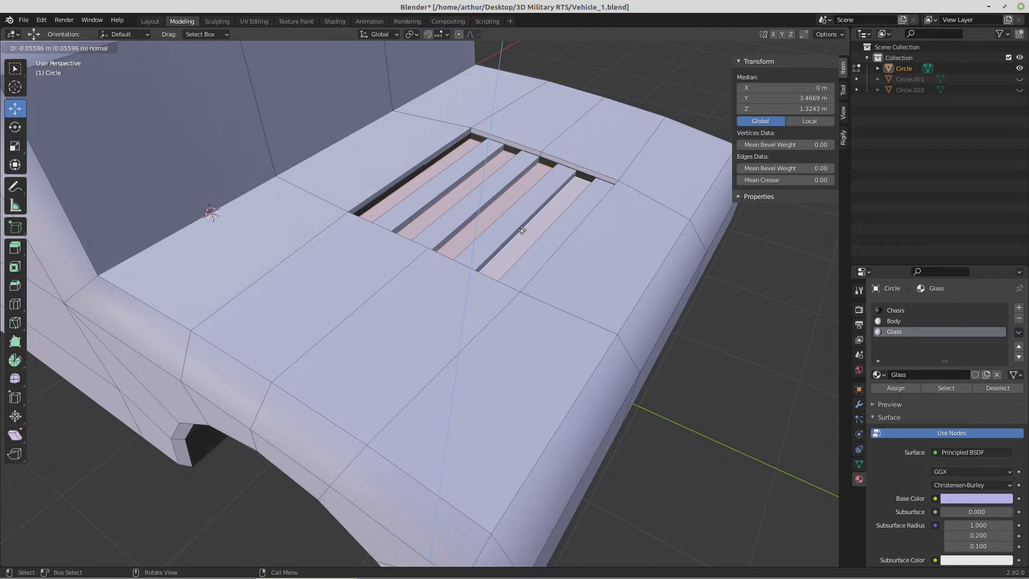
pyautogui.click(522, 229)
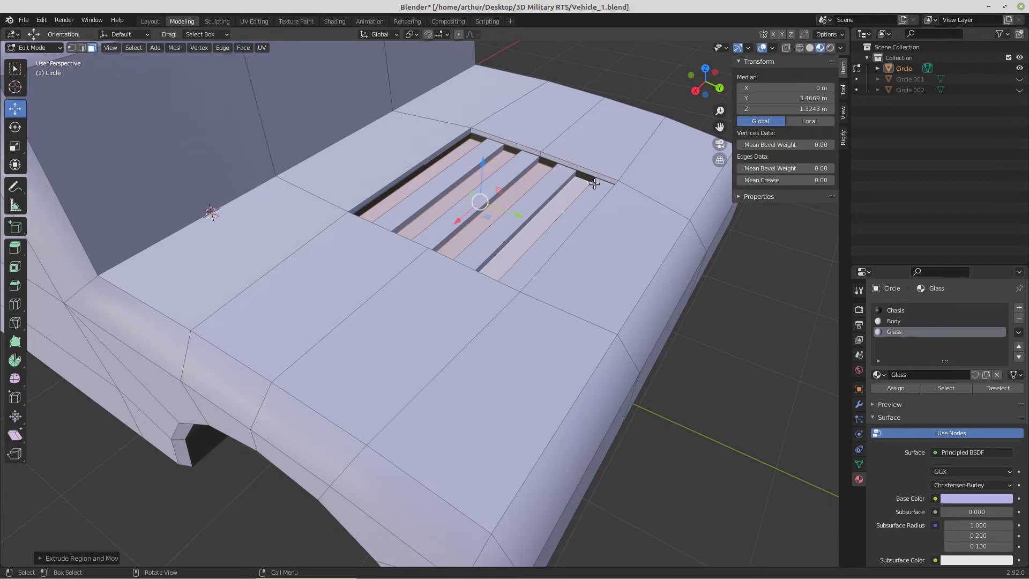
pyautogui.moveTo(583, 207)
pyautogui.mouseDown(button='middle')
pyautogui.moveTo(508, 216)
pyautogui.moveTo(325, 189)
pyautogui.moveTo(416, 231)
pyautogui.moveTo(459, 214)
pyautogui.moveTo(528, 241)
pyautogui.moveTo(597, 207)
pyautogui.mouseUp(button='middle')
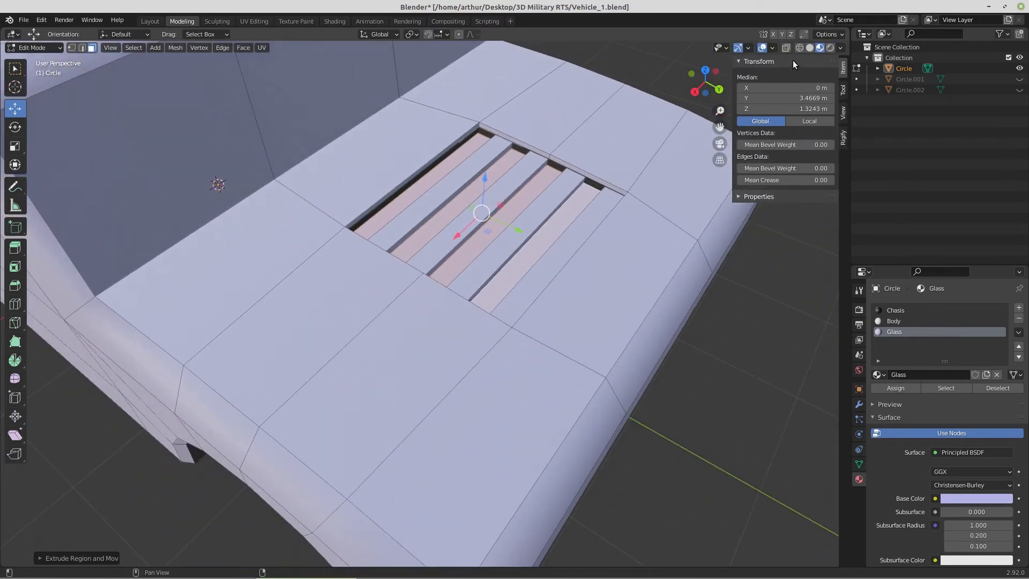
pyautogui.click(896, 311)
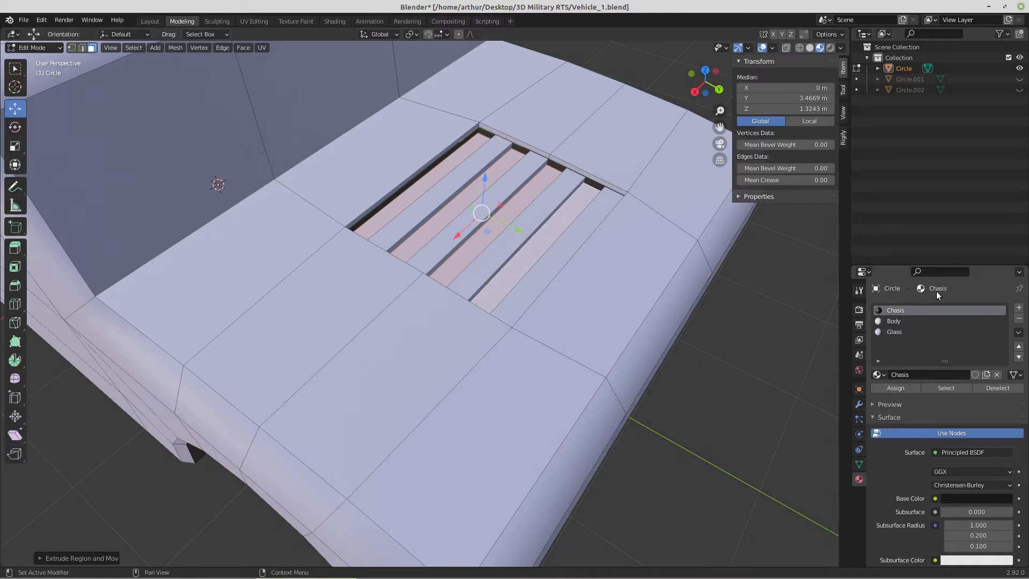
pyautogui.click(1017, 310)
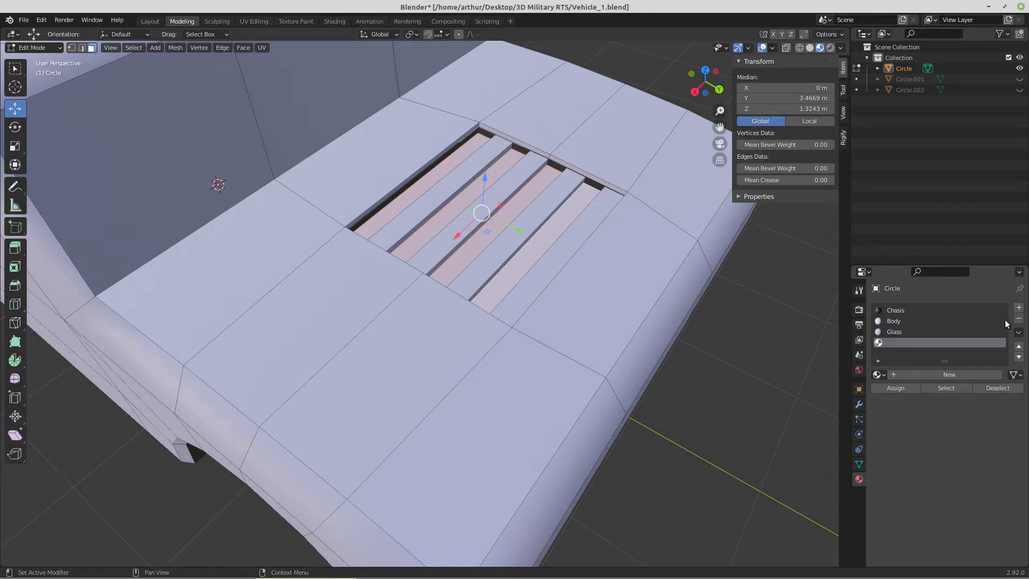
pyautogui.click(1019, 319)
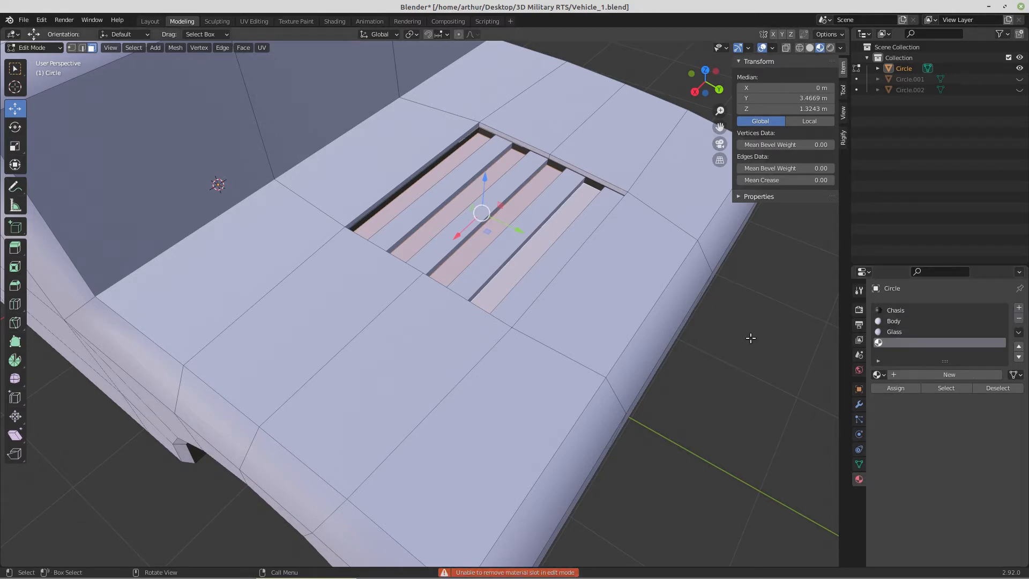
pyautogui.press('Tab')
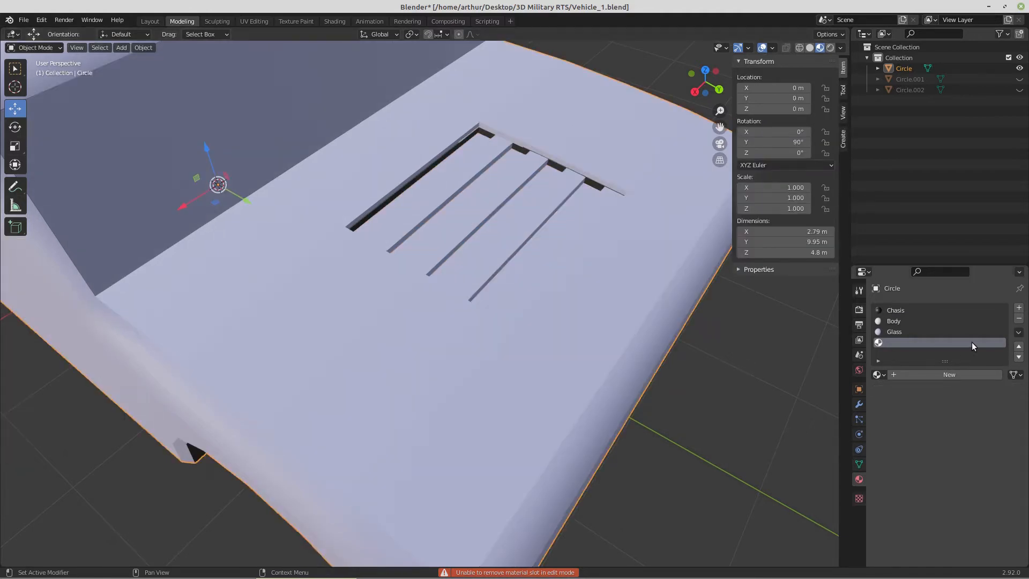
pyautogui.click(1020, 319)
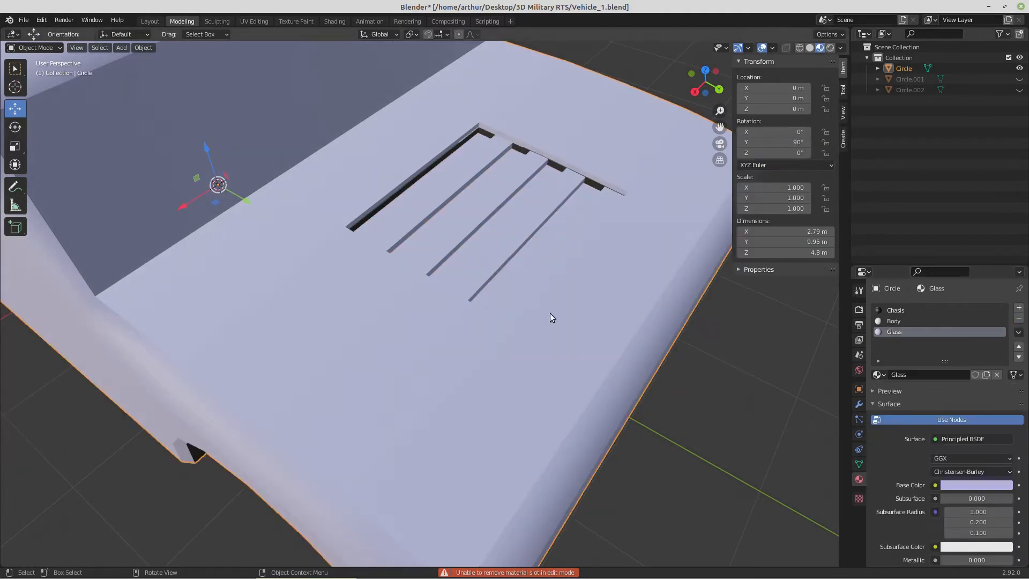
pyautogui.press('Tab')
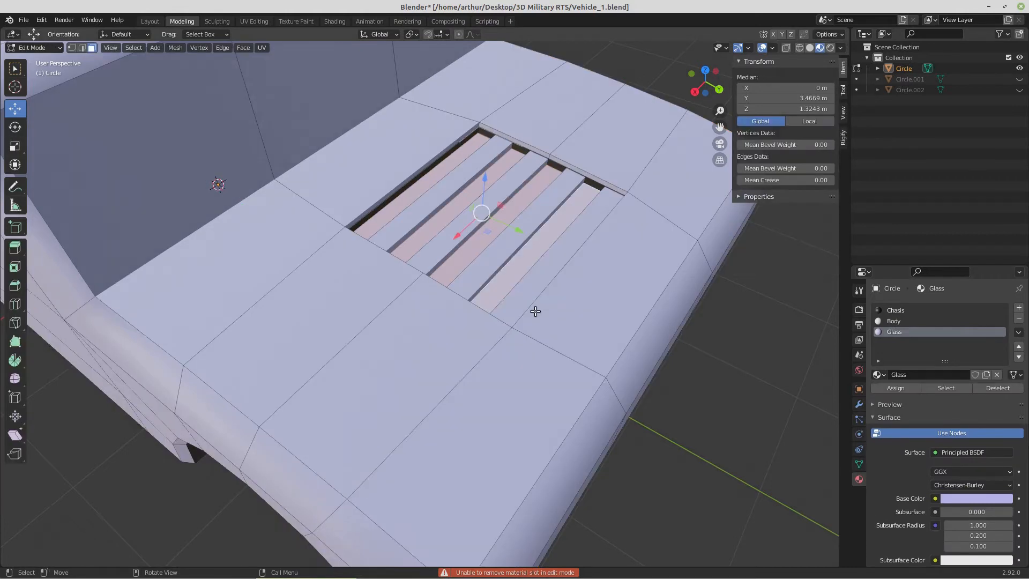
# - Grow the selection to include the vent slot walls and assign the Chasis material to these faces
pyautogui.press('ctrl+KP_Add')
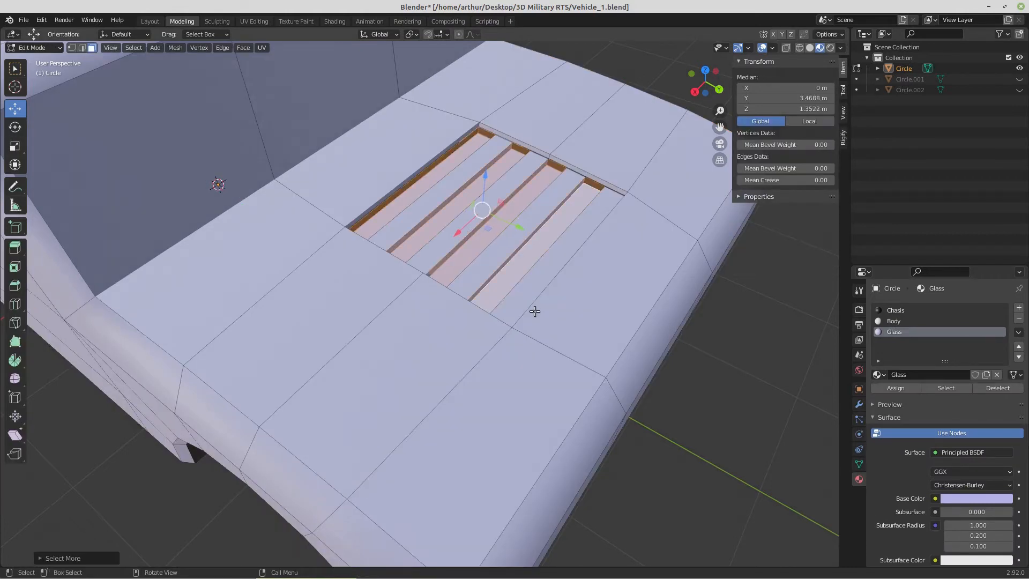
pyautogui.moveTo(548, 222); pyautogui.dragTo(390, 168, button='middle')
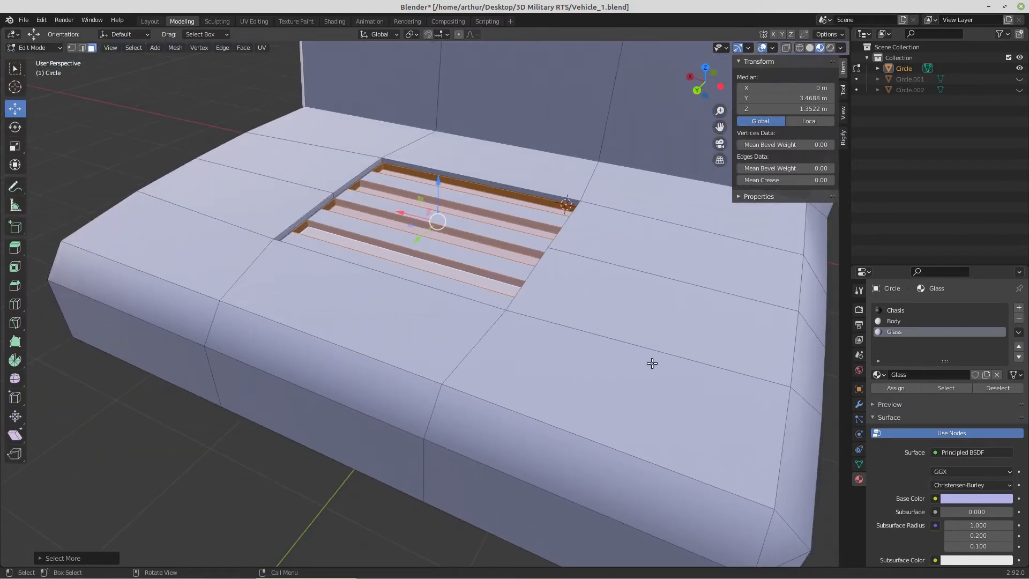
pyautogui.click(893, 312)
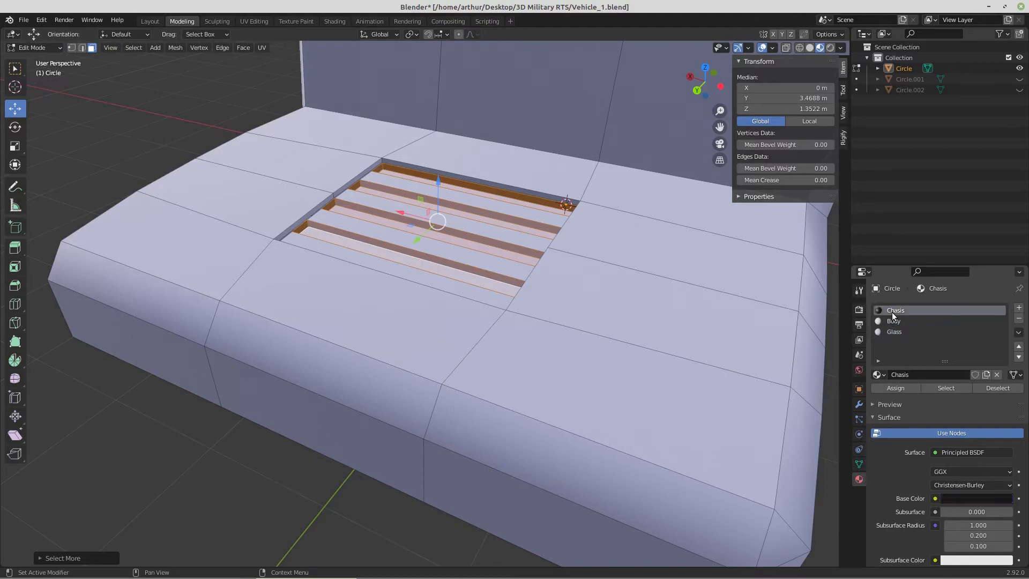
pyautogui.click(893, 389)
pyautogui.moveTo(476, 227); pyautogui.dragTo(459, 259, button='middle')
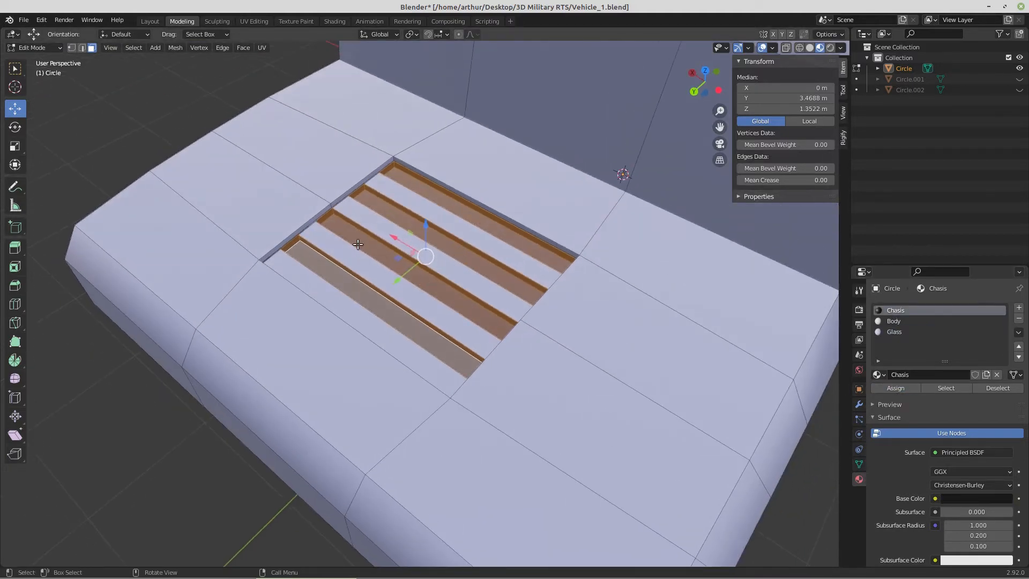
pyautogui.scroll(-3, 332, 274)
pyautogui.moveTo(333, 274); pyautogui.dragTo(678, 328, button='middle')
pyautogui.scroll(-3, 425, 273)
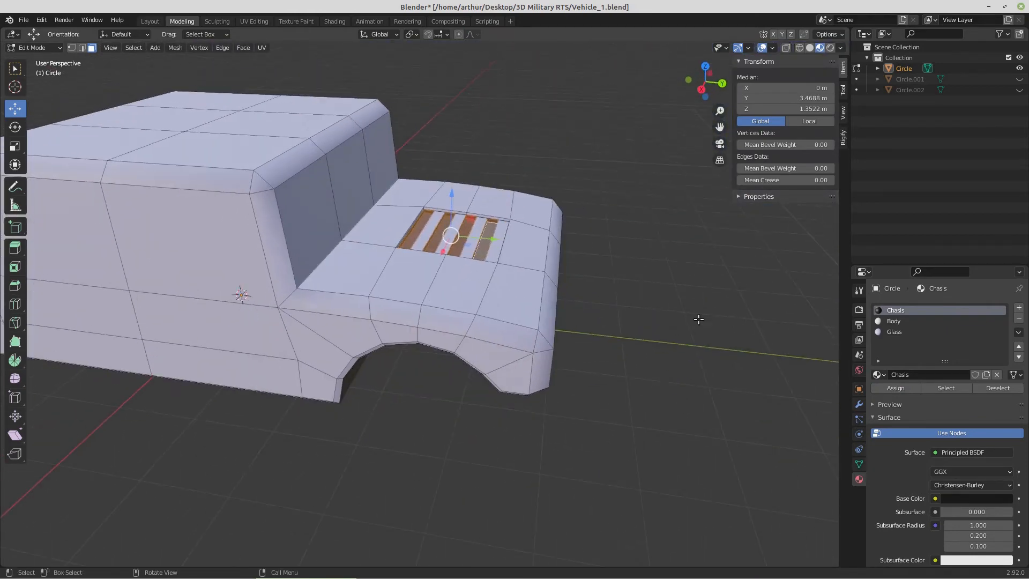
pyautogui.click(699, 320)
# - Inset the three windshield faces together to form a narrow frame, and extrude the inner faces slightly inward
pyautogui.click(313, 218)
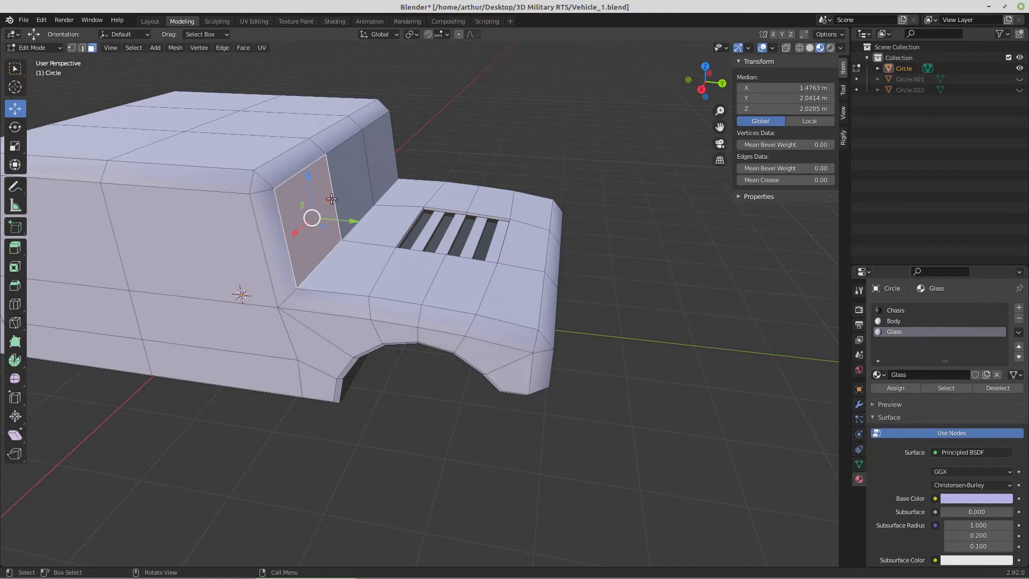
pyautogui.keyDown('shift'); pyautogui.click(349, 170); pyautogui.keyUp('shift')
pyautogui.keyDown('shift'); pyautogui.click(378, 153); pyautogui.keyUp('shift')
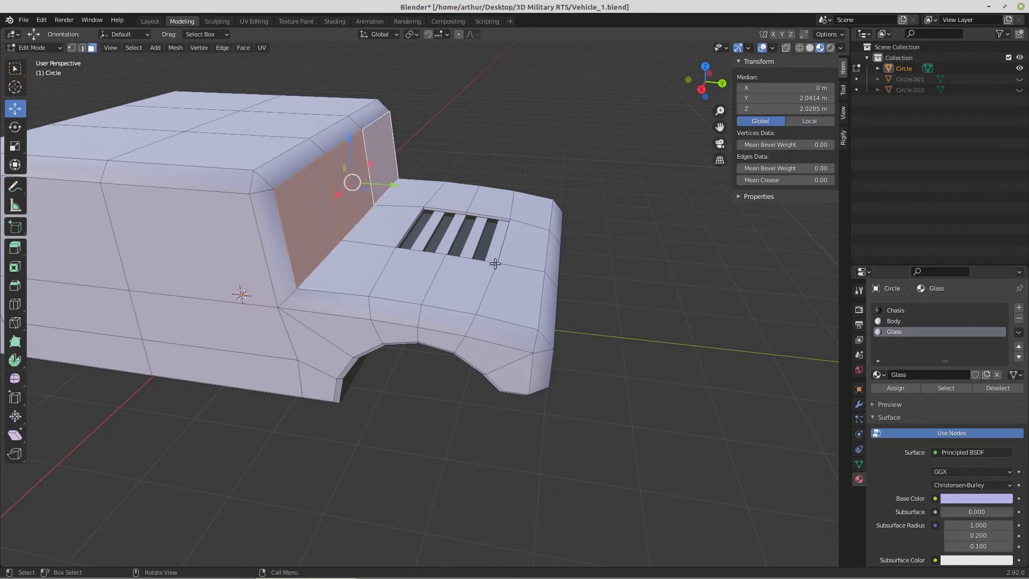
pyautogui.press('i')
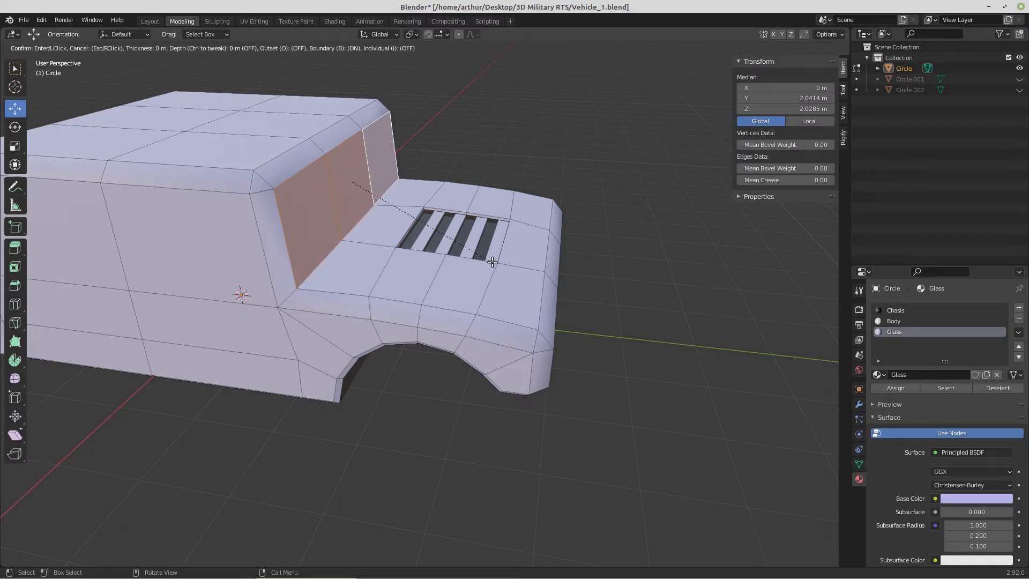
pyautogui.click(483, 258)
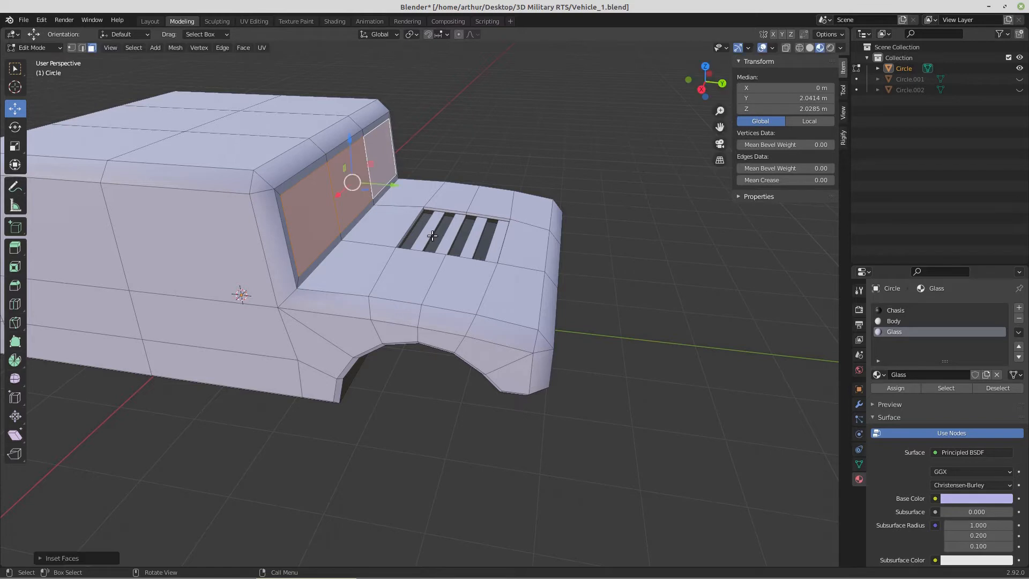
pyautogui.press('e')
pyautogui.moveTo(393, 185); pyautogui.dragTo(391, 187)
# - Inset the two upper side window faces on both sides of the cab, with Individual enabled so each gets its own frame
pyautogui.moveTo(226, 294)
pyautogui.mouseDown(button='middle')
pyautogui.moveTo(298, 281)
pyautogui.moveTo(239, 296)
pyautogui.mouseUp(button='middle')
pyautogui.click(239, 297)
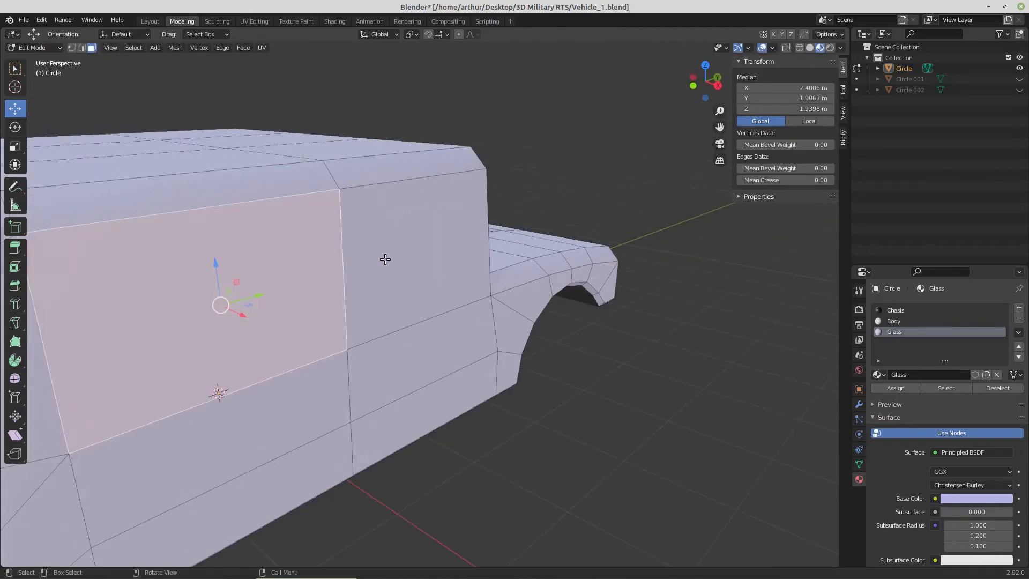
pyautogui.keyDown('shift'); pyautogui.click(397, 268); pyautogui.keyUp('shift')
pyautogui.moveTo(525, 322); pyautogui.dragTo(252, 313, button='middle')
pyautogui.keyDown('shift'); pyautogui.click(728, 220); pyautogui.keyUp('shift')
pyautogui.keyDown('shift'); pyautogui.click(783, 223); pyautogui.keyUp('shift')
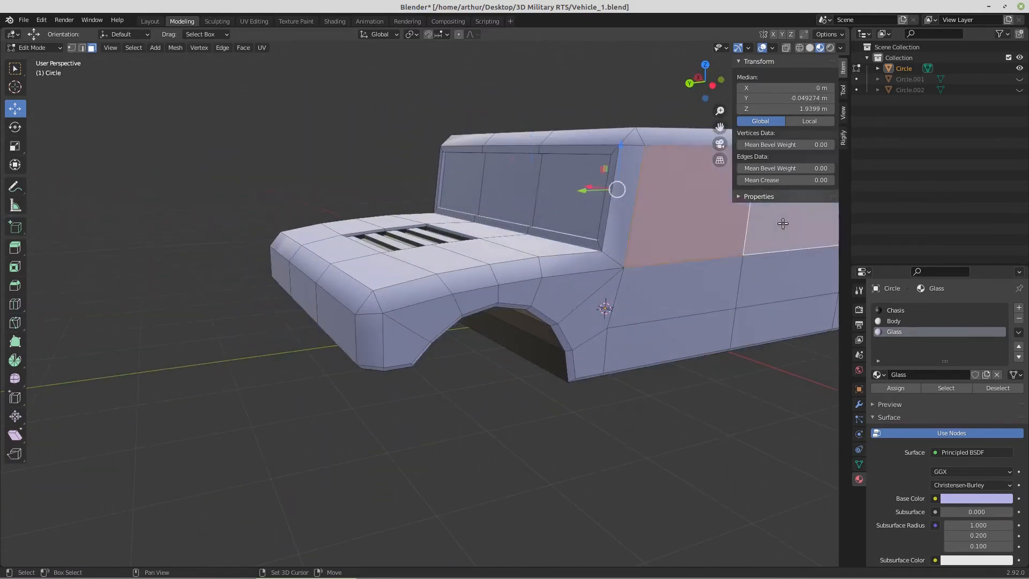
pyautogui.keyDown('shift'); pyautogui.moveTo(783, 224); pyautogui.dragTo(199, 325, button='middle'); pyautogui.keyUp('shift')
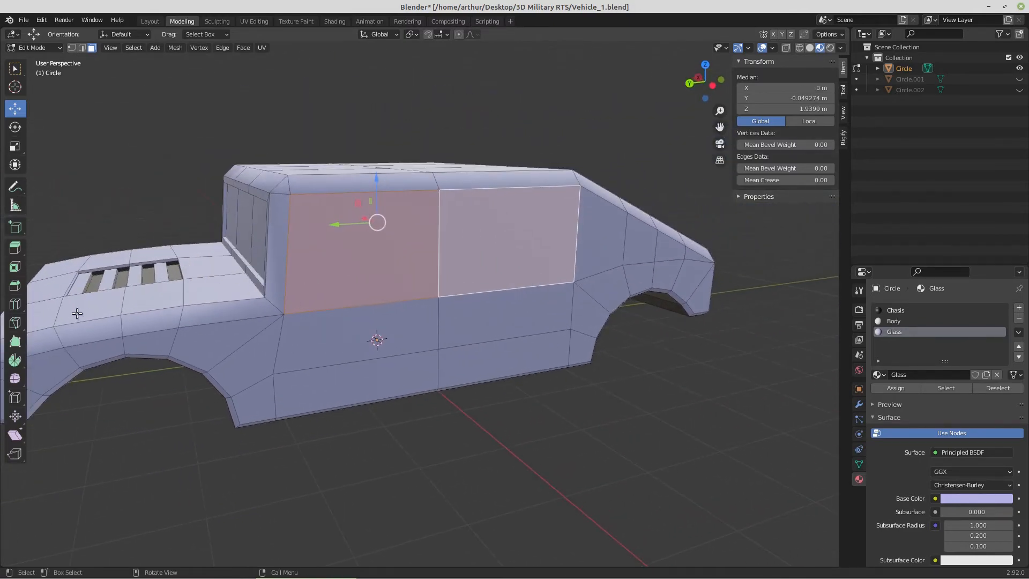
pyautogui.click(17, 269)
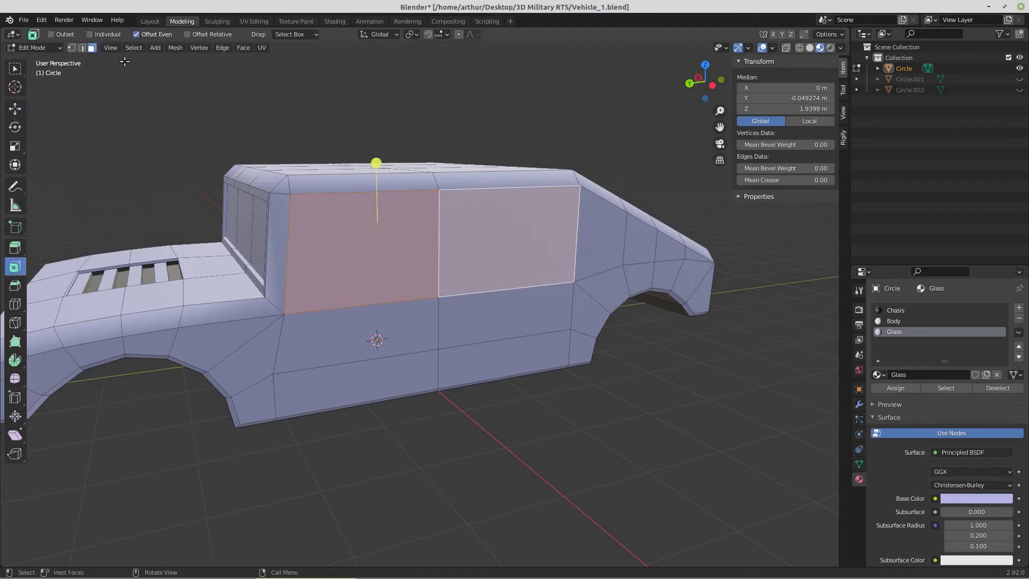
pyautogui.click(89, 34)
pyautogui.scroll(1, 413, 246)
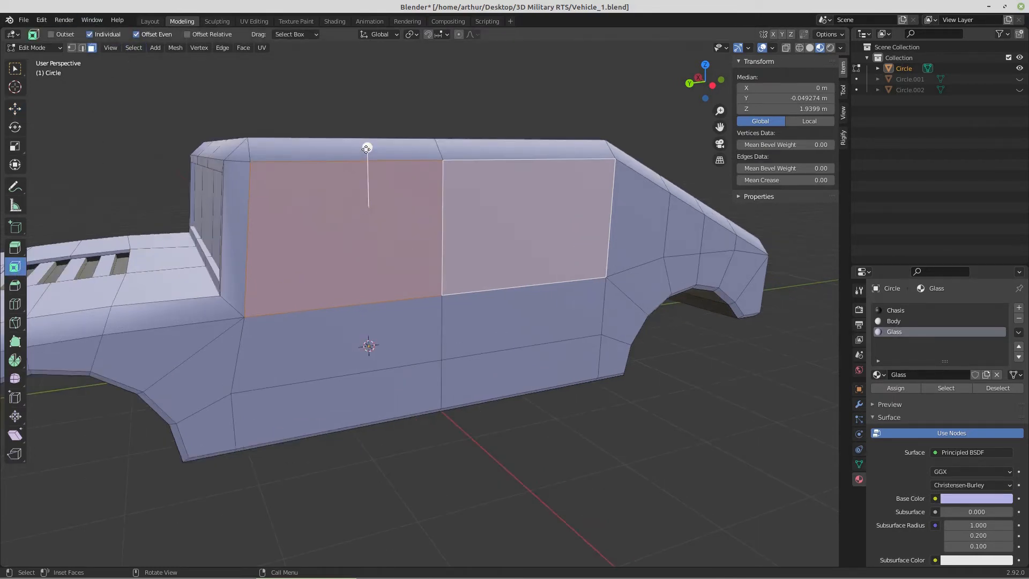
pyautogui.moveTo(367, 148); pyautogui.dragTo(370, 161)
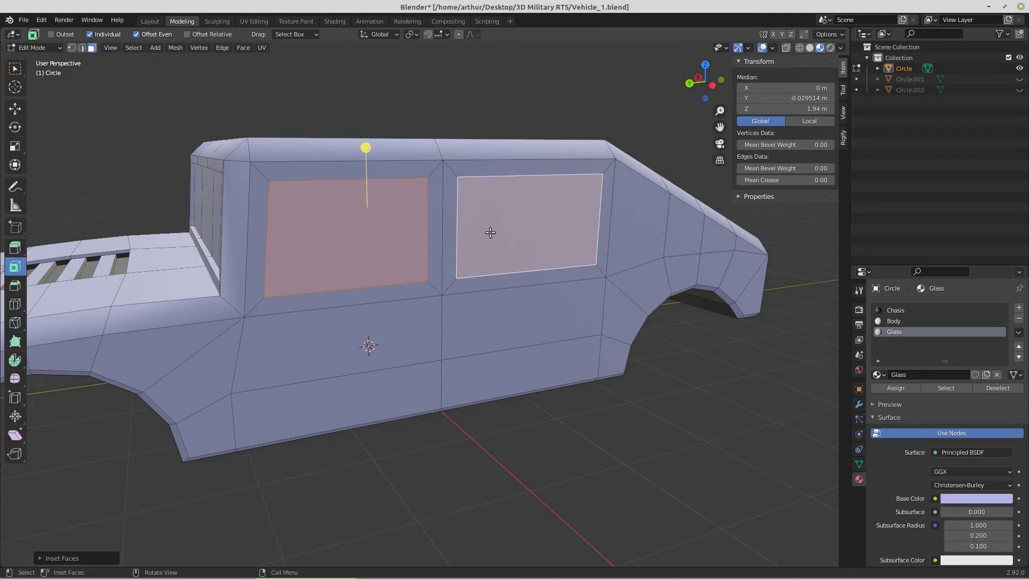
# - Extrude the inset side window faces on both sides in place and scale them to 0.98 along the X axis
pyautogui.write('s')
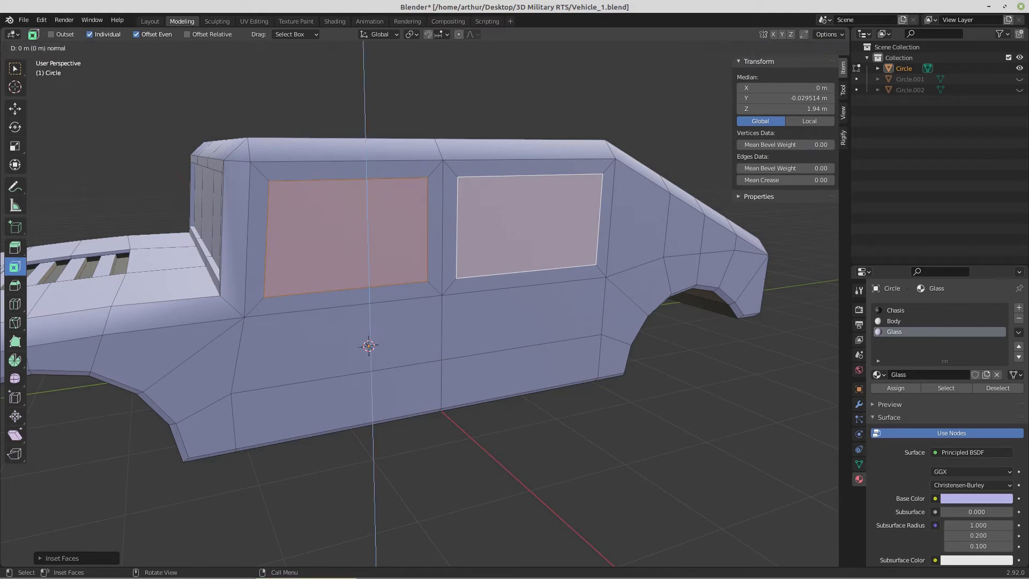
pyautogui.write('x.')
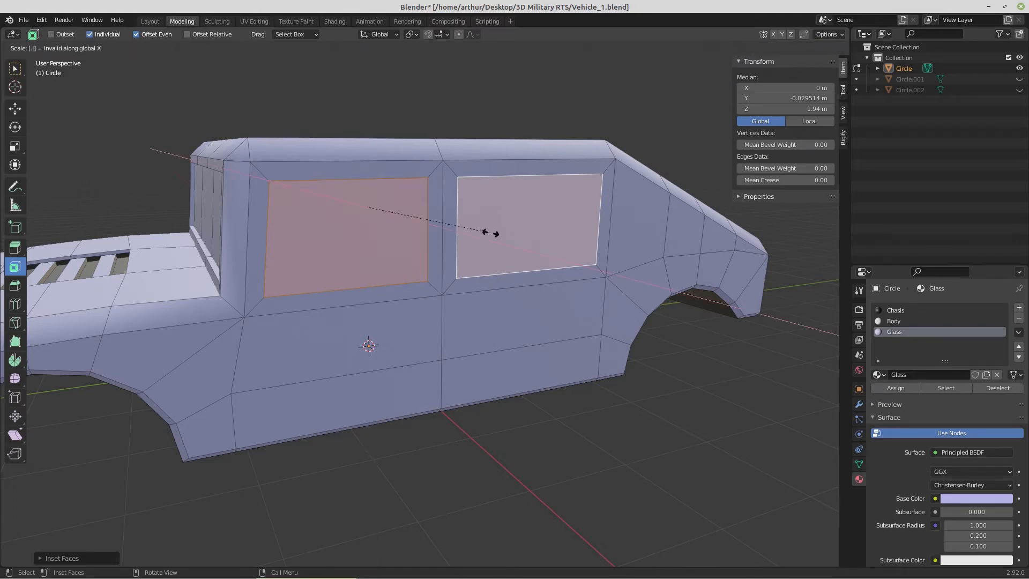
pyautogui.write('98')
pyautogui.press('Return')
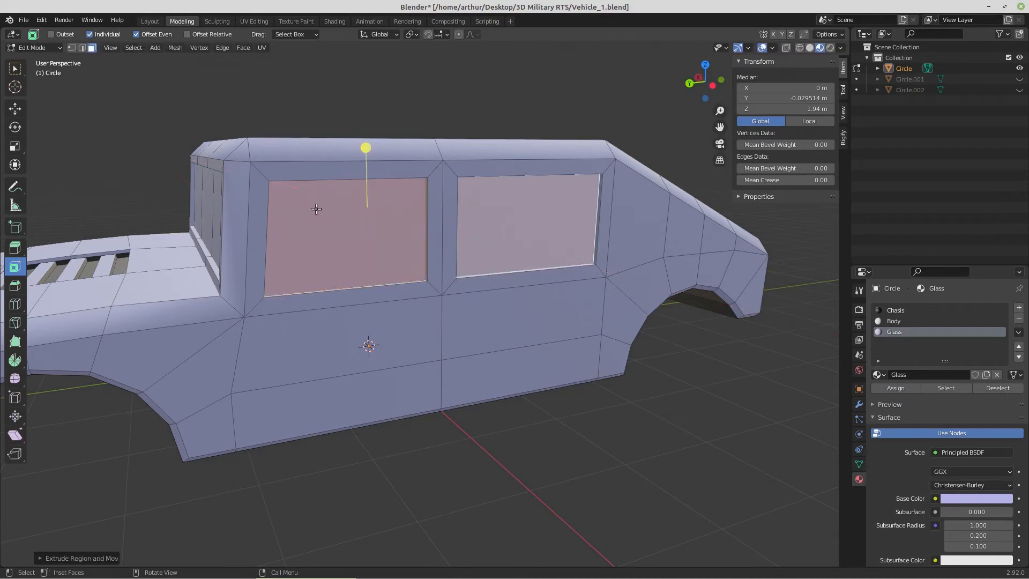
# - Add the three recessed windshield faces to the current side window selection
pyautogui.moveTo(308, 238); pyautogui.dragTo(370, 240, button='middle')
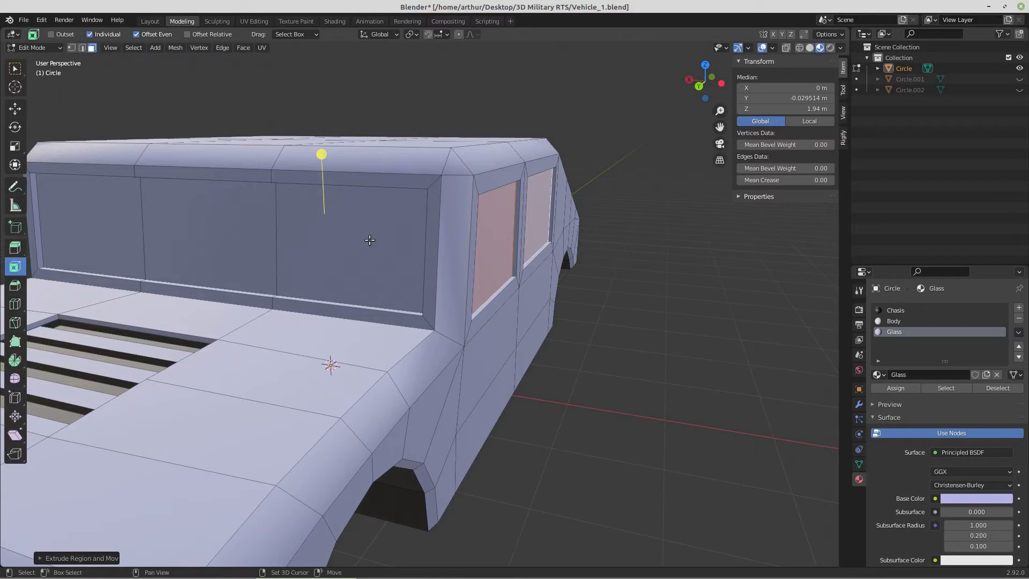
pyautogui.click(370, 239)
pyautogui.keyDown('shift'); pyautogui.click(224, 239); pyautogui.keyUp('shift')
pyautogui.keyDown('shift'); pyautogui.click(82, 226); pyautogui.keyUp('shift')
pyautogui.scroll(-5, 219, 278)
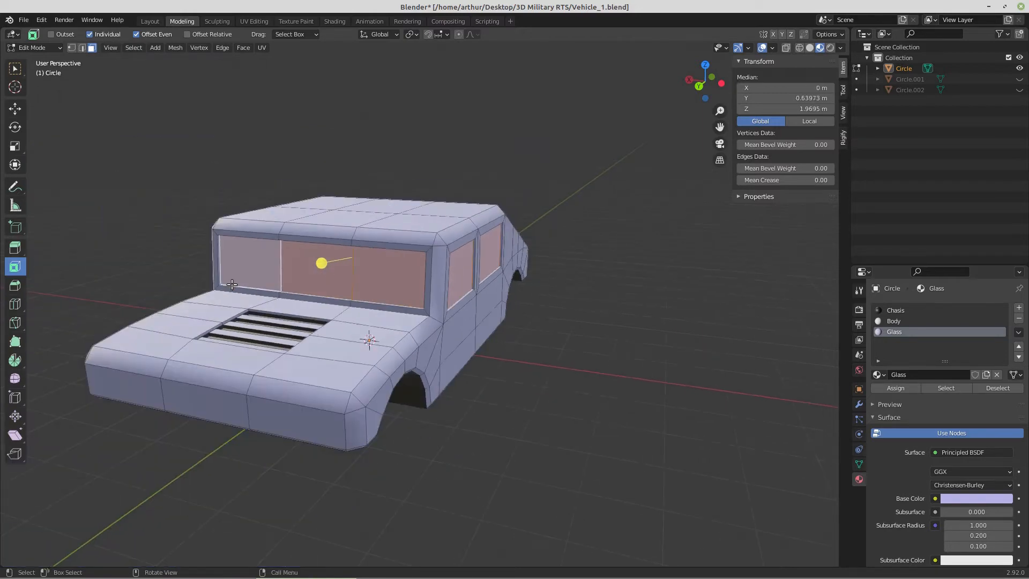
pyautogui.moveTo(319, 341); pyautogui.dragTo(270, 305, button='middle')
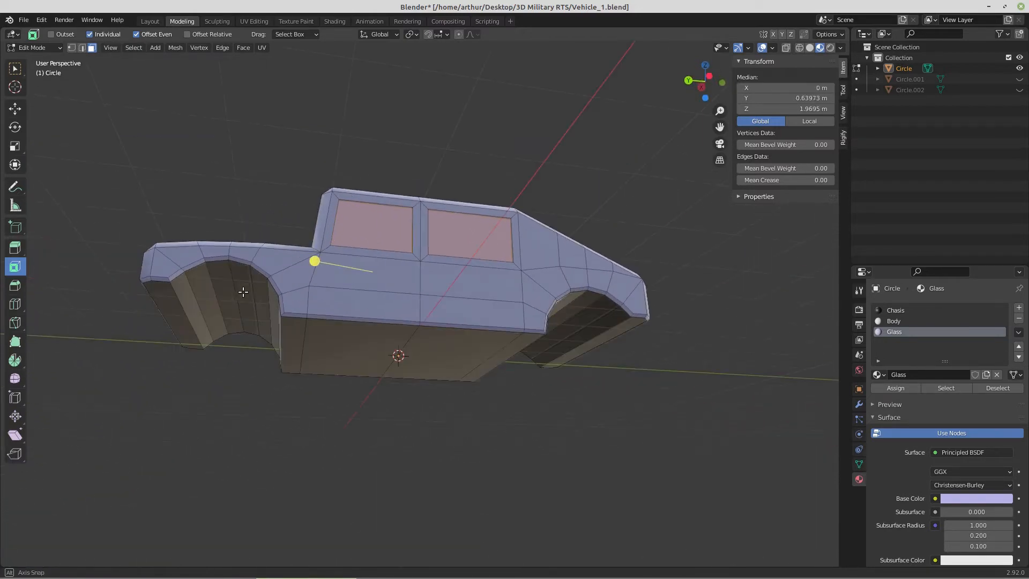
# - Add all Chasis material faces to the selection, invert it, and assign the Body material to the resulting faces
pyautogui.click(895, 311)
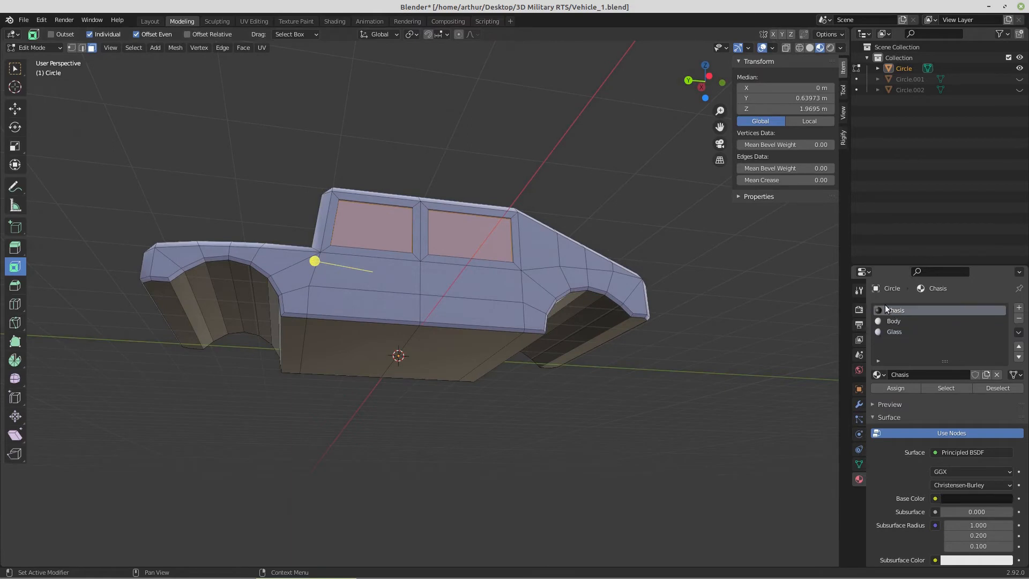
pyautogui.click(946, 388)
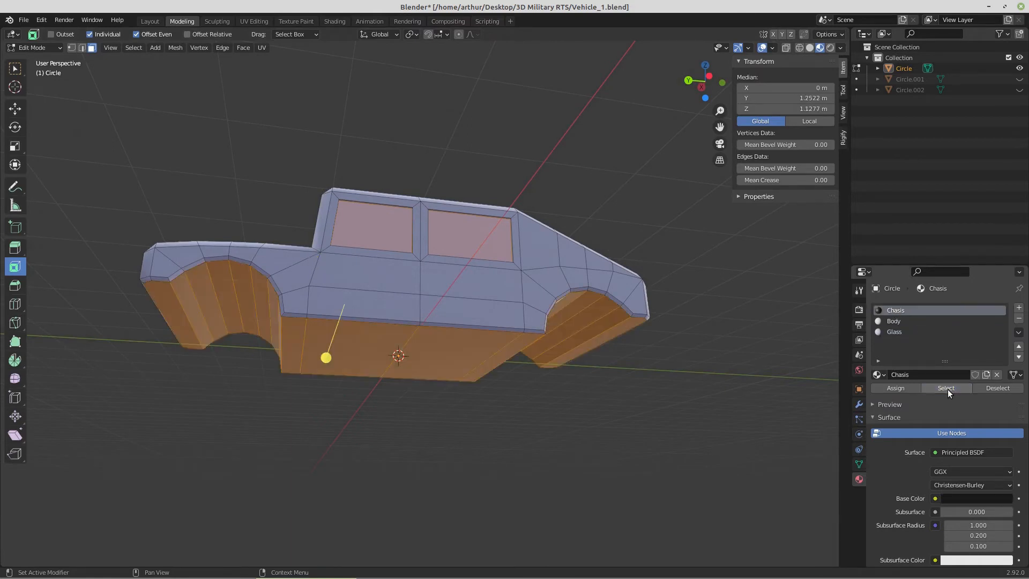
pyautogui.press('ctrl')
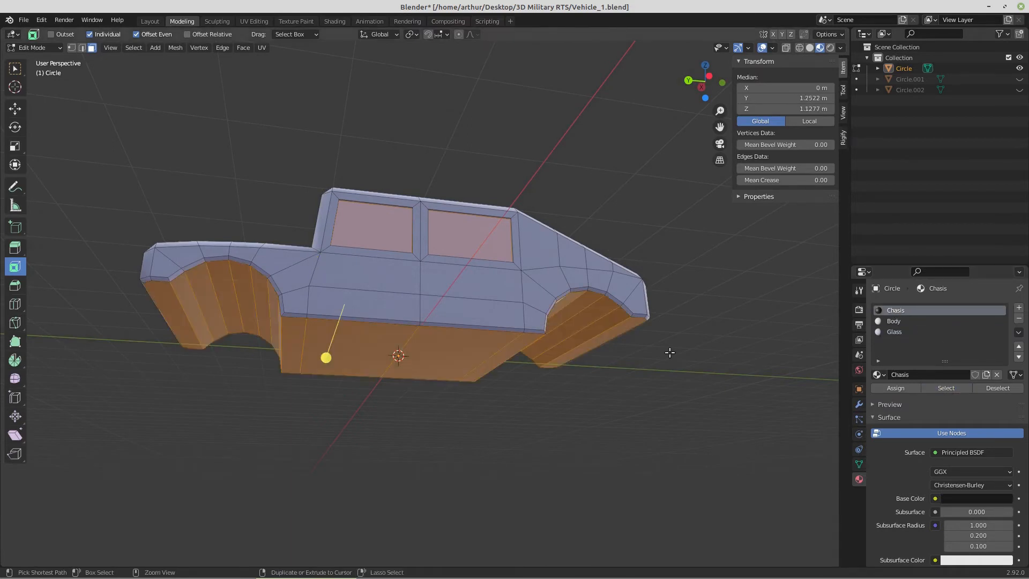
pyautogui.hotkey('ctrl', 'i')
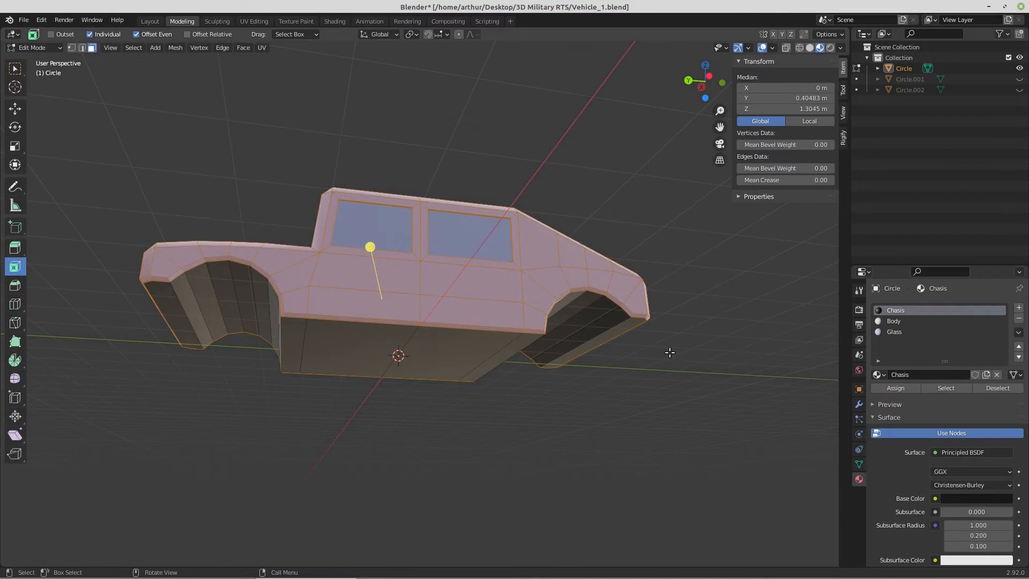
pyautogui.click(894, 321)
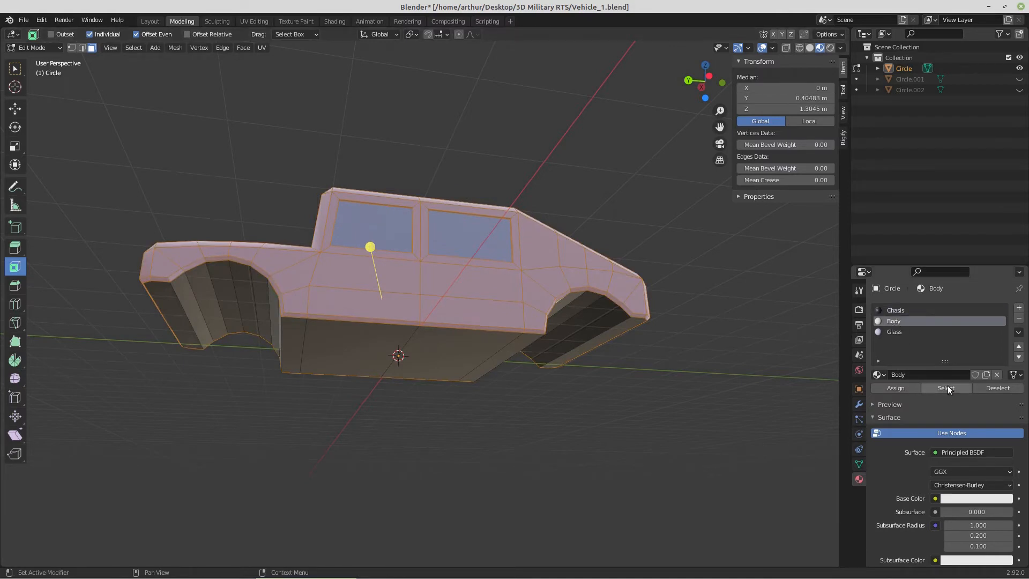
pyautogui.click(890, 388)
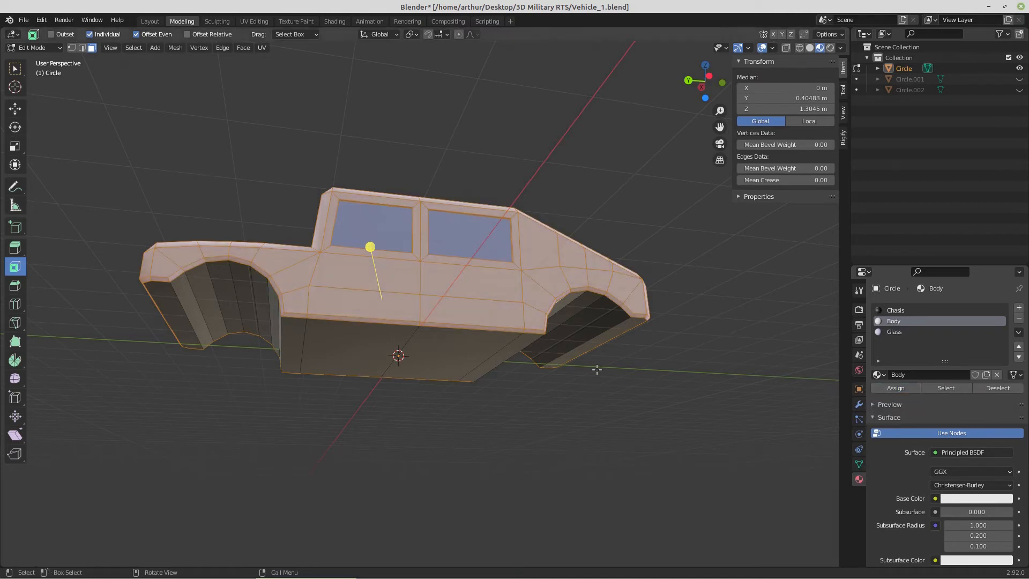
# - Switch to the UV Editing workspace and unwrap the selected body faces
pyautogui.moveTo(495, 360); pyautogui.dragTo(472, 366, button='middle')
pyautogui.scroll(-2, 526, 413)
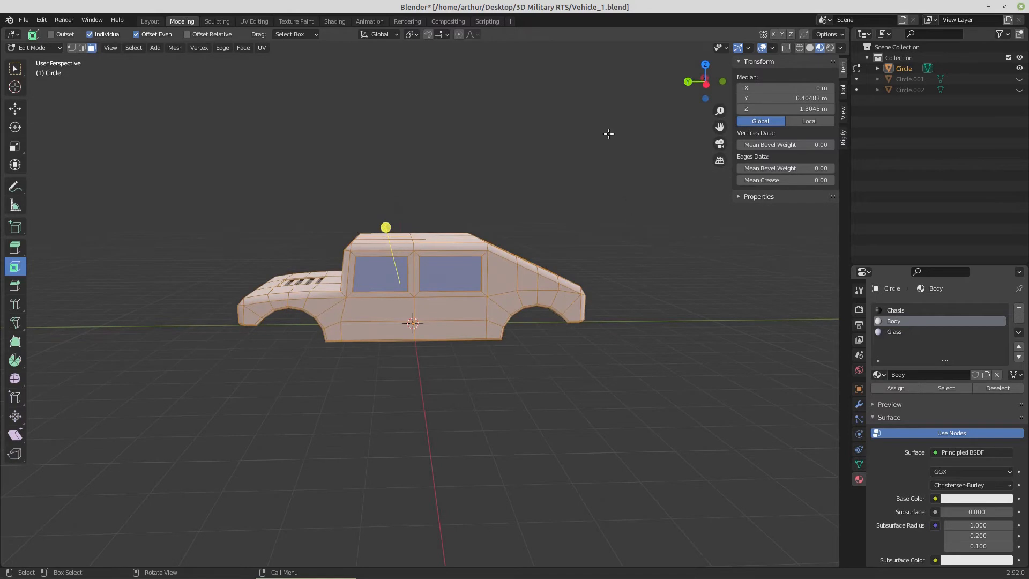
pyautogui.click(254, 21)
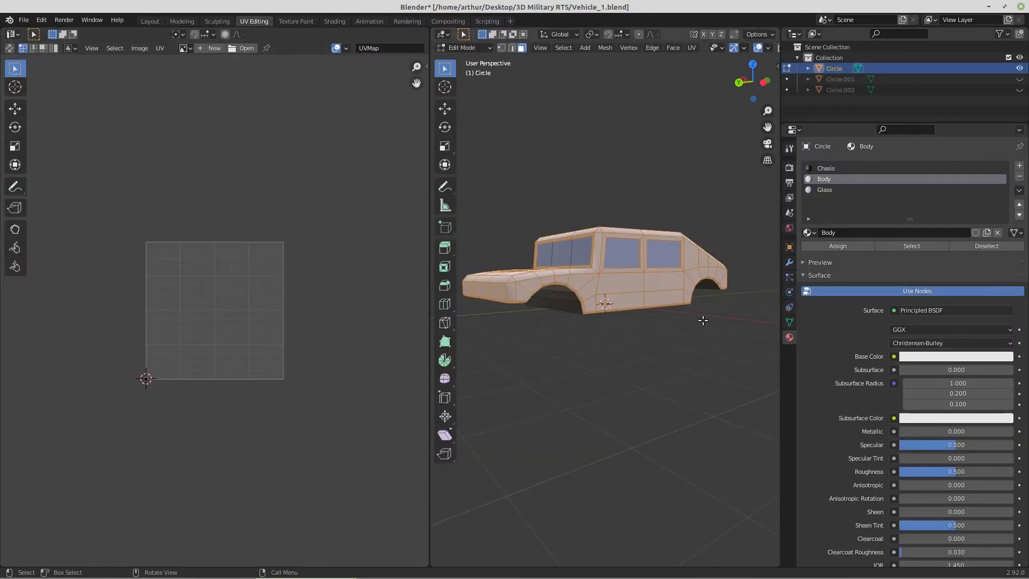
pyautogui.moveTo(613, 338); pyautogui.dragTo(651, 311, button='middle')
pyautogui.click(690, 48)
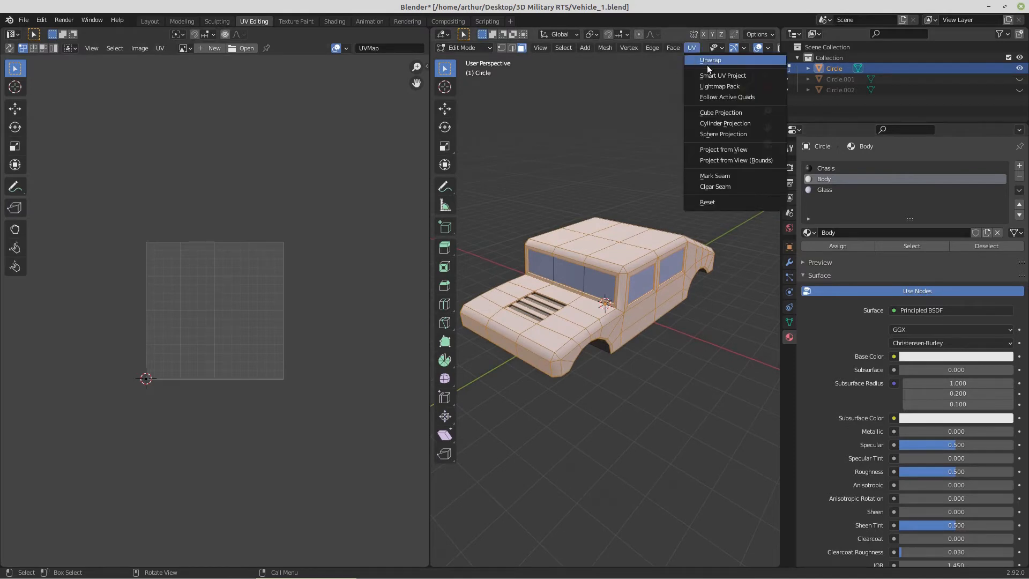
pyautogui.click(707, 61)
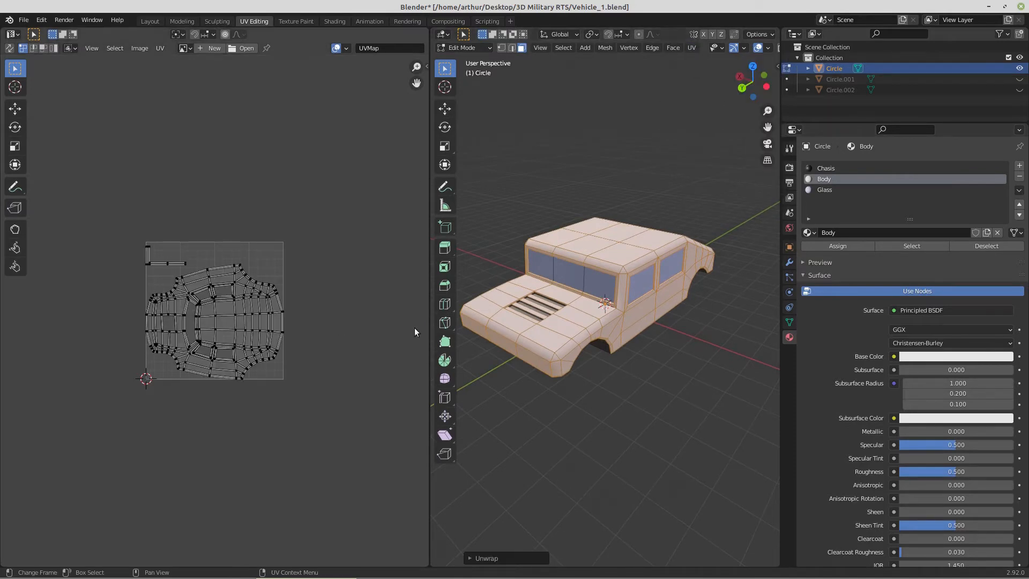
# - Set the Body material's Base Color to an Image Texture using green_camo.png, and check the camouflage around the vehicle with nothing selected
pyautogui.click(895, 357)
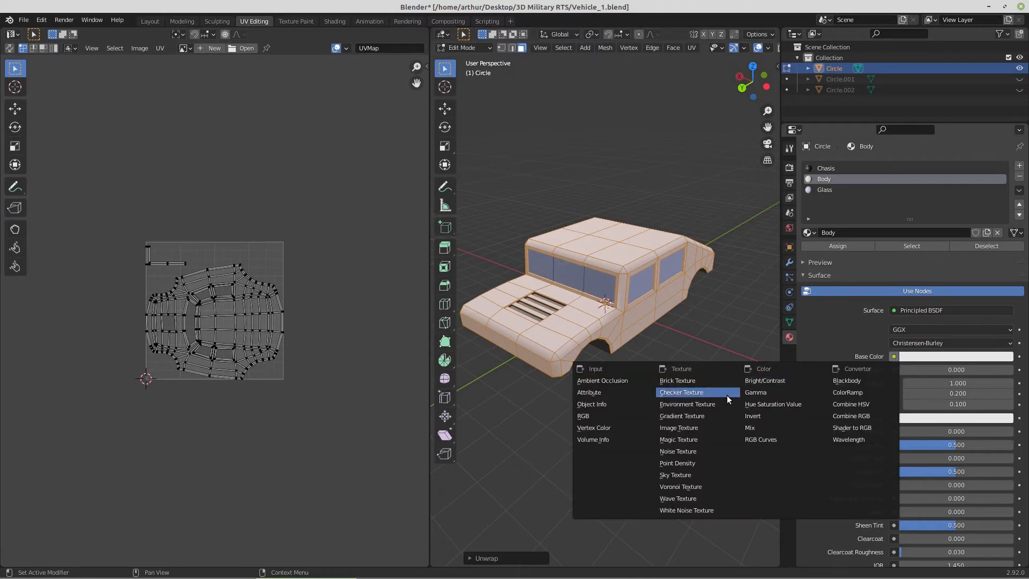
pyautogui.click(694, 428)
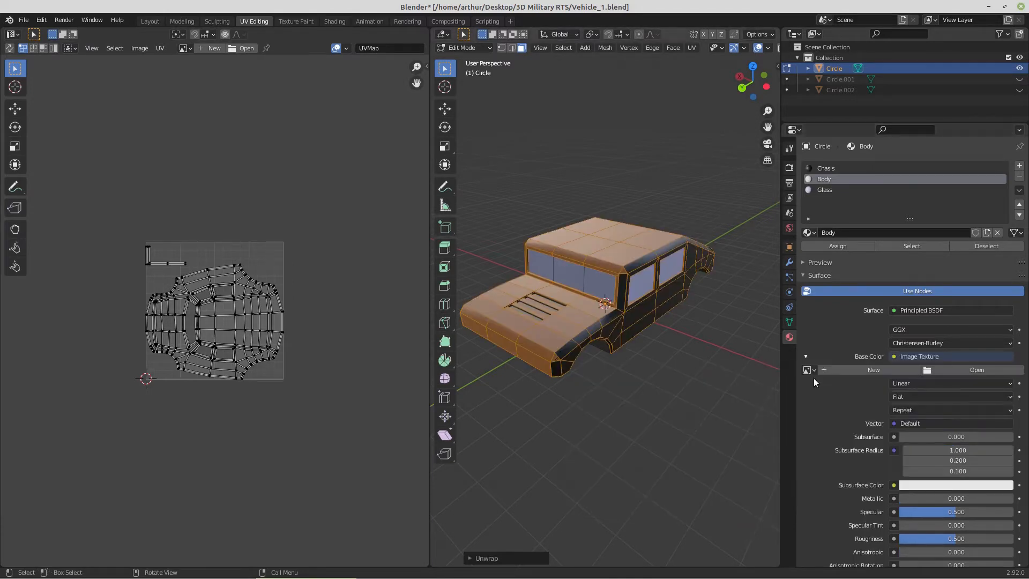
pyautogui.click(966, 368)
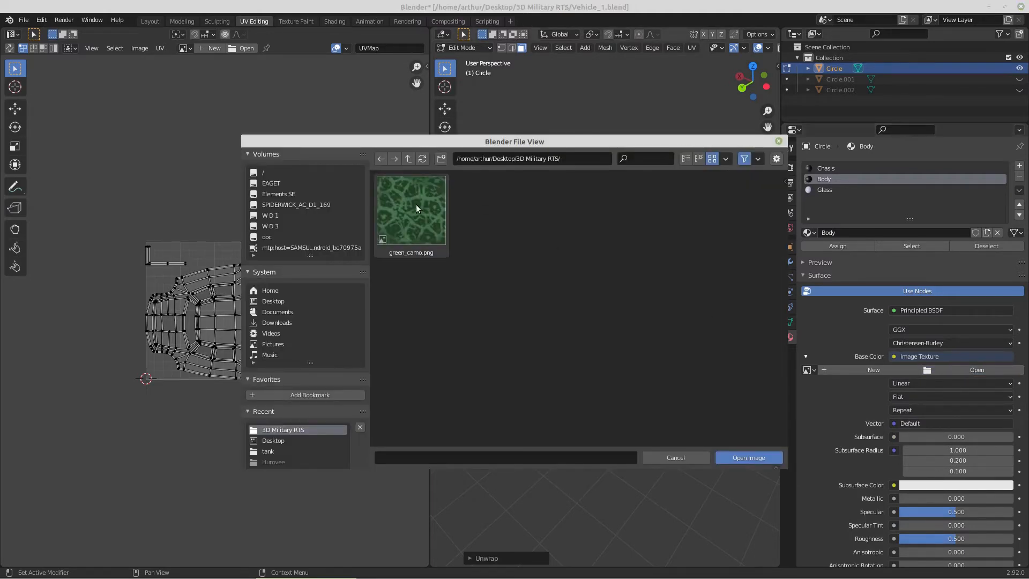
pyautogui.doubleClick(403, 221)
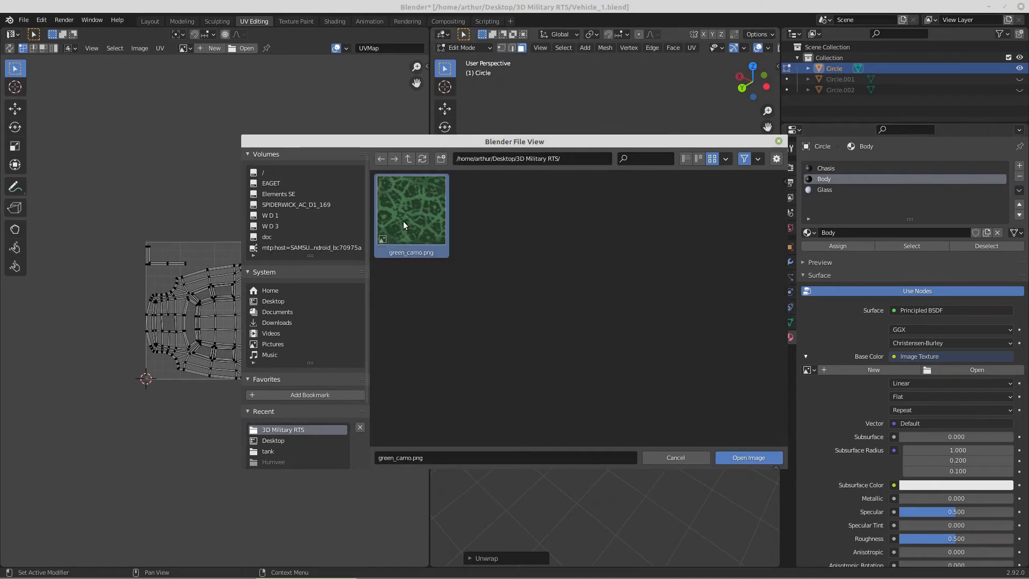
pyautogui.moveTo(602, 326); pyautogui.dragTo(571, 319, button='middle')
pyautogui.click(609, 379)
pyautogui.moveTo(609, 380); pyautogui.dragTo(680, 361, button='middle')
pyautogui.moveTo(612, 336); pyautogui.dragTo(639, 316, button='middle')
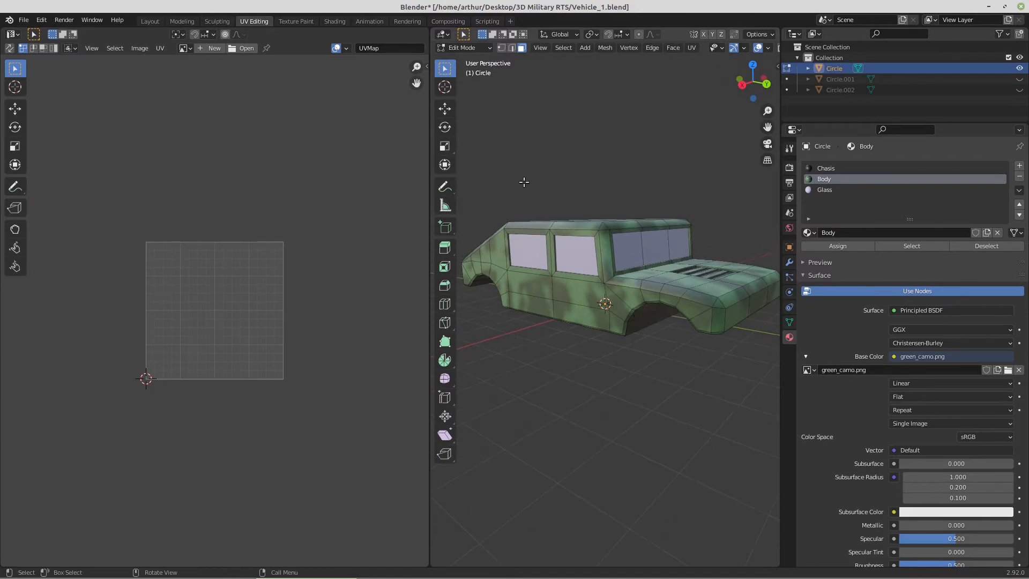
pyautogui.press('KP_1')
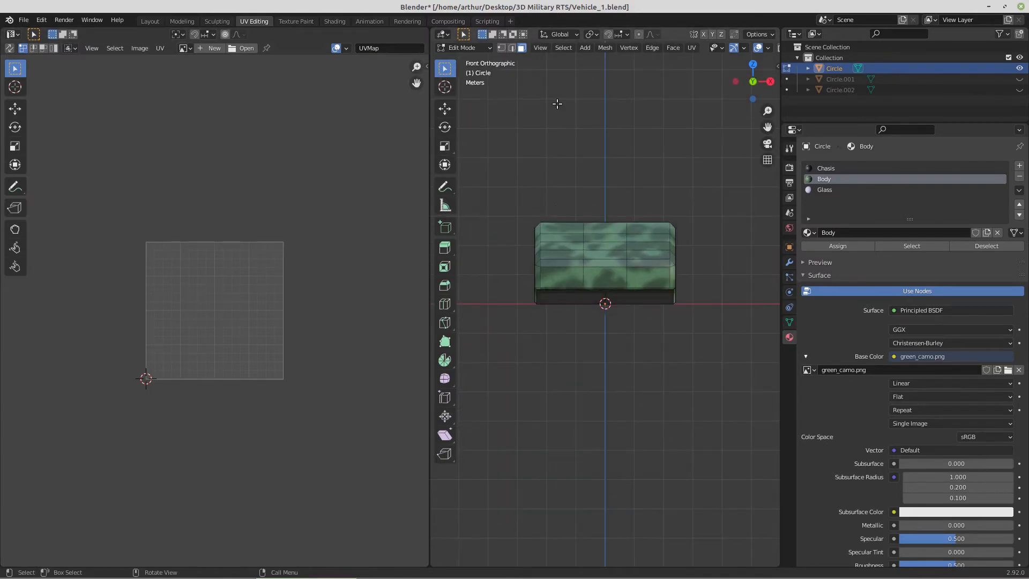
# - Return to the Modeling workspace and enable vertex selection with X-ray on the vehicle mesh
pyautogui.click(178, 24)
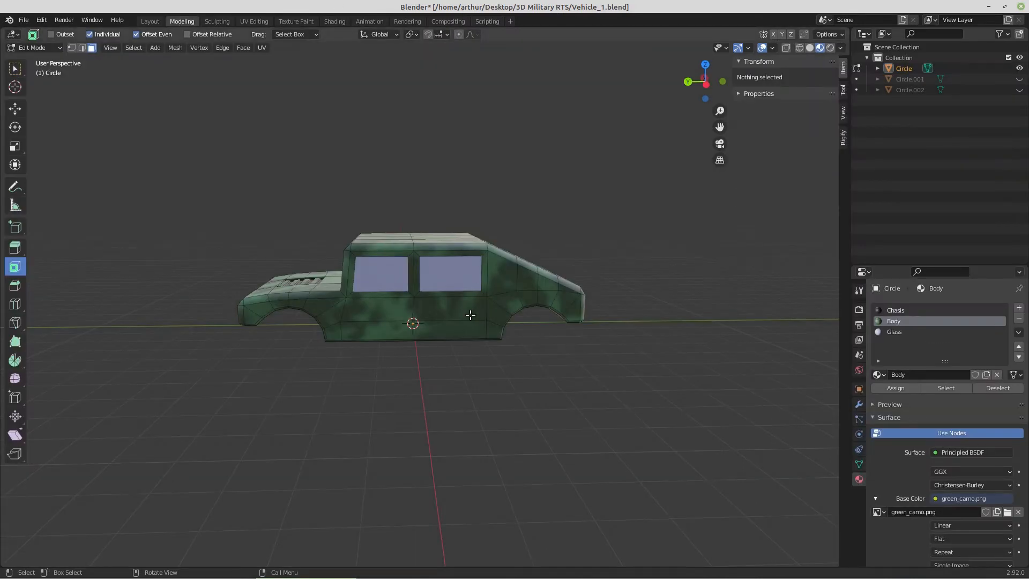
pyautogui.press('KP_3')
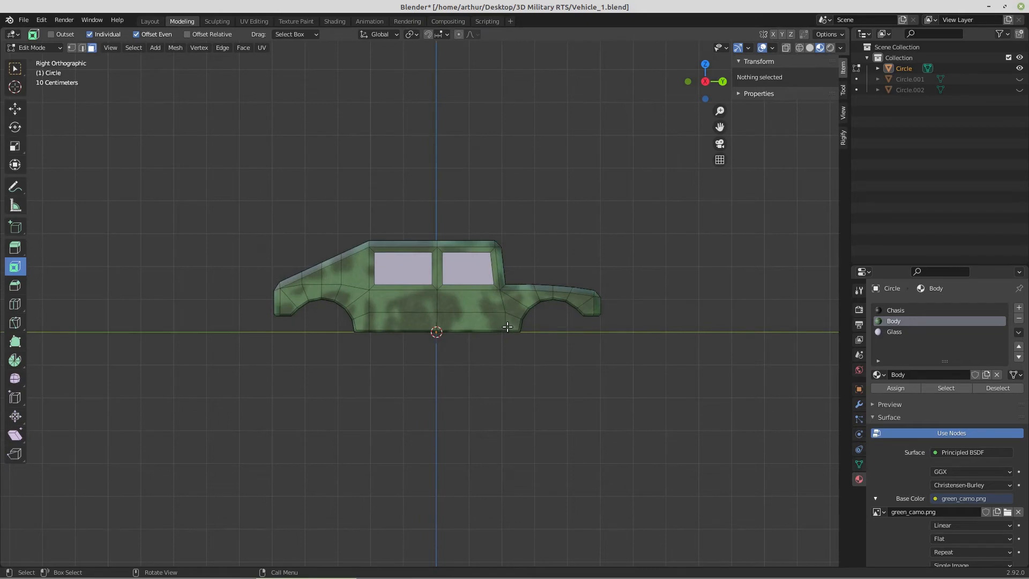
pyautogui.keyDown('shift'); pyautogui.moveTo(476, 335); pyautogui.dragTo(397, 349, button='middle'); pyautogui.keyUp('shift')
pyautogui.scroll(7, 450, 347)
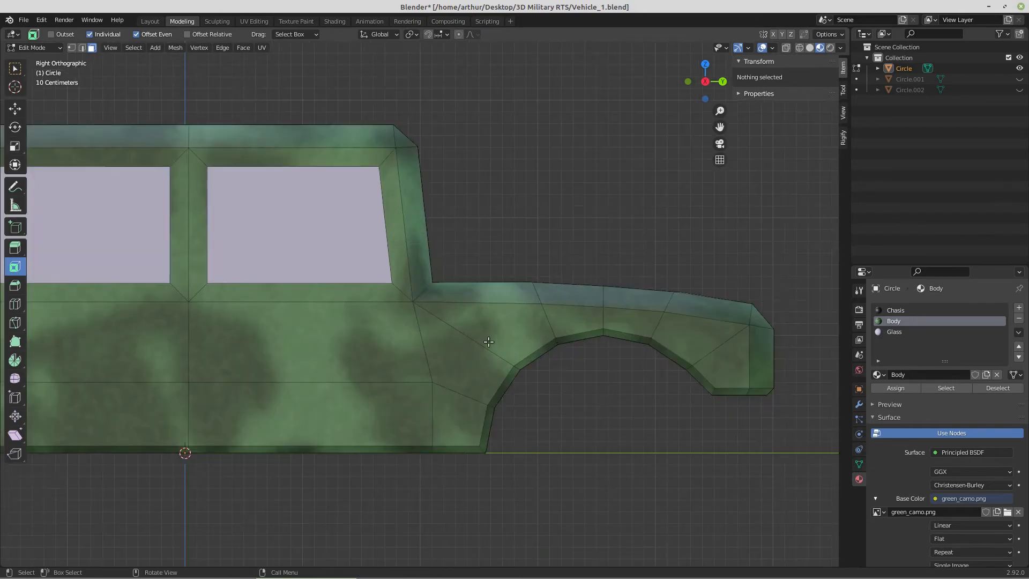
pyautogui.moveTo(488, 342); pyautogui.dragTo(469, 352, button='middle')
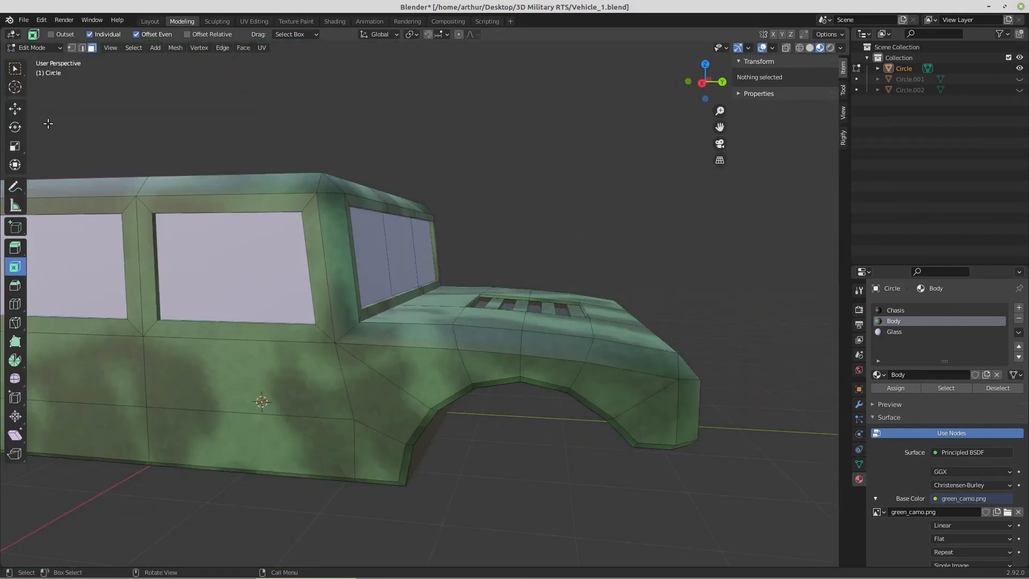
pyautogui.click(72, 48)
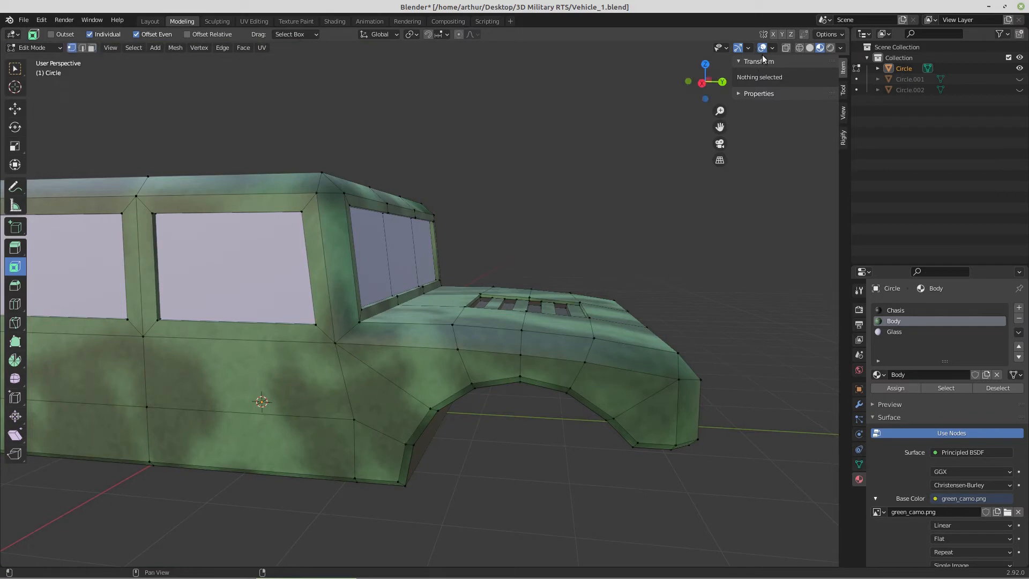
pyautogui.click(786, 48)
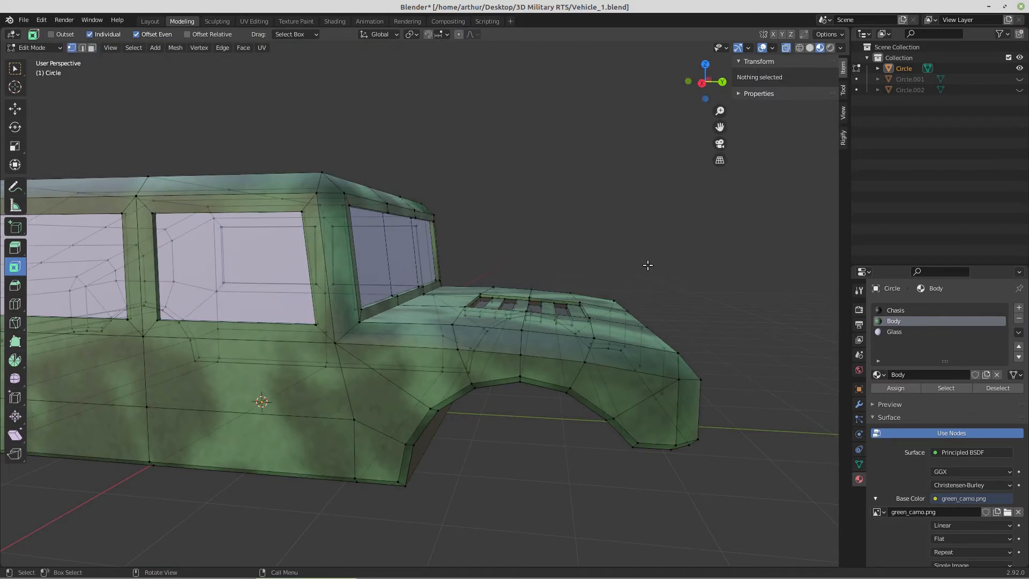
# - In the right orthographic view, select all vertices of the vehicle's front end and activate the Move tool
pyautogui.press('KP_3')
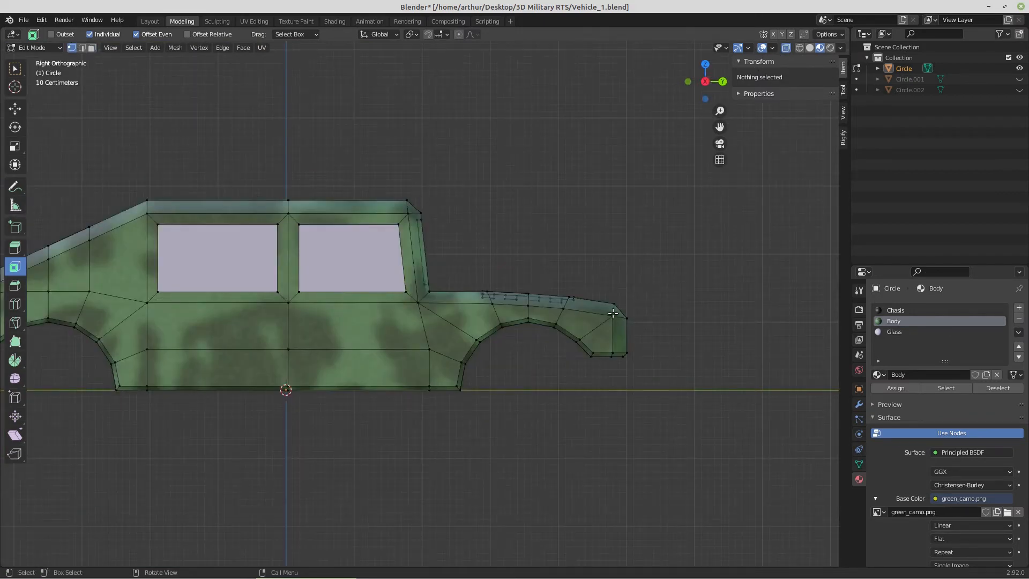
pyautogui.keyDown('shift'); pyautogui.moveTo(648, 349); pyautogui.dragTo(582, 385, button='middle'); pyautogui.keyUp('shift')
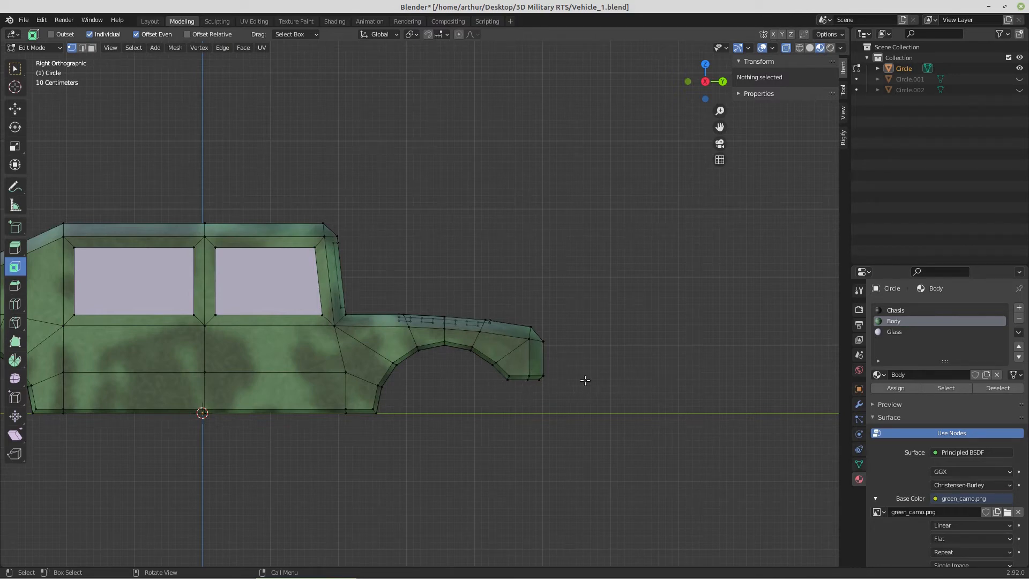
pyautogui.keyDown('shift'); pyautogui.moveTo(607, 380); pyautogui.dragTo(555, 321, button='middle'); pyautogui.keyUp('shift')
pyautogui.scroll(3, 572, 391)
pyautogui.scroll(2, 556, 316)
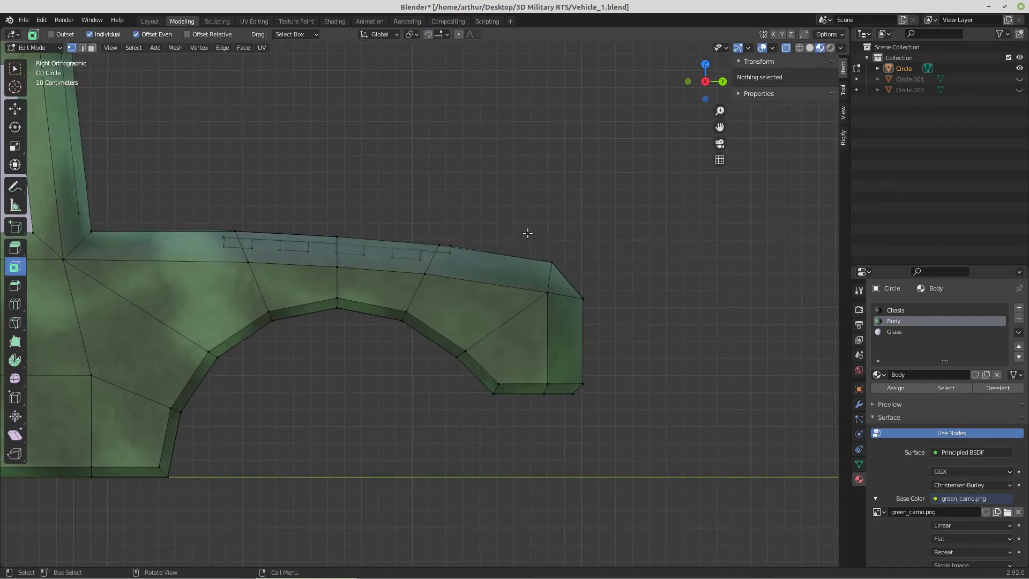
pyautogui.moveTo(528, 233); pyautogui.dragTo(609, 428)
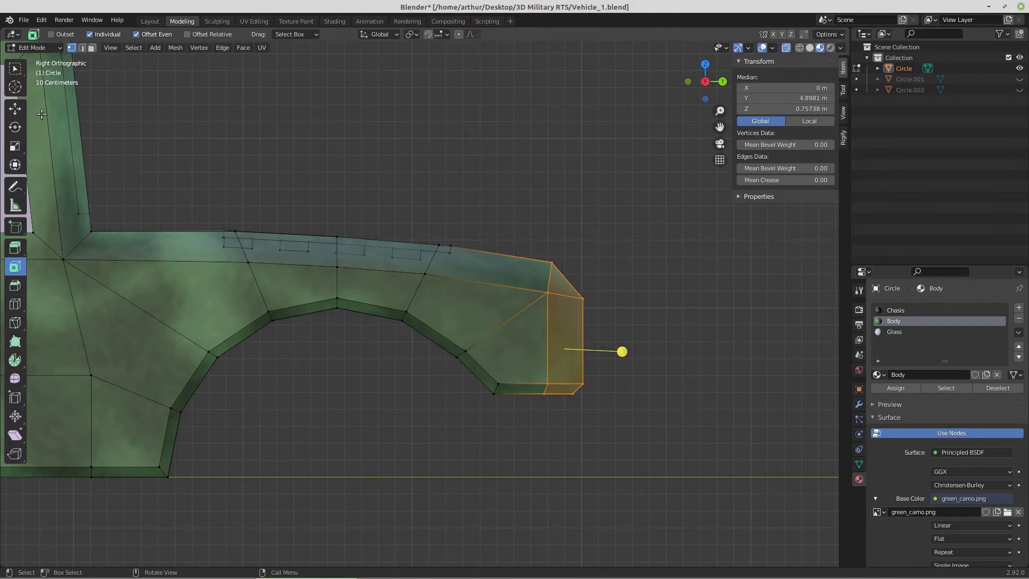
pyautogui.click(15, 108)
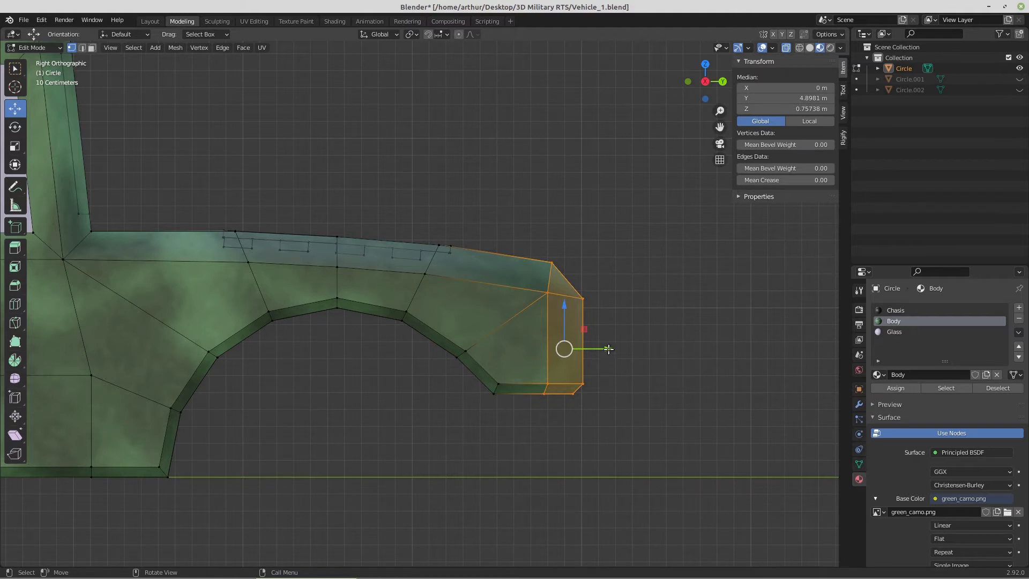
# - Shift the front-end vertices back along Y to the wheel arch, and move the front face's vertices back to a median Y of about 4.56 m
pyautogui.moveTo(609, 349); pyautogui.dragTo(558, 348)
pyautogui.moveTo(583, 276); pyautogui.dragTo(519, 421)
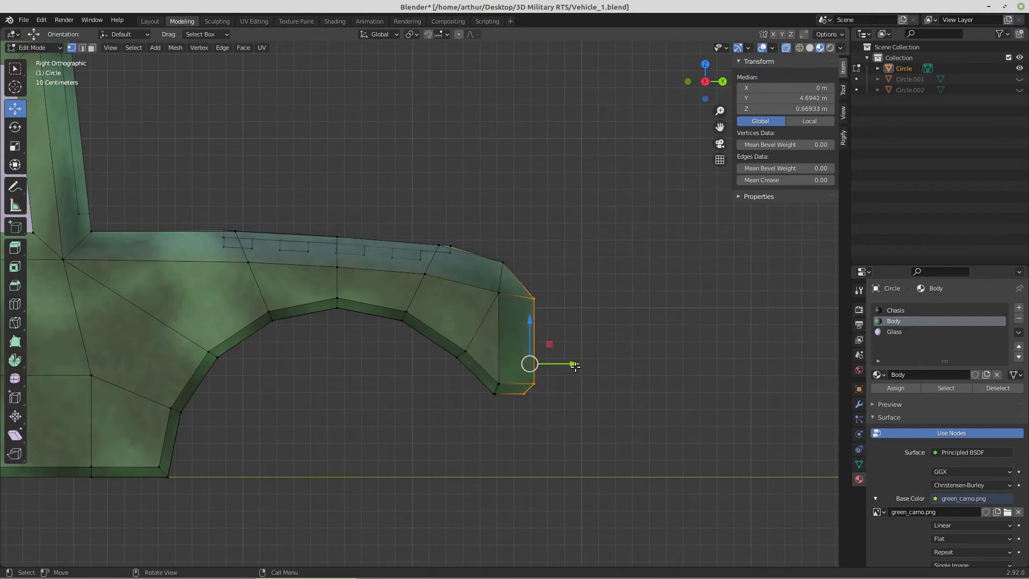
pyautogui.moveTo(574, 366); pyautogui.dragTo(552, 362)
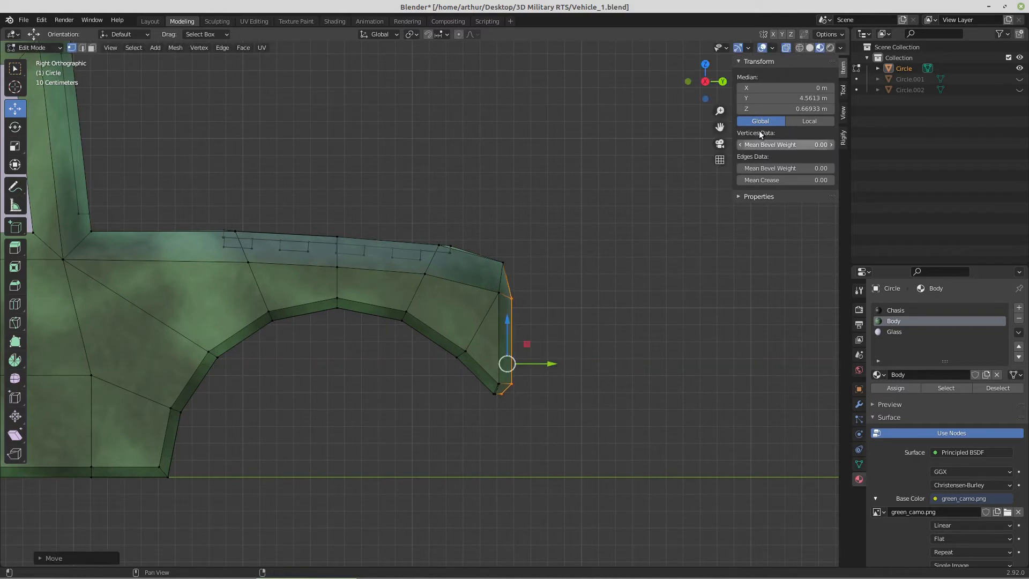
# - Merge the two pairs of overlapping vertices at the lower front fender corner on the positive X side, each at center
pyautogui.scroll(1, 556, 433)
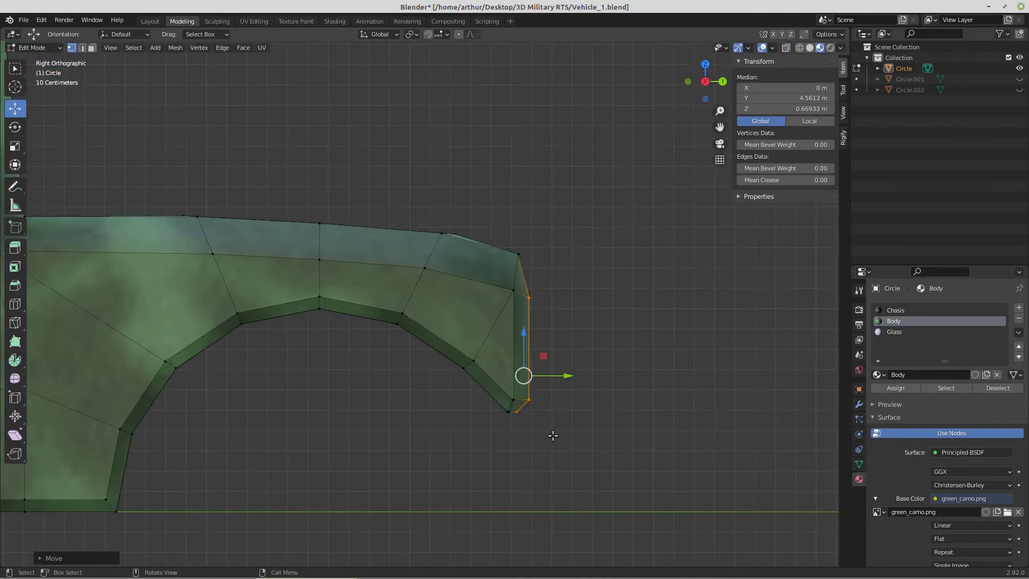
pyautogui.click(512, 400)
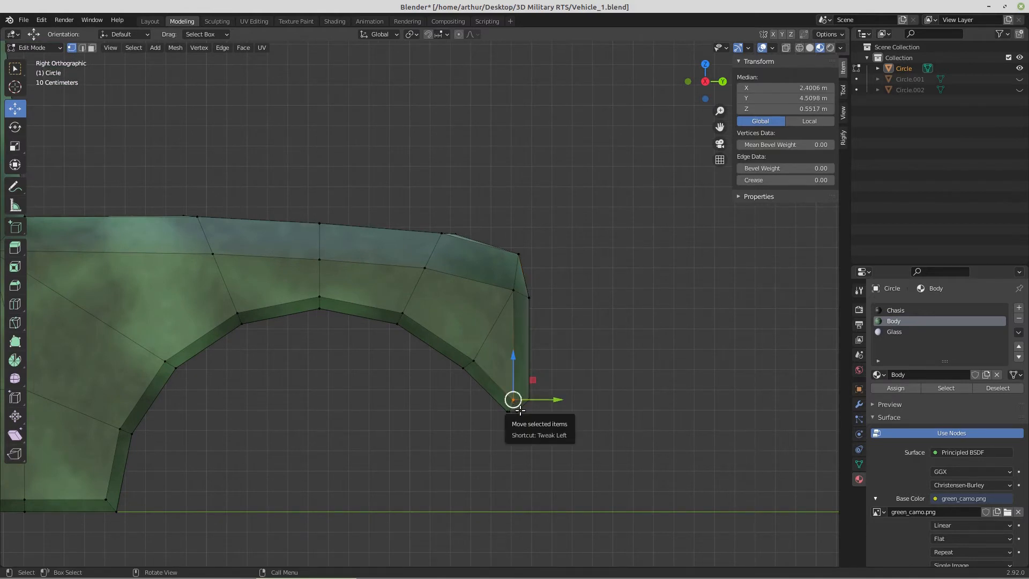
pyautogui.press('m')
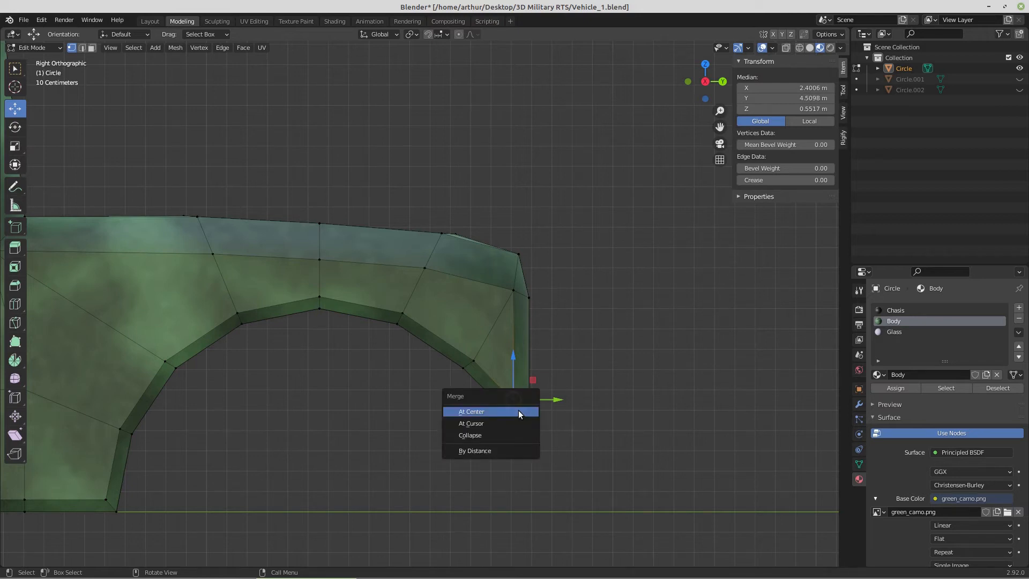
pyautogui.click(518, 411)
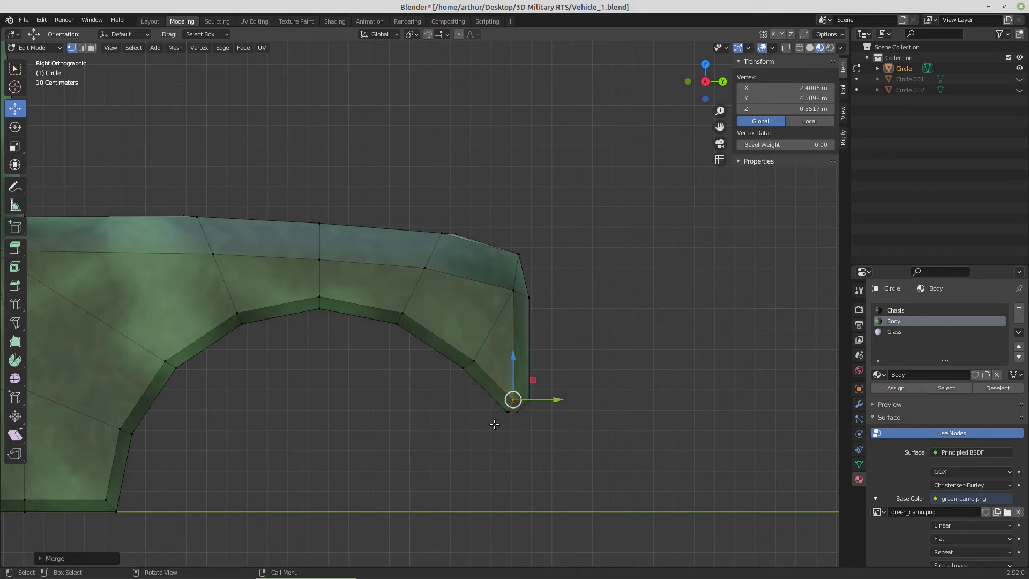
pyautogui.moveTo(495, 425); pyautogui.dragTo(512, 410)
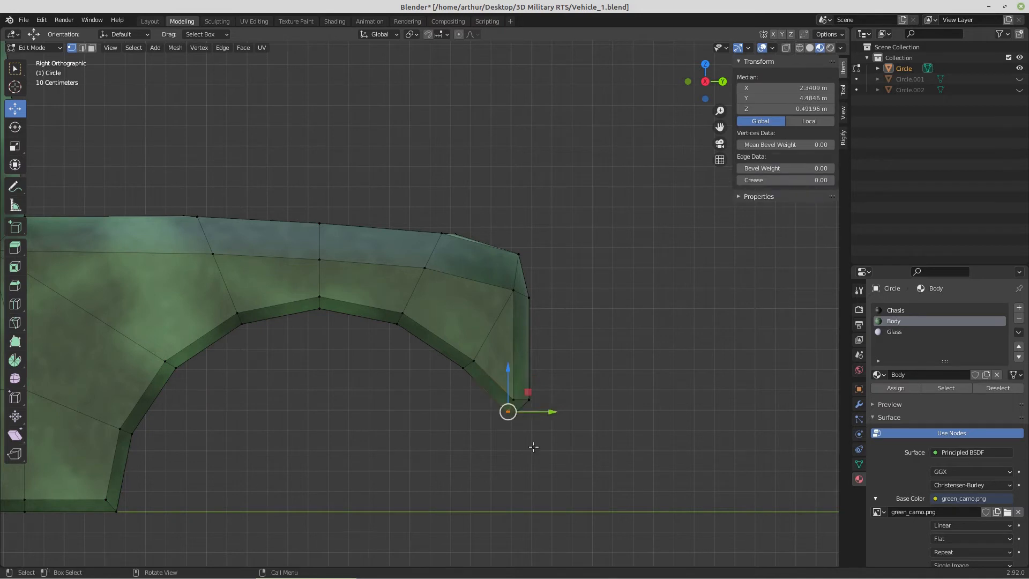
pyautogui.press('m')
pyautogui.click(534, 447)
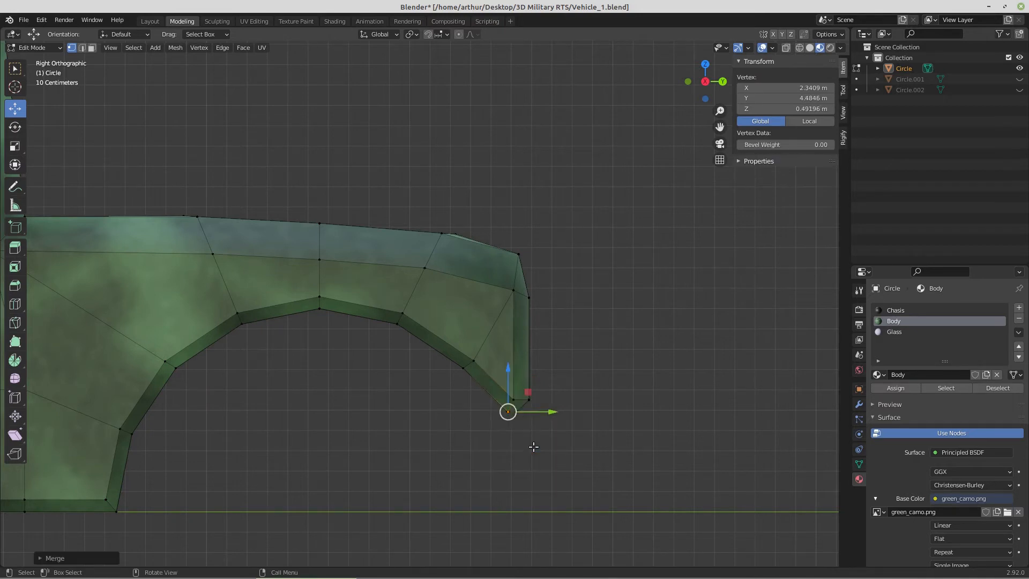
# - Undo back to the overlapping vertices at the wheel arch's lowest front point on the positive X side and merge them at center
pyautogui.moveTo(533, 436); pyautogui.dragTo(534, 435, button='middle')
pyautogui.scroll(-2, 533, 434)
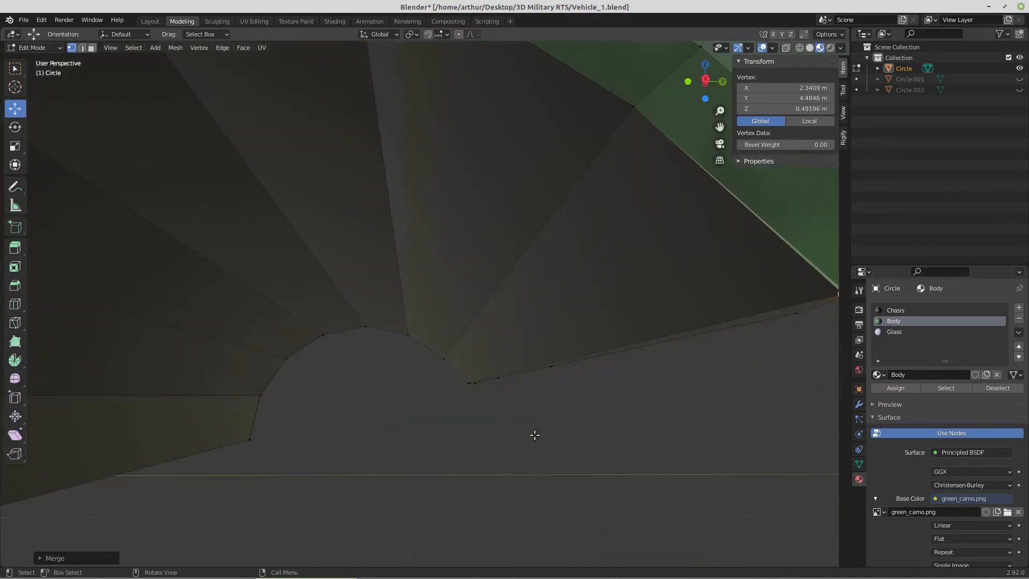
pyautogui.scroll(-1, 579, 393)
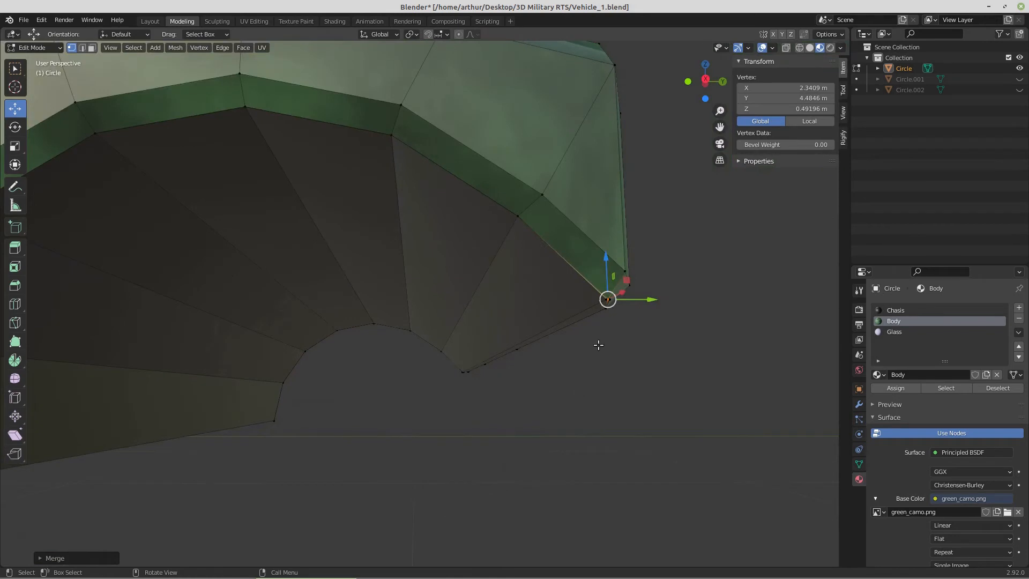
pyautogui.moveTo(604, 299); pyautogui.dragTo(607, 302)
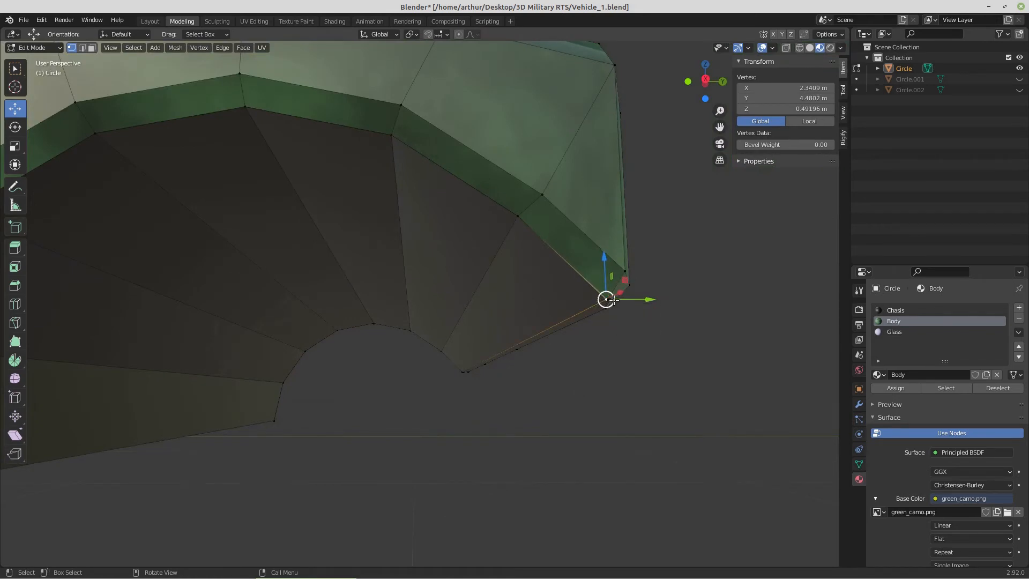
pyautogui.hotkey('ctrl', 'z')
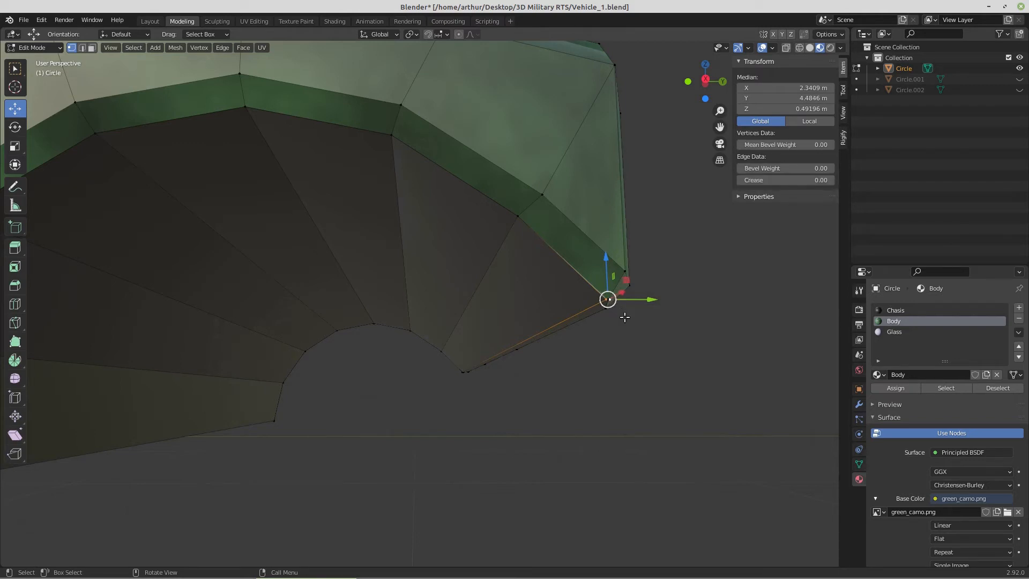
pyautogui.press('m')
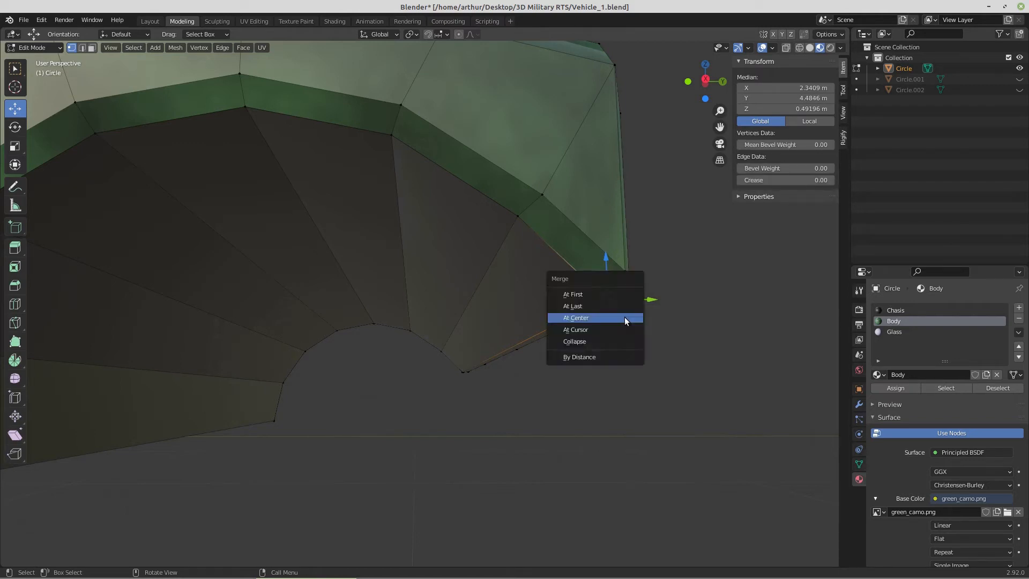
pyautogui.click(625, 317)
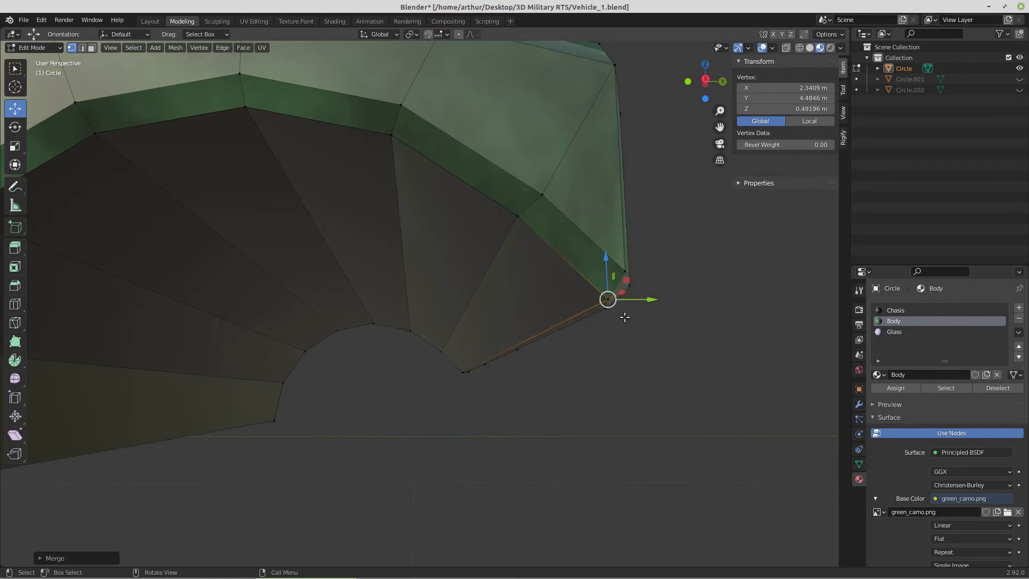
# - Merge the overlapping vertex pairs at the lower front fender corner on the negative X side, each at center
pyautogui.moveTo(512, 361); pyautogui.dragTo(276, 362, button='middle')
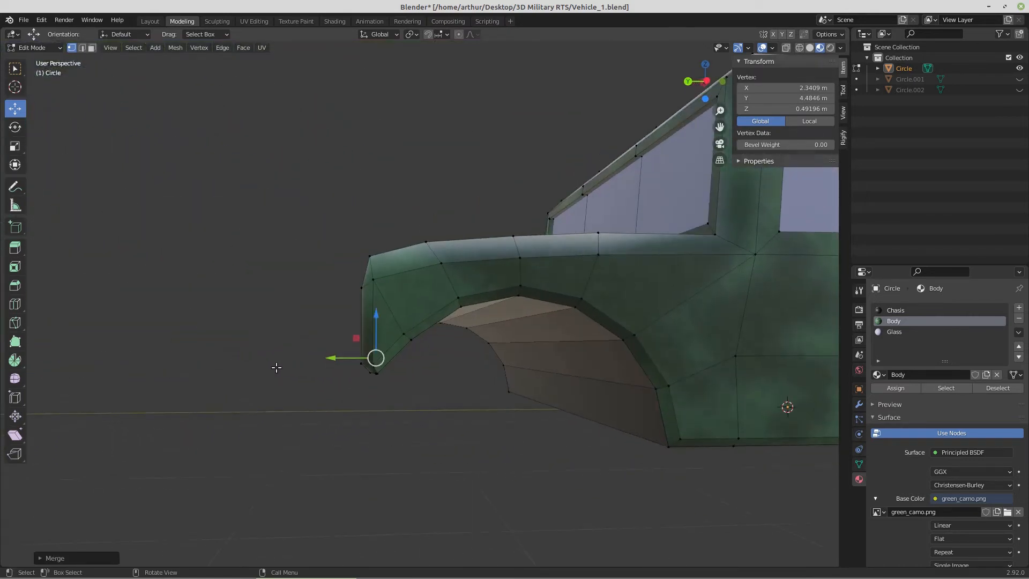
pyautogui.scroll(3, 311, 381)
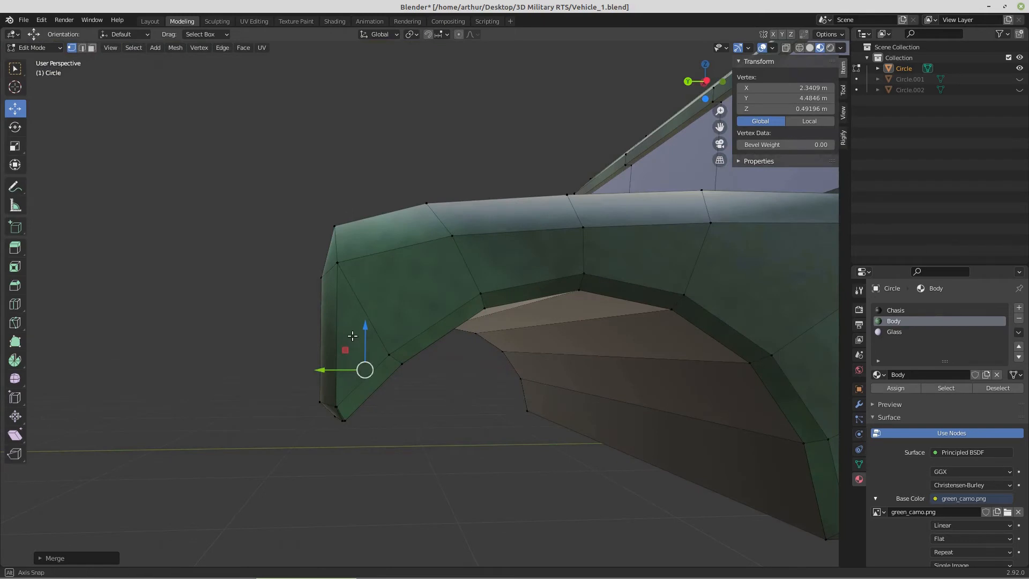
pyautogui.scroll(2, 332, 349)
pyautogui.scroll(1, 307, 348)
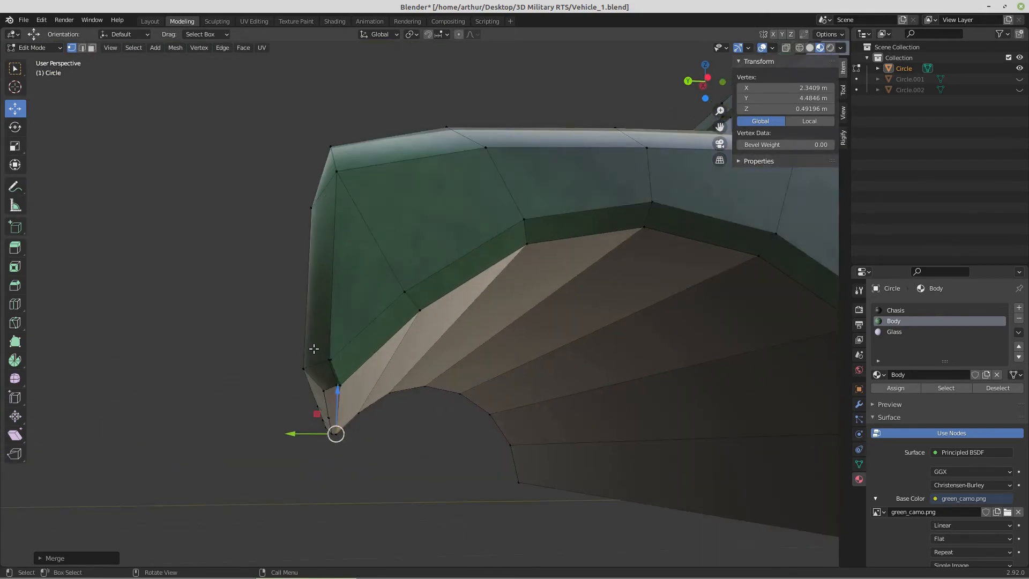
pyautogui.moveTo(314, 349); pyautogui.dragTo(339, 366)
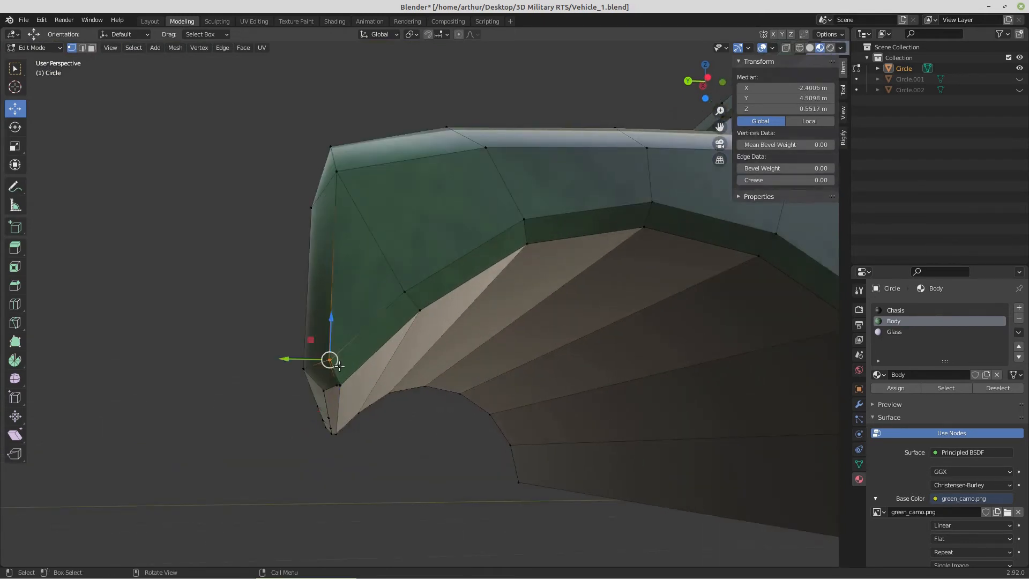
pyautogui.press('m')
pyautogui.click(339, 366)
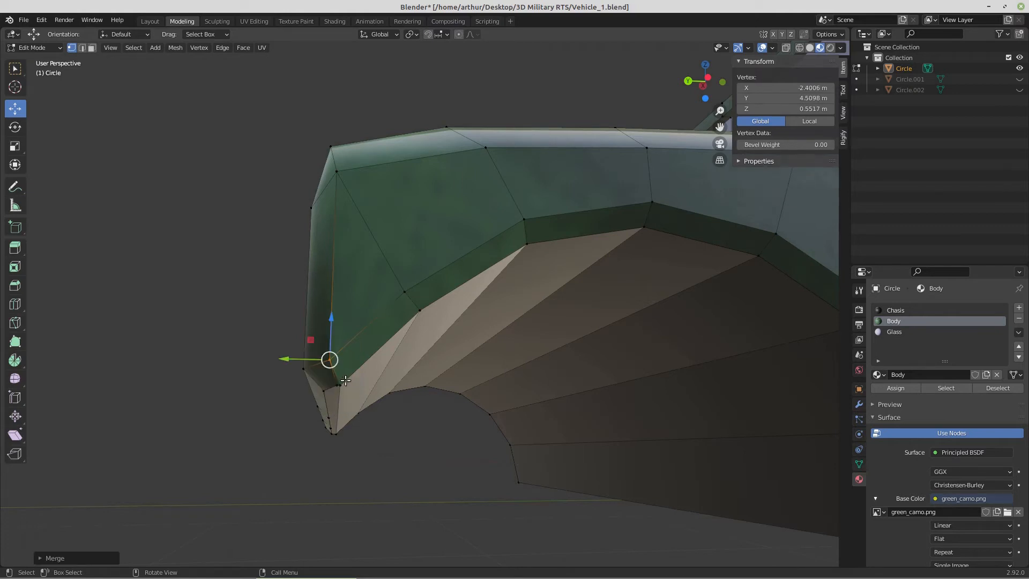
pyautogui.press('m')
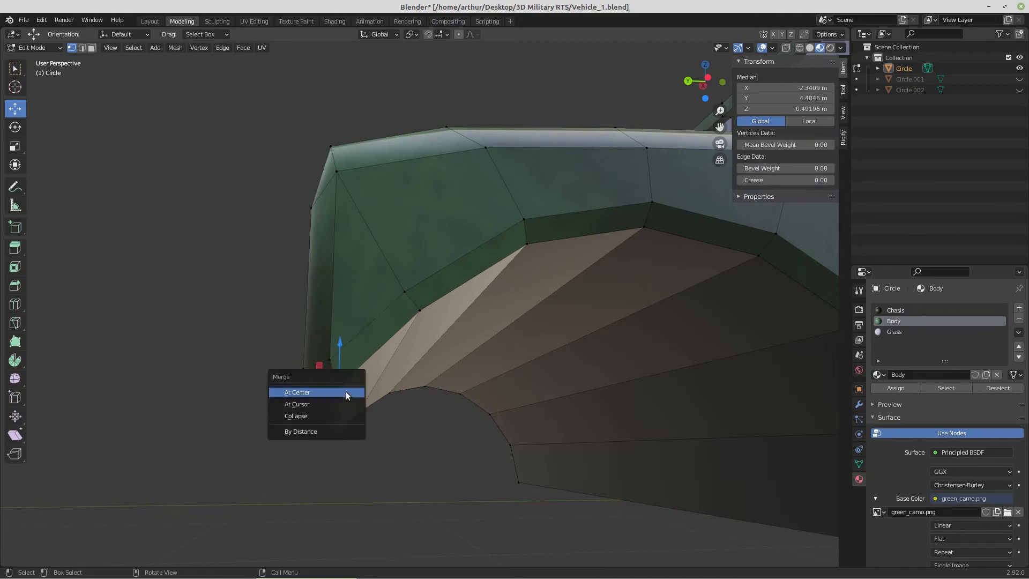
pyautogui.click(346, 392)
# - Add the neighbouring vertex at the negative-X wheel arch's lowest front point to the selection and merge at center
pyautogui.moveTo(333, 387); pyautogui.dragTo(335, 379, button='middle')
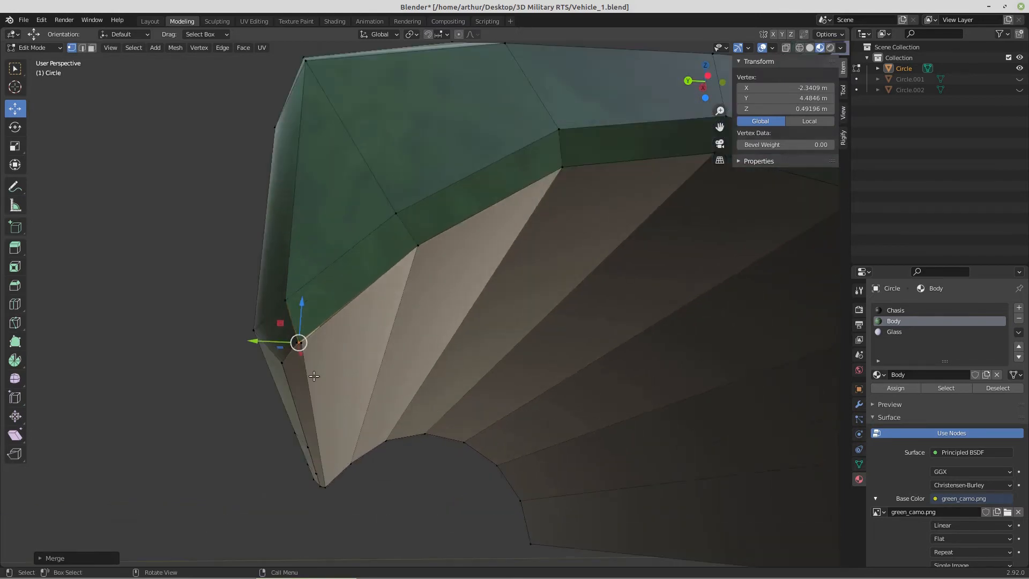
pyautogui.keyDown('shift'); pyautogui.click(311, 349); pyautogui.keyUp('shift')
pyautogui.press('m')
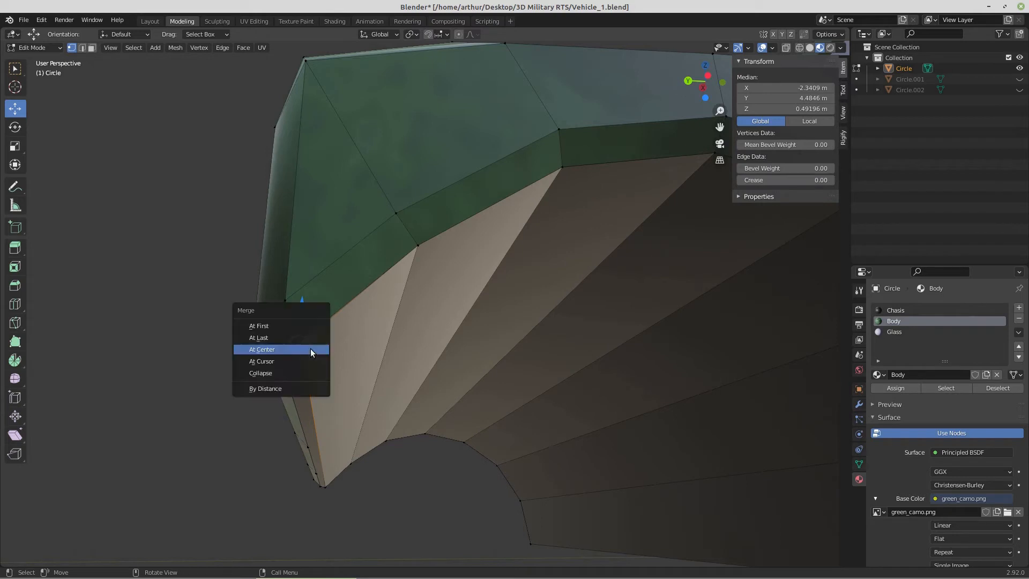
pyautogui.click(311, 351)
# - Examine the merged front fender corners from the side and underneath, and check the whole vehicle body's shape
pyautogui.scroll(-3, 314, 356)
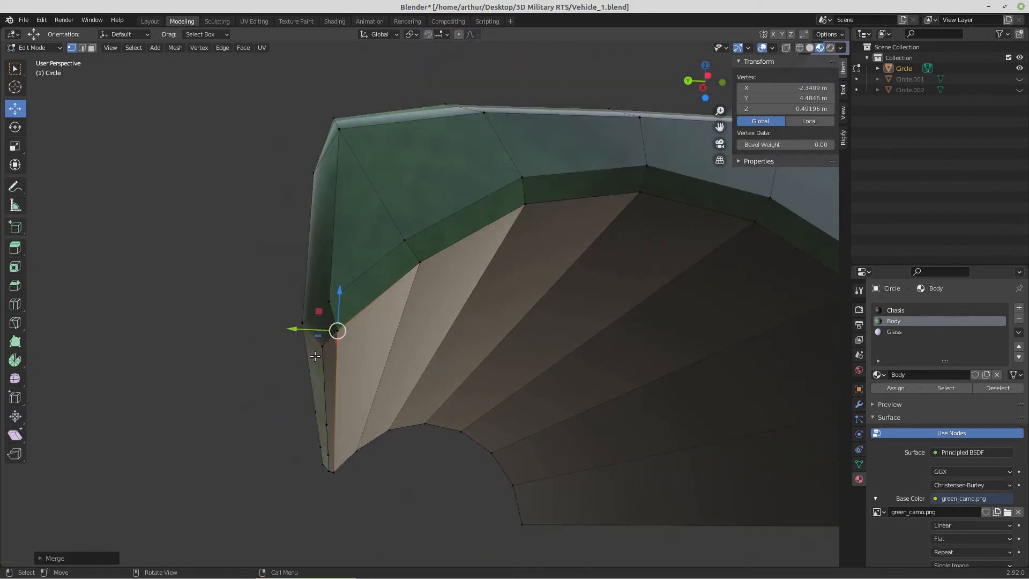
pyautogui.moveTo(315, 356); pyautogui.dragTo(505, 390, button='middle')
pyautogui.scroll(-2, 505, 390)
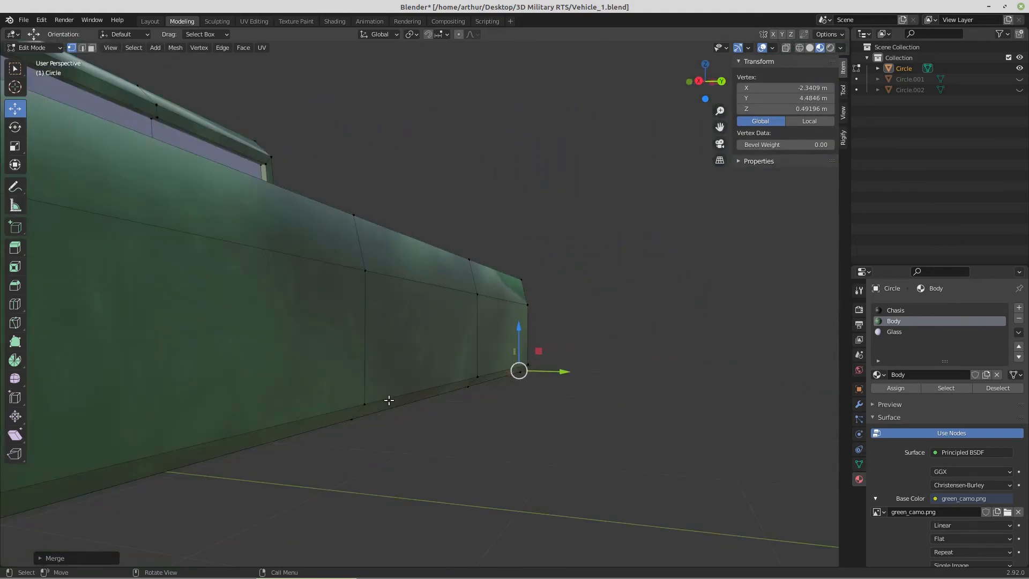
pyautogui.scroll(5, 237, 400)
pyautogui.scroll(-1, 237, 400)
pyautogui.scroll(-1, 319, 402)
pyautogui.scroll(3, 406, 375)
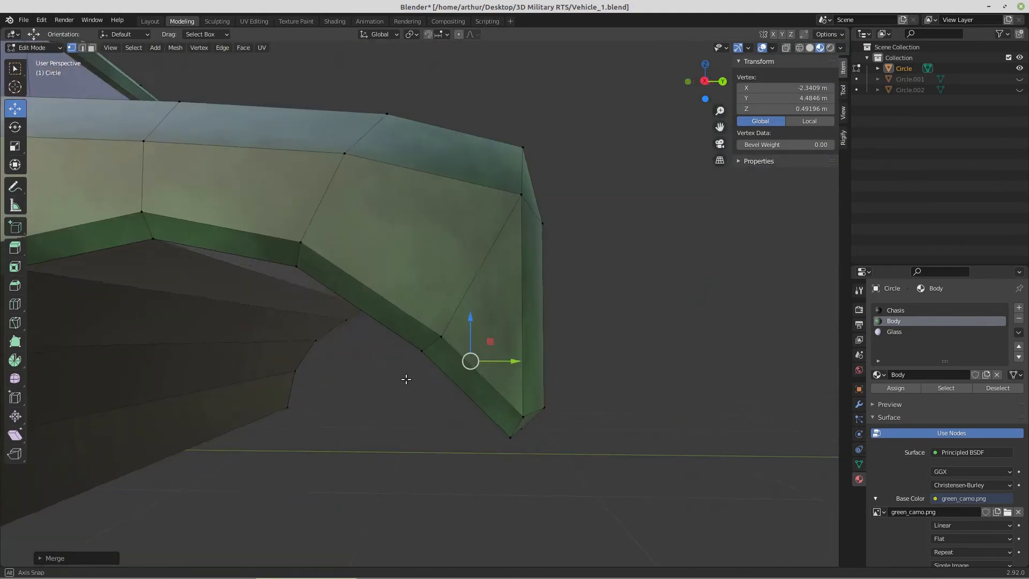
pyautogui.click(475, 331)
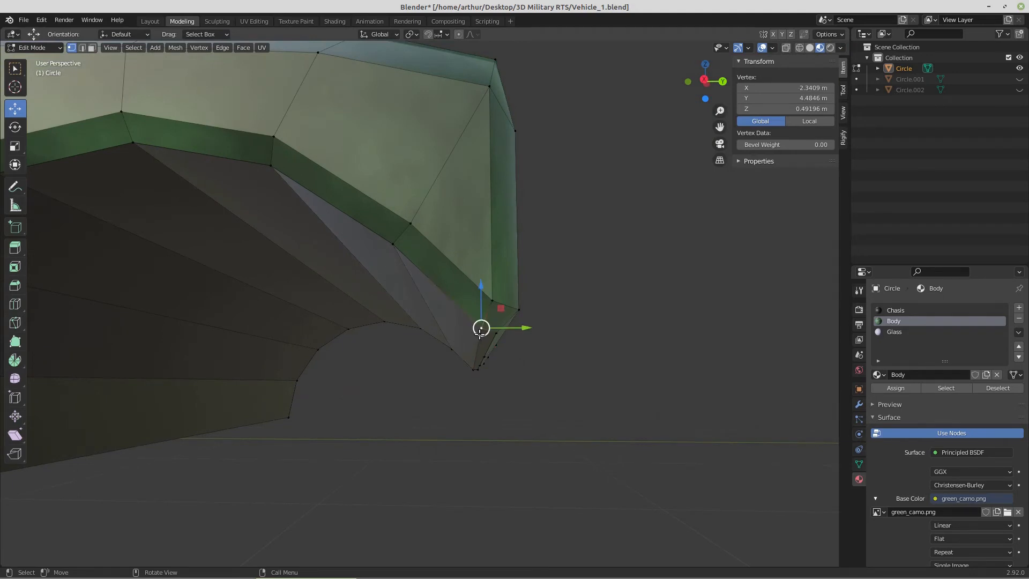
pyautogui.moveTo(481, 328); pyautogui.dragTo(497, 286, button='middle')
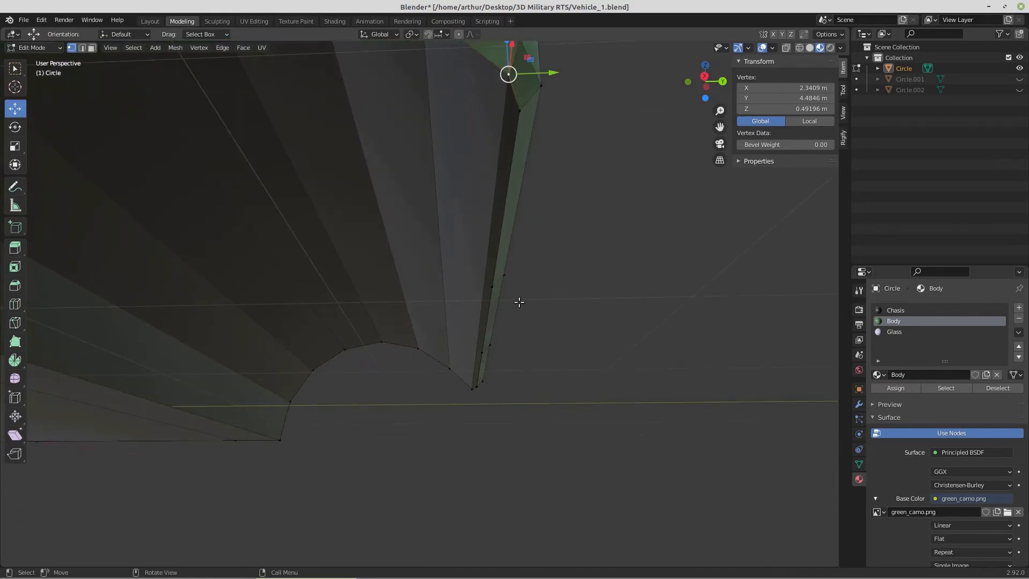
pyautogui.click(558, 294)
pyautogui.moveTo(558, 294); pyautogui.dragTo(530, 305, button='middle')
pyautogui.scroll(-6, 531, 305)
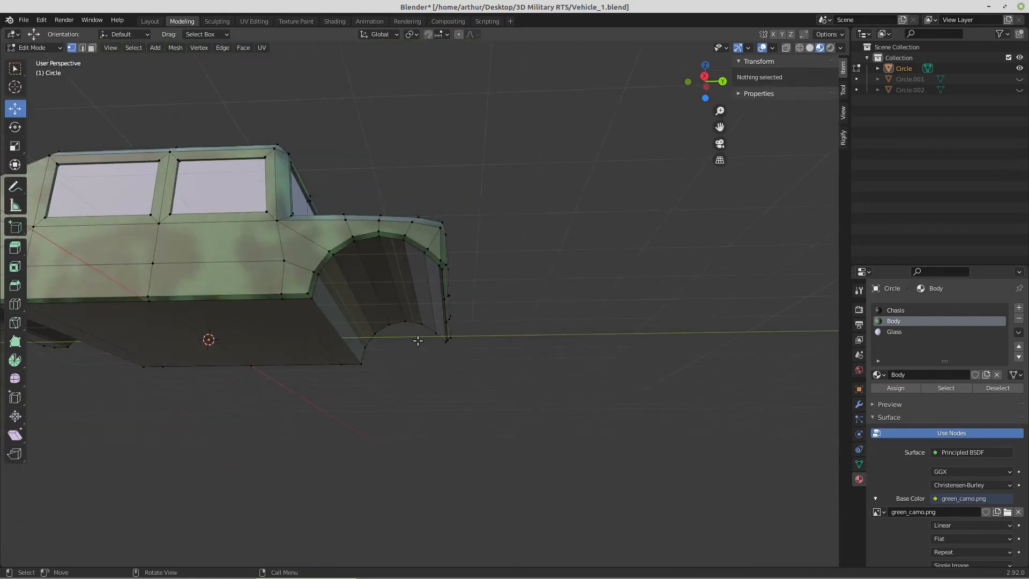
pyautogui.moveTo(418, 341); pyautogui.dragTo(329, 330, button='middle')
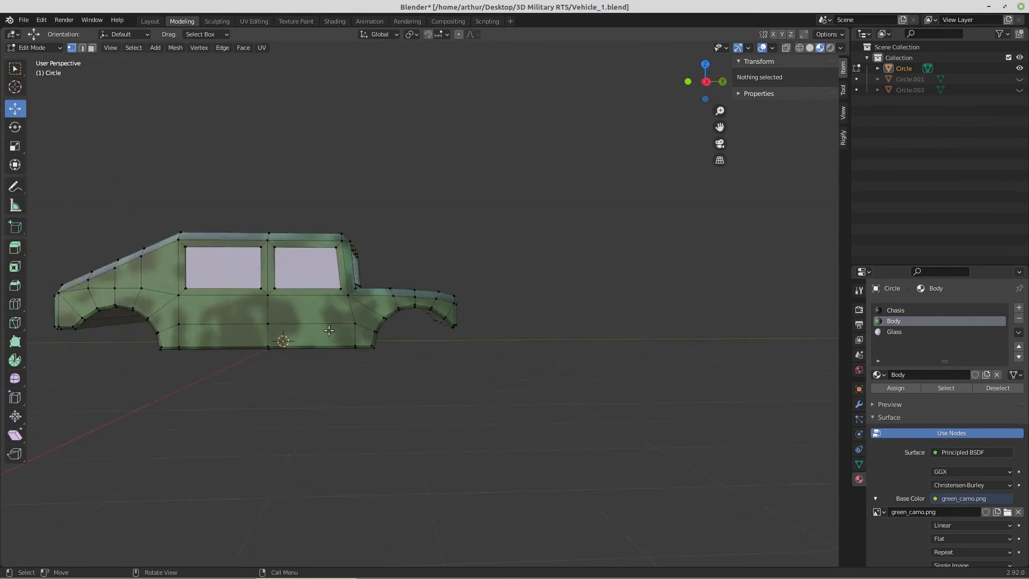
pyautogui.moveTo(193, 270); pyautogui.dragTo(204, 305, button='middle')
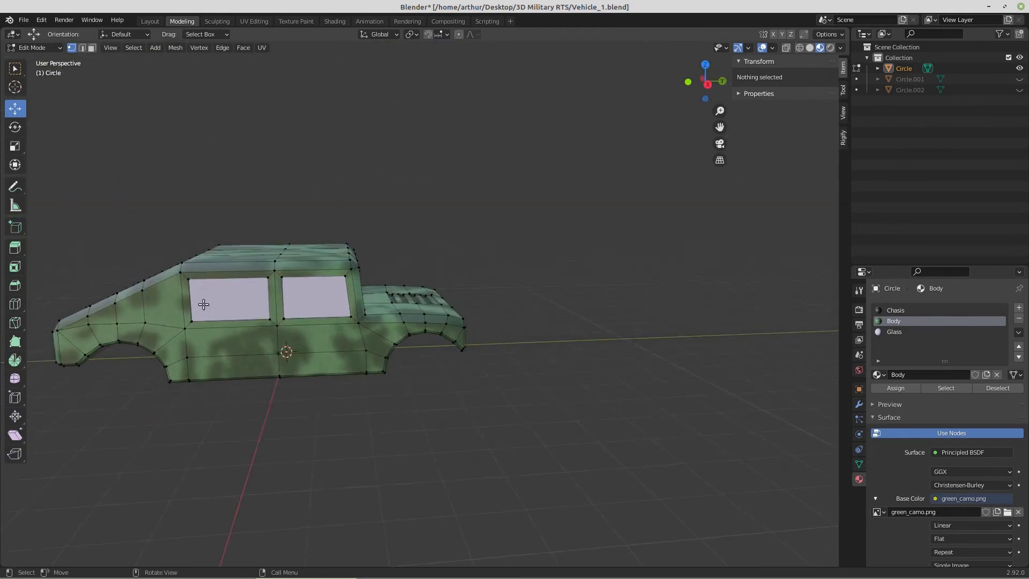
# - Return to Object Mode in the right orthographic view and unhide the Circle.001 and Circle.002 objects
pyautogui.press('Tab')
pyautogui.press('KP_1')
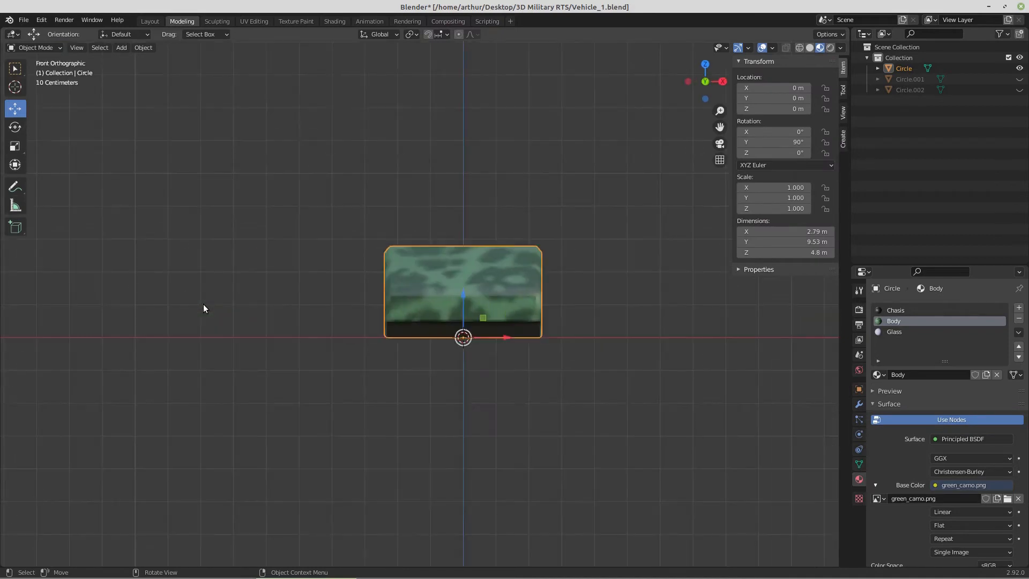
pyautogui.press('KP_3')
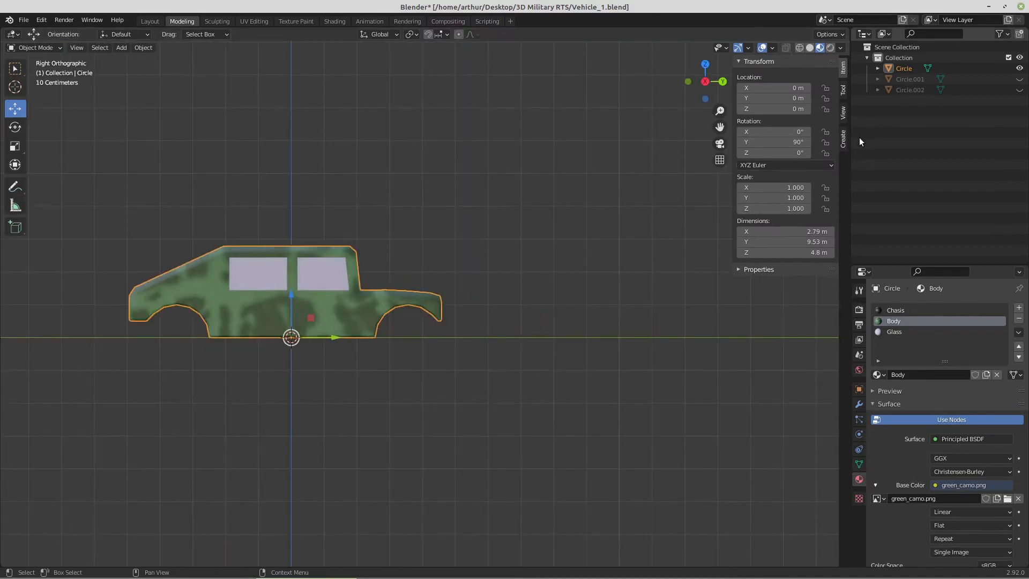
pyautogui.click(1019, 78)
pyautogui.click(1020, 89)
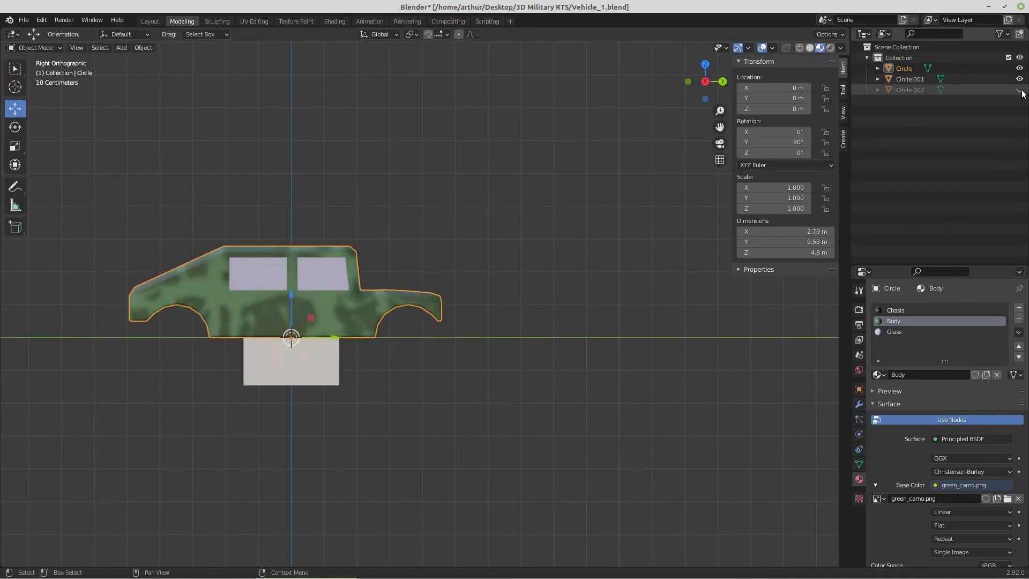
# - Delete the Circle.001 object from the collection and select Circle.002
pyautogui.click(909, 79)
pyautogui.rightClick(909, 79)
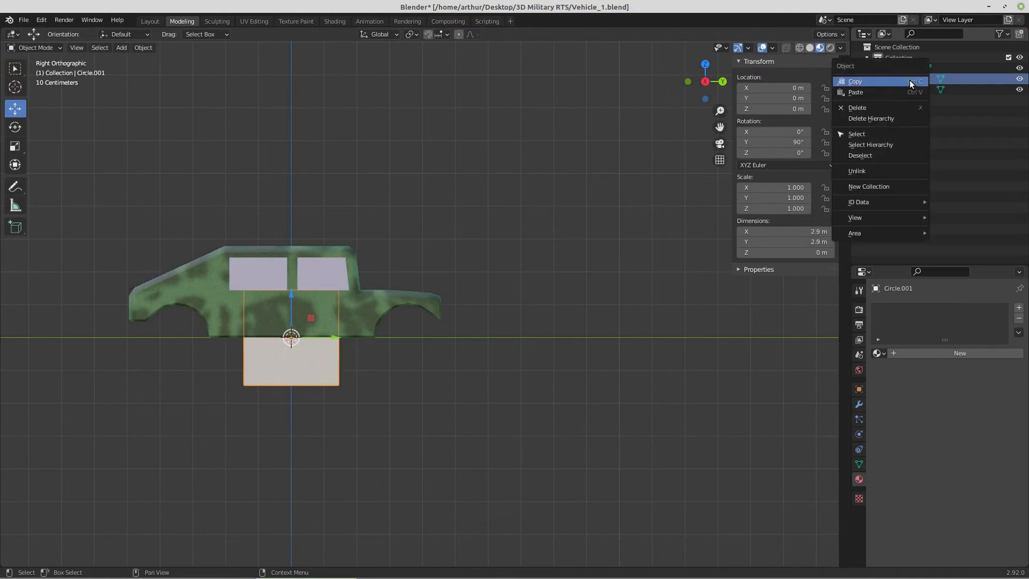
pyautogui.click(856, 109)
pyautogui.click(904, 79)
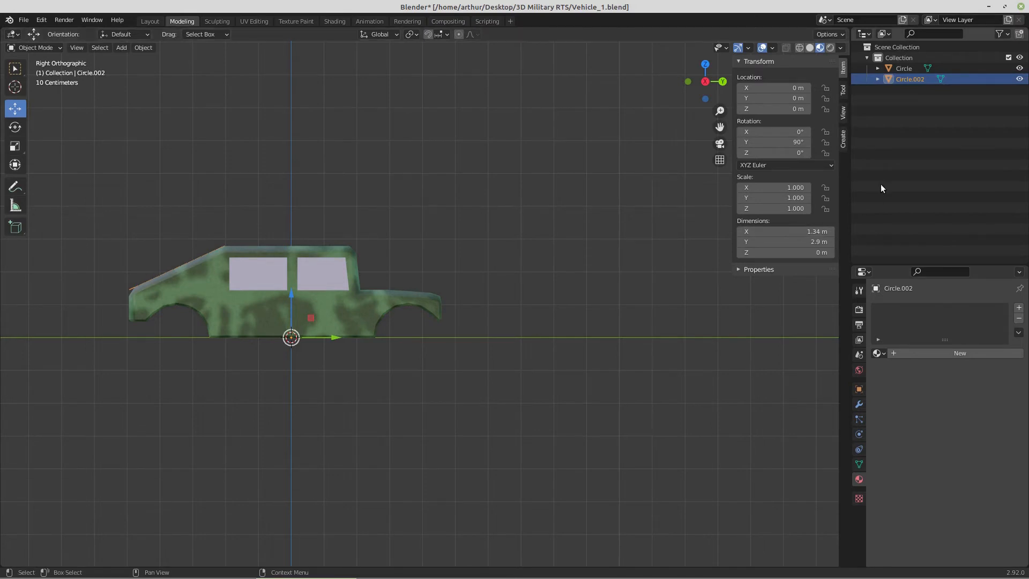
# - Delete the Circle.002 object and rename the remaining Circle object as Vehicle
pyautogui.rightClick(905, 81)
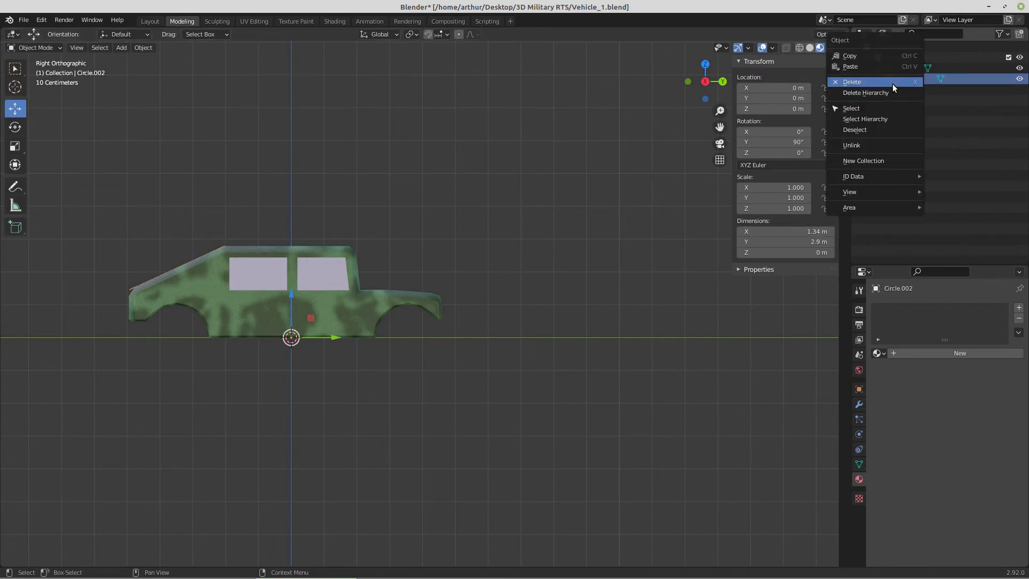
pyautogui.click(893, 85)
pyautogui.doubleClick(905, 69)
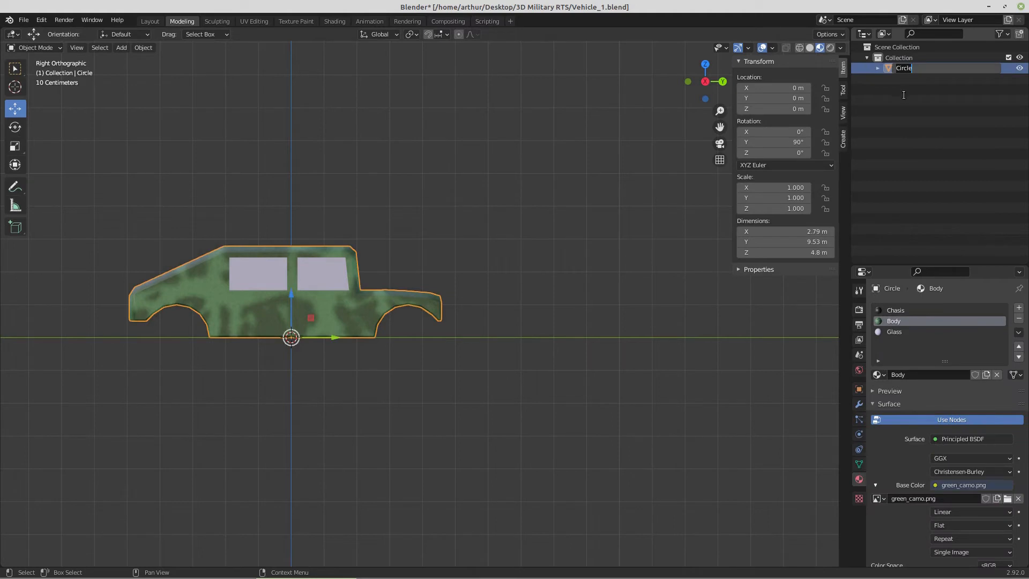
pyautogui.write('Vehicle')
pyautogui.press('Return')
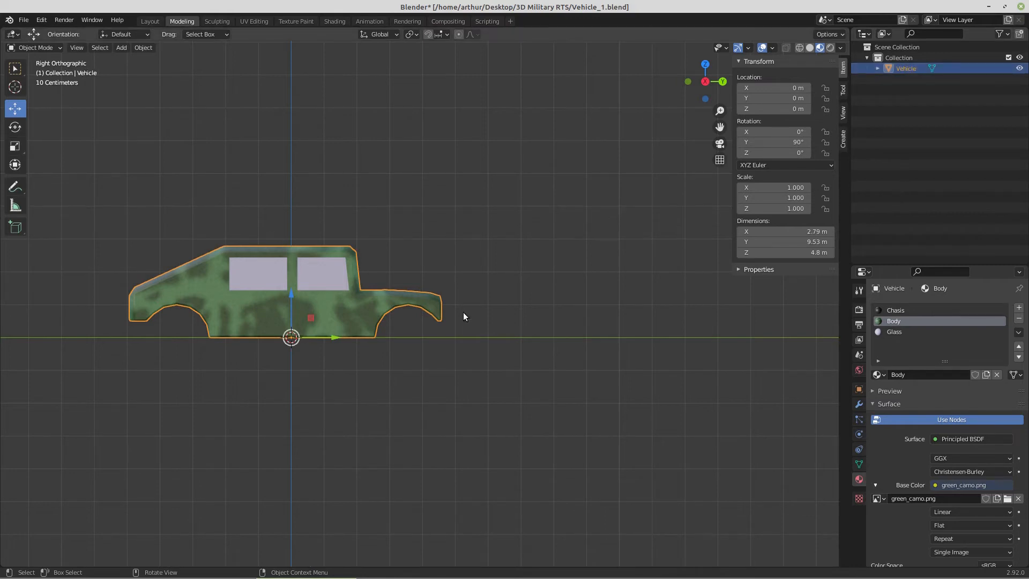
# - Add a mesh circle at the world origin while in the right orthographic view
pyautogui.keyDown('shift'); pyautogui.moveTo(285, 328); pyautogui.dragTo(404, 320, button='middle'); pyautogui.keyUp('shift')
pyautogui.scroll(2, 388, 321)
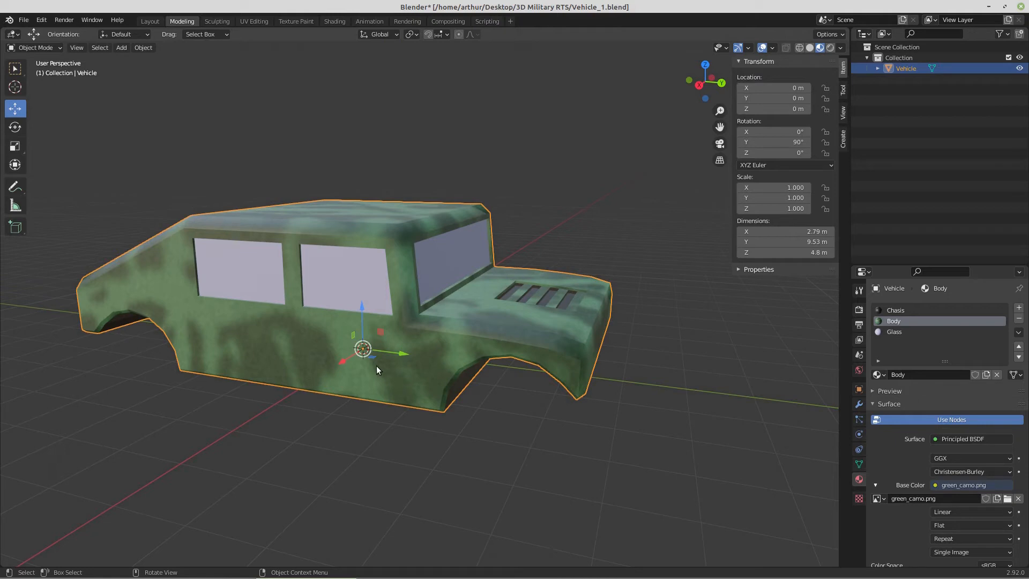
pyautogui.press('KP_1')
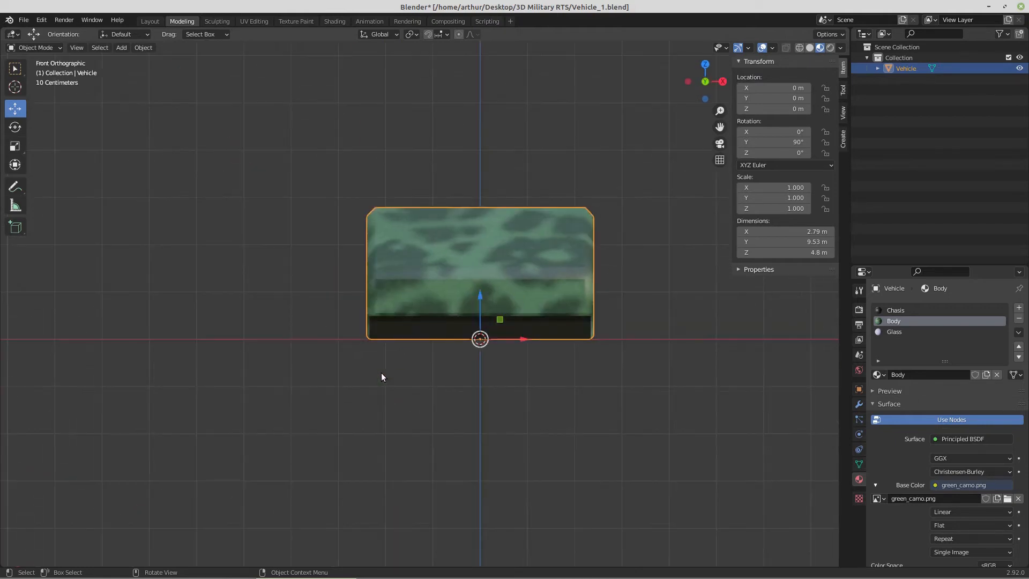
pyautogui.press('KP_3')
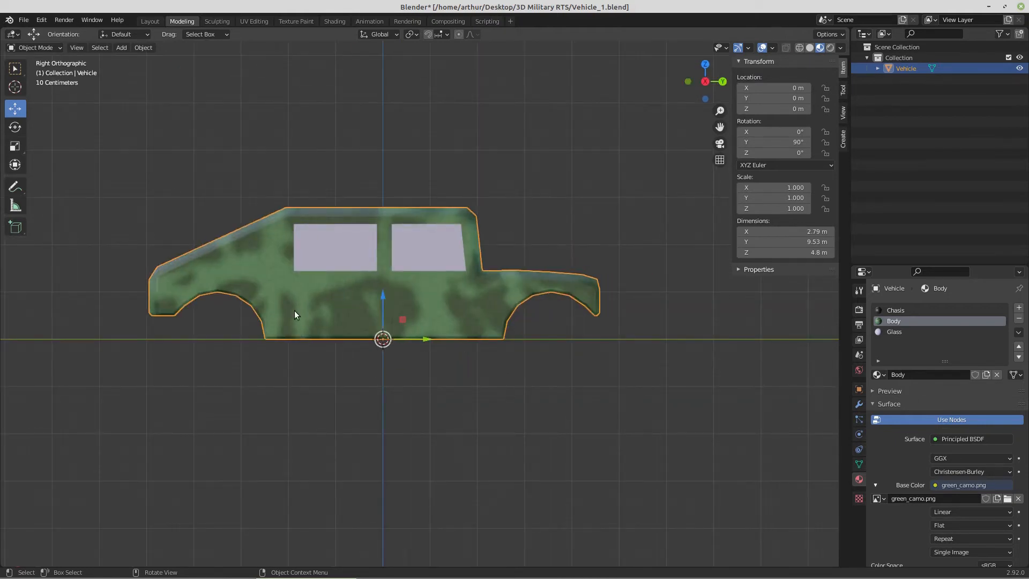
pyautogui.keyDown('shift'); pyautogui.moveTo(310, 311); pyautogui.dragTo(333, 296, button='middle'); pyautogui.keyUp('shift')
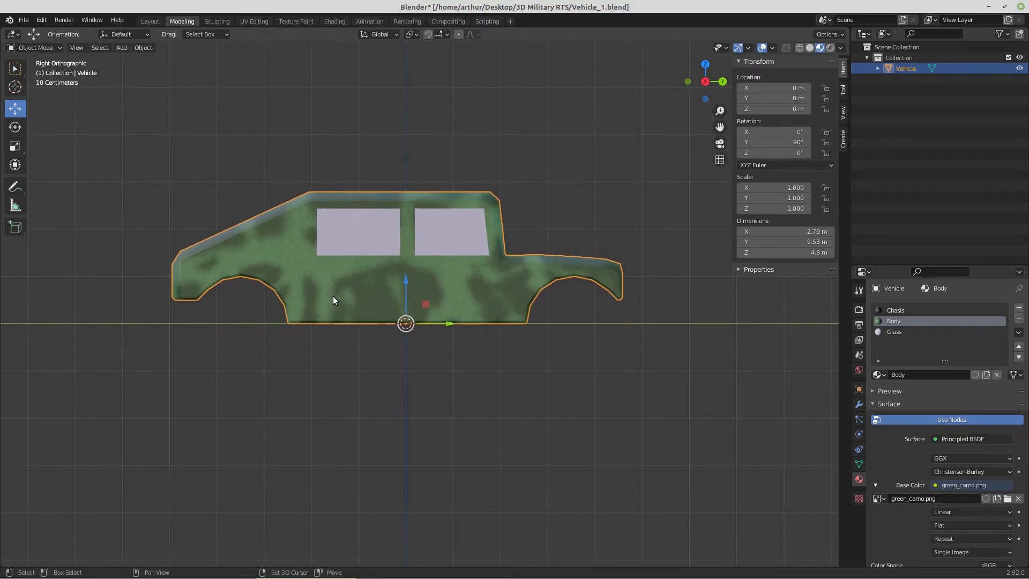
pyautogui.hotkey('shift', 'a')
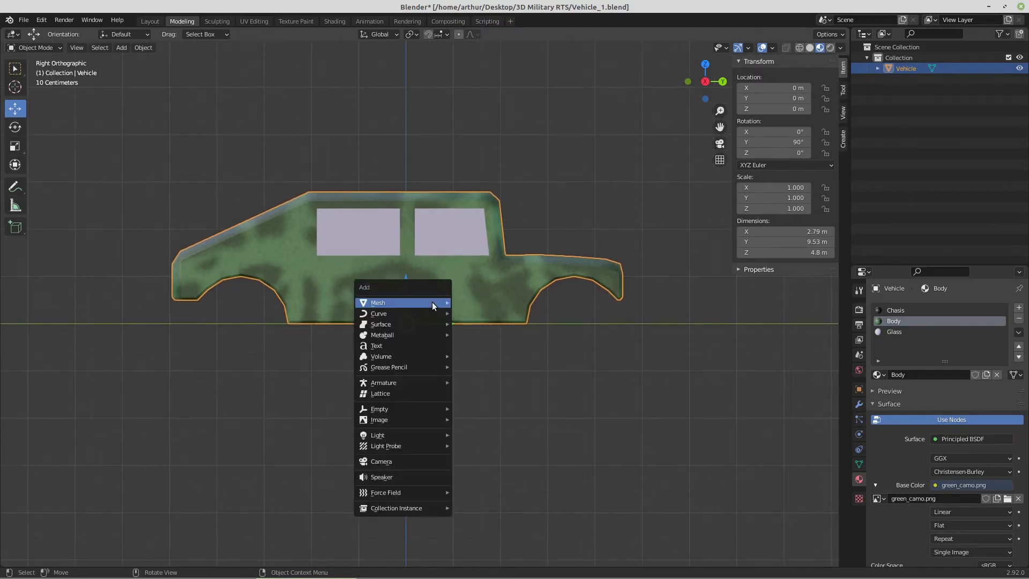
pyautogui.moveTo(432, 302)
pyautogui.click(472, 325)
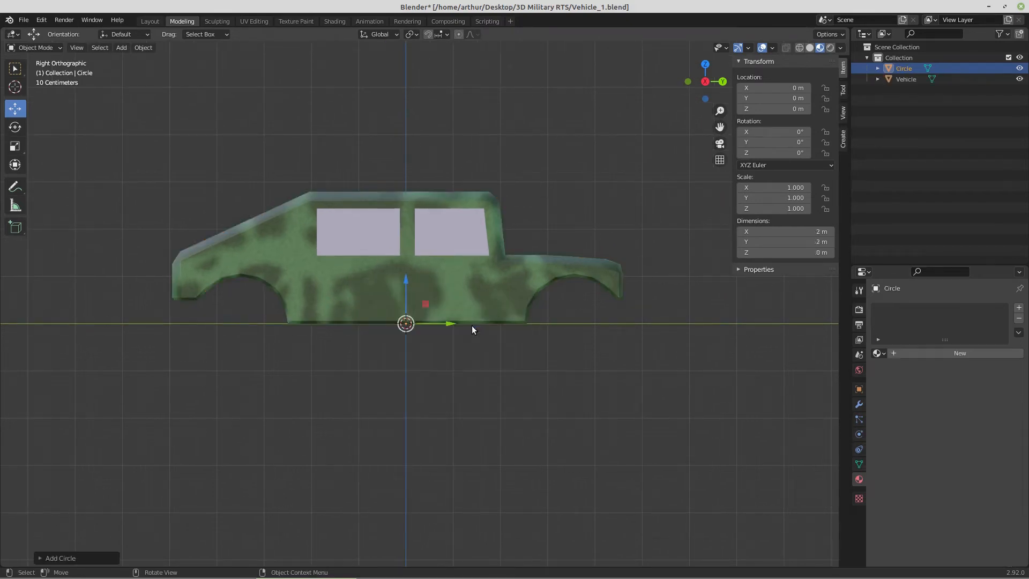
# - Set the new circle's Y rotation to 90° and its radius to 0.85 m
pyautogui.press('F9')
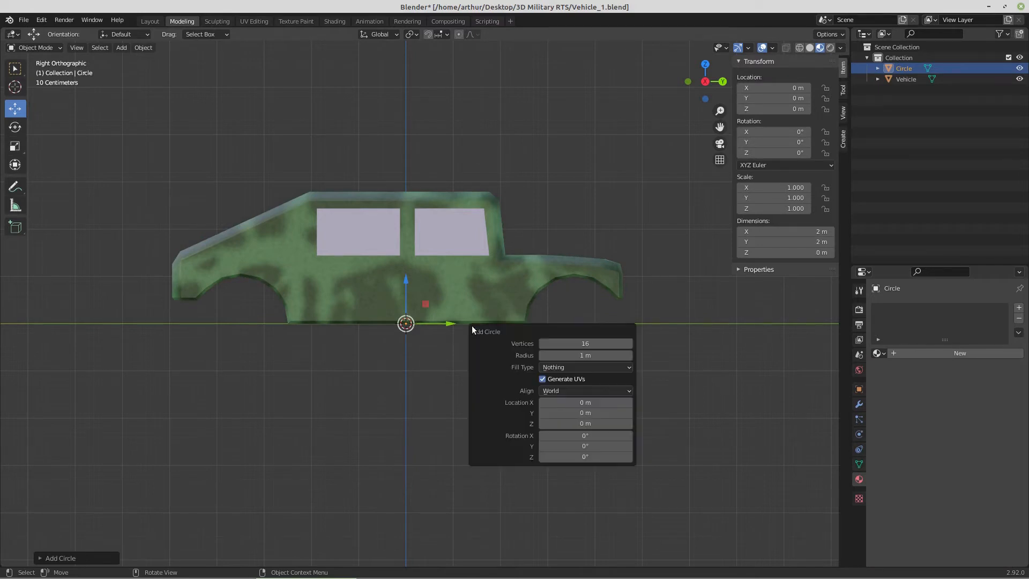
pyautogui.click(579, 446)
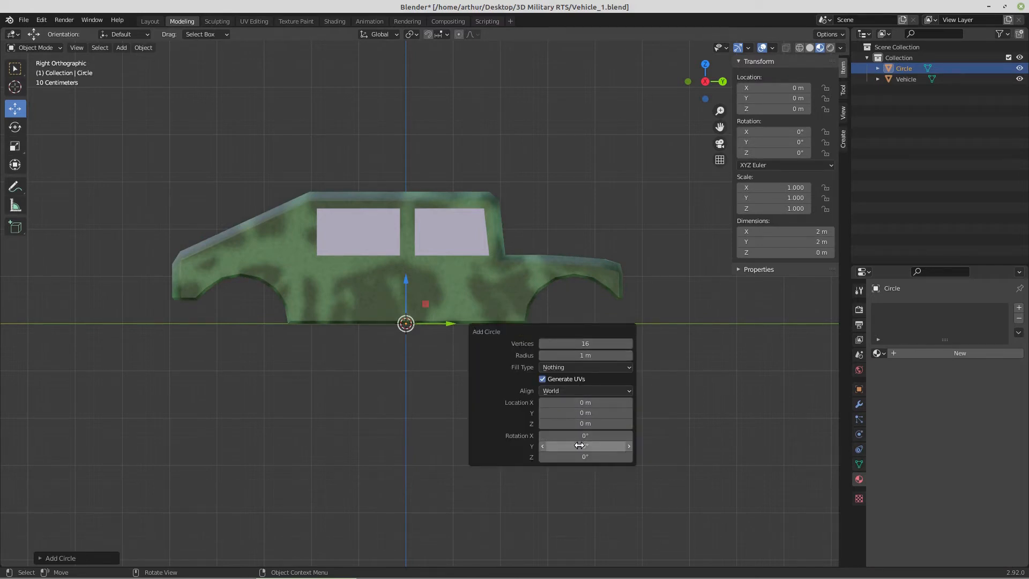
pyautogui.write('0d')
pyautogui.write('90')
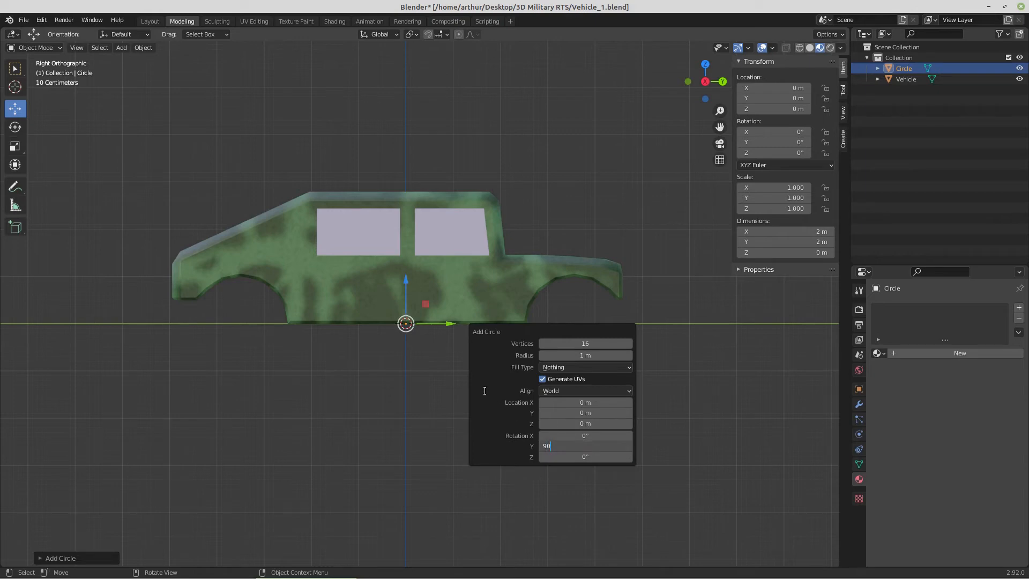
pyautogui.press('Return')
pyautogui.click(573, 355)
pyautogui.press('BackSpace')
pyautogui.write('.85')
pyautogui.press('Return')
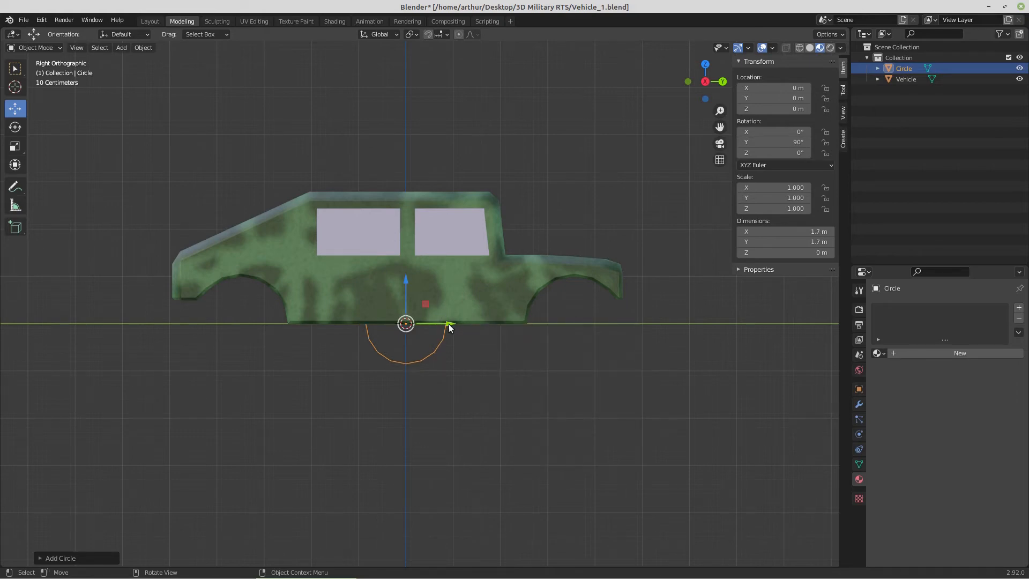
# - Move the circle into the rear wheel arch, to about Y -3.53 m and Z -0.12 m
pyautogui.moveTo(449, 325); pyautogui.dragTo(282, 316)
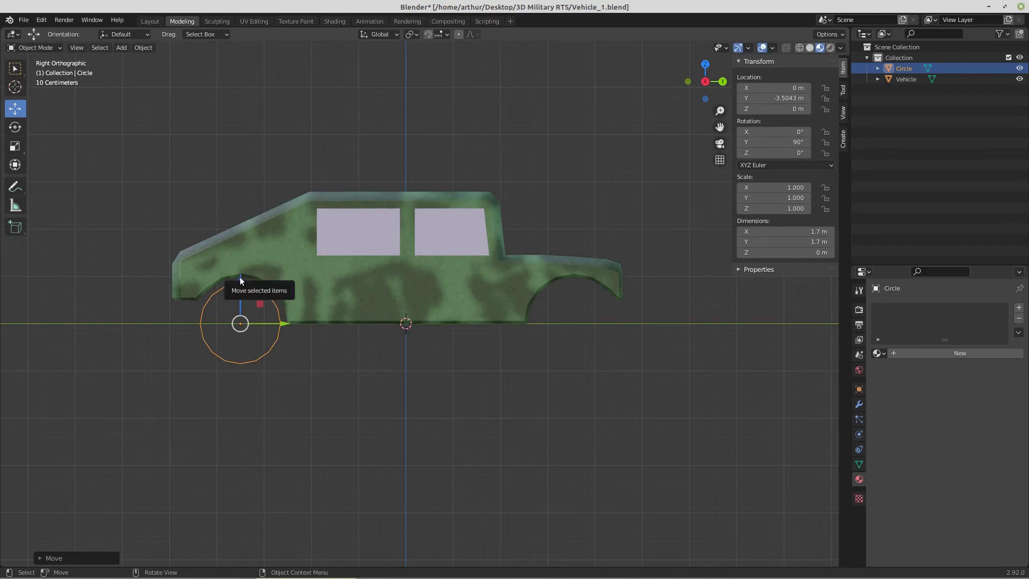
pyautogui.moveTo(239, 276); pyautogui.dragTo(240, 286)
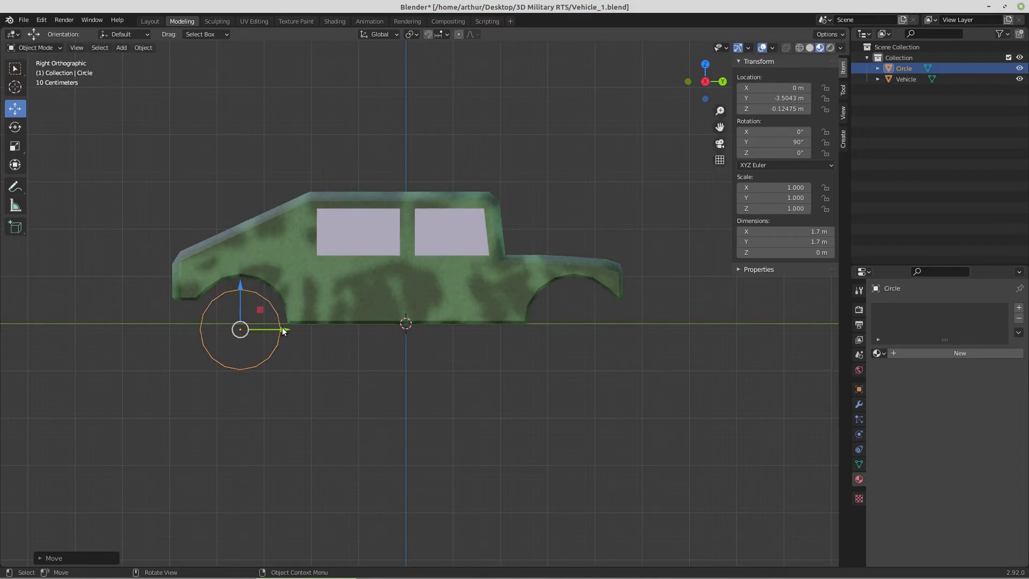
pyautogui.moveTo(280, 329); pyautogui.dragTo(280, 330)
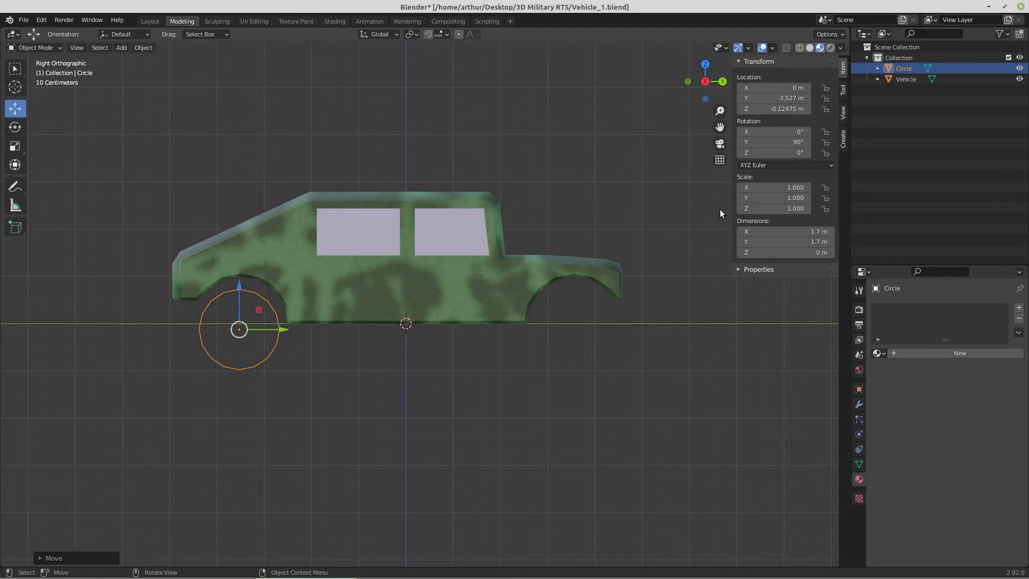
# - Rename the circle as Wheel and hide the Vehicle object
pyautogui.doubleClick(901, 67)
pyautogui.write('Wheel')
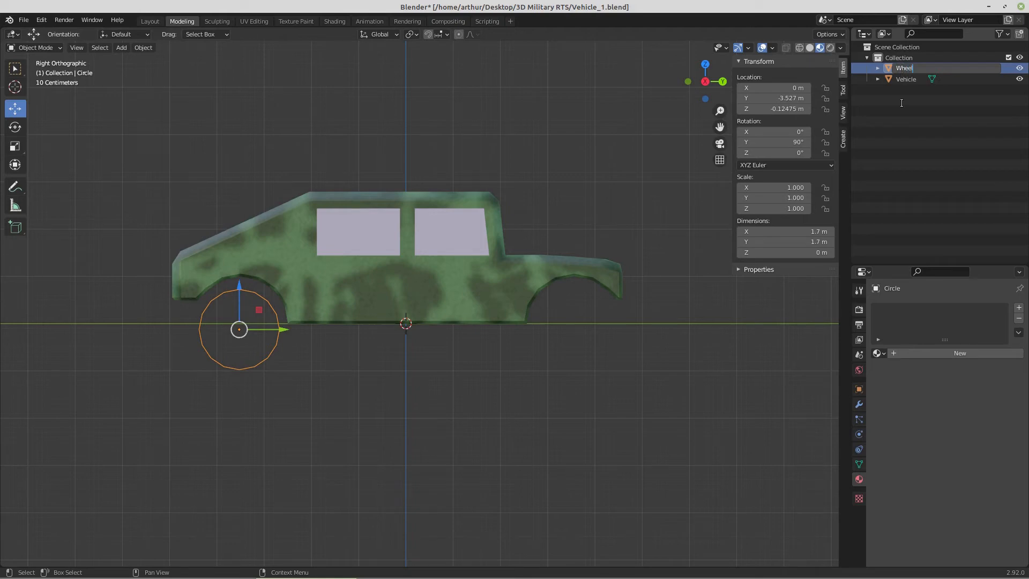
pyautogui.press('Return')
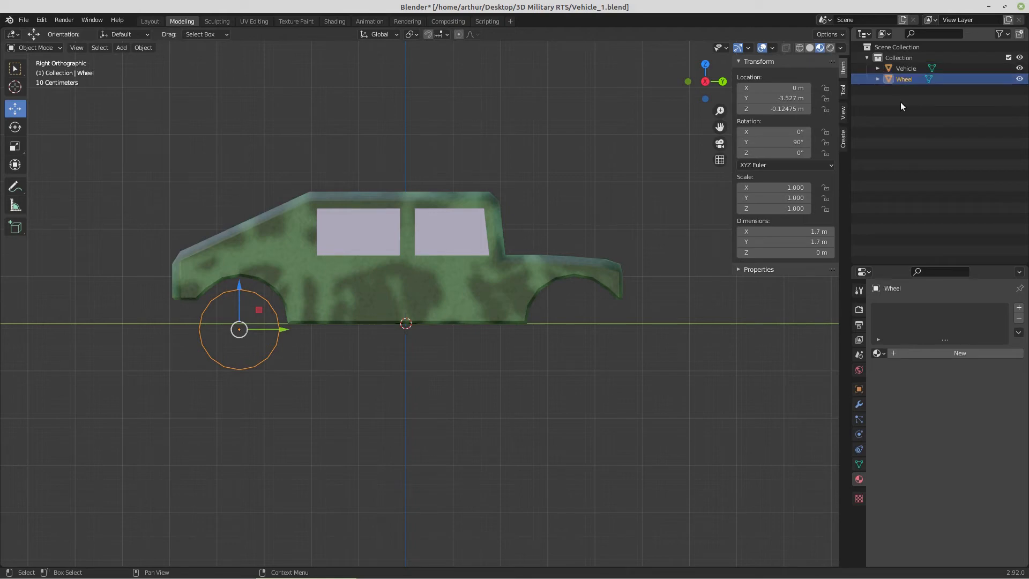
pyautogui.click(1019, 68)
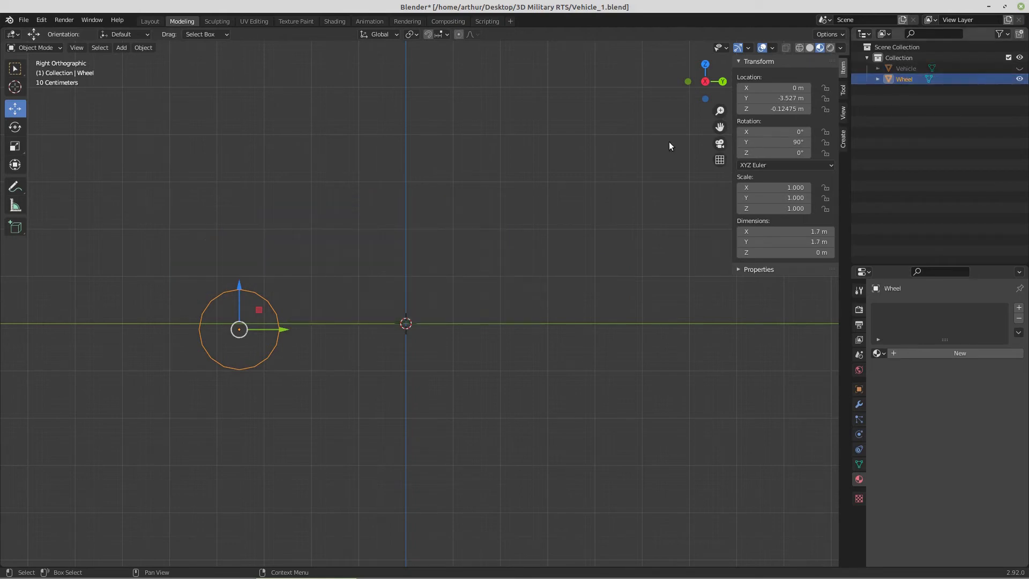
# - In Edit Mode and top view with X-ray on, extrude the wheel circle 0.3 m along positive X
pyautogui.press('Tab')
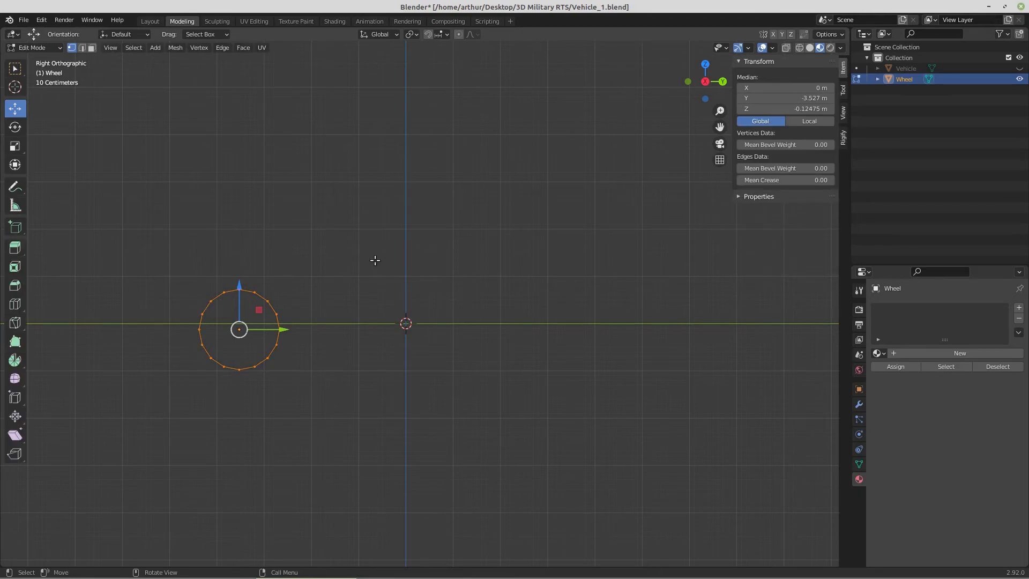
pyautogui.press('KP_7')
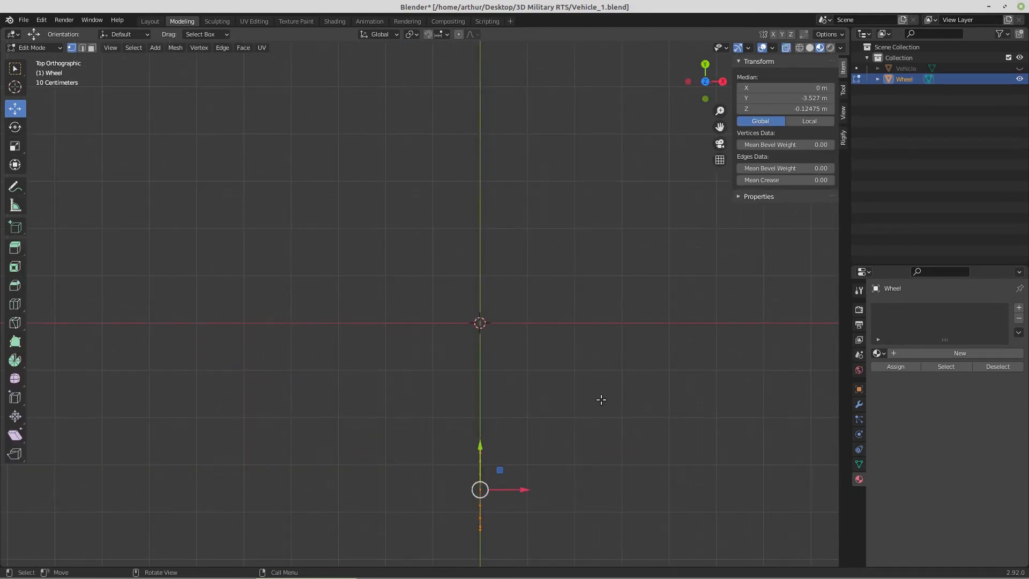
pyautogui.keyDown('shift'); pyautogui.moveTo(579, 448); pyautogui.dragTo(517, 324, button='middle'); pyautogui.keyUp('shift')
pyautogui.scroll(3, 553, 343)
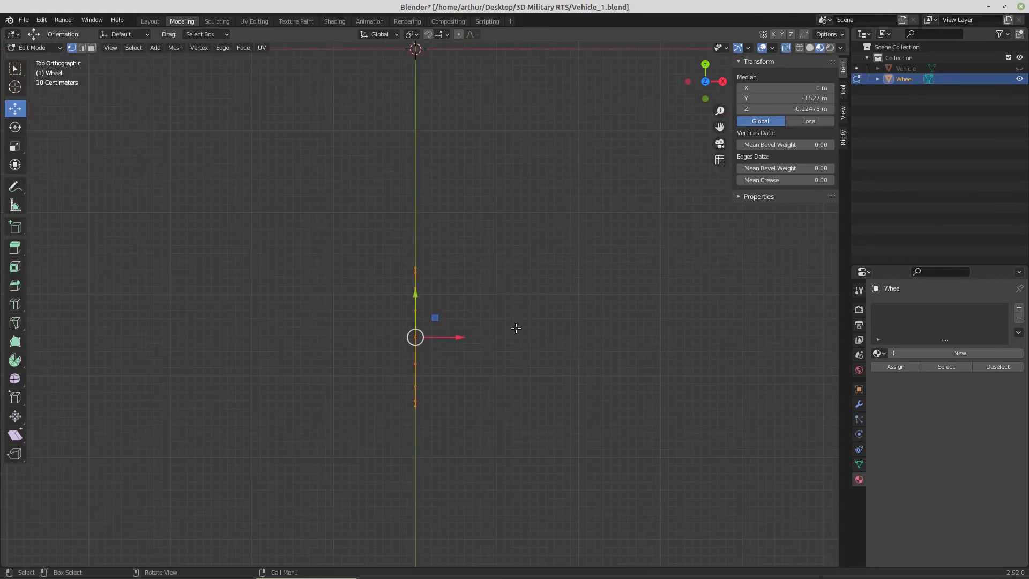
pyautogui.press('g')
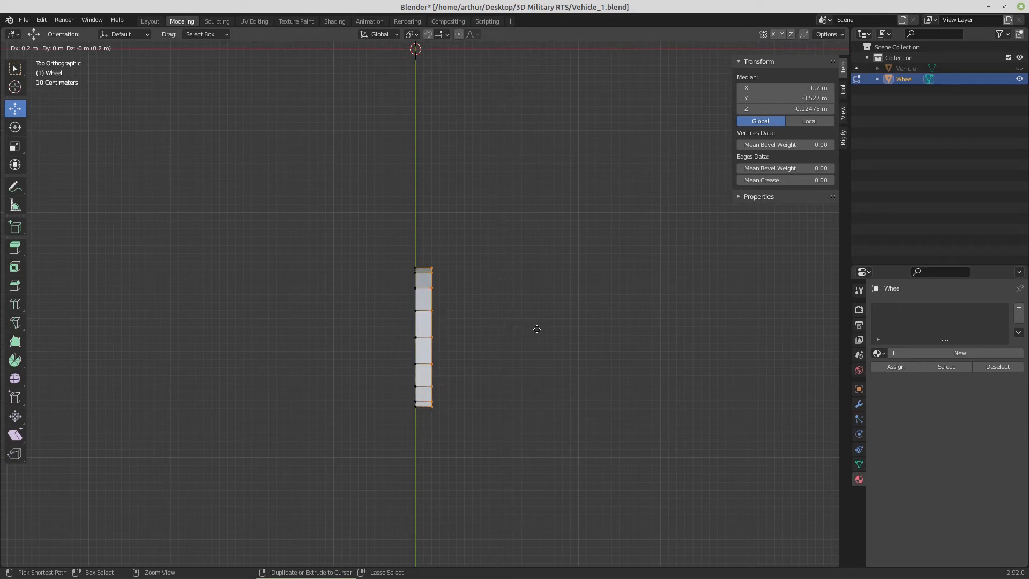
pyautogui.click(540, 328)
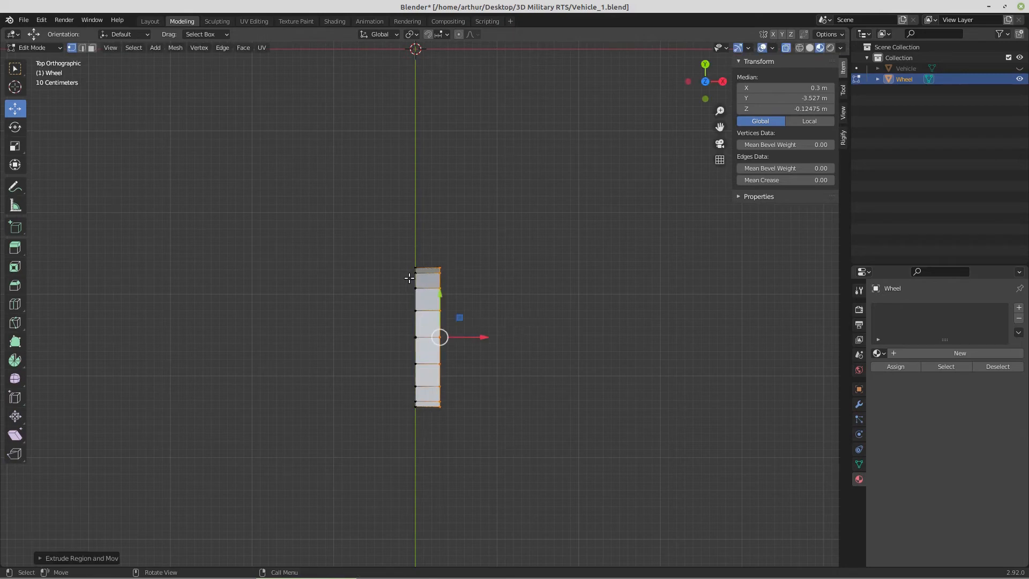
# - Select the wheel's original vertex ring at X 0 and extrude it 0.3 m along negative X
pyautogui.moveTo(403, 260); pyautogui.dragTo(421, 420)
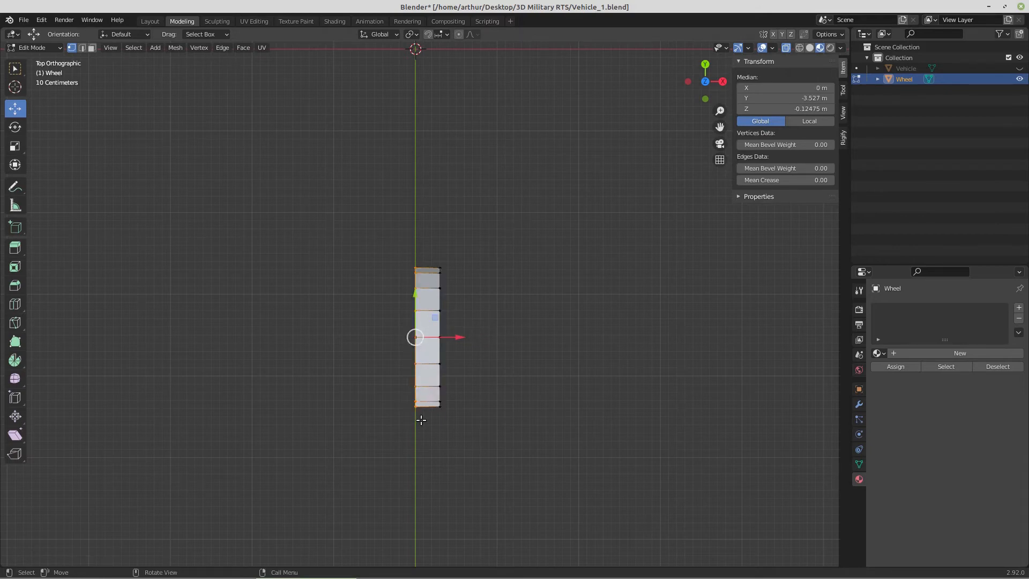
pyautogui.press('e')
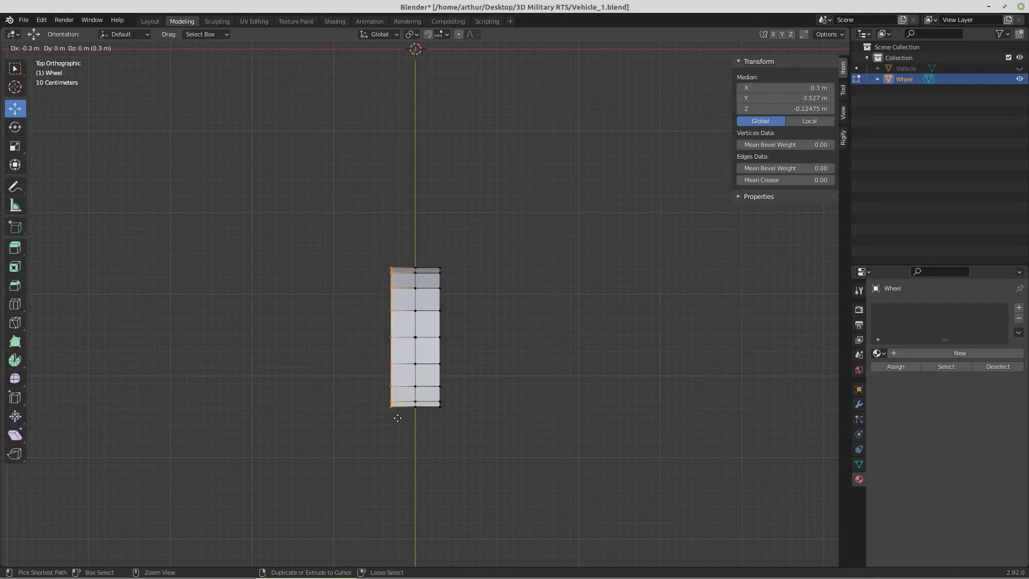
pyautogui.click(397, 418)
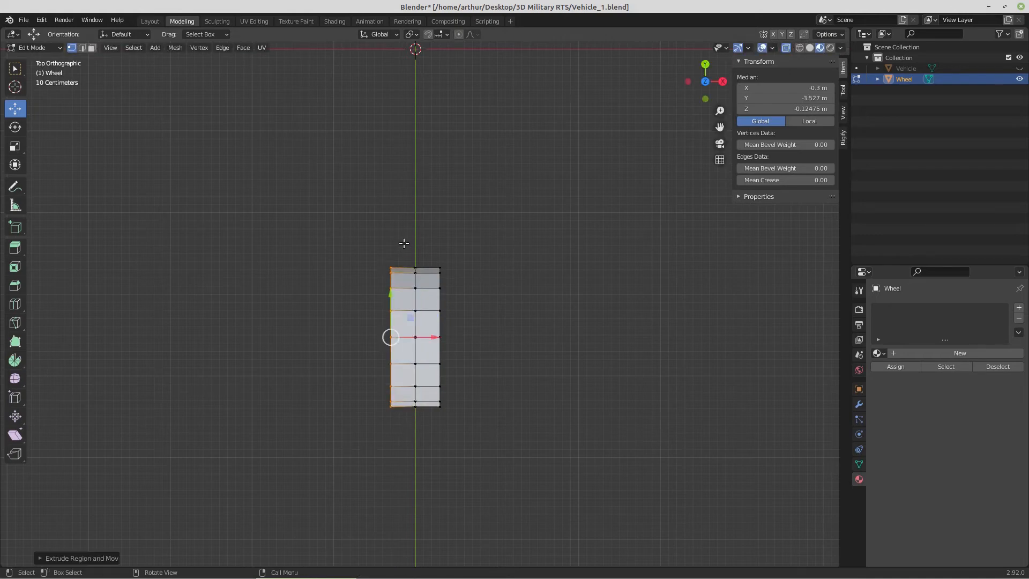
# - Select both outer vertex rings of the wheel and scale them to about 0.97, excluding the X axis
pyautogui.moveTo(406, 244); pyautogui.dragTo(432, 429)
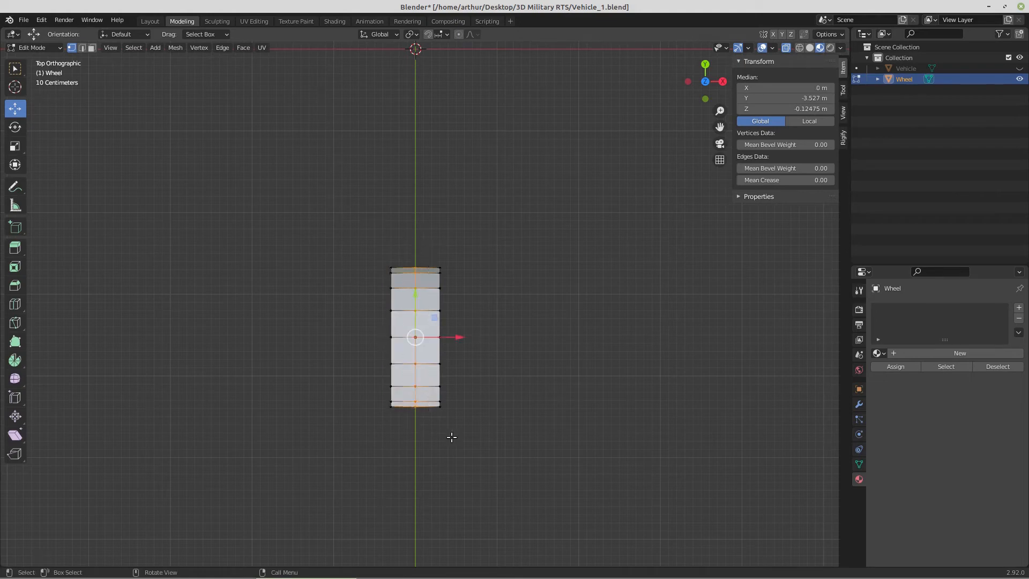
pyautogui.moveTo(467, 429); pyautogui.dragTo(430, 411, button='middle')
pyautogui.press('KP_1')
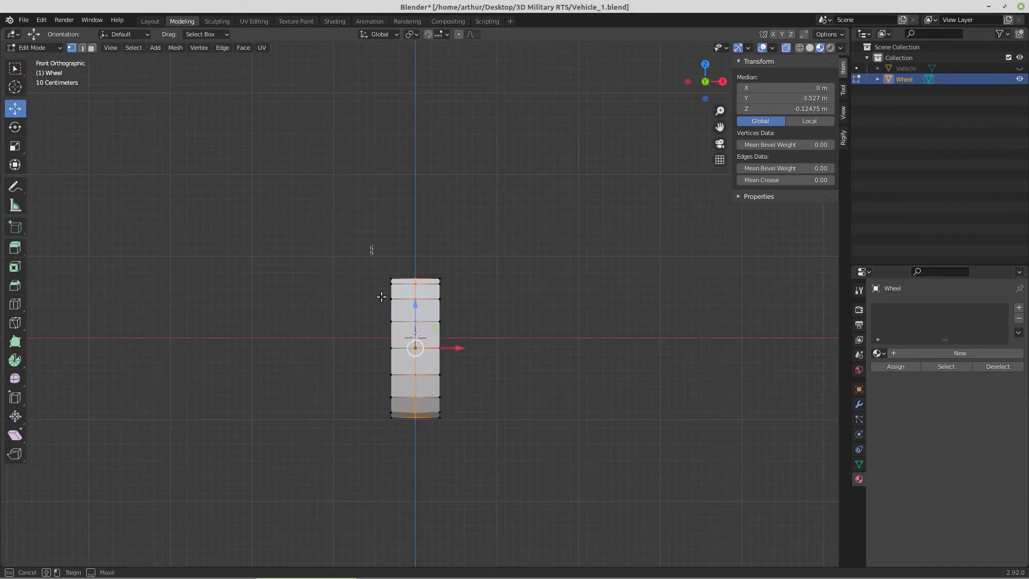
pyautogui.moveTo(371, 246); pyautogui.dragTo(405, 448)
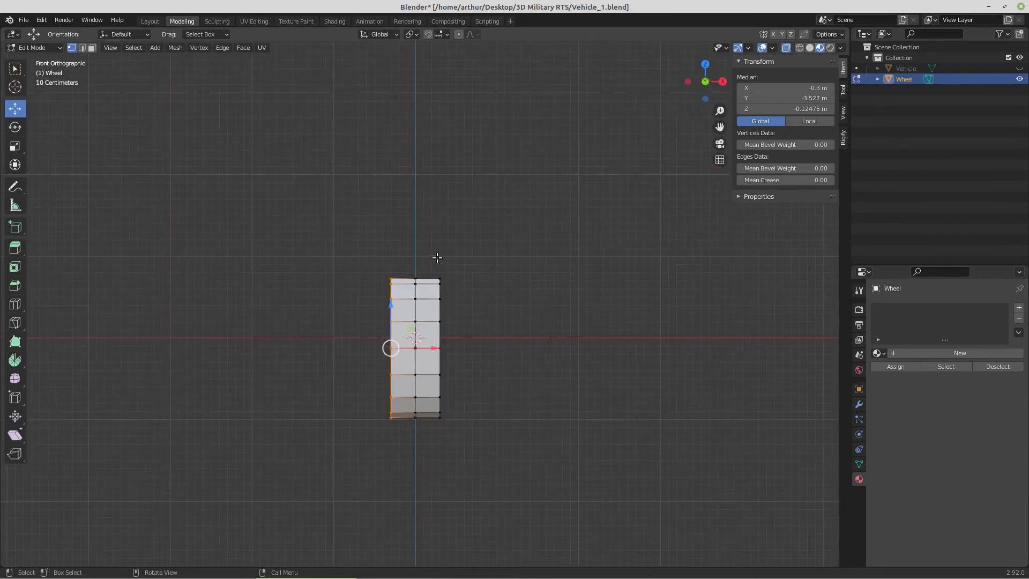
pyautogui.keyDown('shift'); pyautogui.moveTo(436, 258); pyautogui.dragTo(456, 461); pyautogui.keyUp('shift')
pyautogui.moveTo(489, 459); pyautogui.dragTo(434, 428, button='middle')
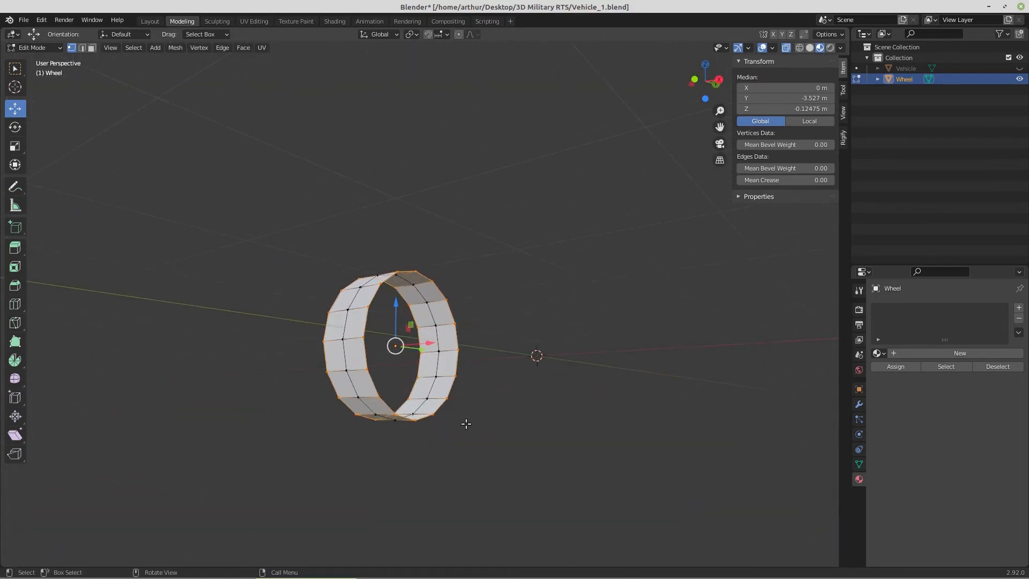
pyautogui.press('s')
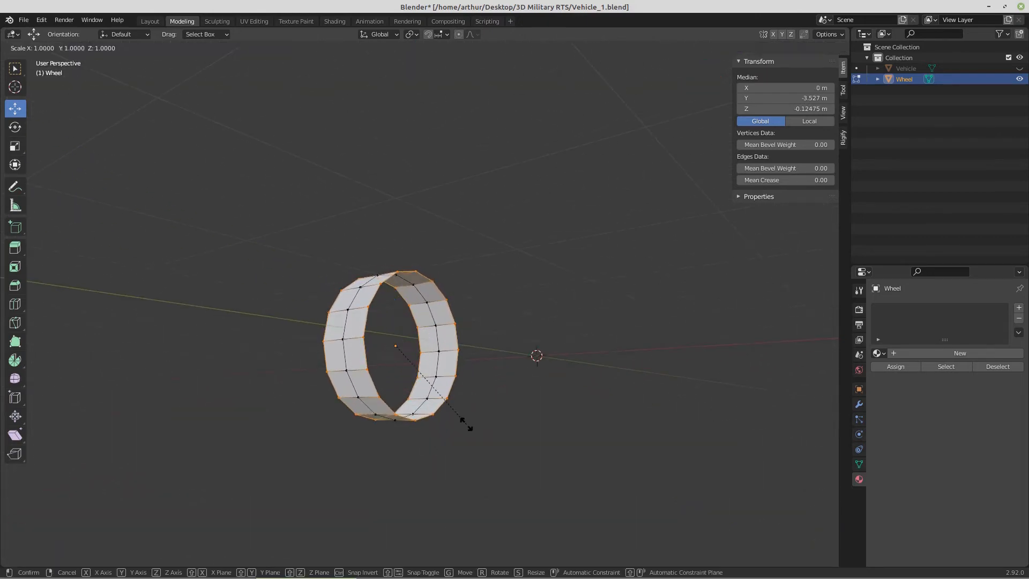
pyautogui.hotkey('shift', 'x')
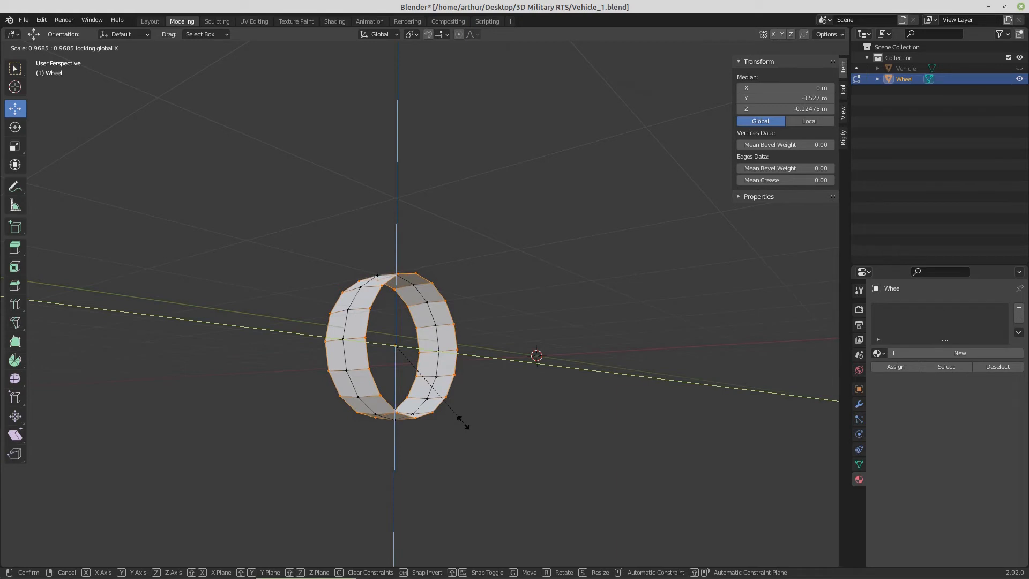
pyautogui.click(462, 423)
pyautogui.moveTo(399, 370); pyautogui.dragTo(388, 392, button='middle')
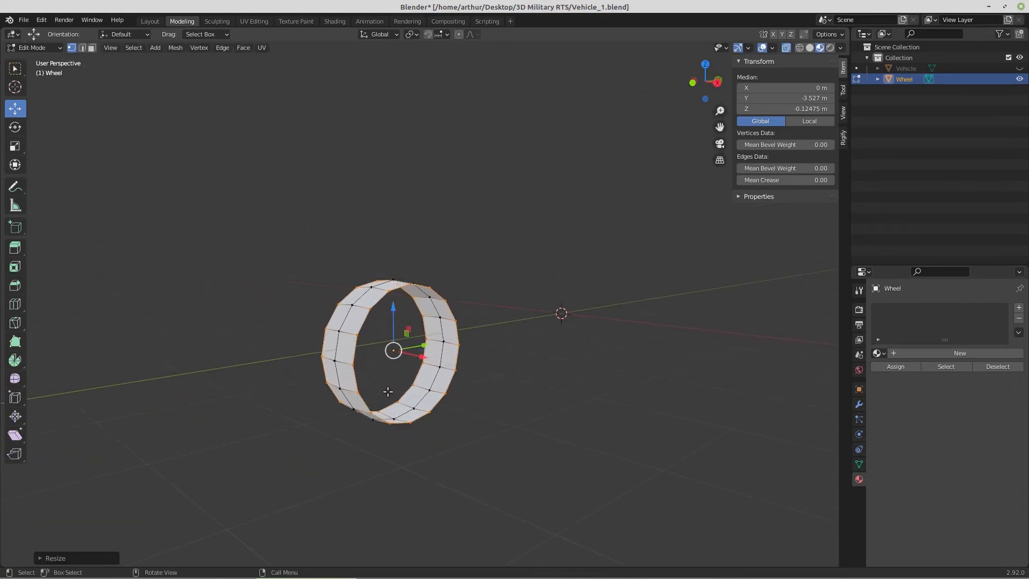
pyautogui.scroll(2, 428, 396)
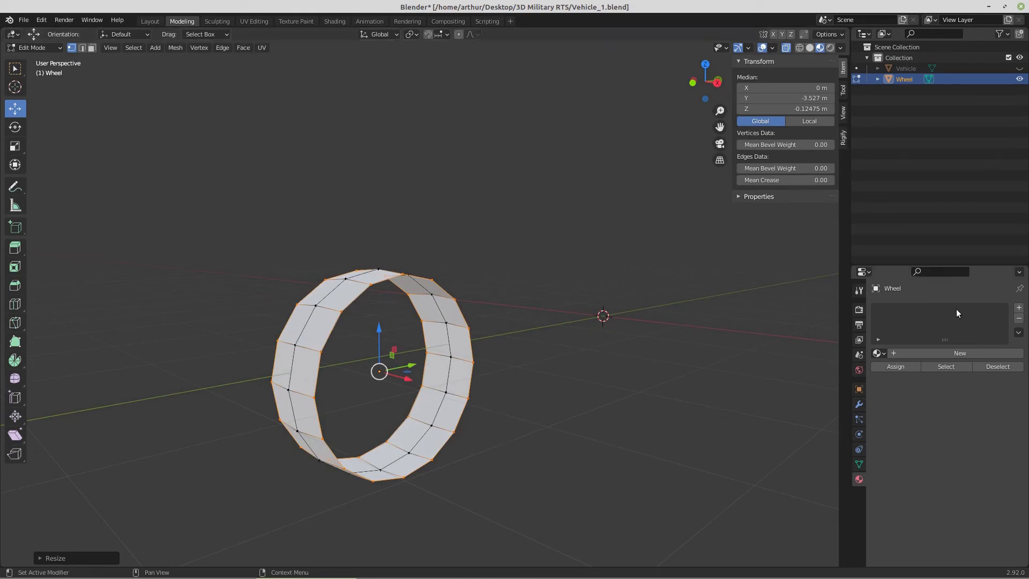
# - Give the wheel the existing Chasis material and add a second new material named Metal
pyautogui.click(878, 353)
pyautogui.click(902, 378)
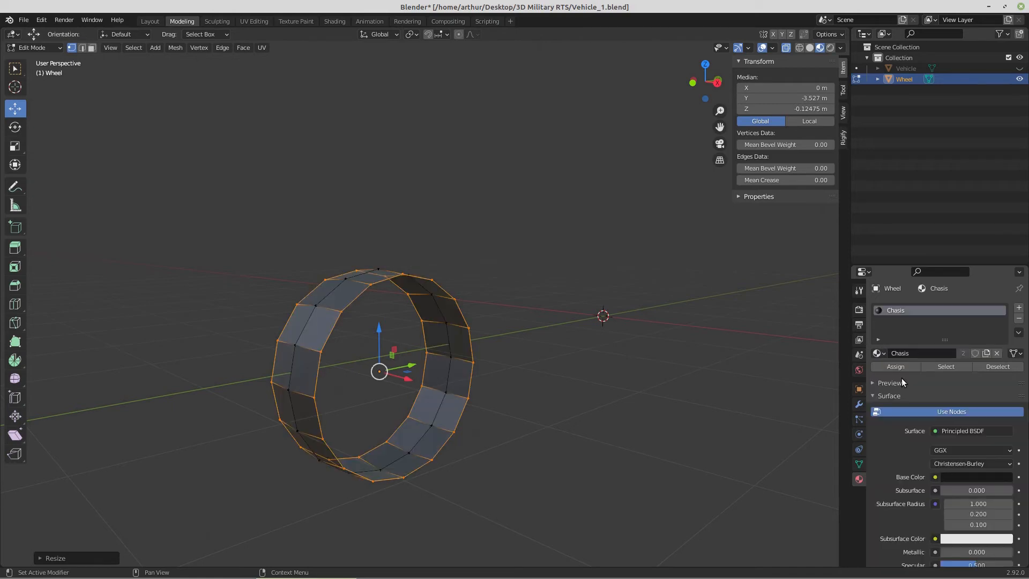
pyautogui.click(1019, 307)
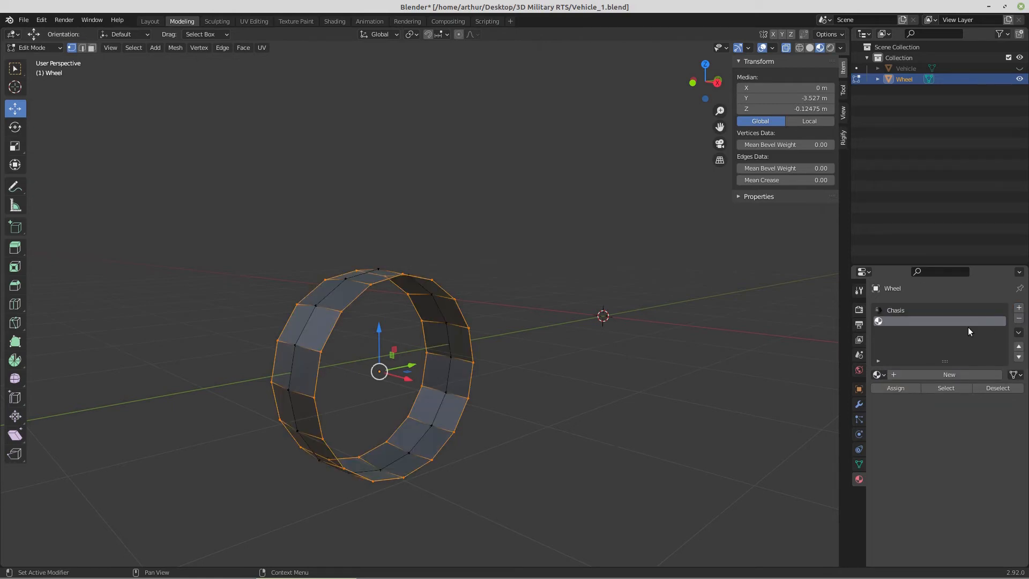
pyautogui.click(933, 375)
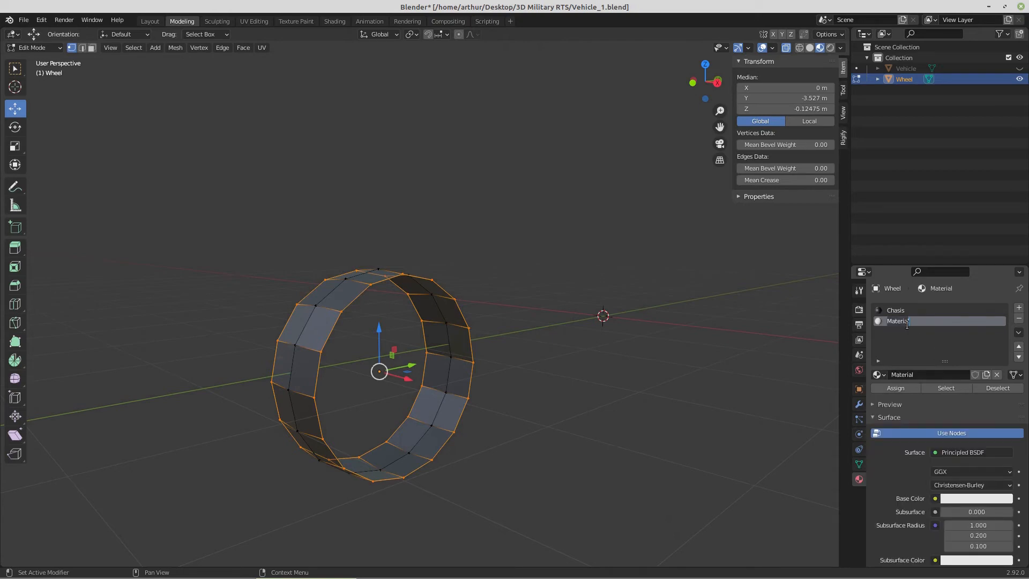
pyautogui.write('M')
pyautogui.press('Return')
# - Set the Metal material to a light grey base color, metallic about 0.7 and roughness about 0.28
pyautogui.click(960, 497)
pyautogui.click(1005, 367)
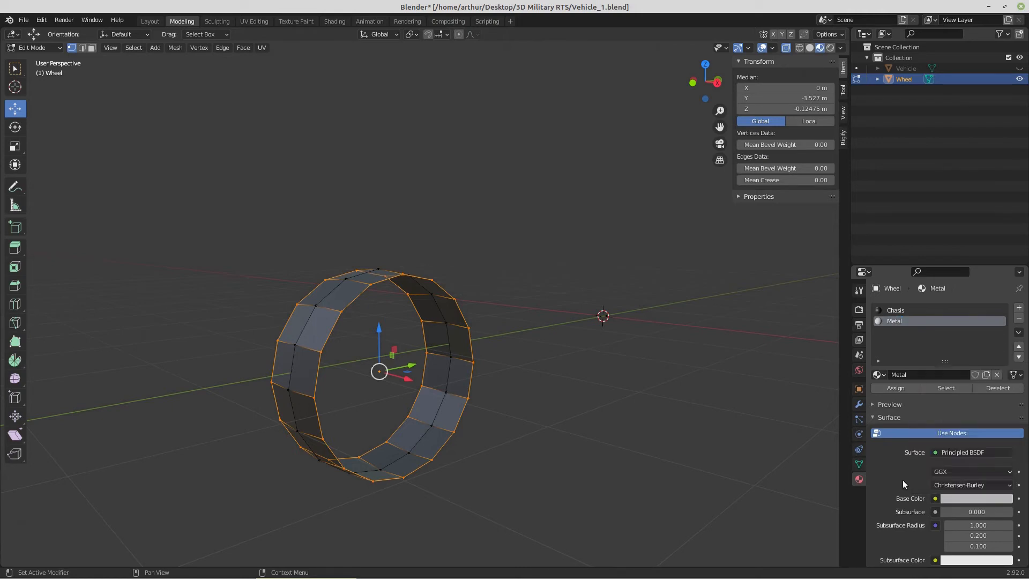
pyautogui.scroll(-1, 946, 513)
pyautogui.scroll(-3, 947, 513)
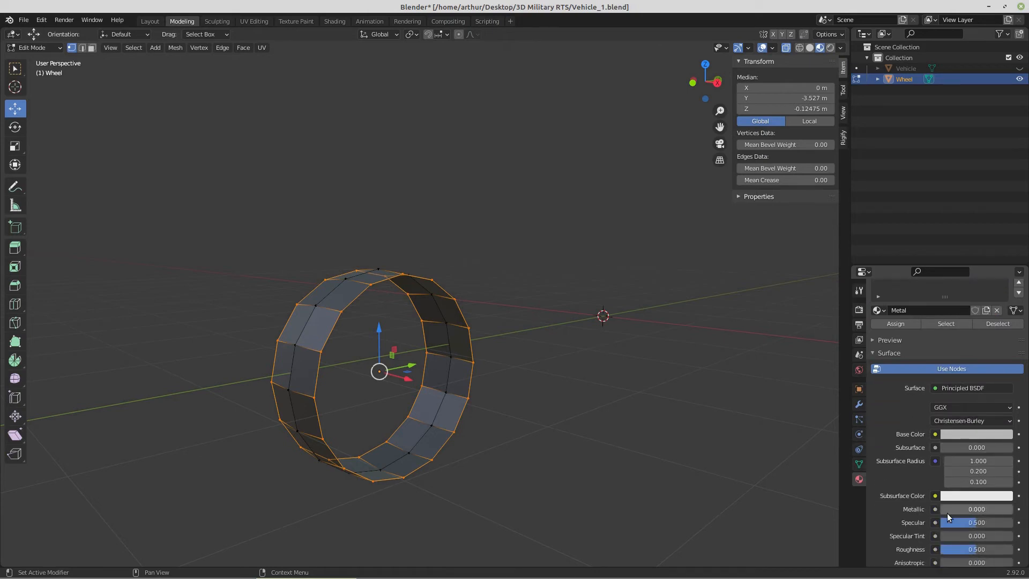
pyautogui.moveTo(941, 486); pyautogui.dragTo(959, 527)
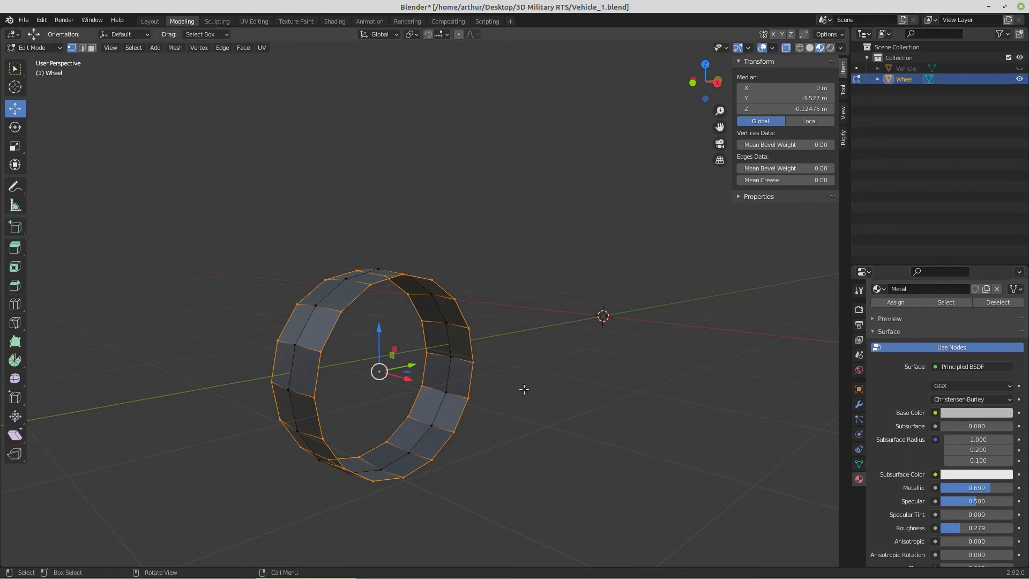
# - Extrude both outer rings of the wheel and scale them inward to about 0.71, excluding the X axis, to form the tyre sidewalls
pyautogui.press('g')
pyautogui.press('s')
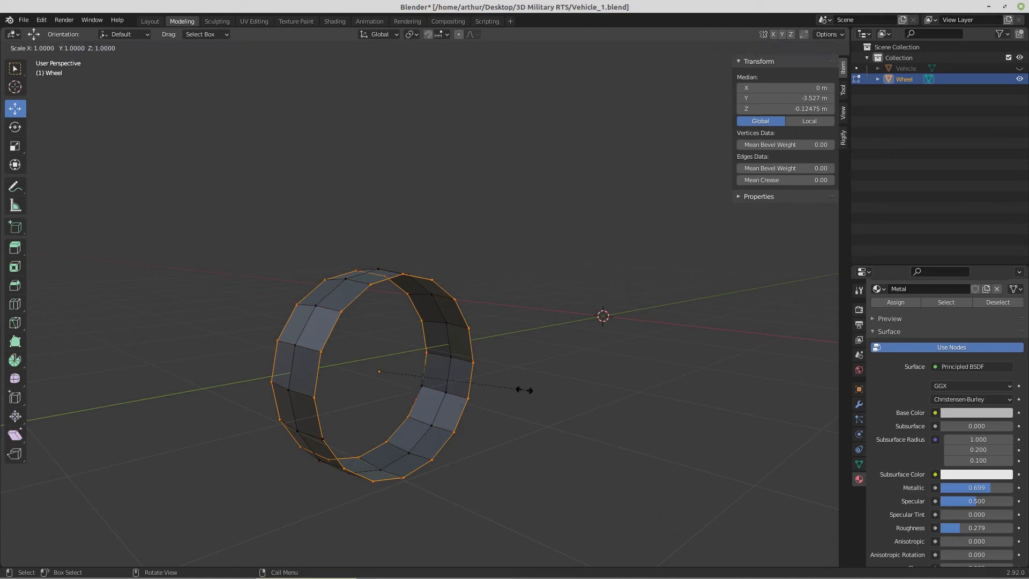
pyautogui.hotkey('shift', 'x')
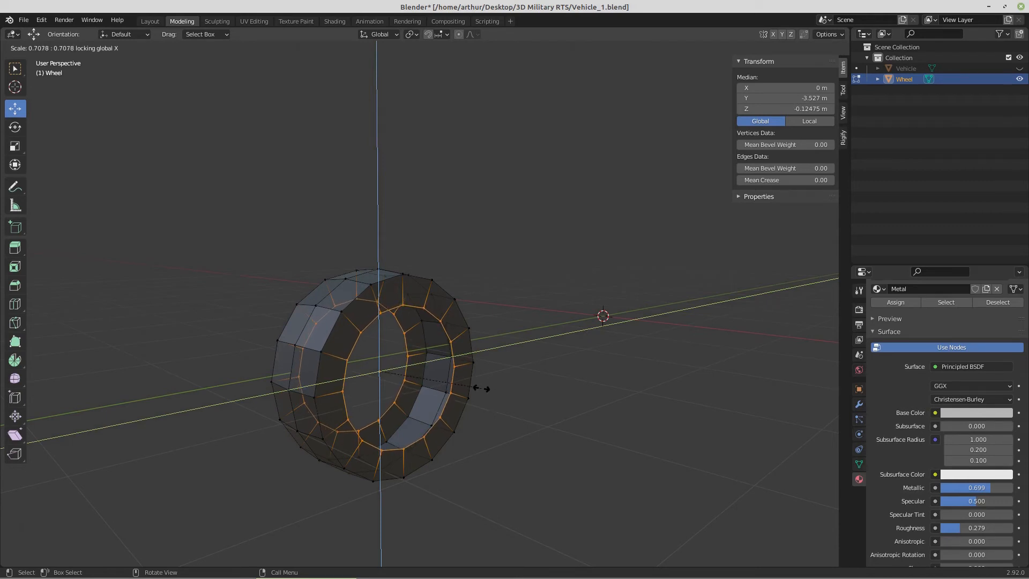
pyautogui.click(482, 388)
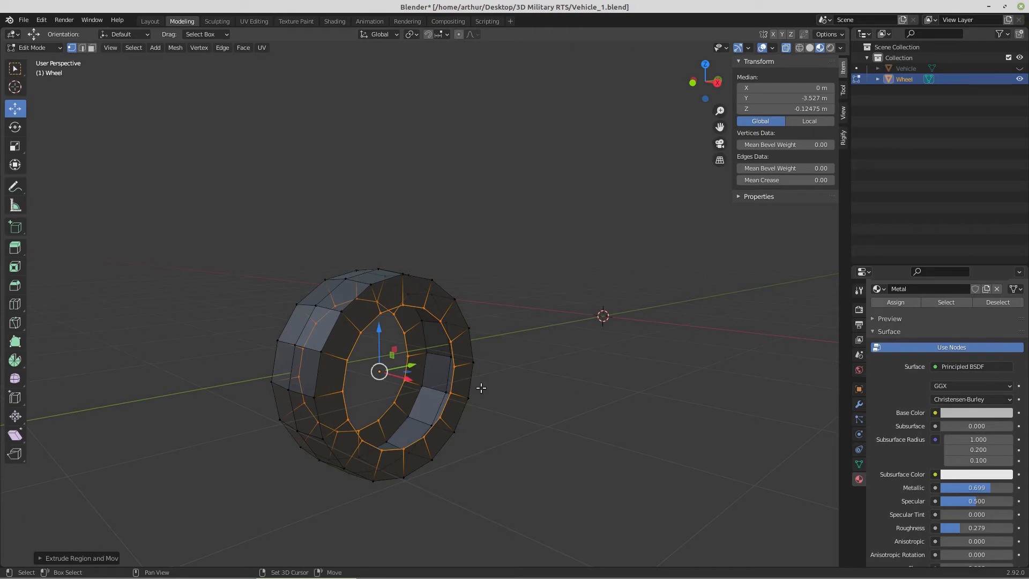
pyautogui.hotkey('shift', 'd')
pyautogui.rightClick(481, 388)
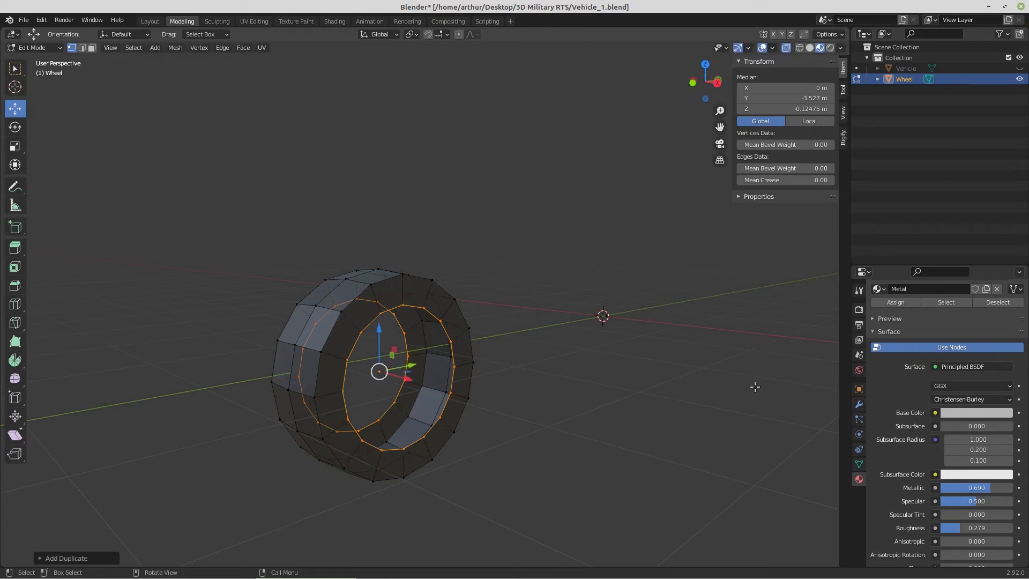
pyautogui.scroll(4, 932, 352)
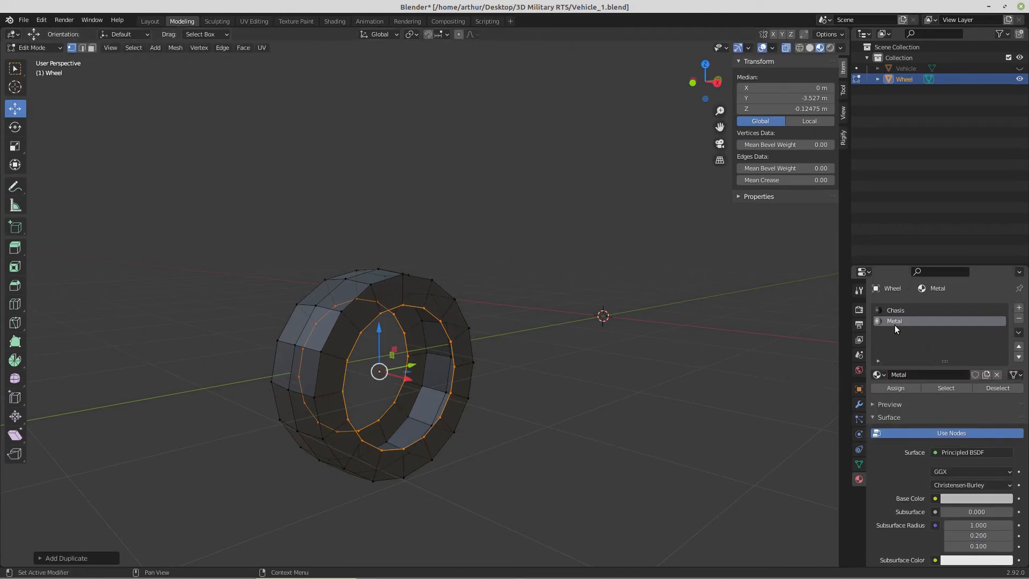
pyautogui.click(887, 387)
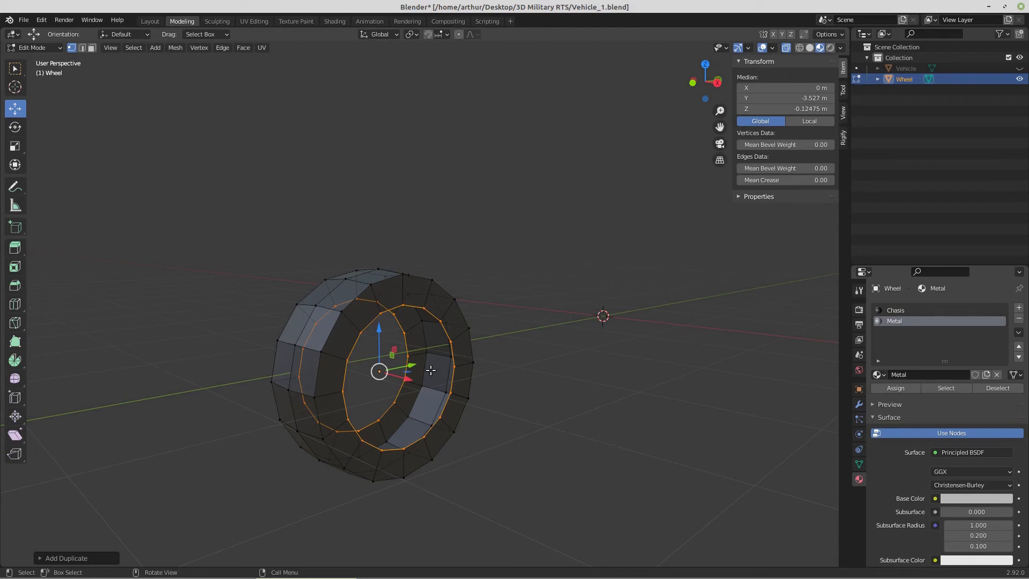
pyautogui.press('g')
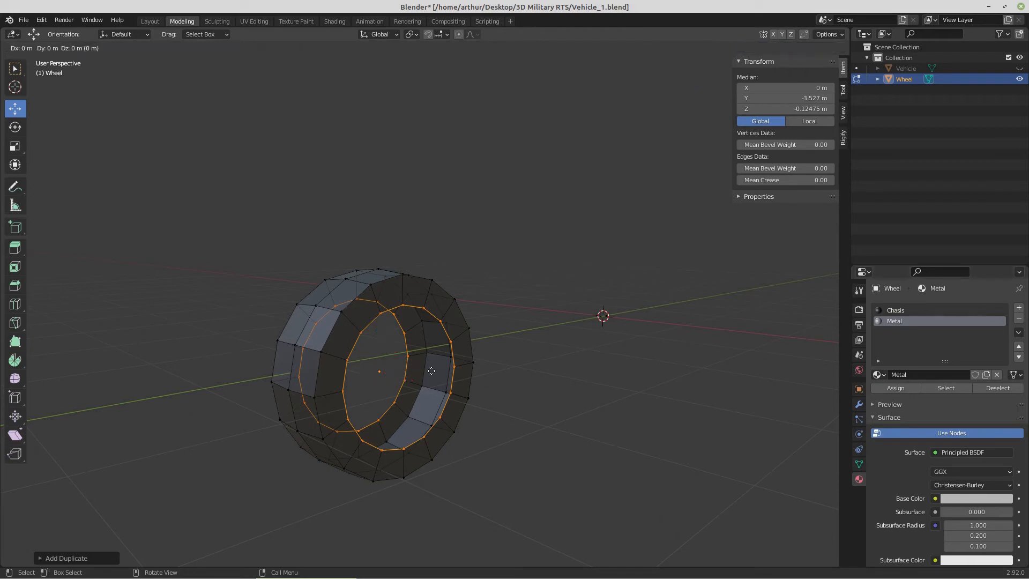
pyautogui.press('s')
pyautogui.press('x')
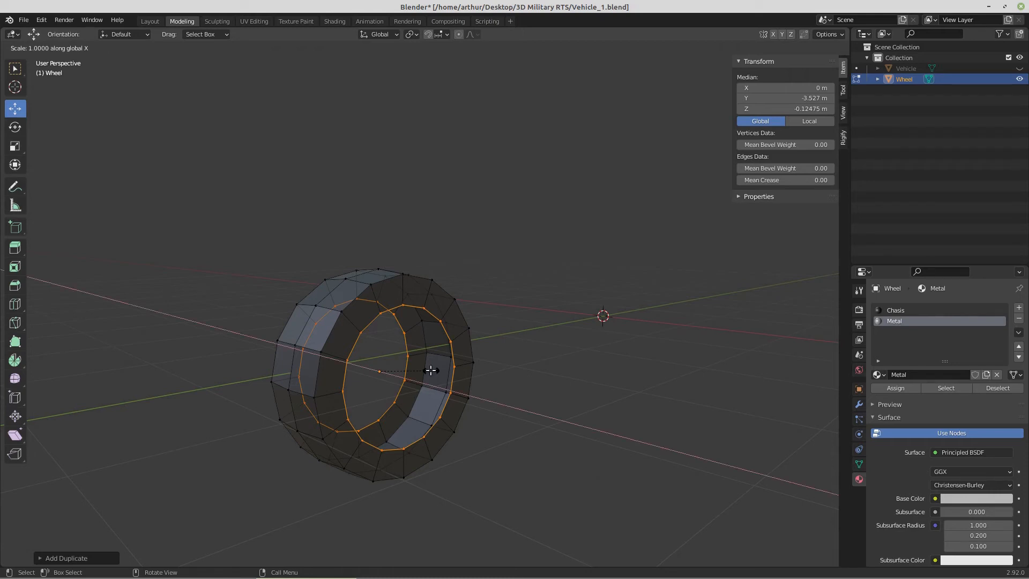
pyautogui.press('Escape')
pyautogui.hotkey('ctrl', 'z')
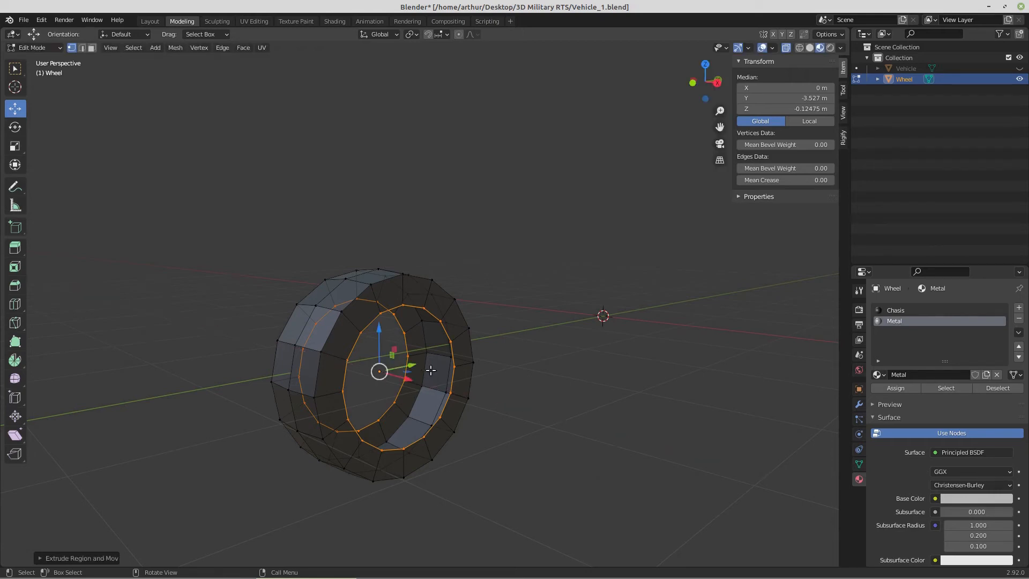
pyautogui.press('ctrl')
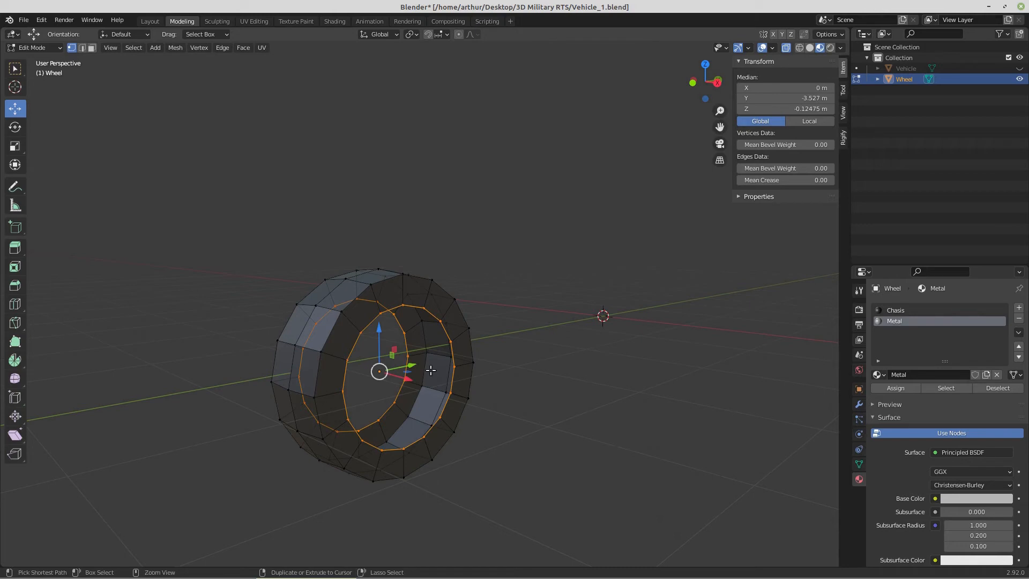
pyautogui.press('ctrl+KP_Add')
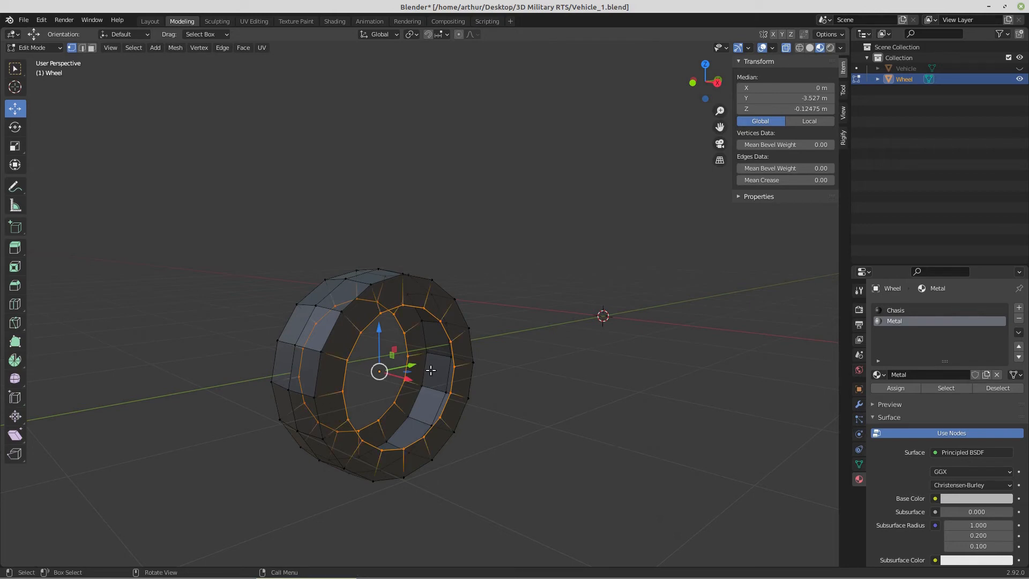
# - Duplicate both inner sidewall rings in place and assign the Metal material to the copies
pyautogui.press('shift')
pyautogui.hotkey('shift', 'd')
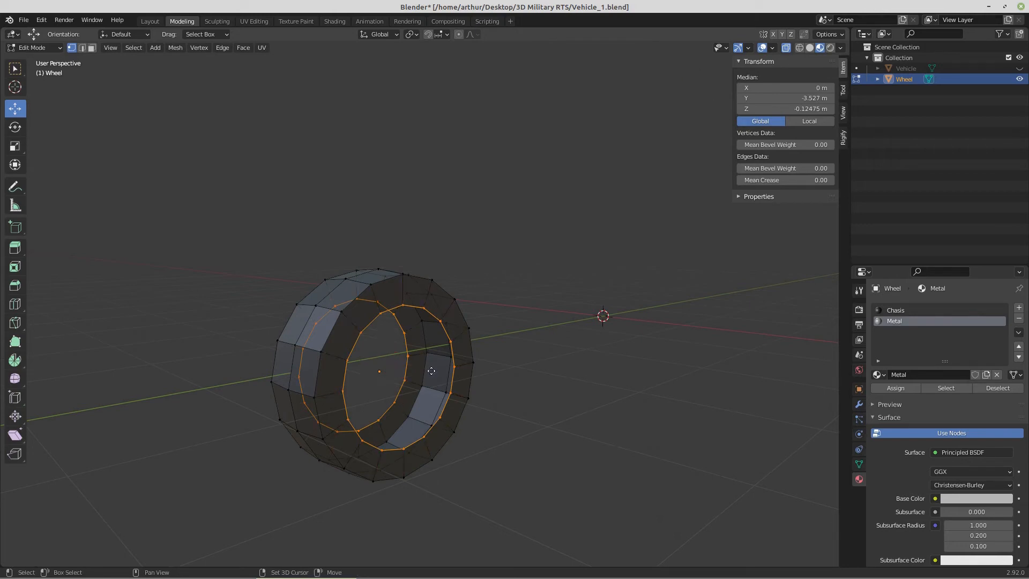
pyautogui.click(468, 380)
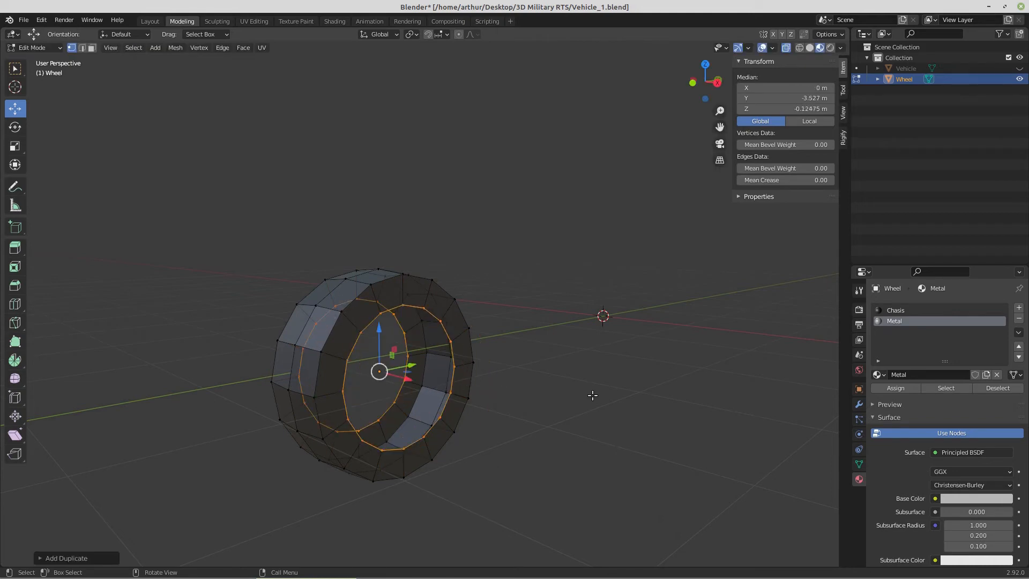
pyautogui.click(896, 391)
# - Scale the duplicated rim rings to about 1.03, excluding the X axis
pyautogui.press('s')
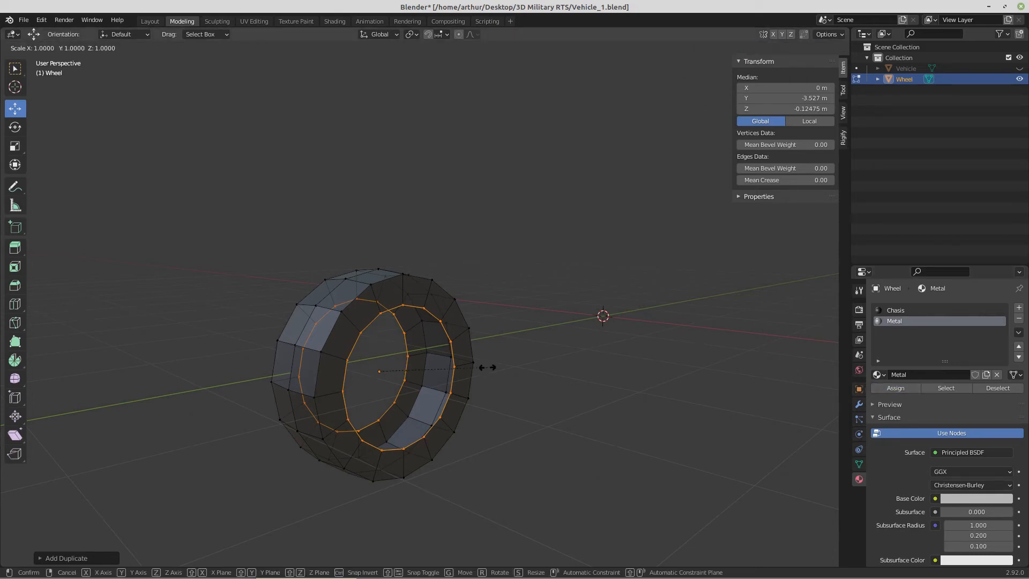
pyautogui.hotkey('shift', 'x')
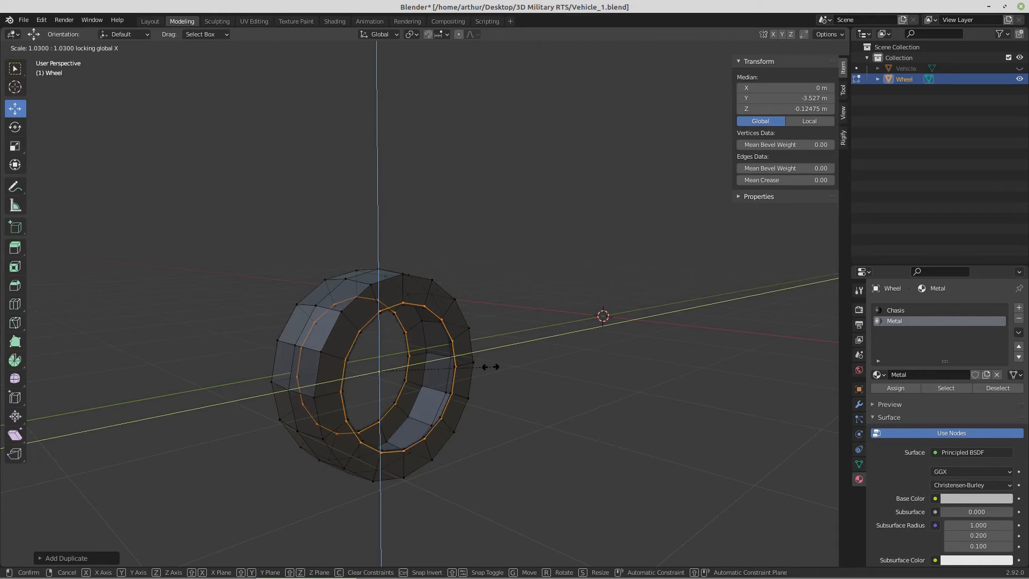
pyautogui.click(491, 367)
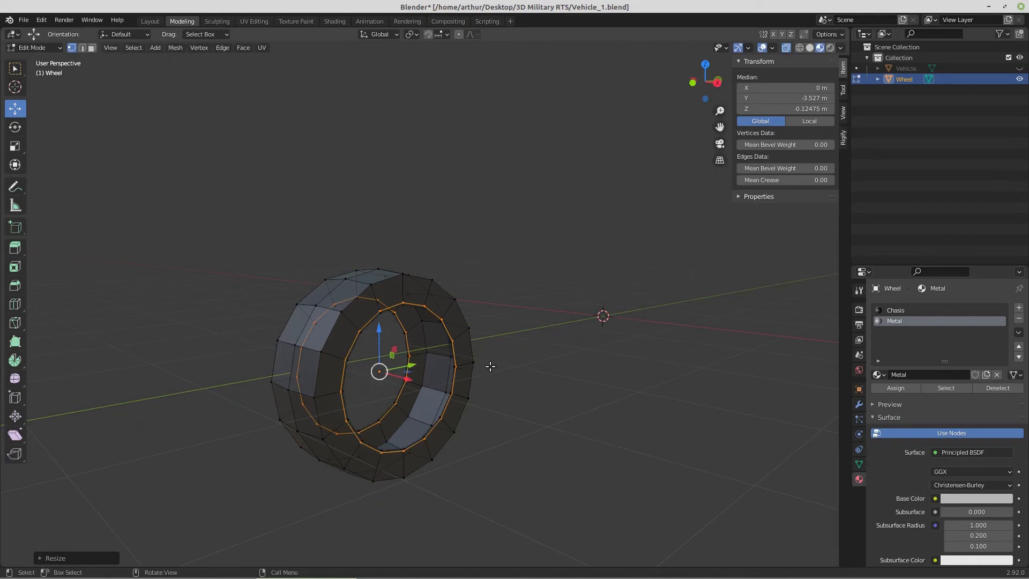
# - Extrude the rim rings outward from the sidewalls by scaling them to about 1.07 along X
pyautogui.press('g')
pyautogui.press('s')
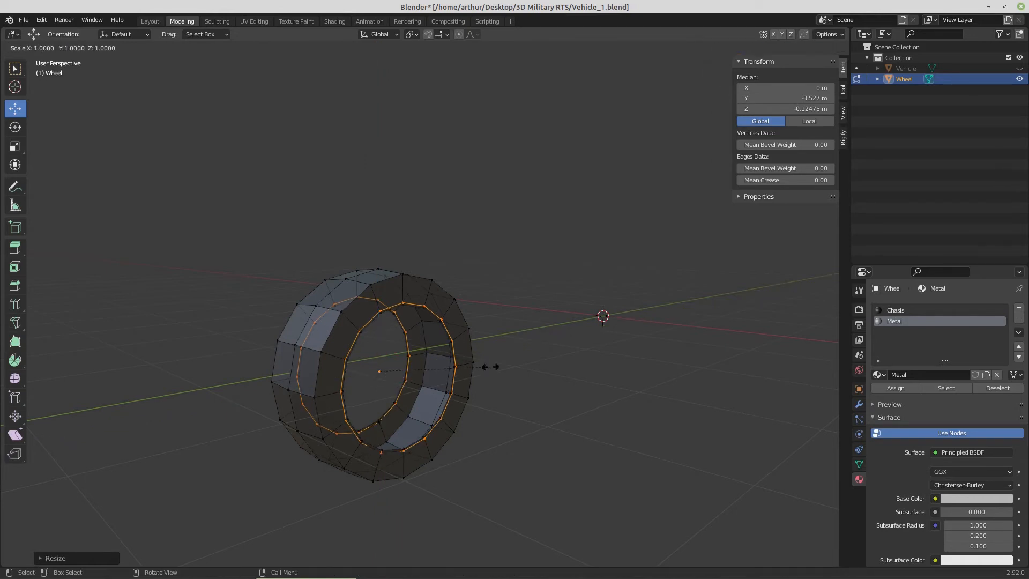
pyautogui.press('x')
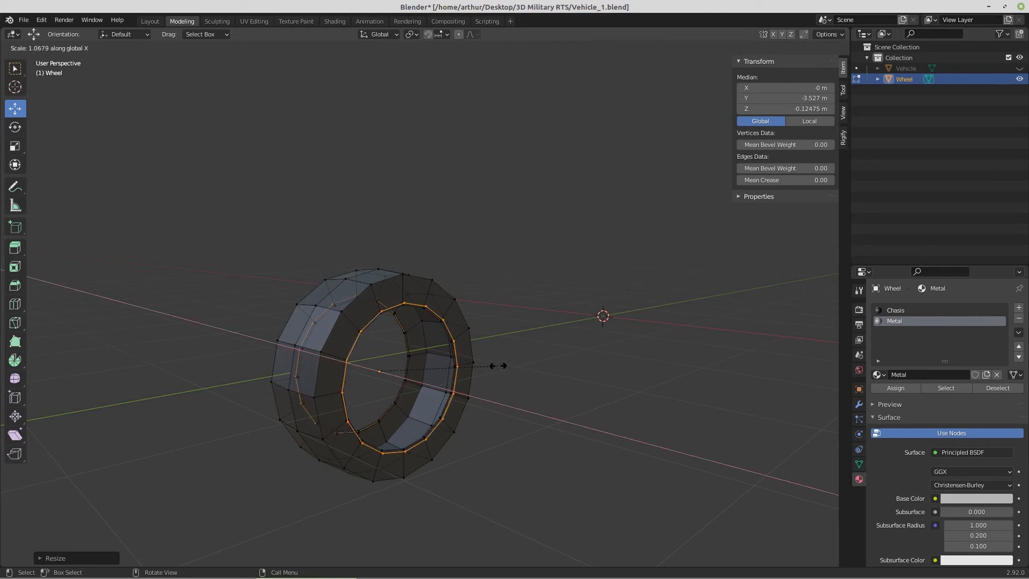
pyautogui.click(498, 365)
pyautogui.moveTo(466, 400); pyautogui.dragTo(450, 455, button='middle')
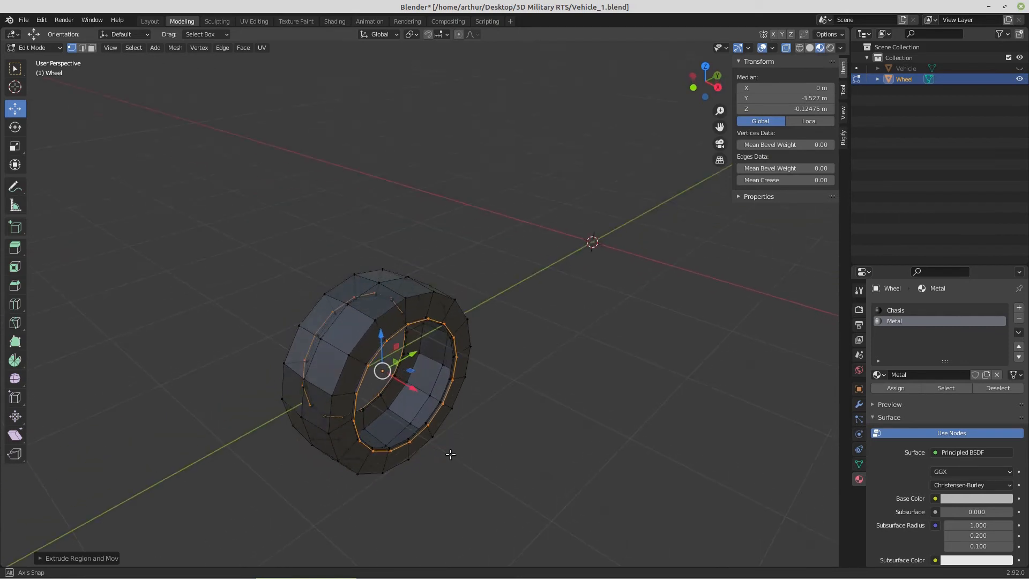
pyautogui.scroll(6, 413, 418)
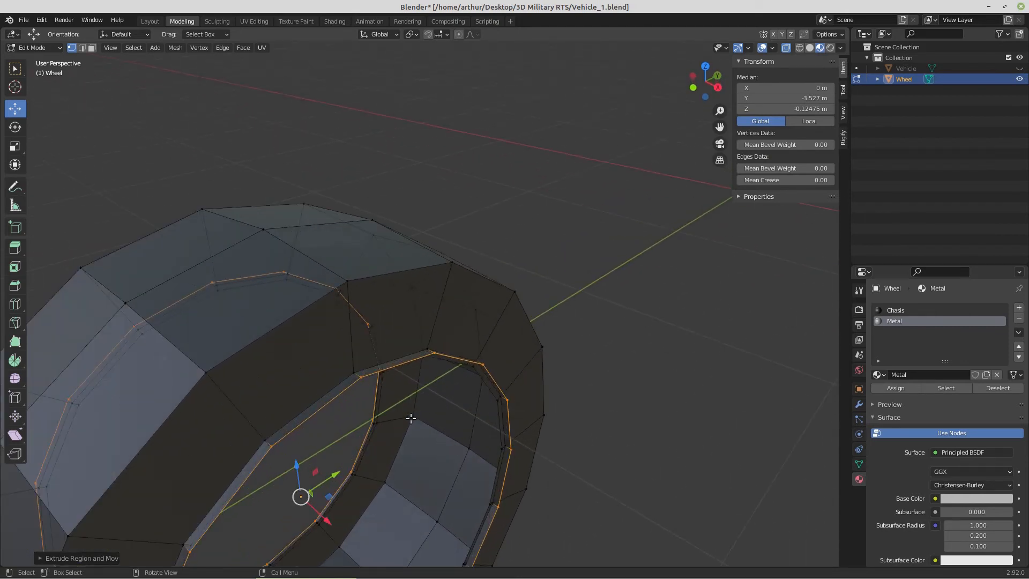
pyautogui.scroll(-7, 411, 418)
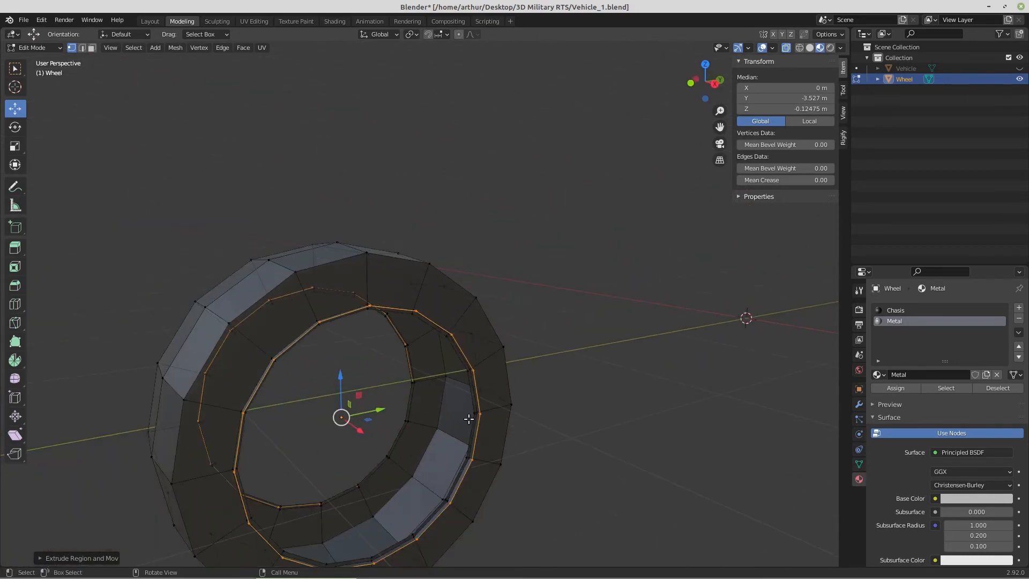
# - Extrude the rim rings again and scale them inward to about 0.85, excluding the X axis, to form the rim lip
pyautogui.press('s')
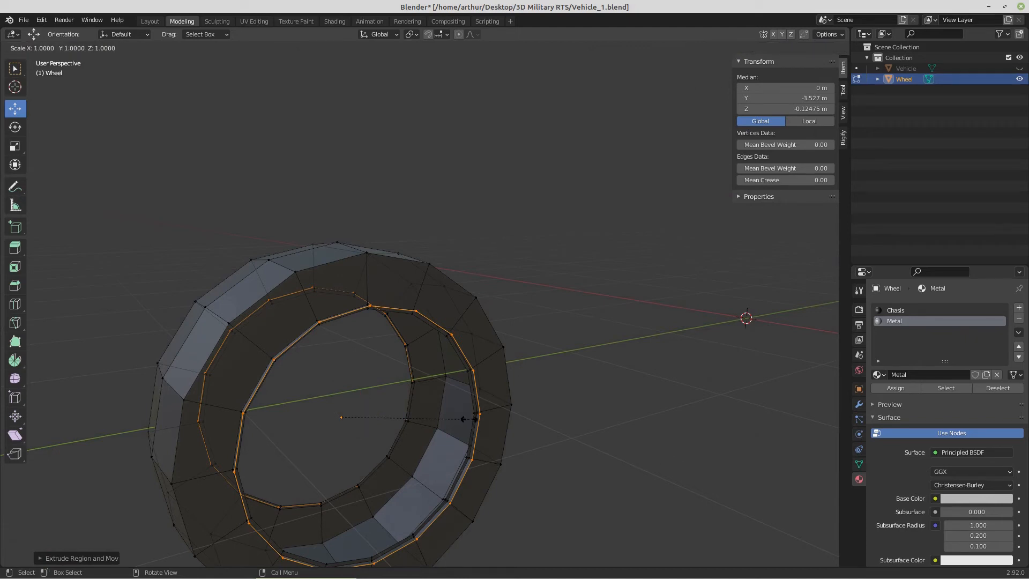
pyautogui.hotkey('shift', 'x')
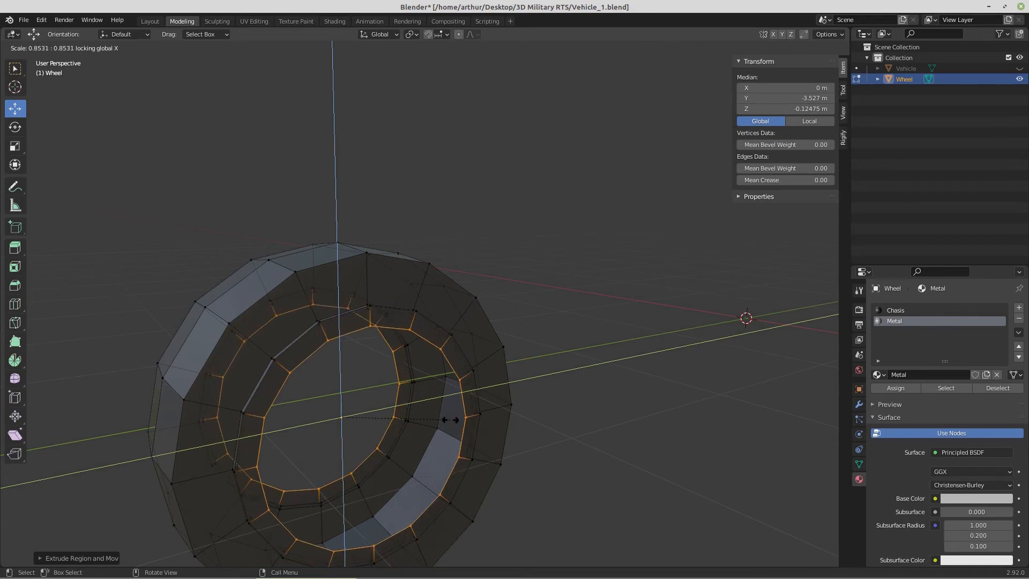
pyautogui.click(452, 420)
# - Extrude the rim lip rings toward the wheel's middle plane by scaling them down along X
pyautogui.press('s')
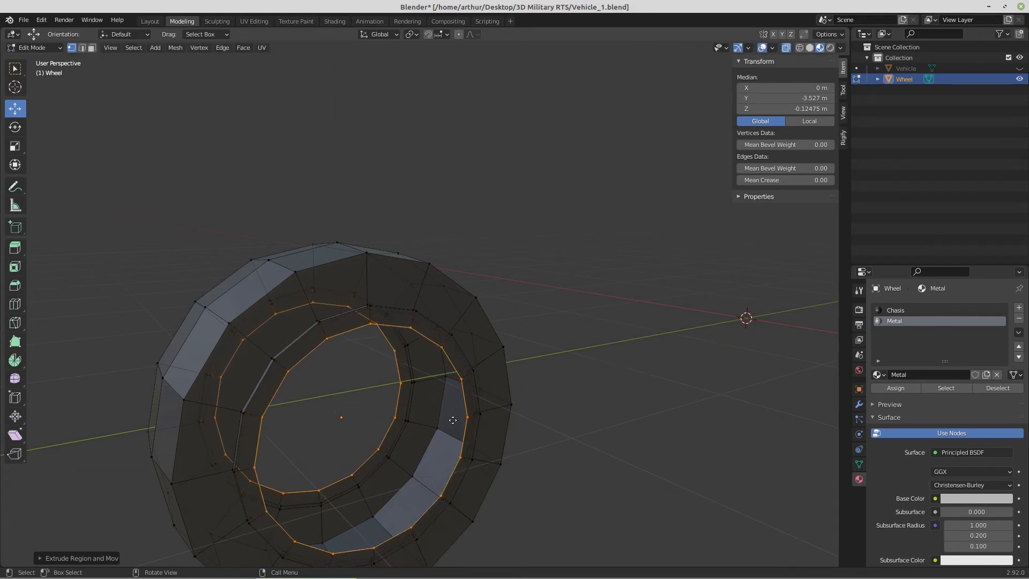
pyautogui.press('x')
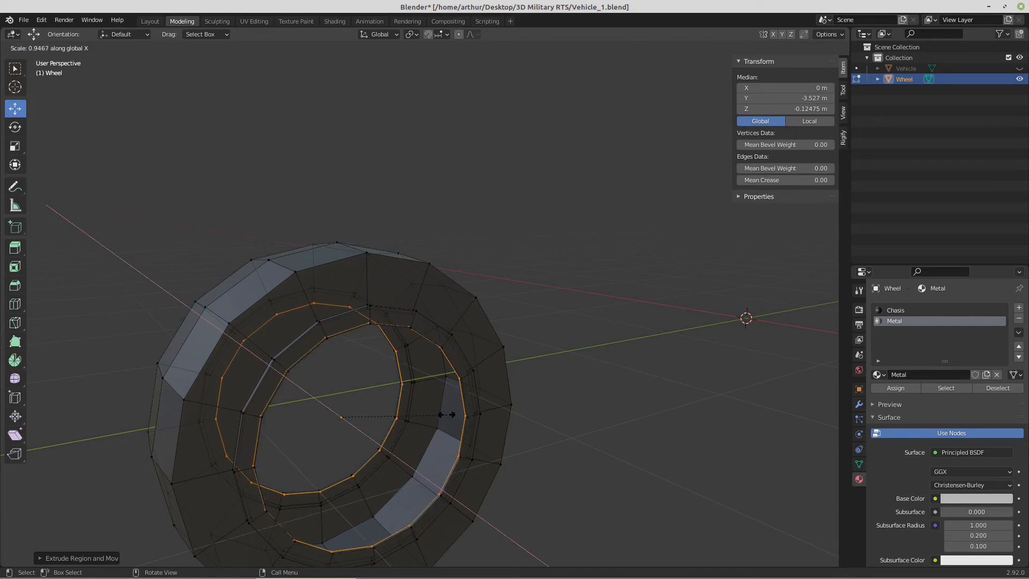
pyautogui.click(368, 405)
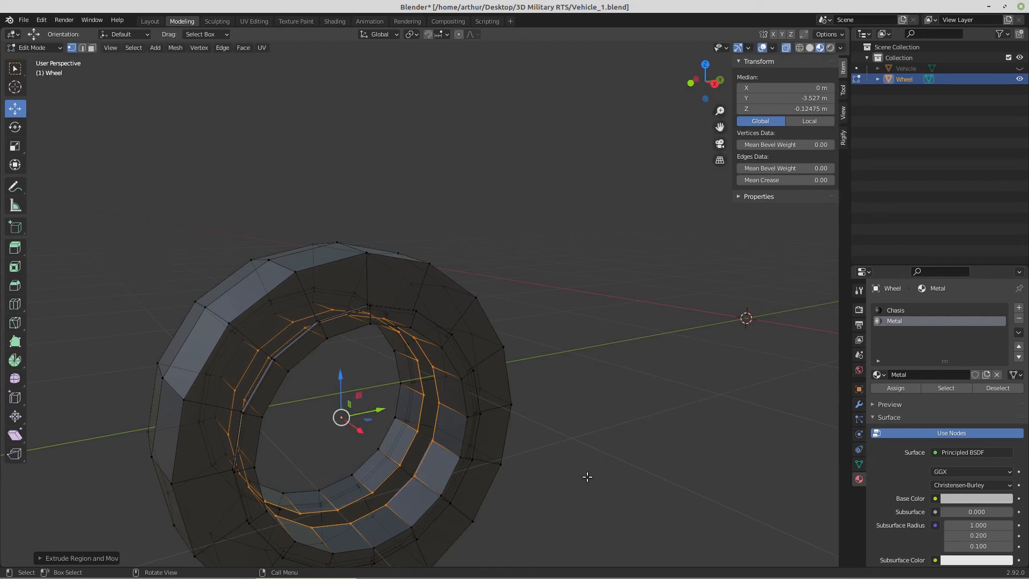
# - Extrude the recessed rim rings and scale them down to a small hub circle, excluding the X axis, and check from the top view
pyautogui.press('s')
pyautogui.hotkey('shift', 'x')
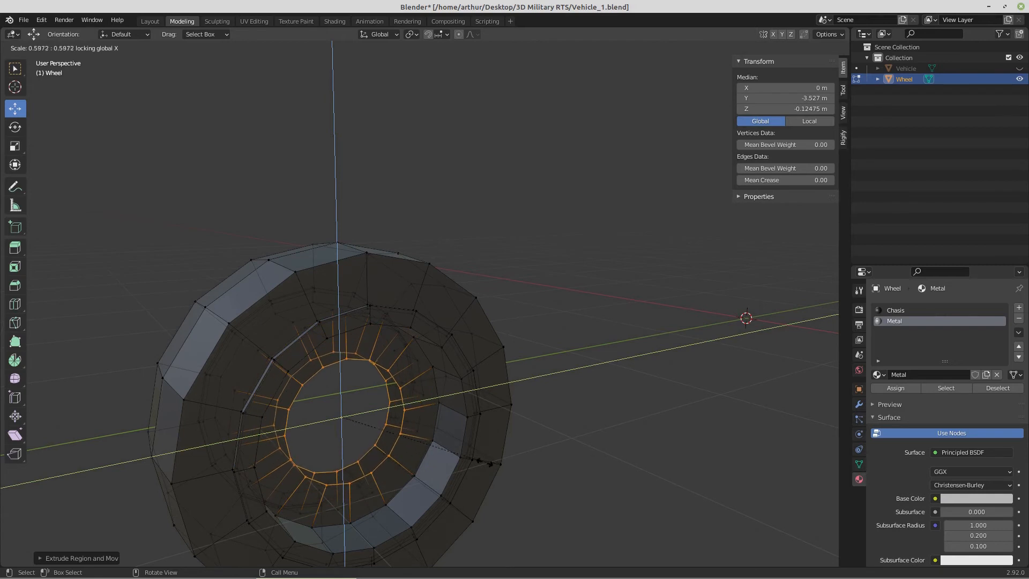
pyautogui.click(409, 447)
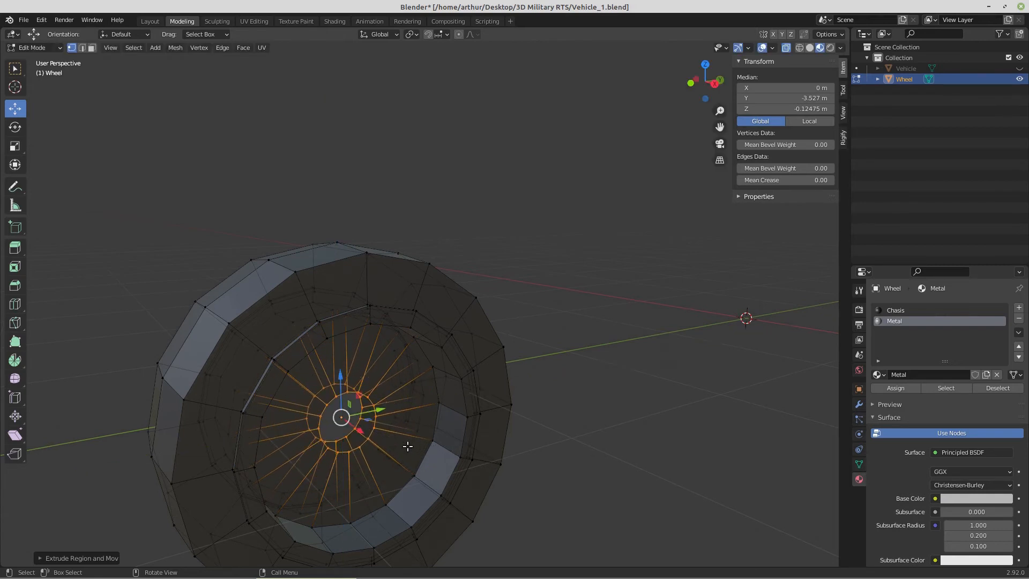
pyautogui.press('KP_7')
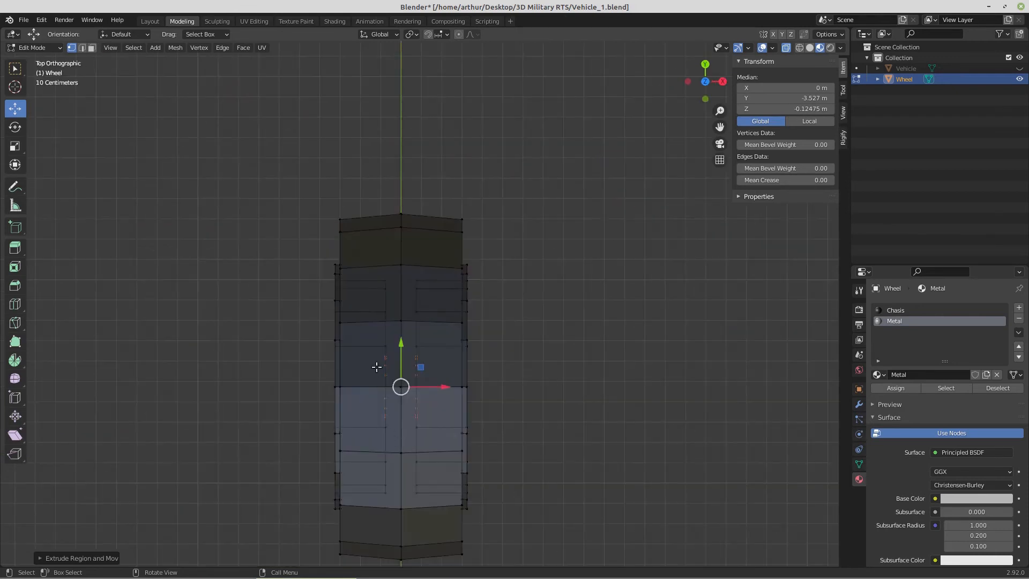
# - Exclude the hub ring on the +X side from the selection, then extrude the −X hub ring and merge it at its center
pyautogui.press('c')
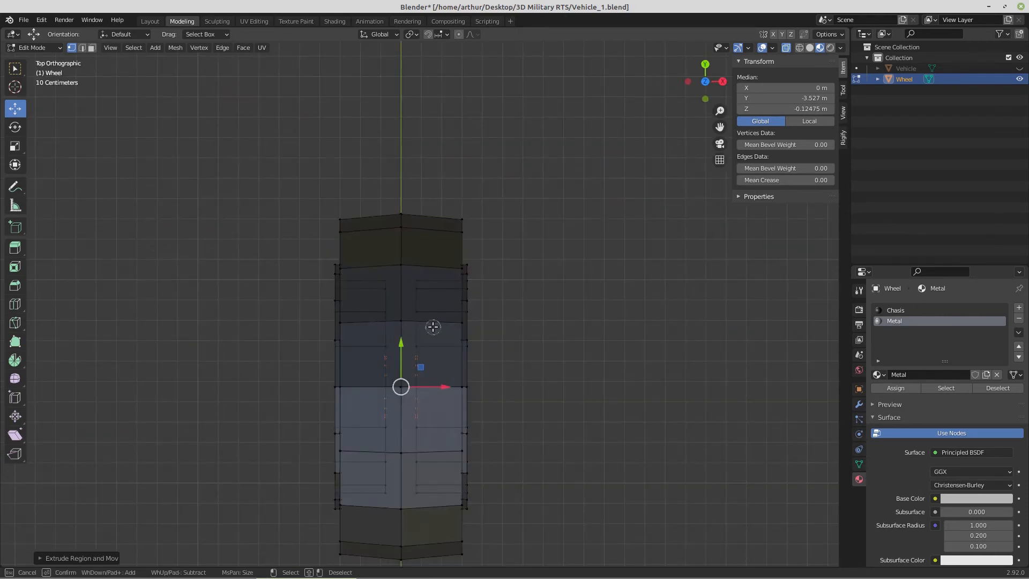
pyautogui.moveTo(426, 316); pyautogui.dragTo(422, 415, button='middle')
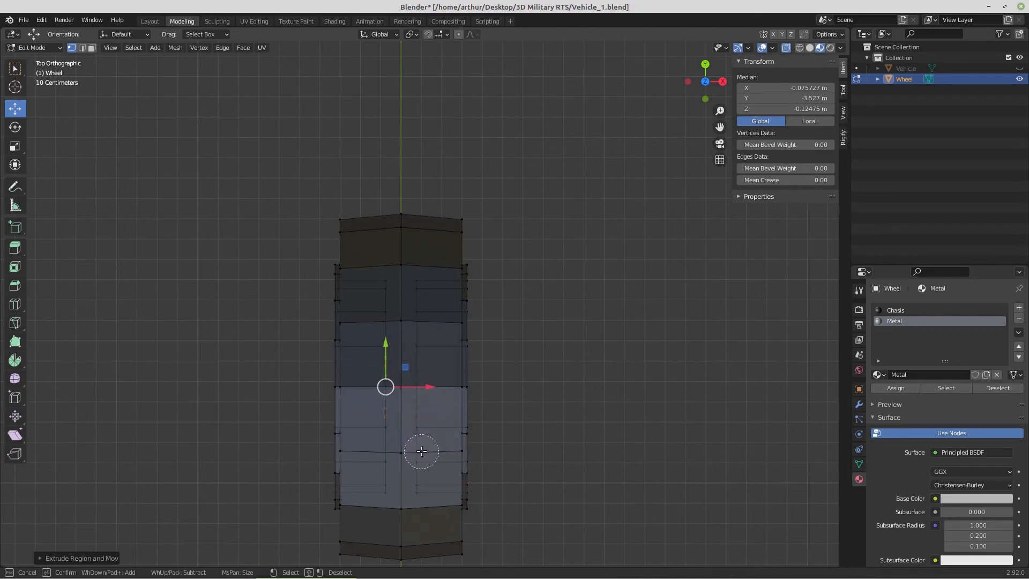
pyautogui.press('Escape')
pyautogui.moveTo(321, 375); pyautogui.dragTo(462, 411, button='middle')
pyautogui.press('e')
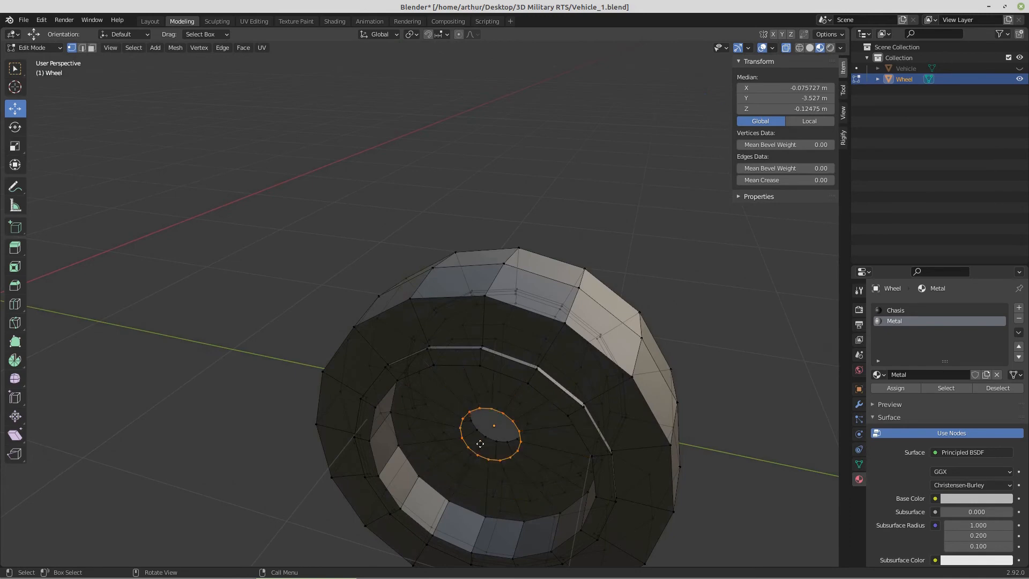
pyautogui.click(480, 442)
pyautogui.press('m')
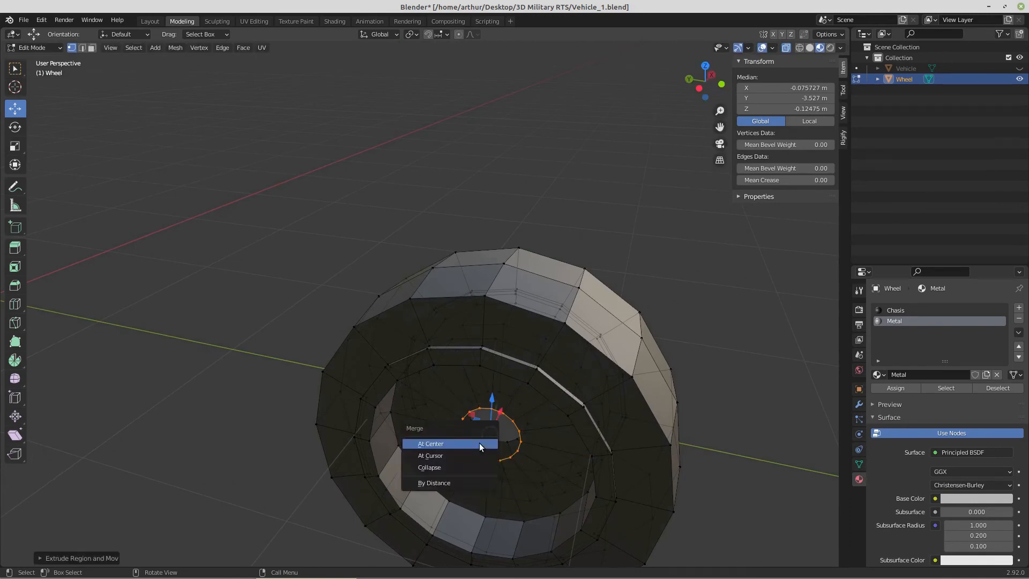
pyautogui.click(479, 443)
# - Select only the +X hub ring and extrude it outward along X to about 0.185 m to form the hub
pyautogui.moveTo(479, 443); pyautogui.dragTo(377, 436, button='middle')
pyautogui.press('KP_3')
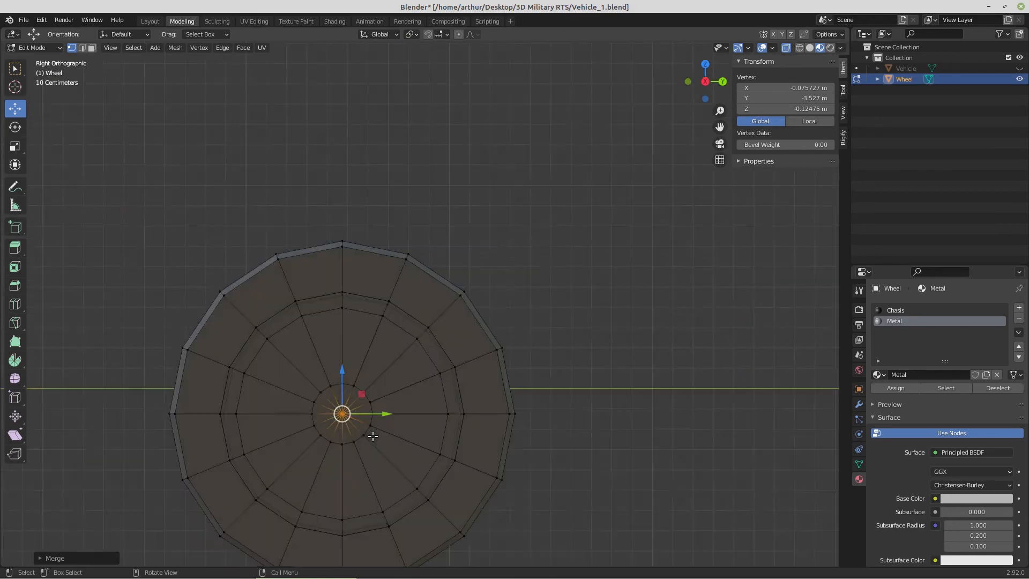
pyautogui.moveTo(285, 357); pyautogui.dragTo(412, 487)
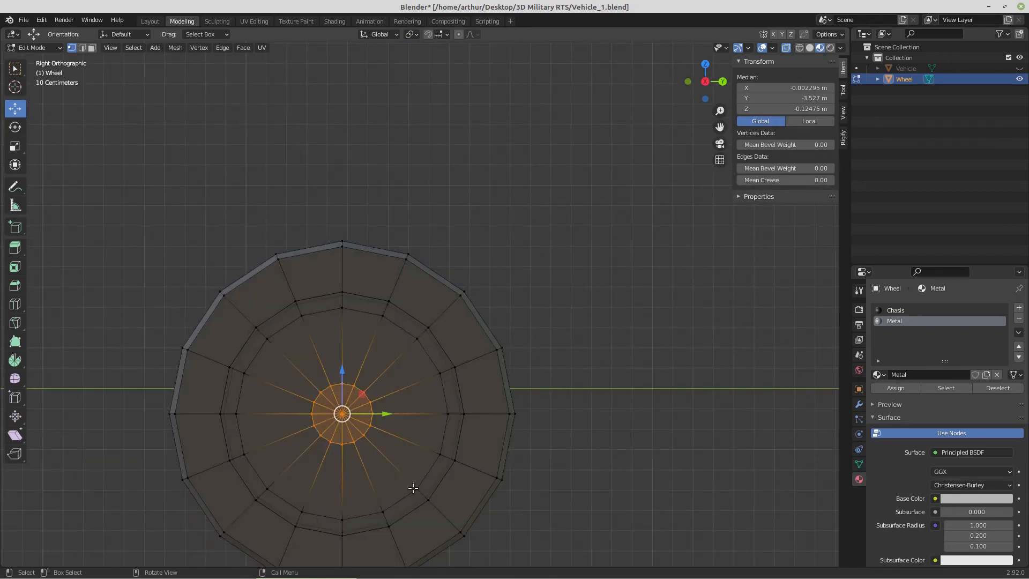
pyautogui.press('KP_7')
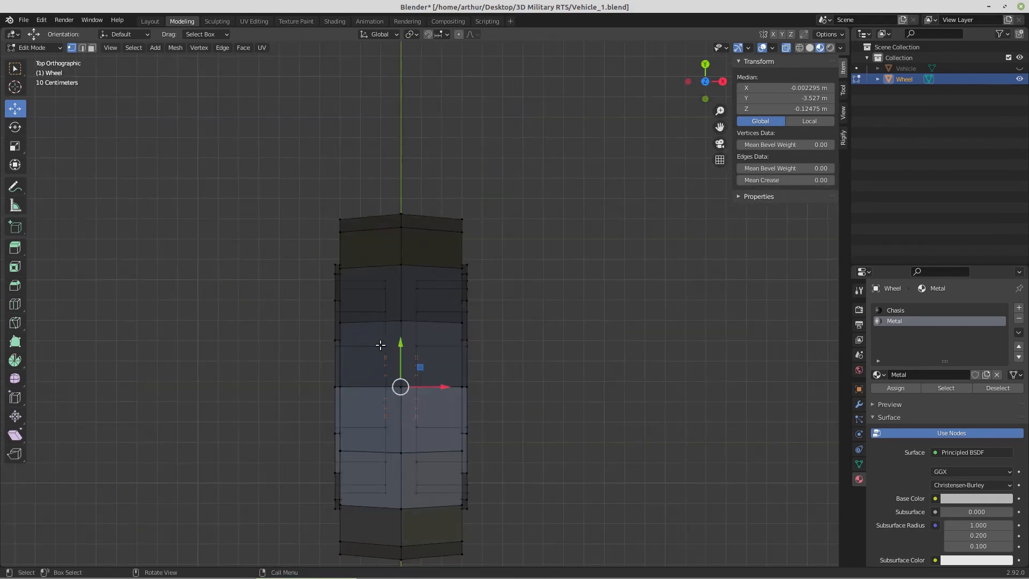
pyautogui.press('c')
pyautogui.moveTo(379, 341); pyautogui.dragTo(380, 437, button='middle')
pyautogui.rightClick(380, 437)
pyautogui.moveTo(597, 460); pyautogui.dragTo(544, 360, button='middle')
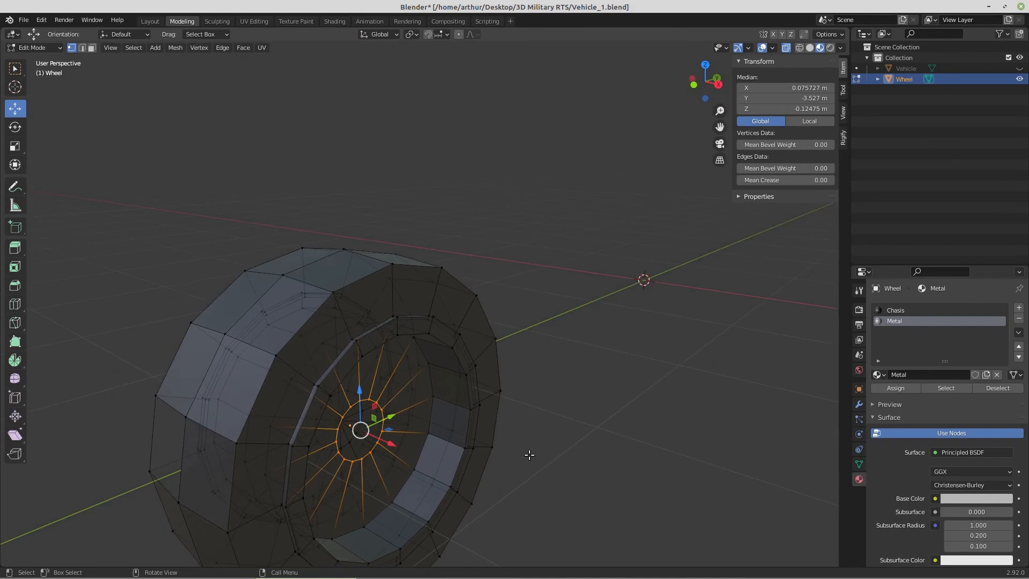
pyautogui.keyDown('shift'); pyautogui.moveTo(528, 440); pyautogui.dragTo(528, 395, button='middle'); pyautogui.keyUp('shift')
pyautogui.scroll(1, 521, 427)
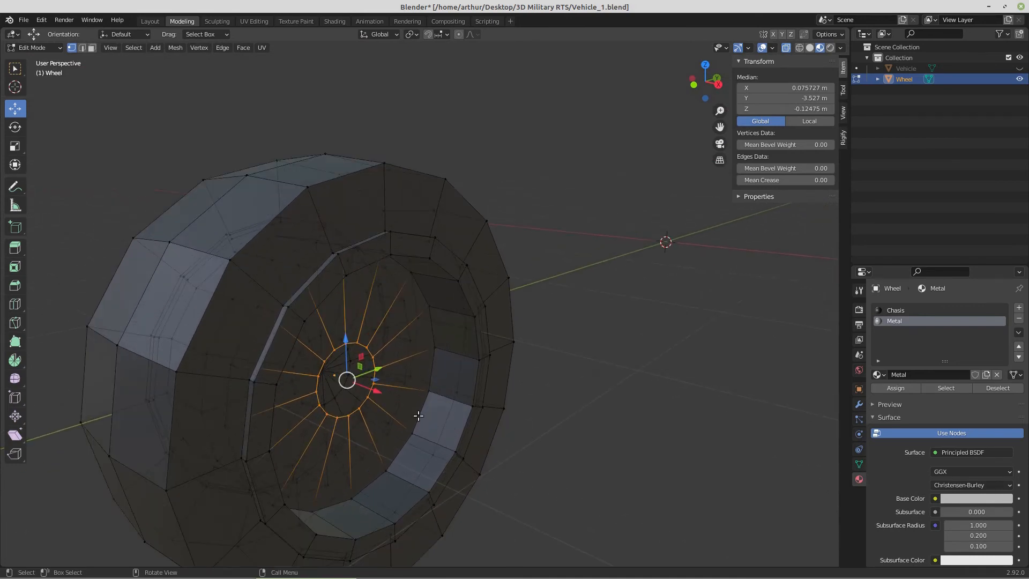
pyautogui.press('e')
pyautogui.rightClick(418, 416)
pyautogui.moveTo(380, 393); pyautogui.dragTo(401, 405)
pyautogui.press('g')
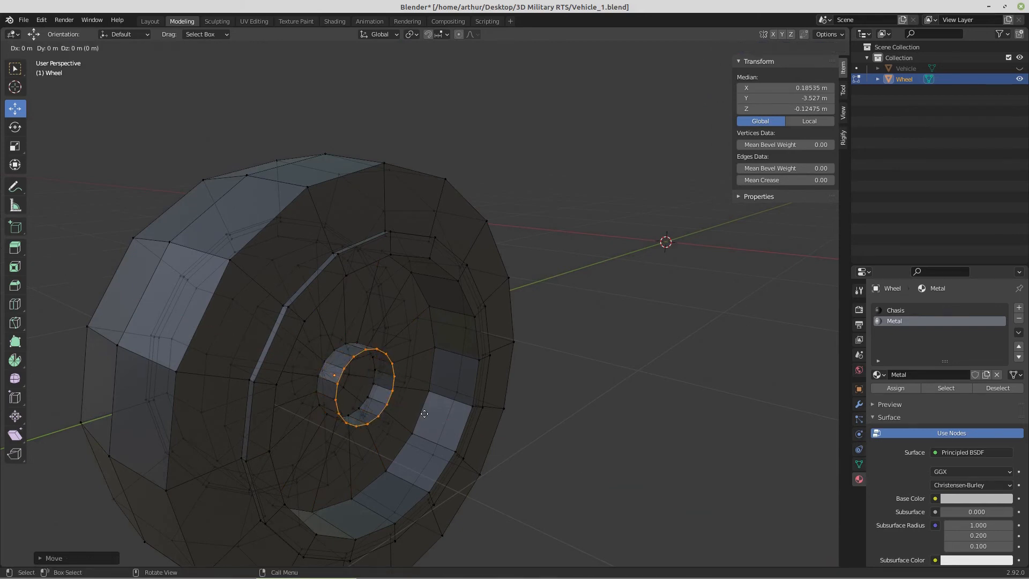
pyautogui.press('Escape')
# - Merge the outer hub ring at its center and assign the Metal material to the whole linked rim on the +X side
pyautogui.press('m')
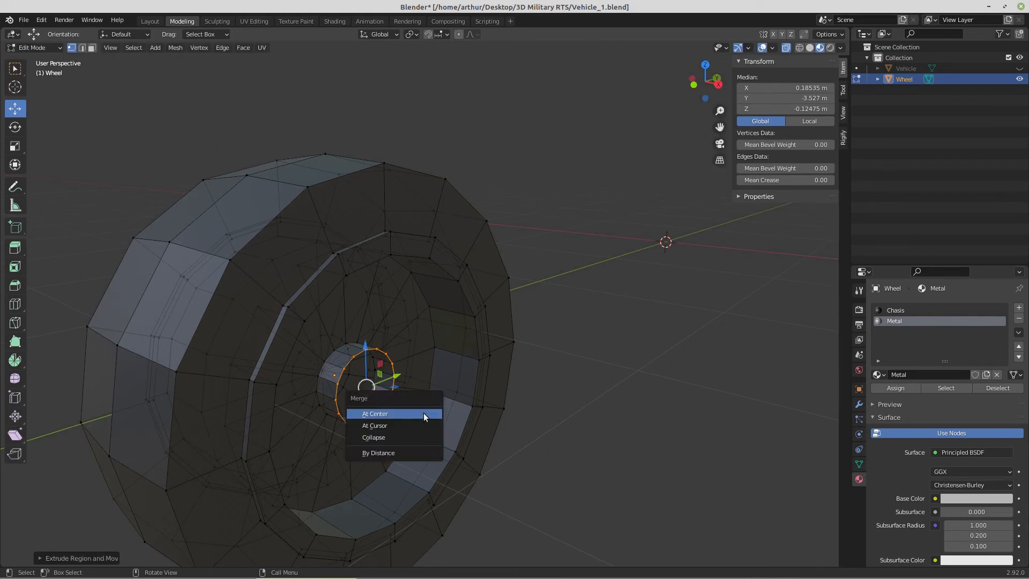
pyautogui.click(423, 413)
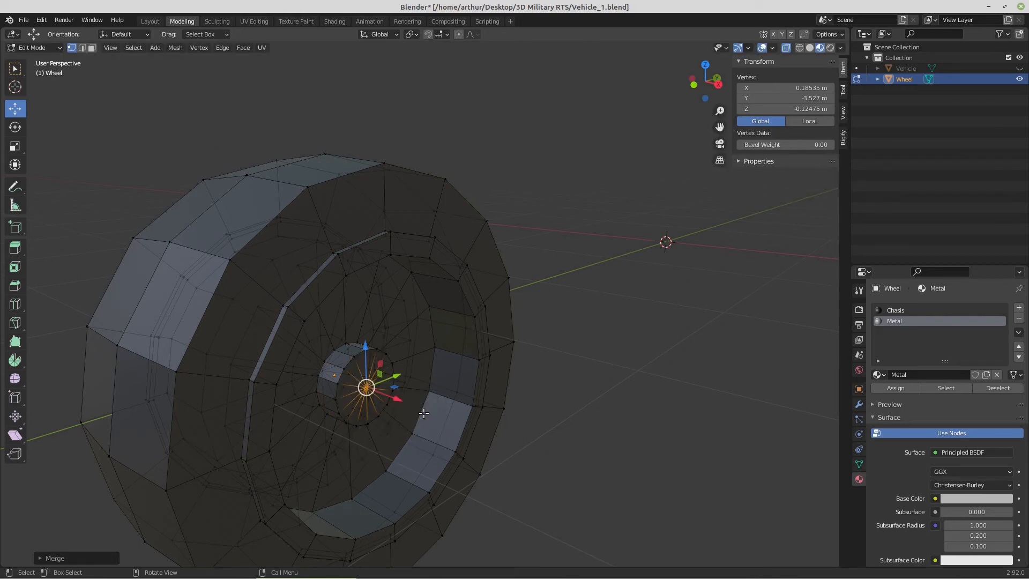
pyautogui.press('l')
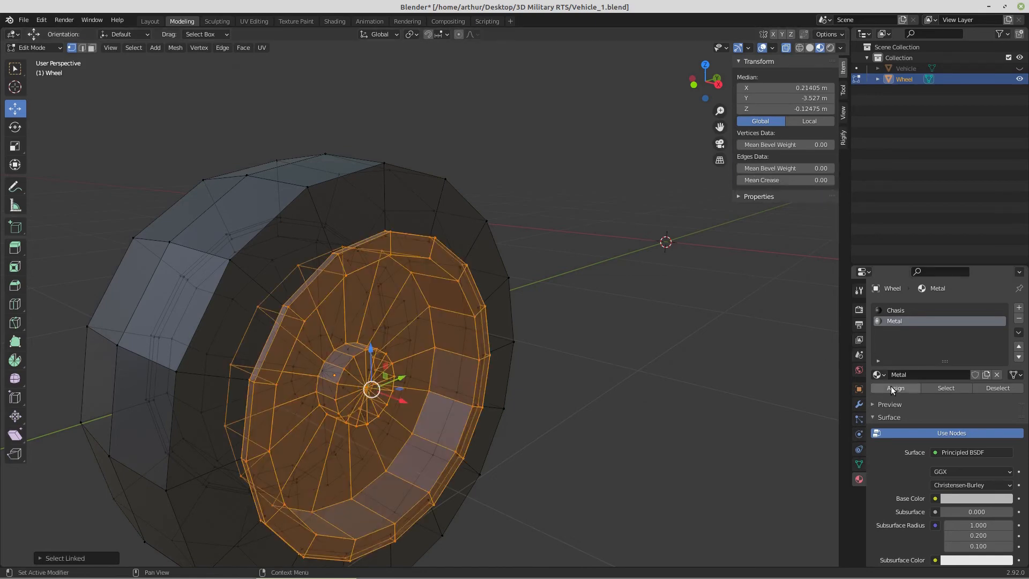
pyautogui.click(893, 388)
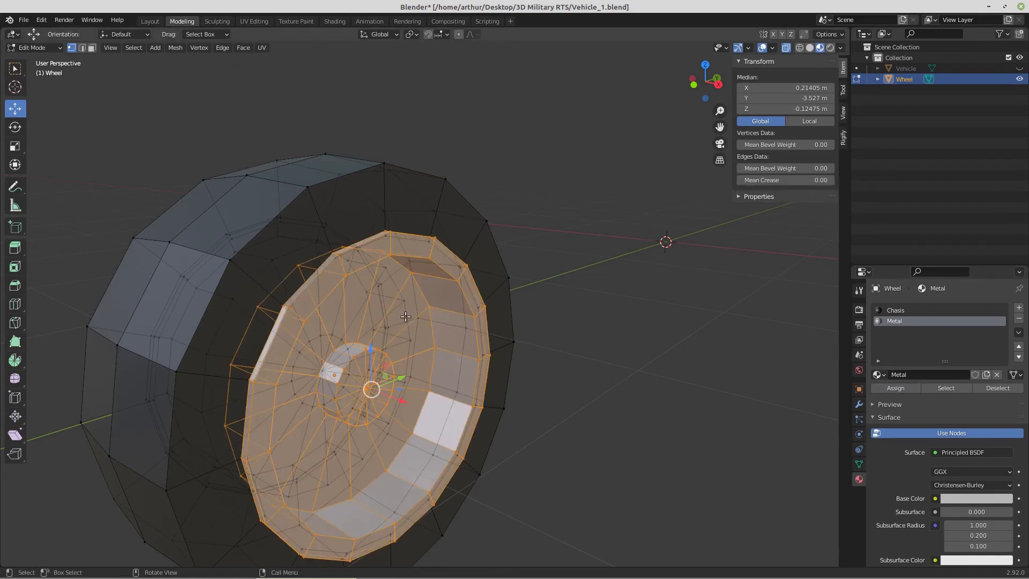
# - Extrude eight alternating wedge faces of the rim disc outward to about 0.139 m on X, using face selection with X-ray off
pyautogui.click(91, 47)
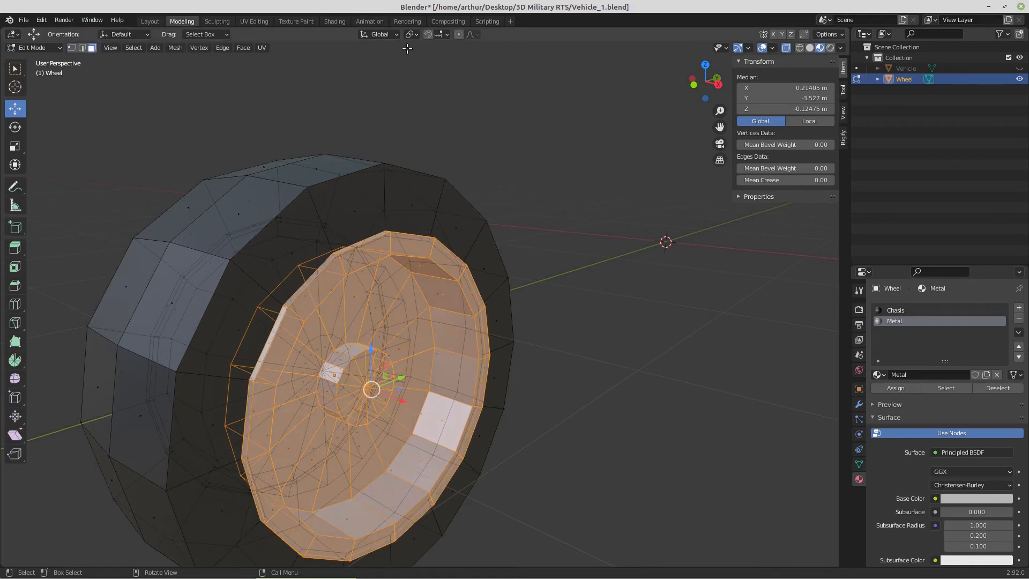
pyautogui.hotkey('alt', 'z')
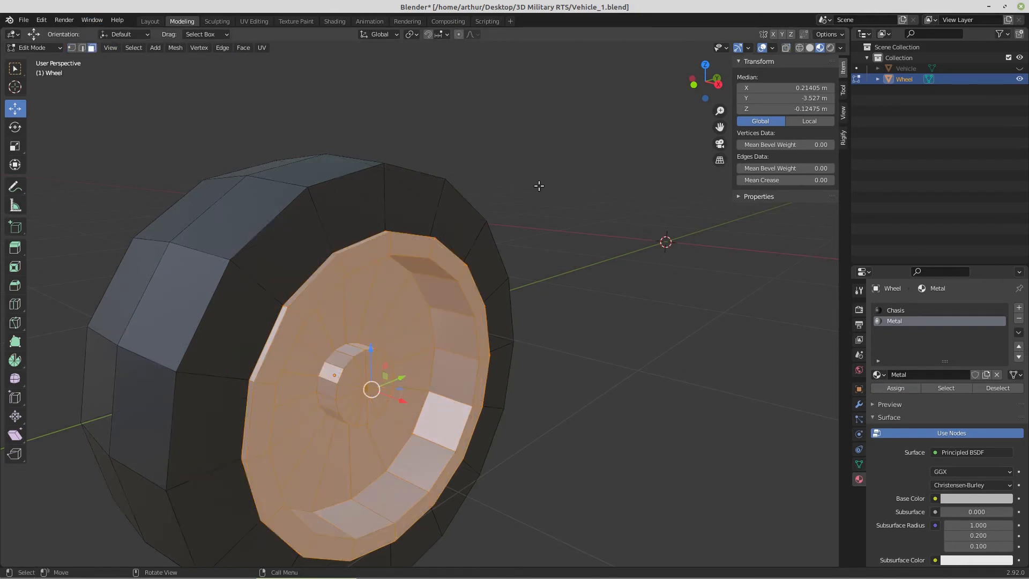
pyautogui.press('KP_3')
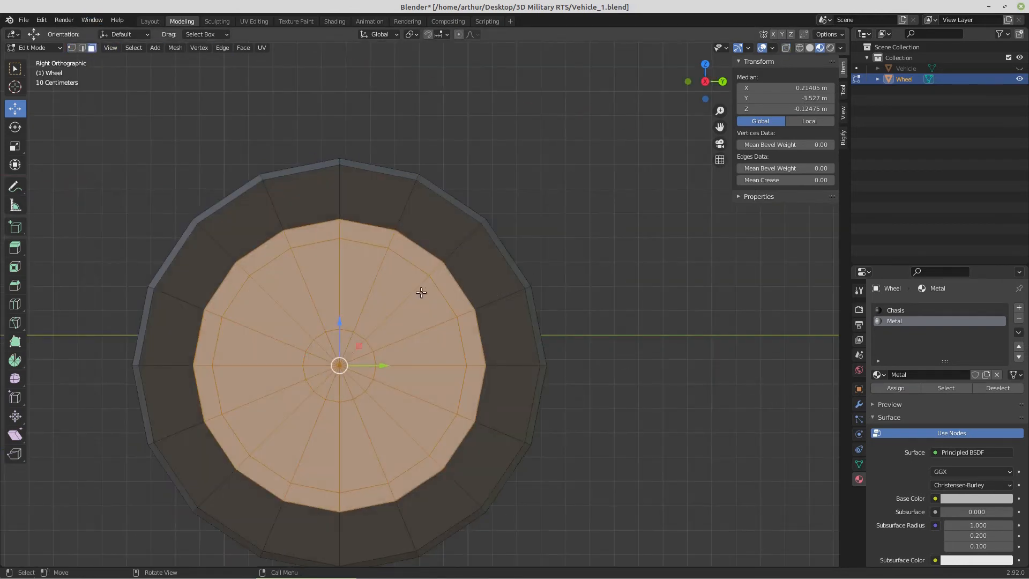
pyautogui.click(351, 276)
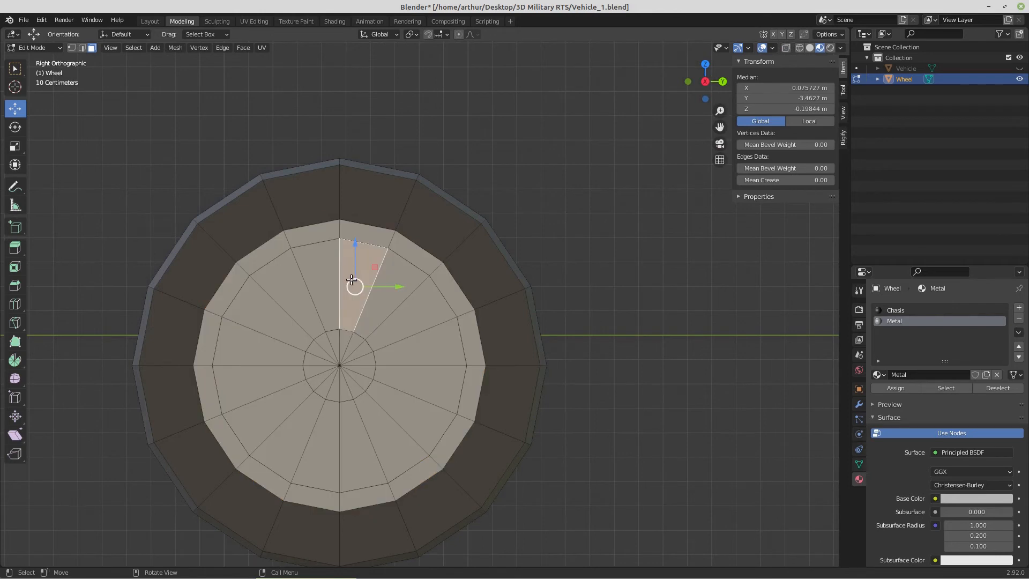
pyautogui.keyDown('shift'); pyautogui.click(415, 313); pyautogui.keyUp('shift')
pyautogui.keyDown('shift'); pyautogui.click(422, 383); pyautogui.keyUp('shift')
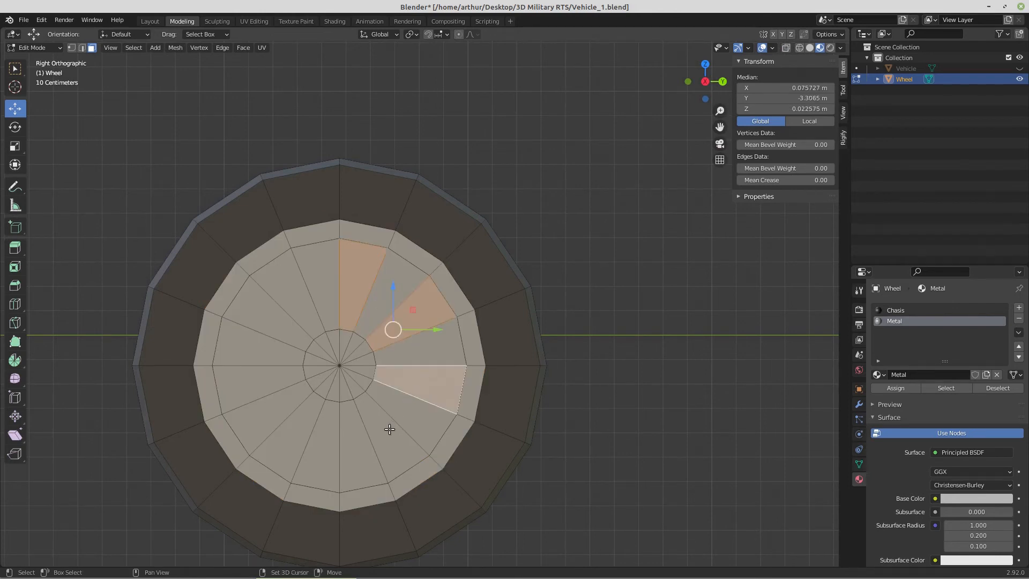
pyautogui.keyDown('shift'); pyautogui.click(390, 428); pyautogui.keyUp('shift')
pyautogui.keyDown('shift'); pyautogui.click(328, 445); pyautogui.keyUp('shift')
pyautogui.keyDown('shift'); pyautogui.click(261, 416); pyautogui.keyUp('shift')
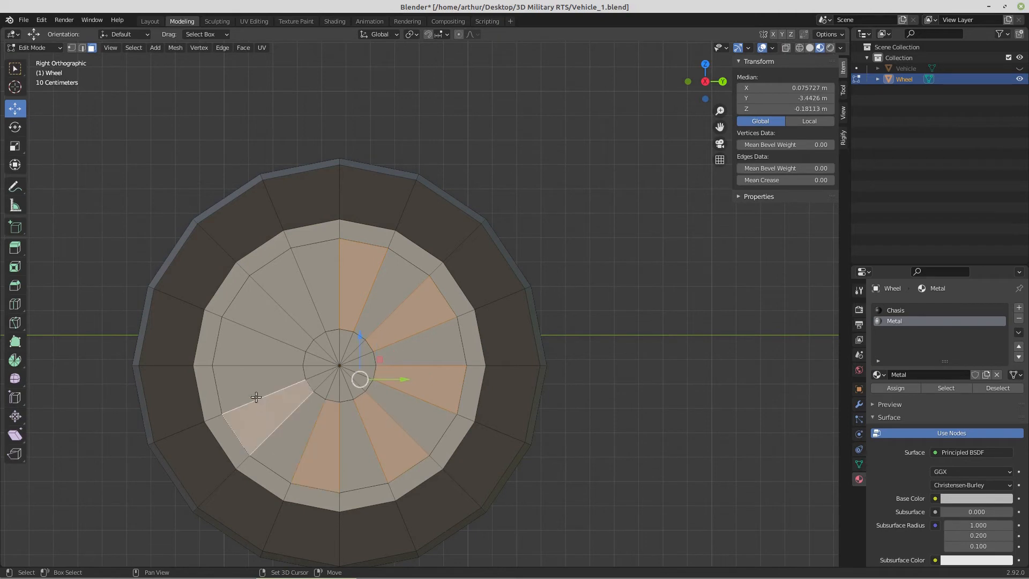
pyautogui.keyDown('shift'); pyautogui.click(255, 351); pyautogui.keyUp('shift')
pyautogui.keyDown('shift'); pyautogui.click(287, 289); pyautogui.keyUp('shift')
pyautogui.moveTo(288, 300); pyautogui.dragTo(390, 438, button='middle')
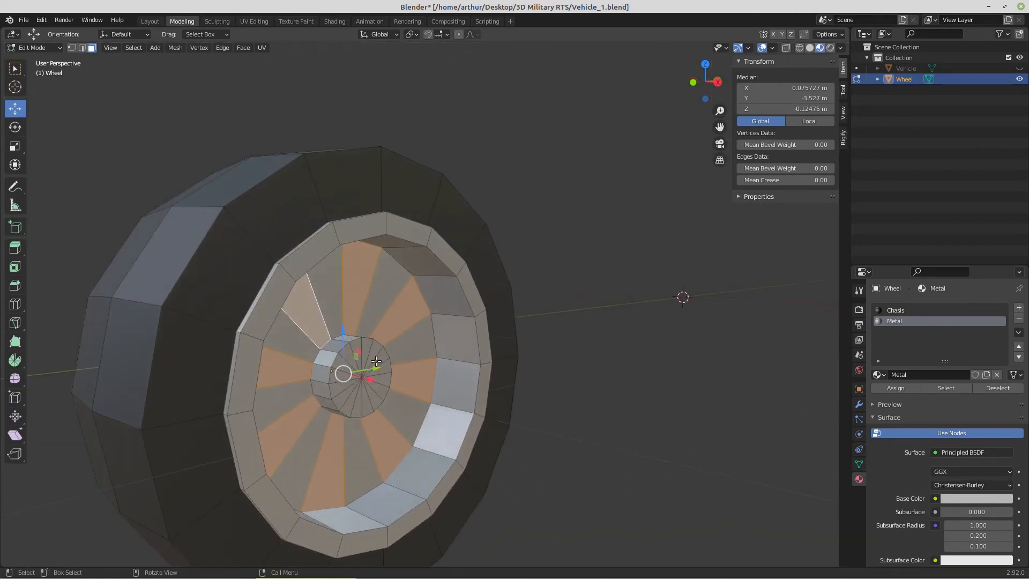
pyautogui.press('e')
pyautogui.click(401, 436)
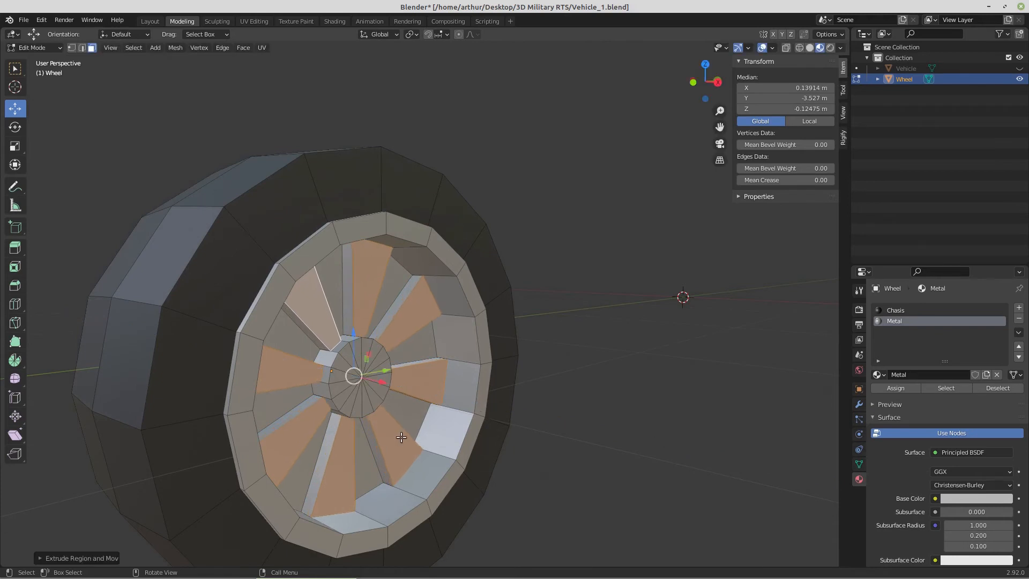
# - Set the pivot point to Individual Origins and scale down the eight extruded wedge faces
pyautogui.press('.')
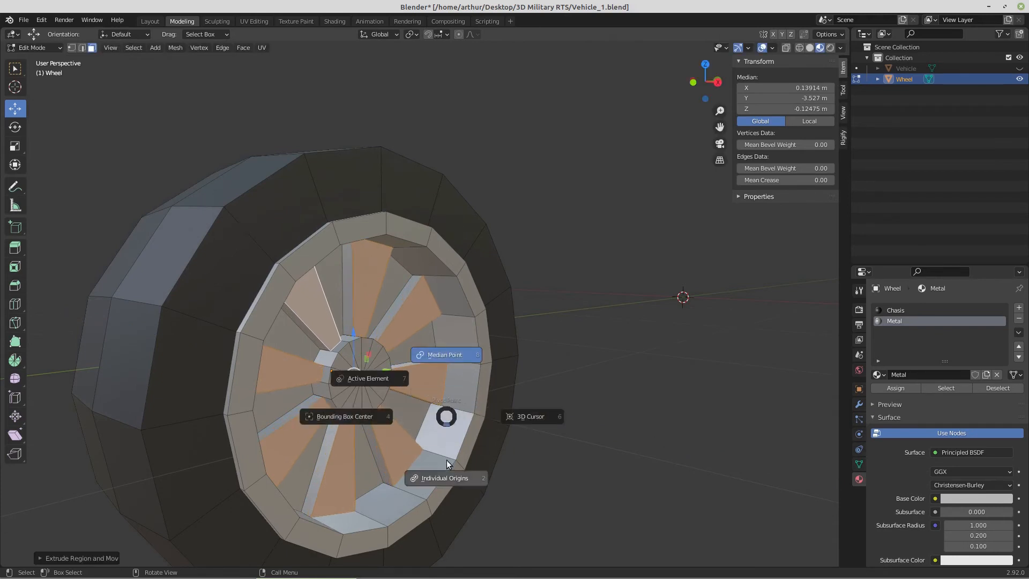
pyautogui.click(446, 478)
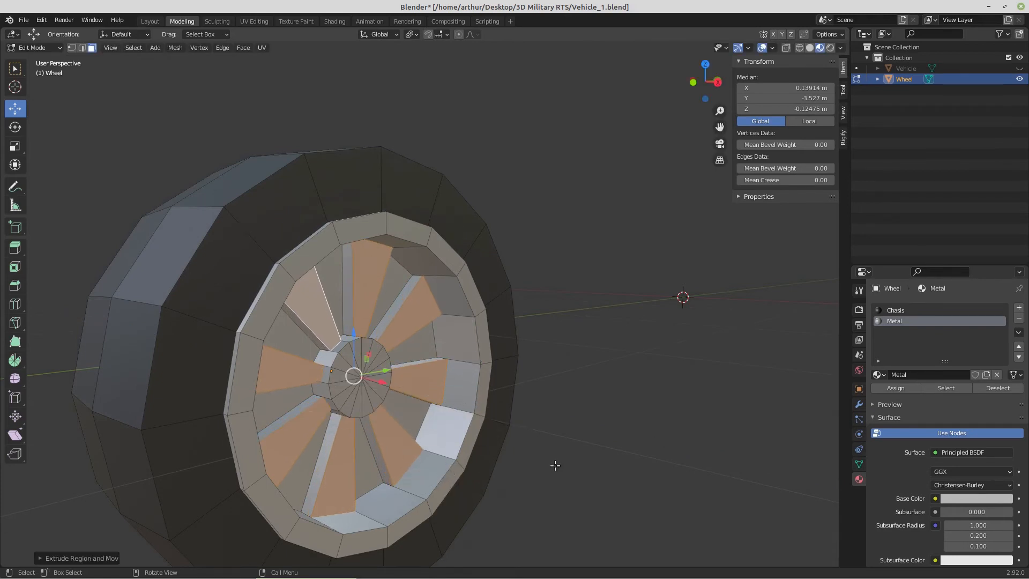
pyautogui.press('s')
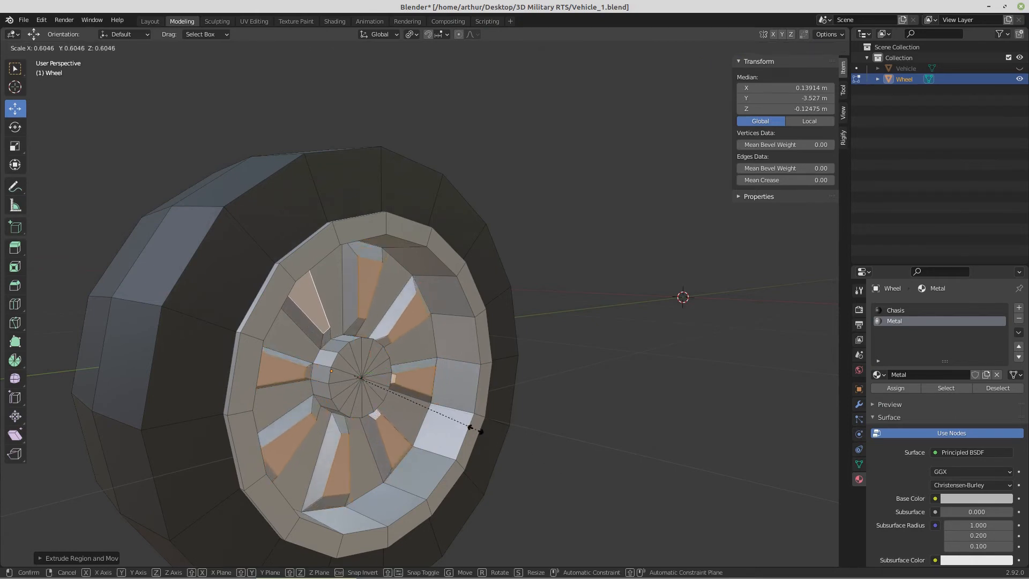
pyautogui.click(444, 421)
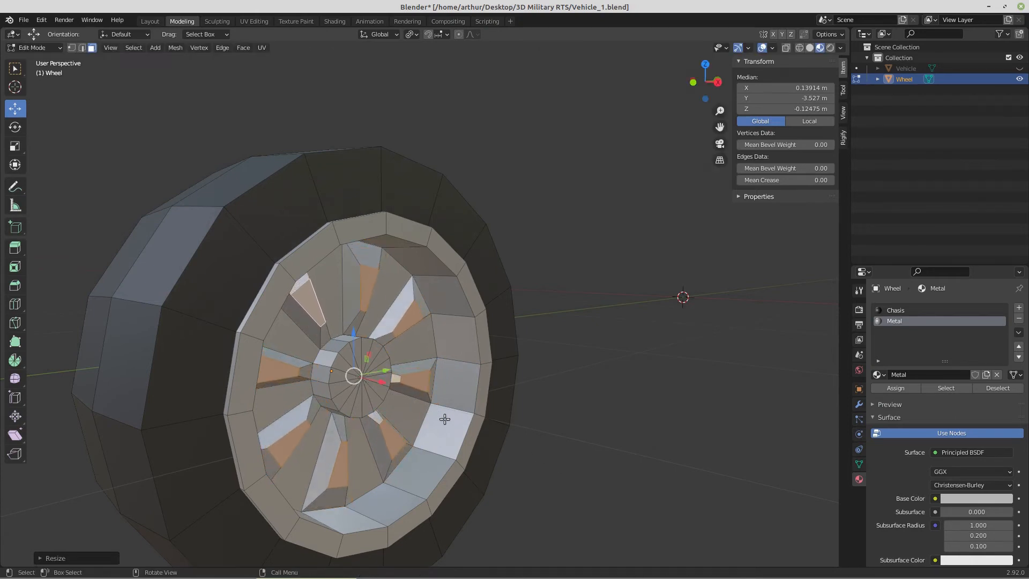
# - Assign the Chasis material to the eight small wedge faces, deselect everything and check the rim from the side
pyautogui.click(894, 309)
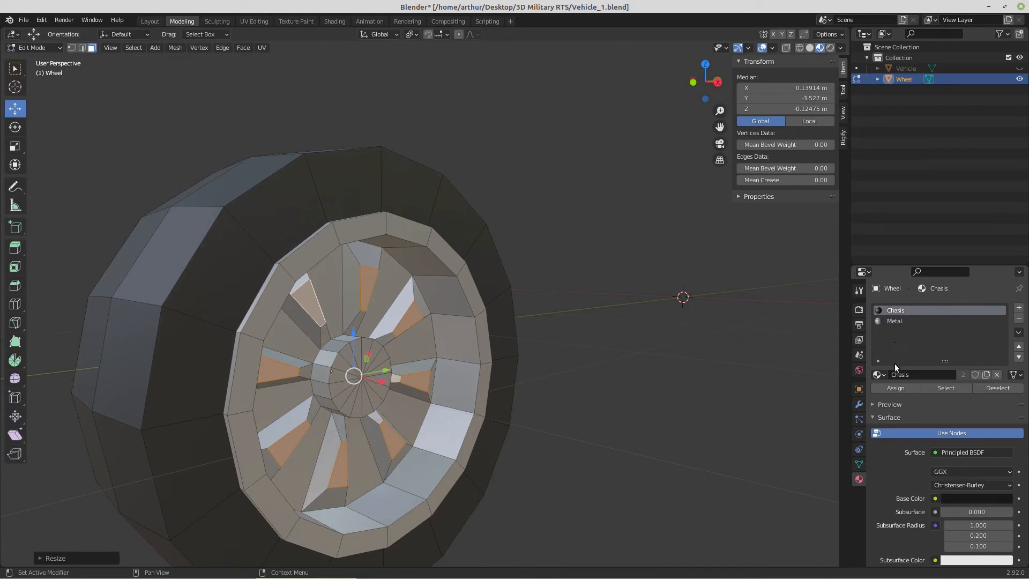
pyautogui.click(895, 388)
pyautogui.click(597, 395)
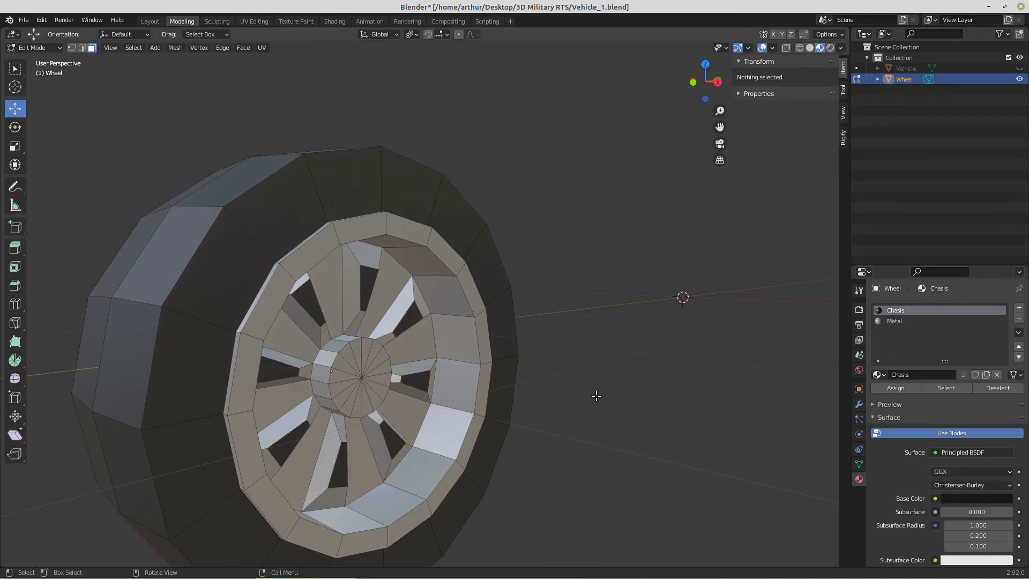
pyautogui.scroll(-5, 523, 417)
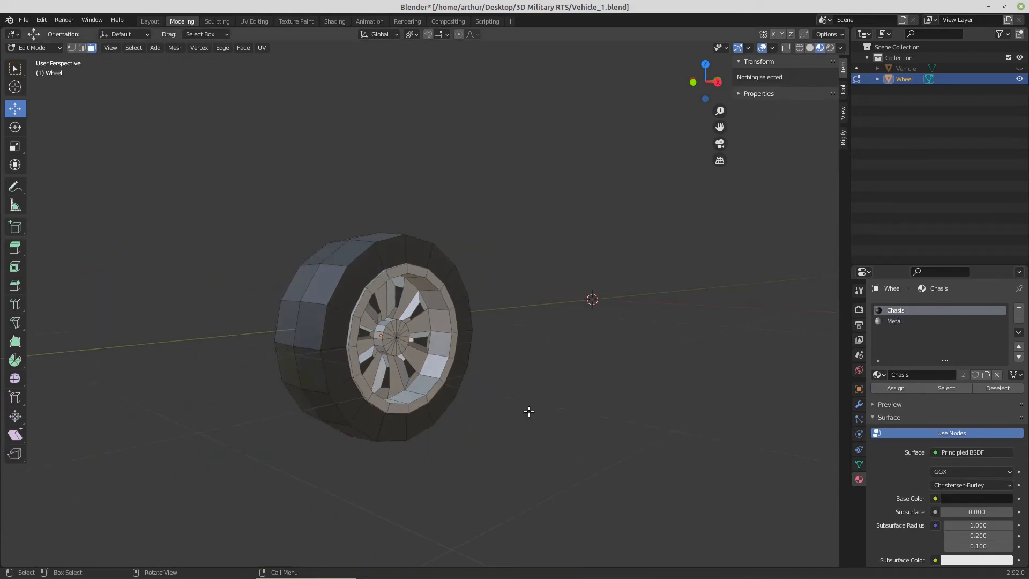
pyautogui.moveTo(528, 413); pyautogui.dragTo(436, 418, button='middle')
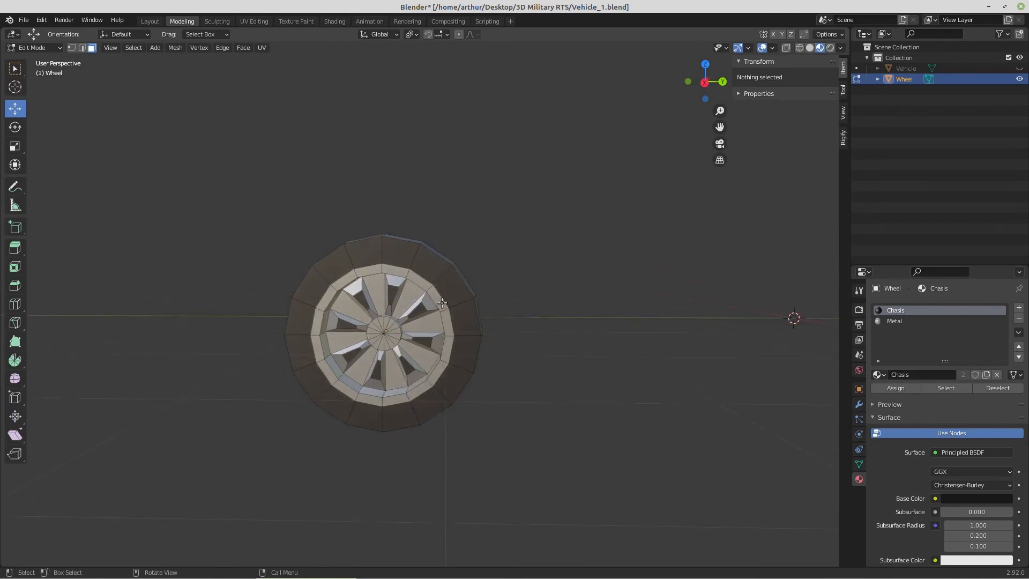
pyautogui.moveTo(456, 283); pyautogui.dragTo(449, 307, button='middle')
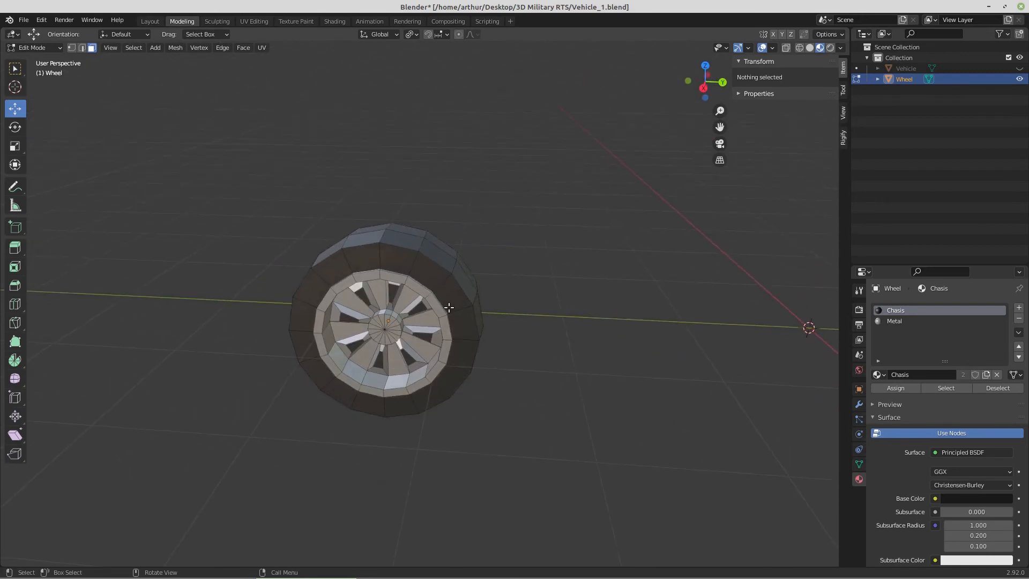
# - Select the whole tyre as linked geometry starting from one outer vertex, and change to face selection in the top view
pyautogui.press('KP_7')
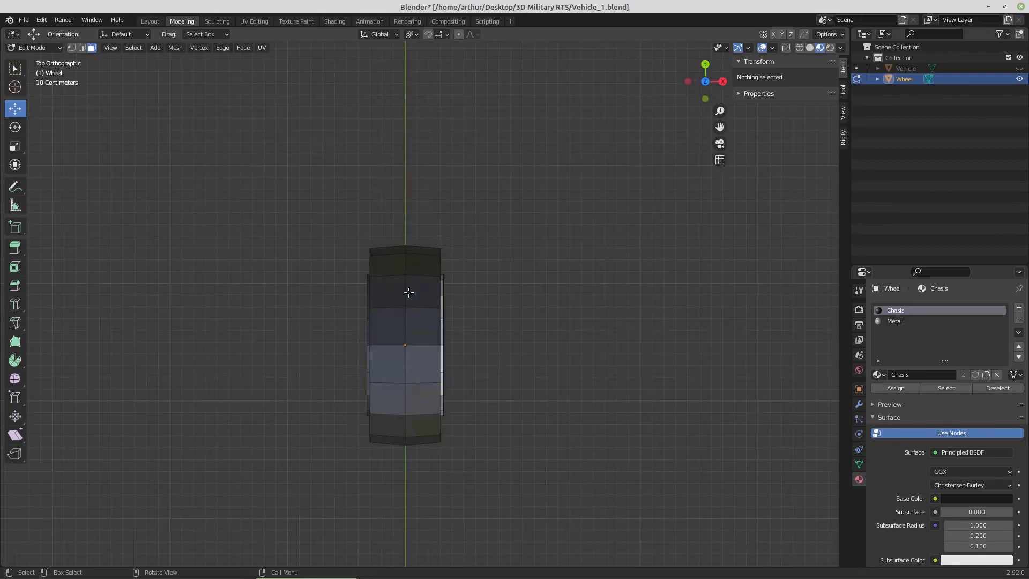
pyautogui.click(72, 48)
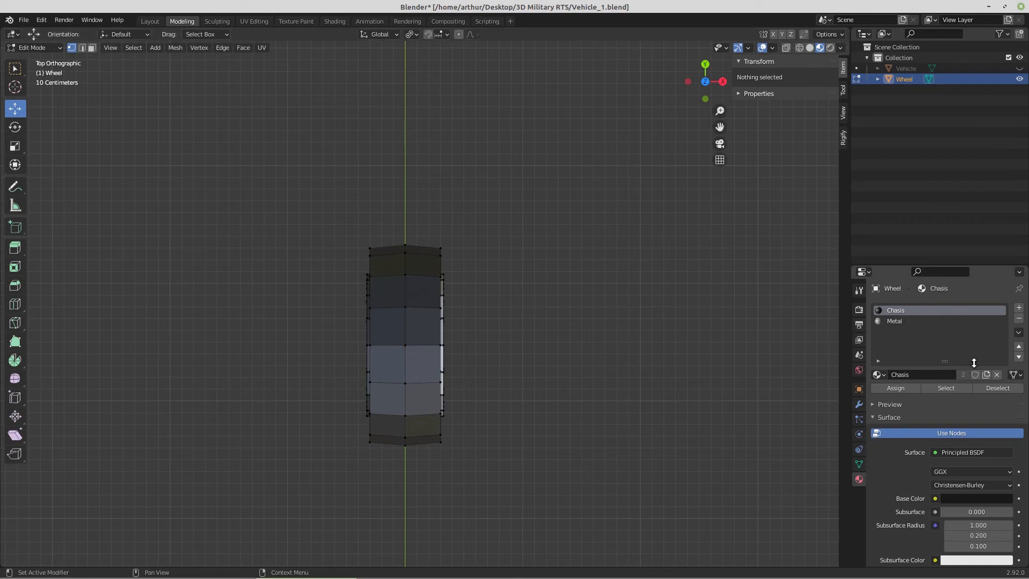
pyautogui.click(960, 388)
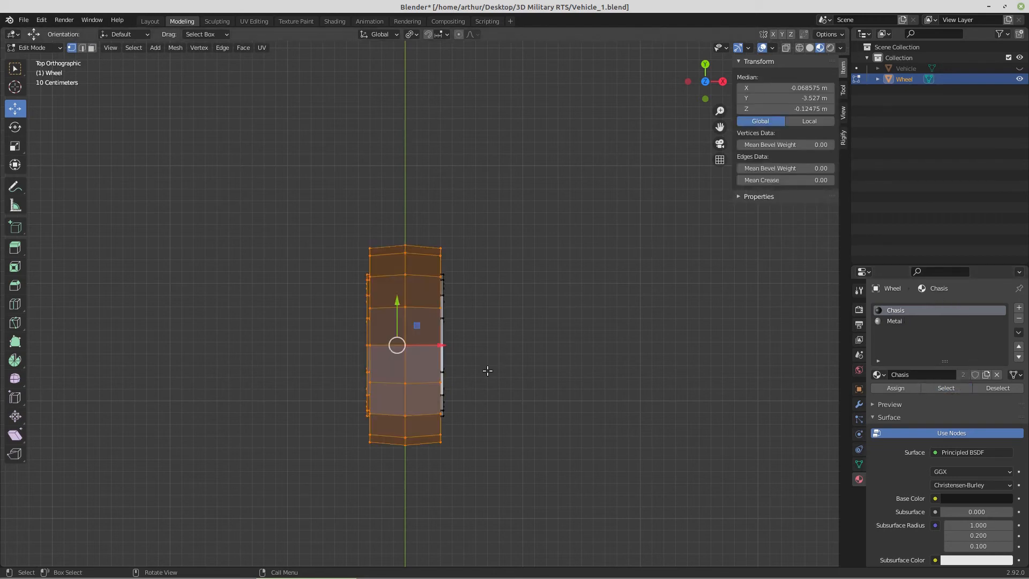
pyautogui.moveTo(466, 370); pyautogui.dragTo(546, 262, button='middle')
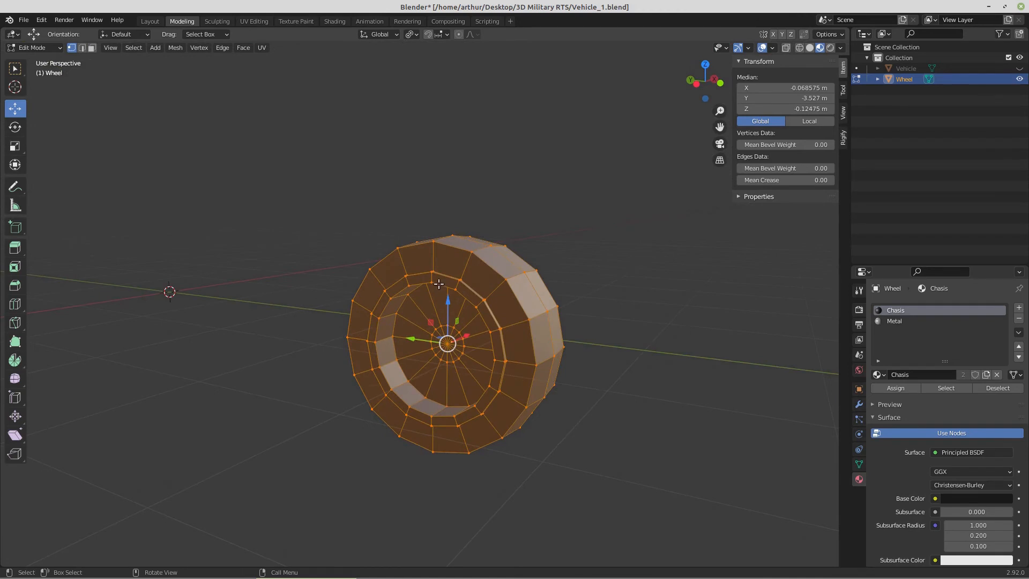
pyautogui.click(470, 253)
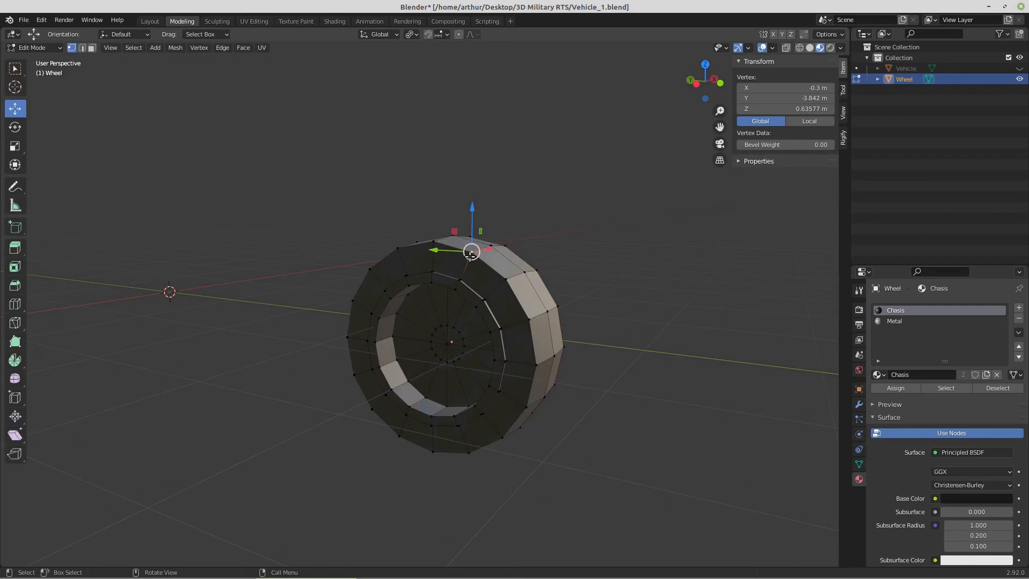
pyautogui.hotkey('ctrl', 'l')
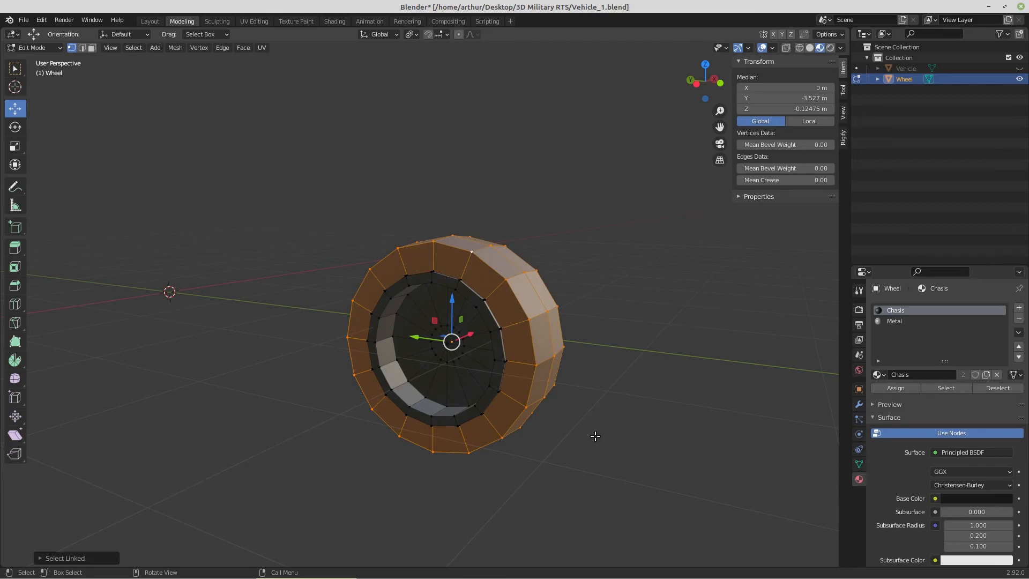
pyautogui.press('KP_7')
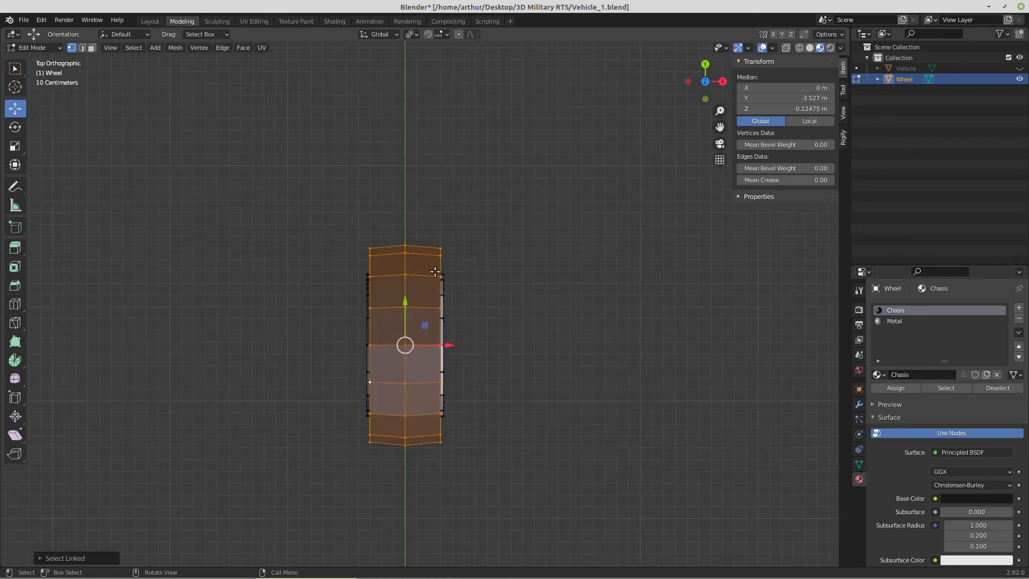
pyautogui.click(91, 48)
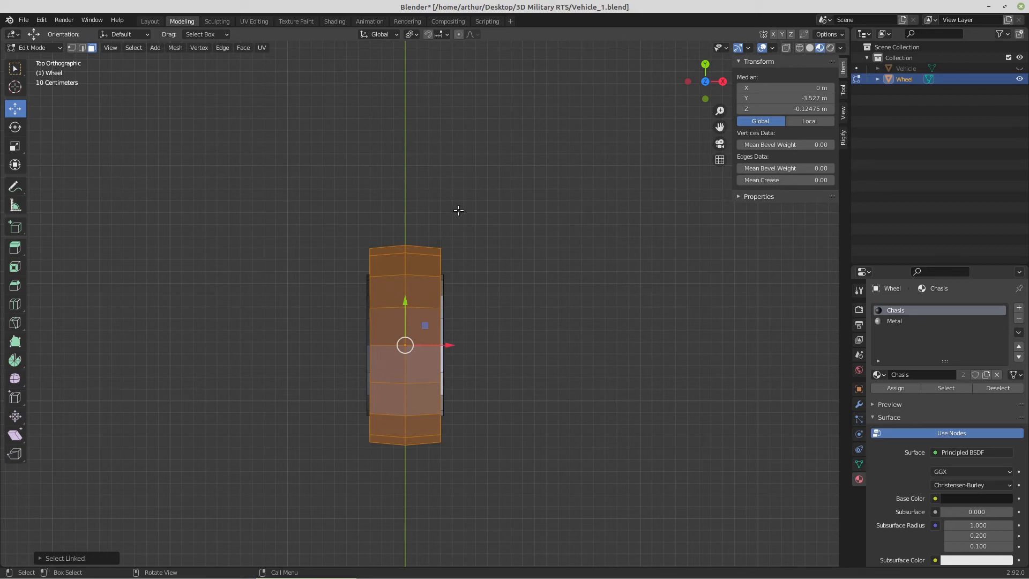
pyautogui.press('c')
pyautogui.moveTo(458, 211)
pyautogui.keyDown('shift'); pyautogui.mouseDown()
pyautogui.moveTo(450, 408)
pyautogui.moveTo(473, 450)
pyautogui.mouseUp(); pyautogui.keyUp('shift')
pyautogui.press('Escape')
pyautogui.moveTo(502, 428); pyautogui.dragTo(432, 360, button='middle')
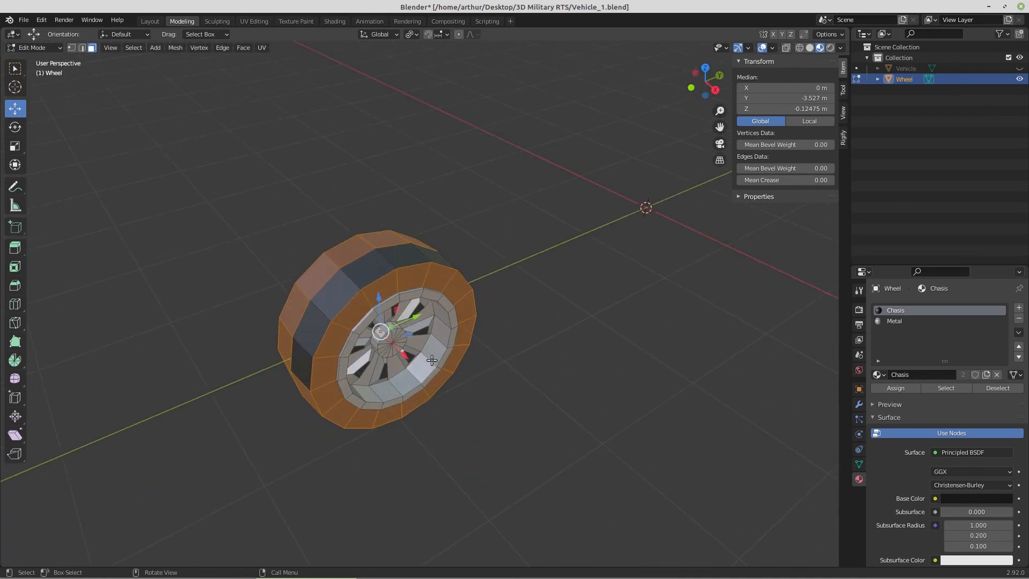
pyautogui.hotkey('ctrl', 'z')
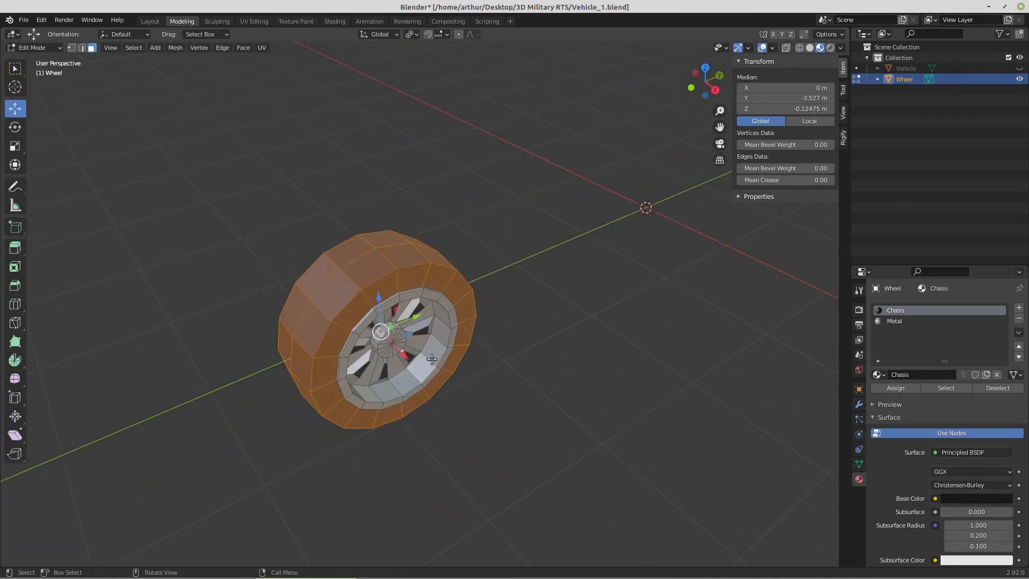
# - Deselect the tyre's sidewall faces with circle selection in the right side view, with X-ray on so both sides are affected
pyautogui.press('KP_3')
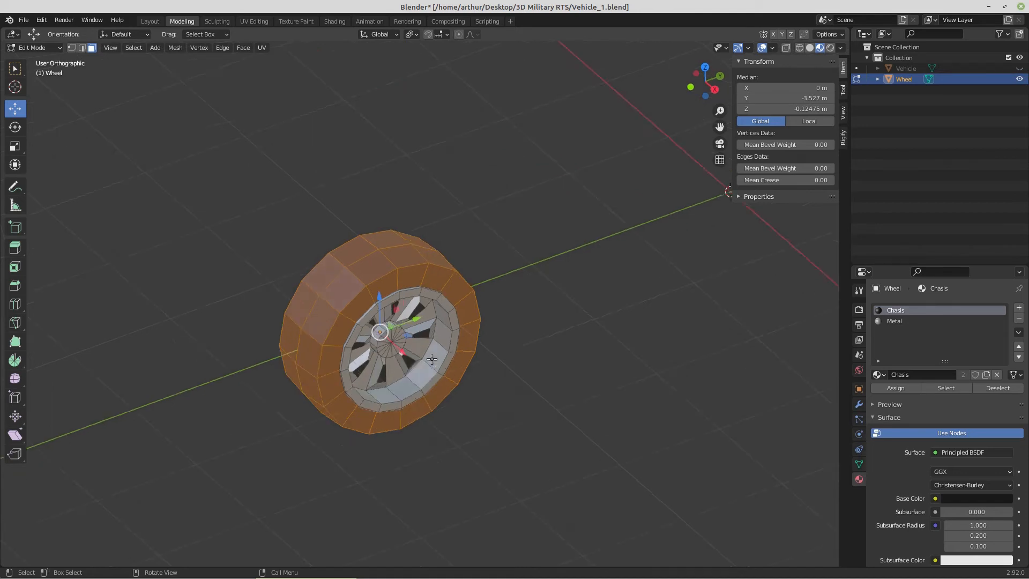
pyautogui.click(788, 48)
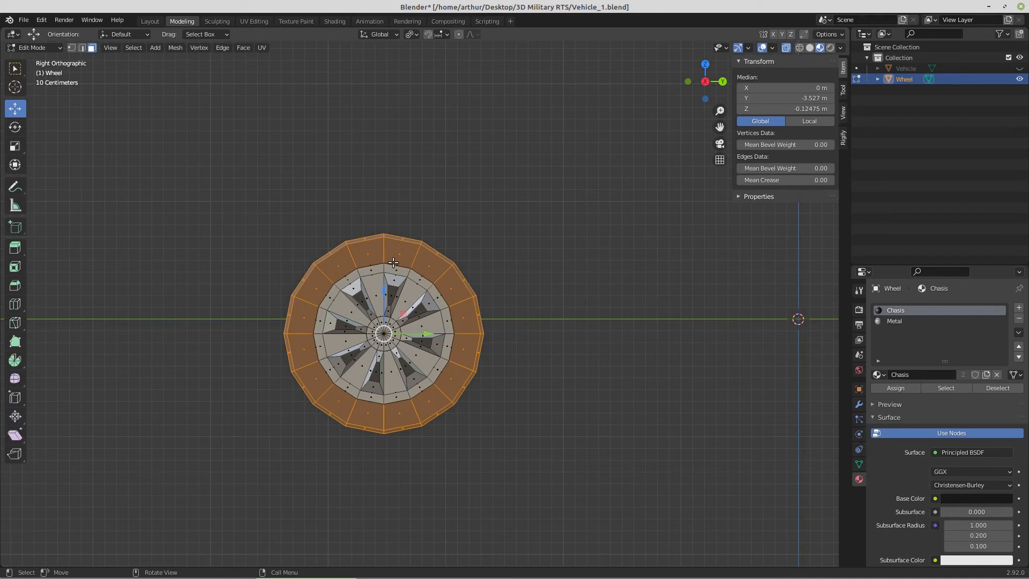
pyautogui.press('c')
pyautogui.moveTo(402, 253)
pyautogui.keyDown('shift'); pyautogui.mouseDown()
pyautogui.moveTo(374, 256)
pyautogui.moveTo(324, 294)
pyautogui.moveTo(308, 347)
pyautogui.moveTo(324, 387)
pyautogui.moveTo(401, 410)
pyautogui.moveTo(445, 378)
pyautogui.moveTo(460, 320)
pyautogui.moveTo(428, 269)
pyautogui.moveTo(379, 270)
pyautogui.mouseUp(); pyautogui.keyUp('shift')
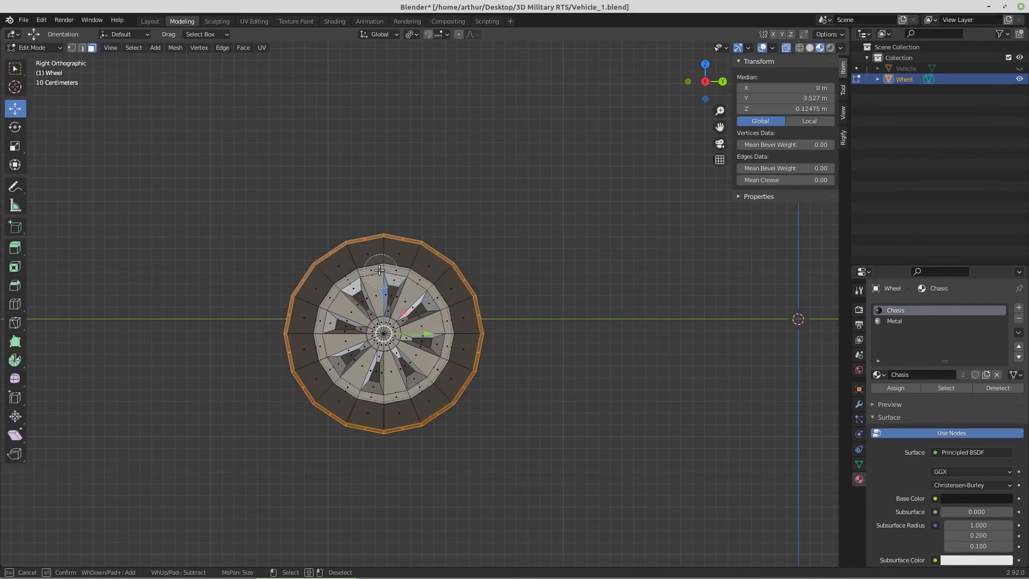
pyautogui.rightClick(379, 270)
pyautogui.moveTo(380, 269)
pyautogui.mouseDown(button='middle')
pyautogui.moveTo(524, 326)
pyautogui.moveTo(295, 180)
pyautogui.mouseUp(button='middle')
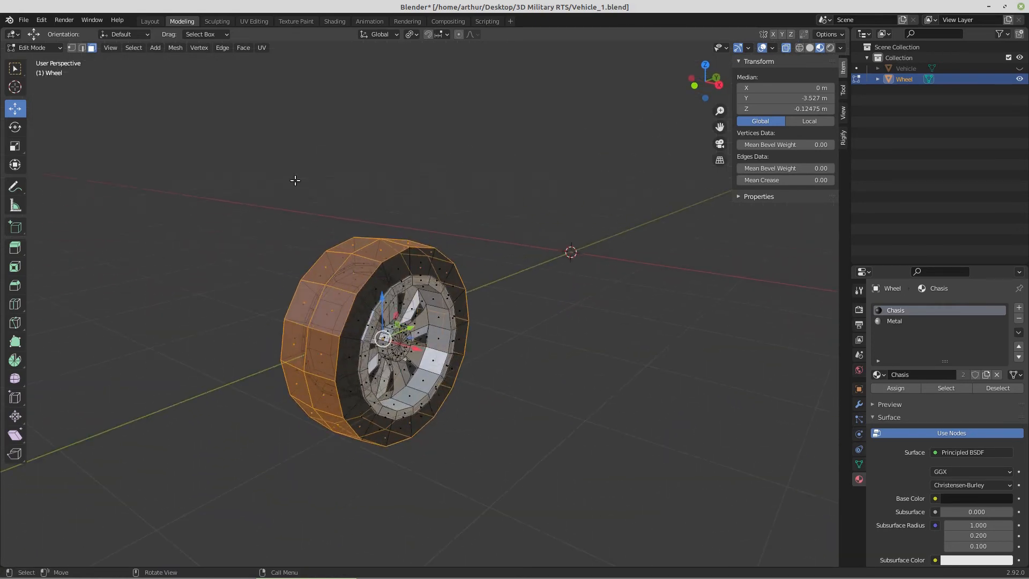
# - Apply Smooth Faces shading to the selected tyre tread faces, deselect everything and inspect the wheel
pyautogui.click(174, 49)
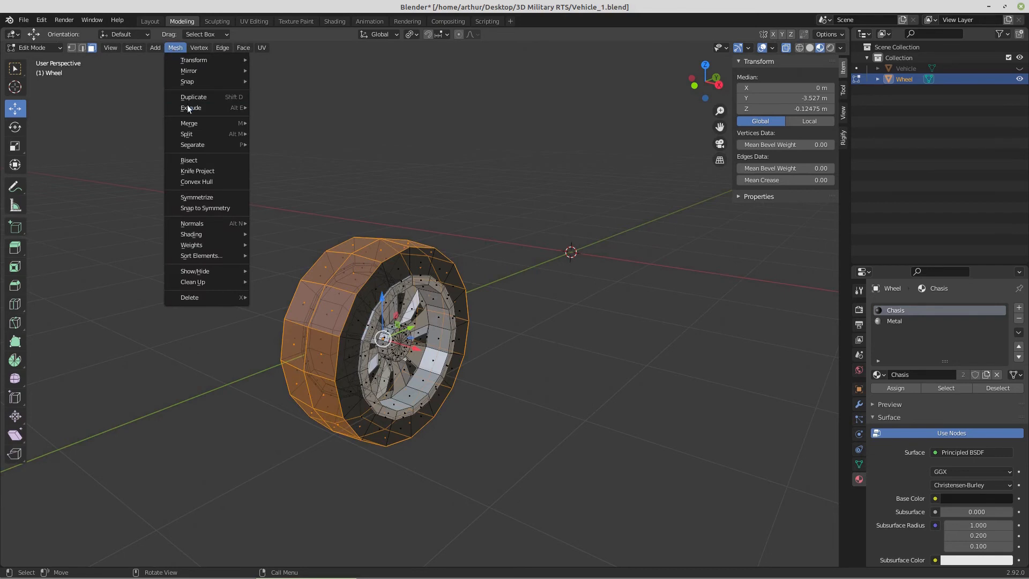
pyautogui.moveTo(195, 234)
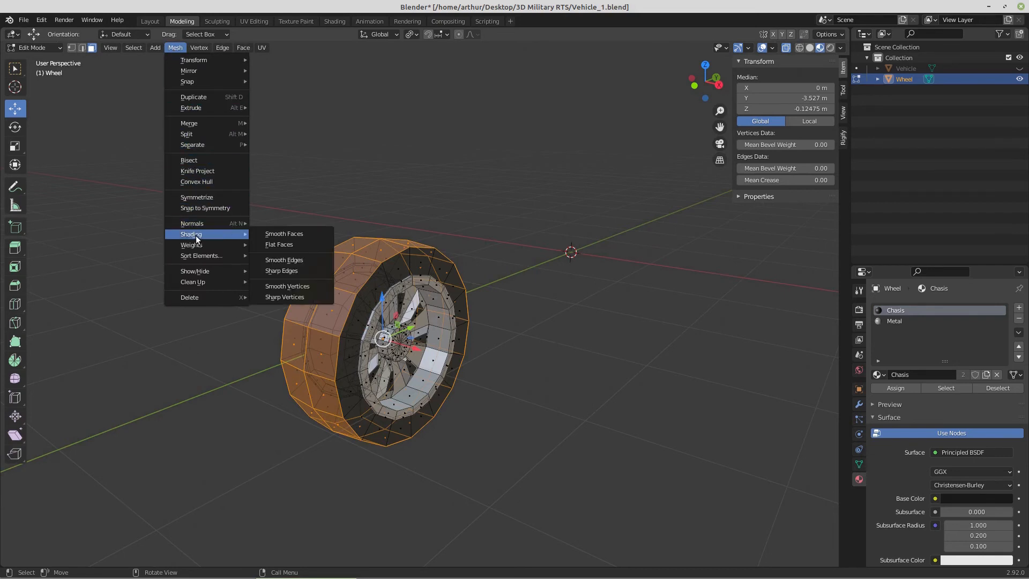
pyautogui.click(282, 234)
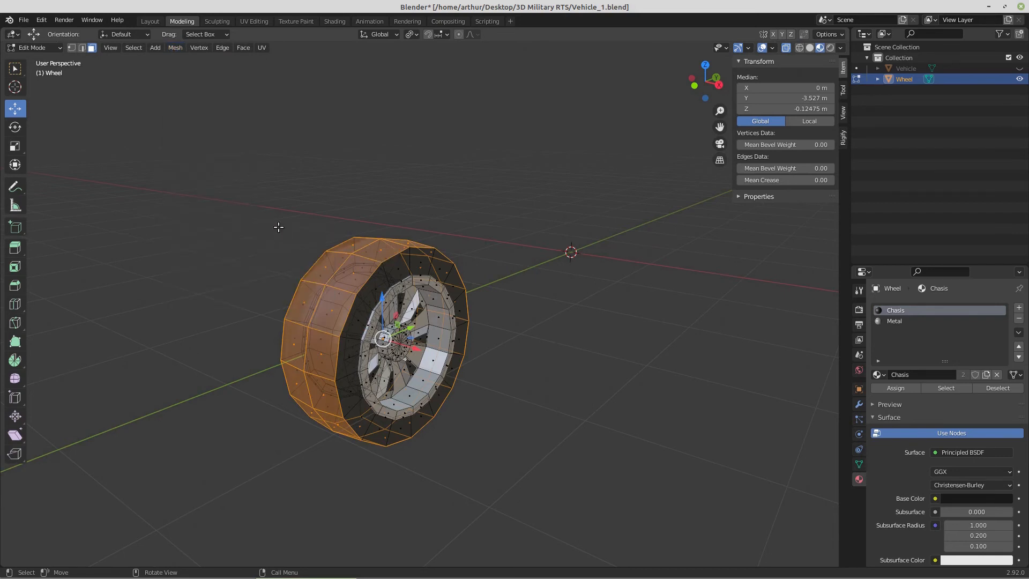
pyautogui.moveTo(412, 262); pyautogui.dragTo(310, 257, button='middle')
pyautogui.click(415, 194)
pyautogui.moveTo(416, 194); pyautogui.dragTo(508, 263, button='middle')
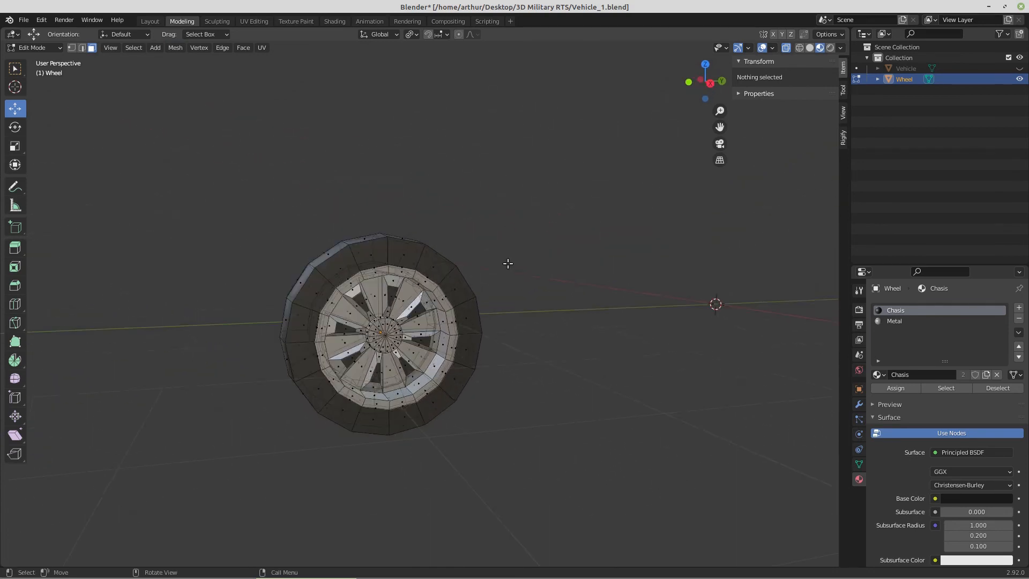
# - Restore the tread face selection and apply Smooth Edges shading to it
pyautogui.press('a')
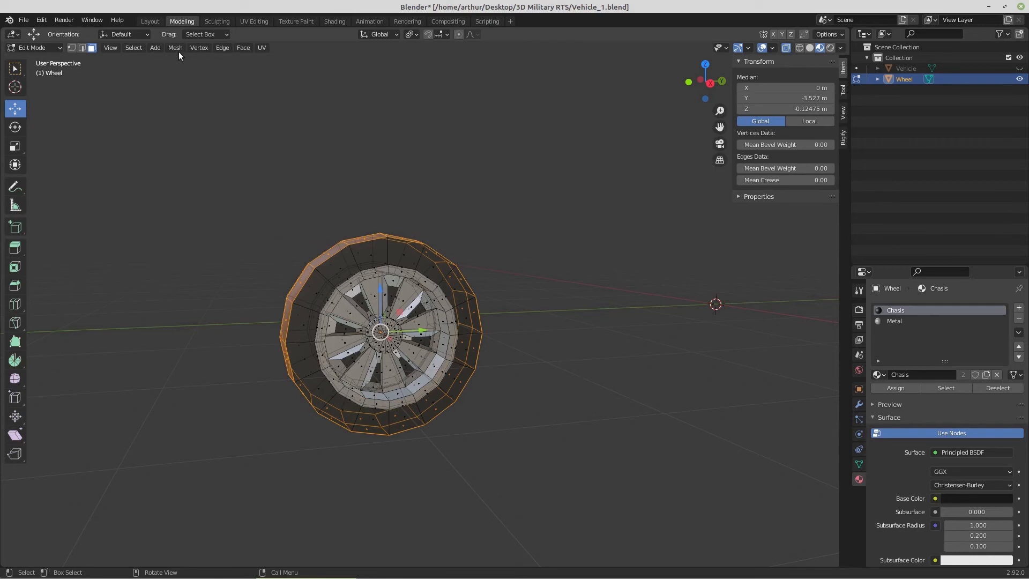
pyautogui.click(177, 51)
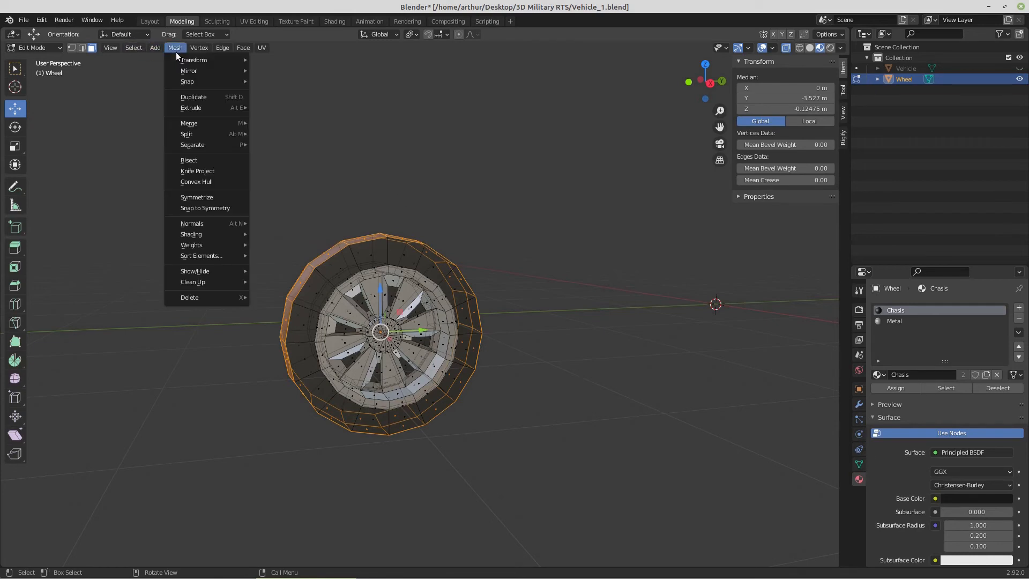
pyautogui.moveTo(202, 235)
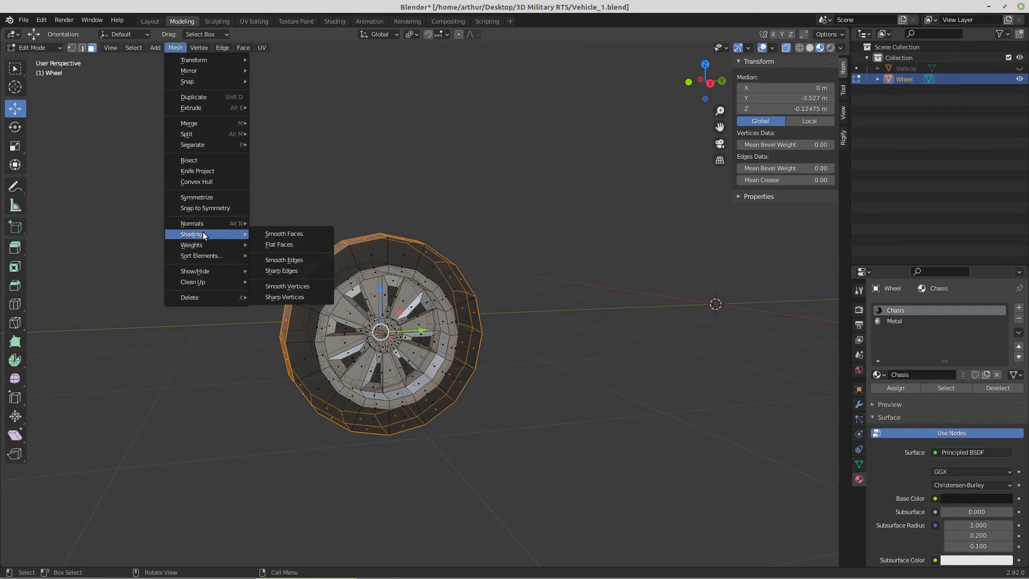
pyautogui.click(277, 263)
pyautogui.moveTo(278, 265)
pyautogui.mouseDown(button='middle')
pyautogui.moveTo(287, 280)
pyautogui.moveTo(266, 298)
pyautogui.moveTo(214, 268)
pyautogui.moveTo(295, 260)
pyautogui.mouseUp(button='middle')
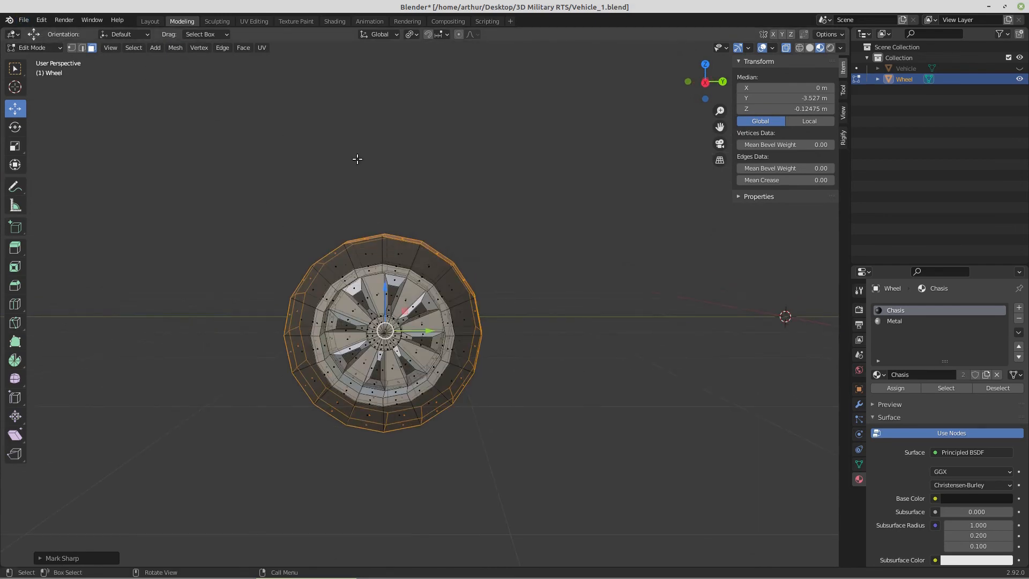
# - Return to Object Mode, unhide the Vehicle object and move the wheel along X to about 2.07 m
pyautogui.press('KP_7')
pyautogui.press('Tab')
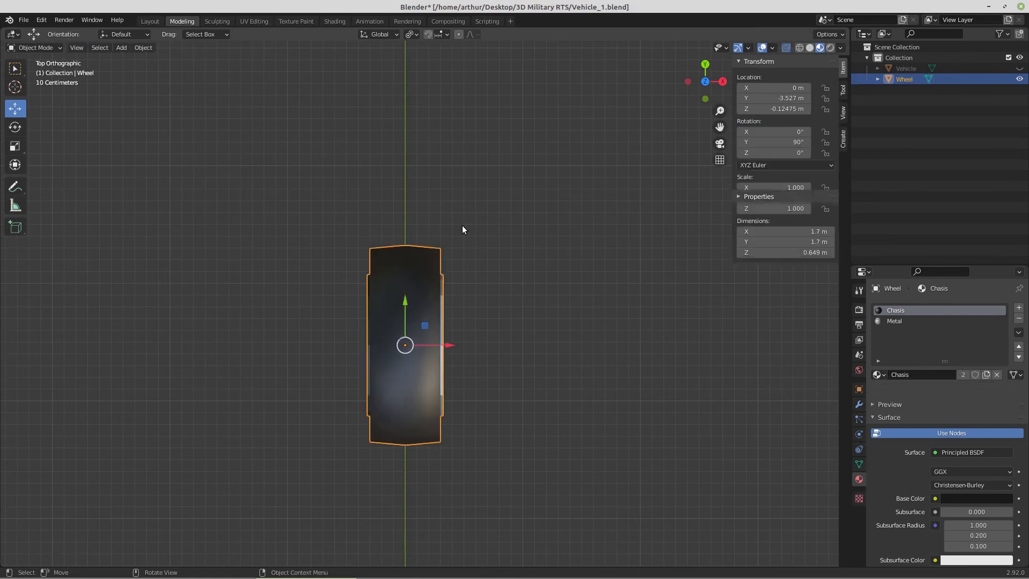
pyautogui.click(1019, 68)
pyautogui.scroll(-4, 613, 275)
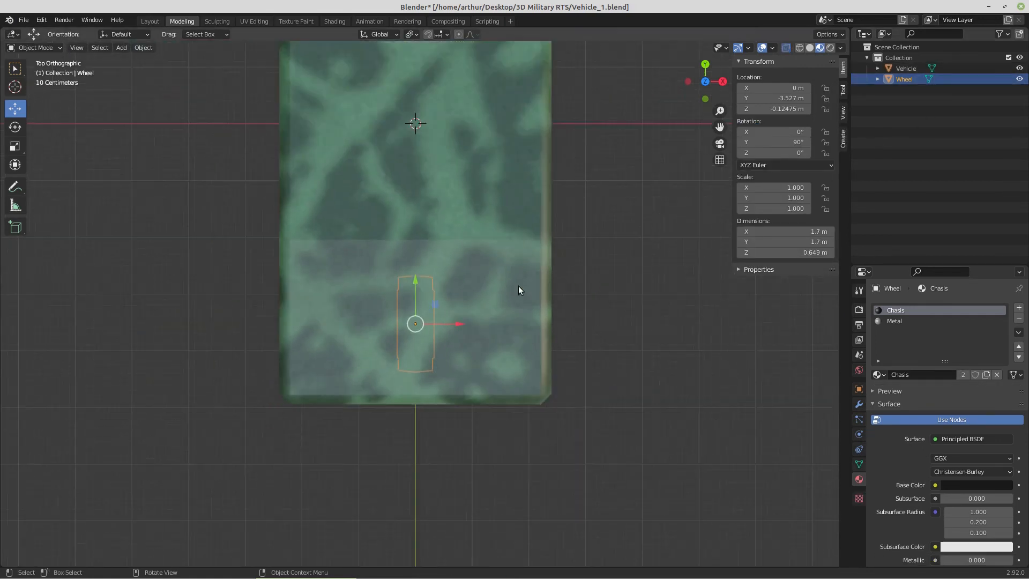
pyautogui.moveTo(458, 323); pyautogui.dragTo(579, 320)
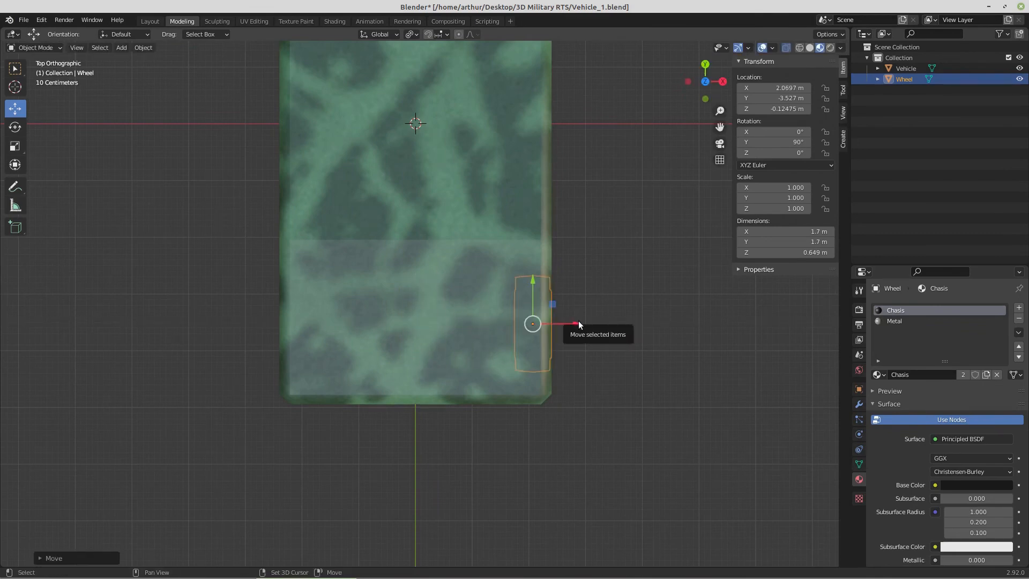
# - Duplicate the wheel in place and rotate the copy 180° in the top view with the pivot point set to Median Point
pyautogui.hotkey('shift', 'd')
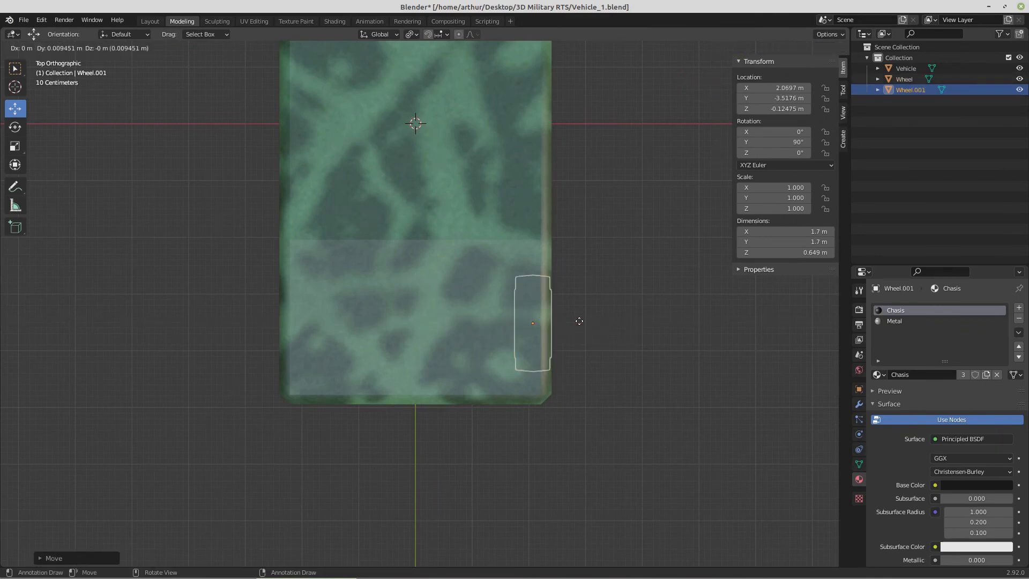
pyautogui.write('x: [180')
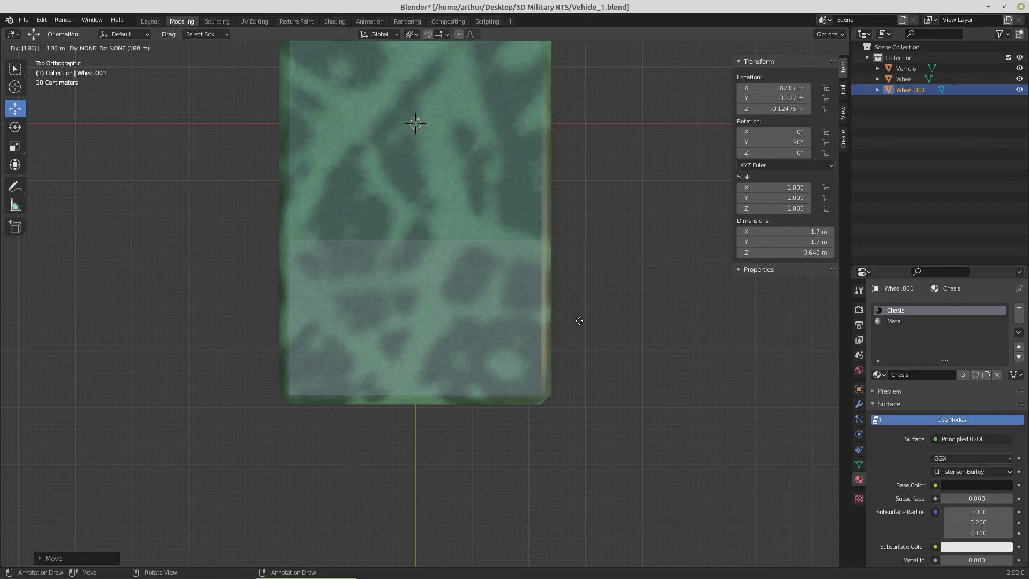
pyautogui.press('Escape')
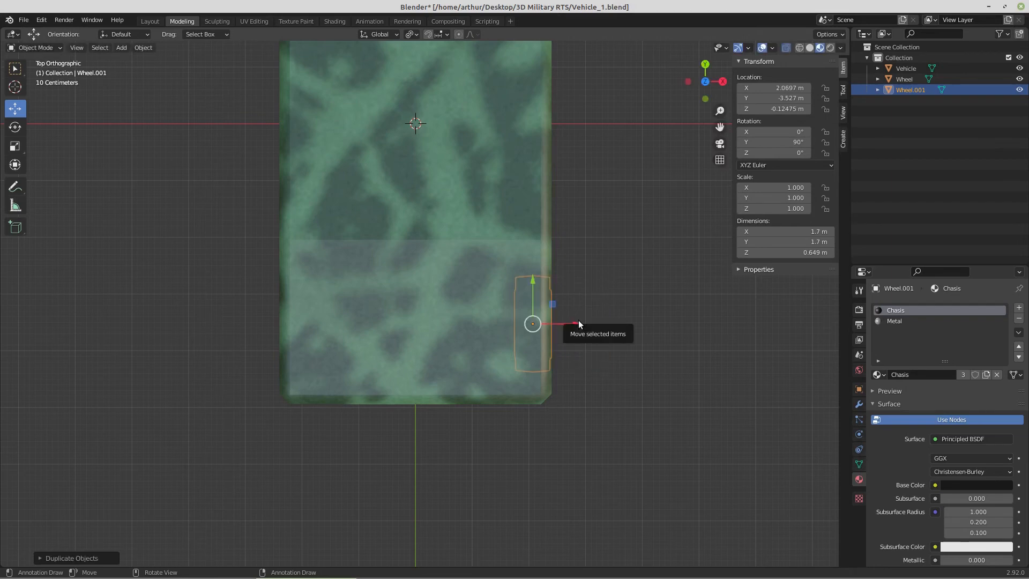
pyautogui.press('.')
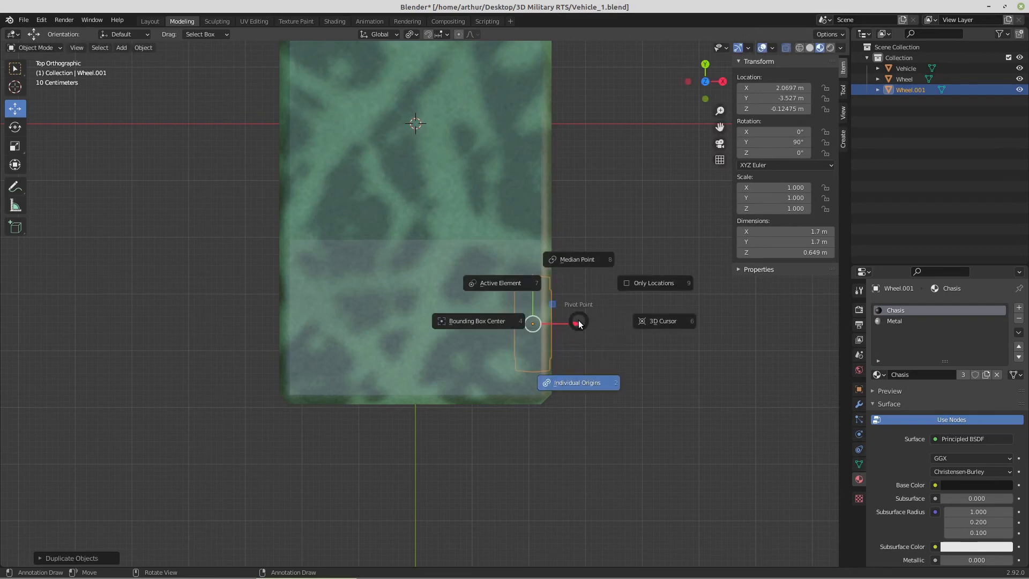
pyautogui.click(572, 259)
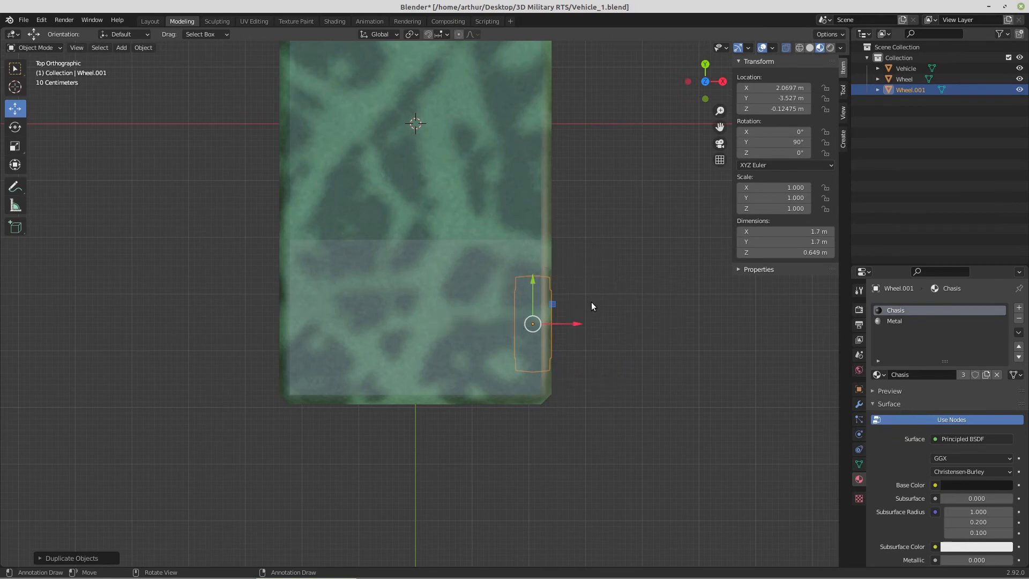
pyautogui.write('r180')
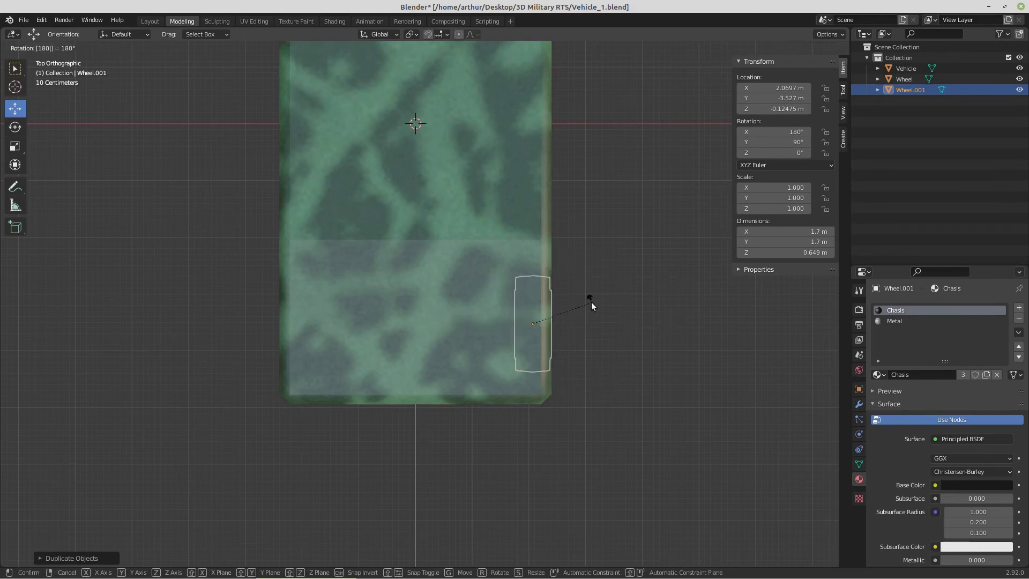
pyautogui.press('Return')
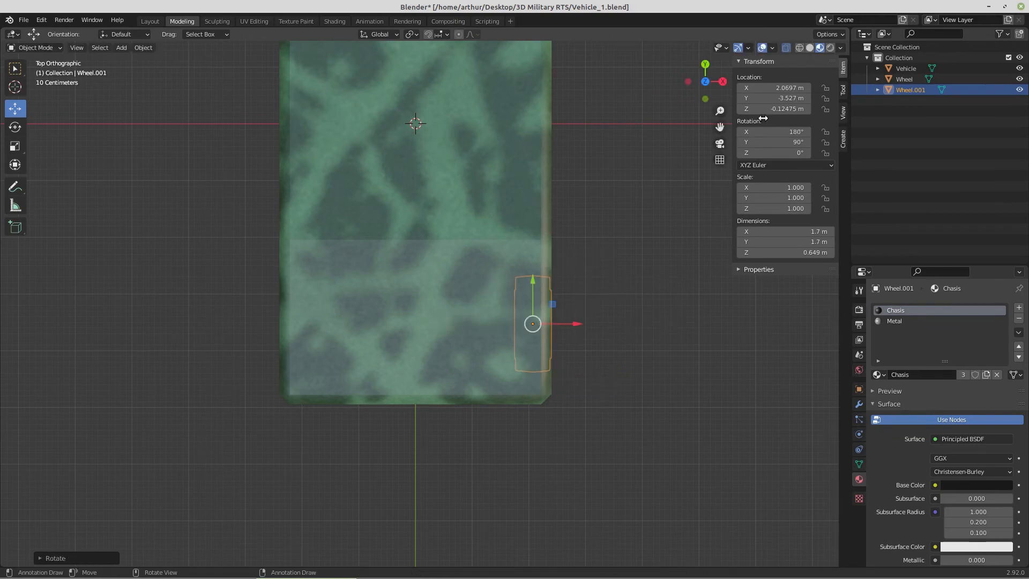
# - Set the duplicated wheel's X location to -2.0697 m and check both rear wheels from behind the vehicle
pyautogui.click(768, 86)
pyautogui.click(741, 89)
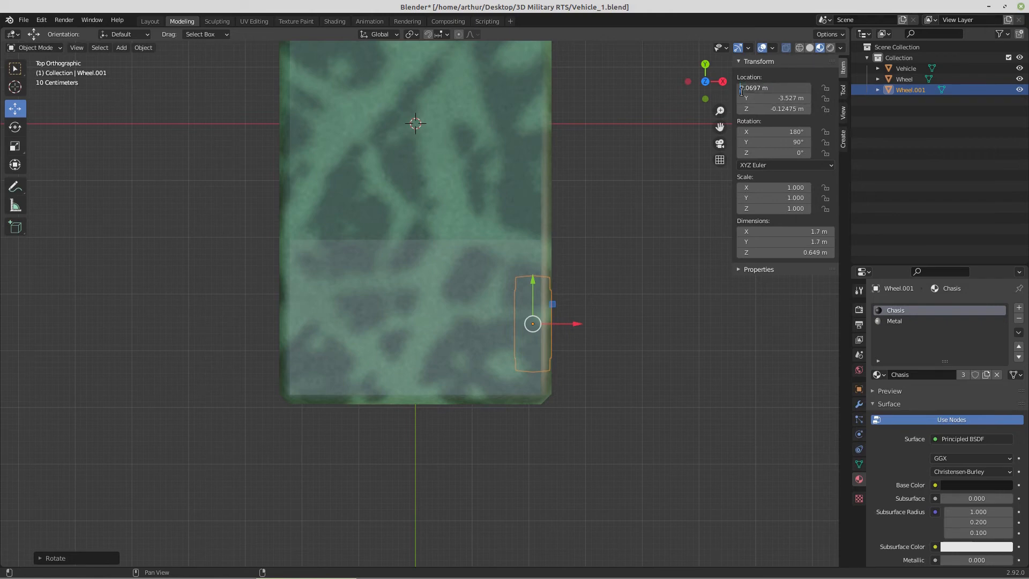
pyautogui.write('-')
pyautogui.press('Return')
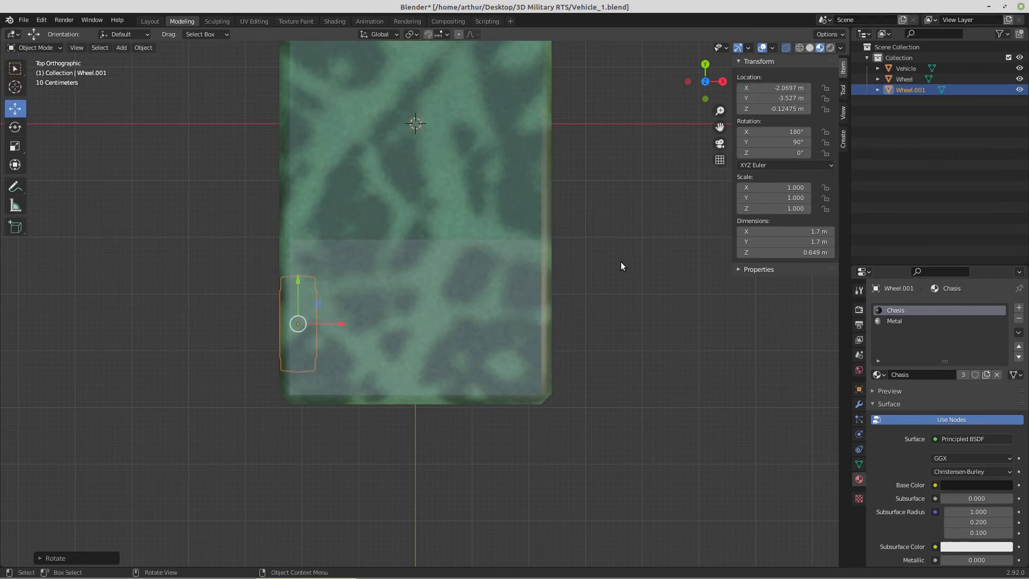
pyautogui.moveTo(510, 339); pyautogui.dragTo(506, 240, button='middle')
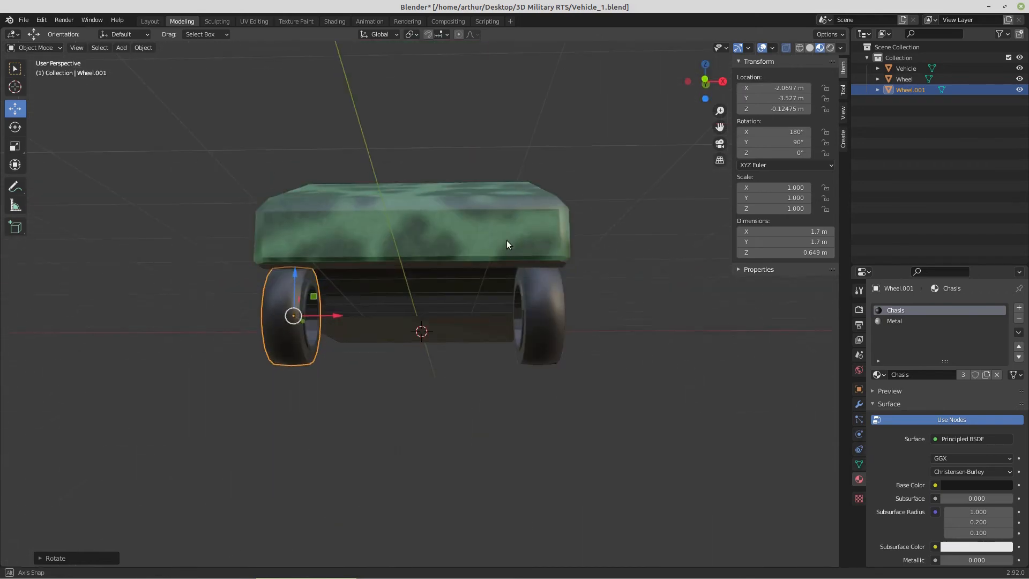
# - Duplicate both rear wheels together and move the copies along Y to about 3.57 m, under the front wheel arches
pyautogui.click(279, 319)
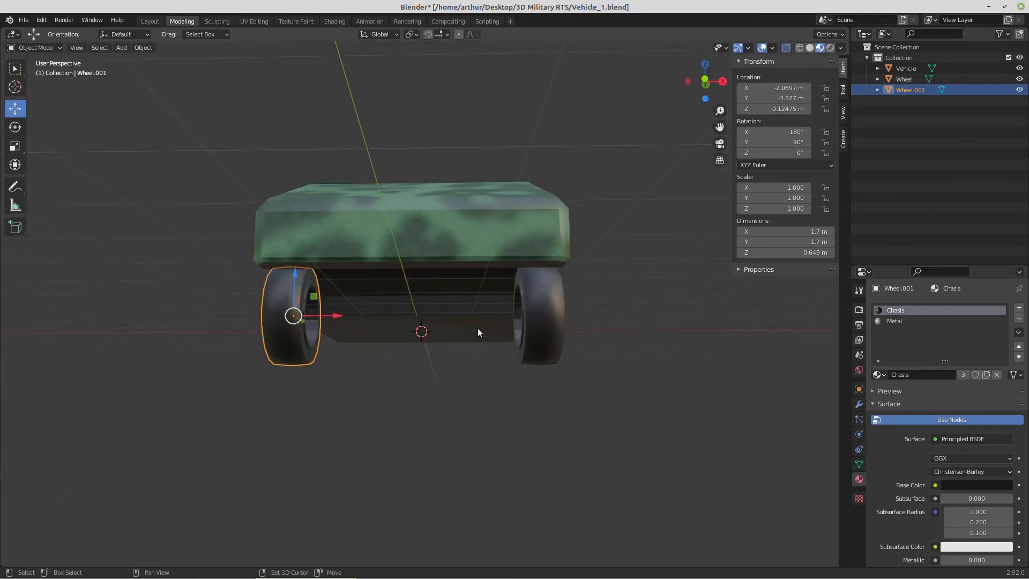
pyautogui.keyDown('shift'); pyautogui.click(533, 325); pyautogui.keyUp('shift')
pyautogui.press('KP_3')
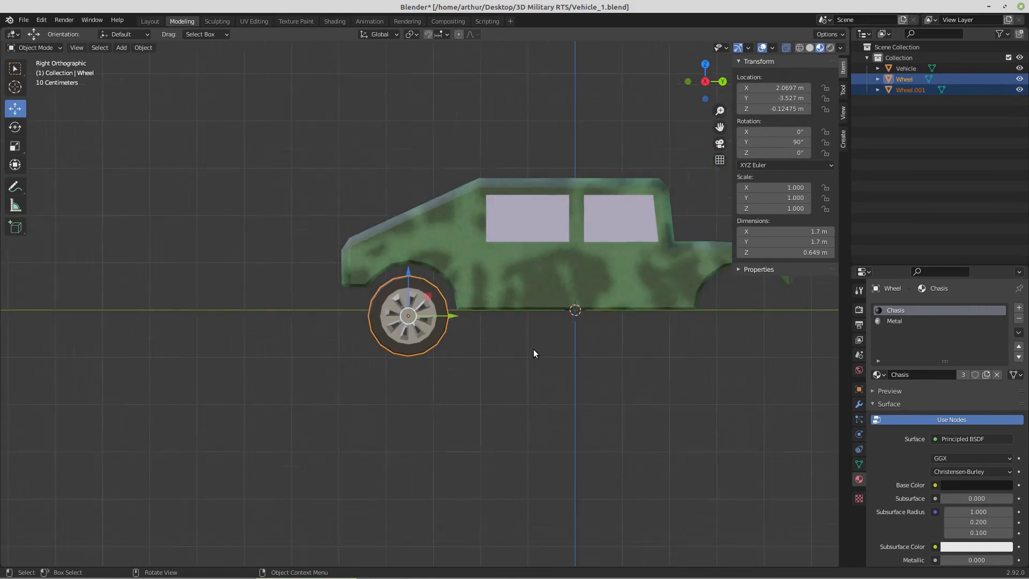
pyautogui.keyDown('shift'); pyautogui.moveTo(569, 328); pyautogui.dragTo(446, 328, button='middle'); pyautogui.keyUp('shift')
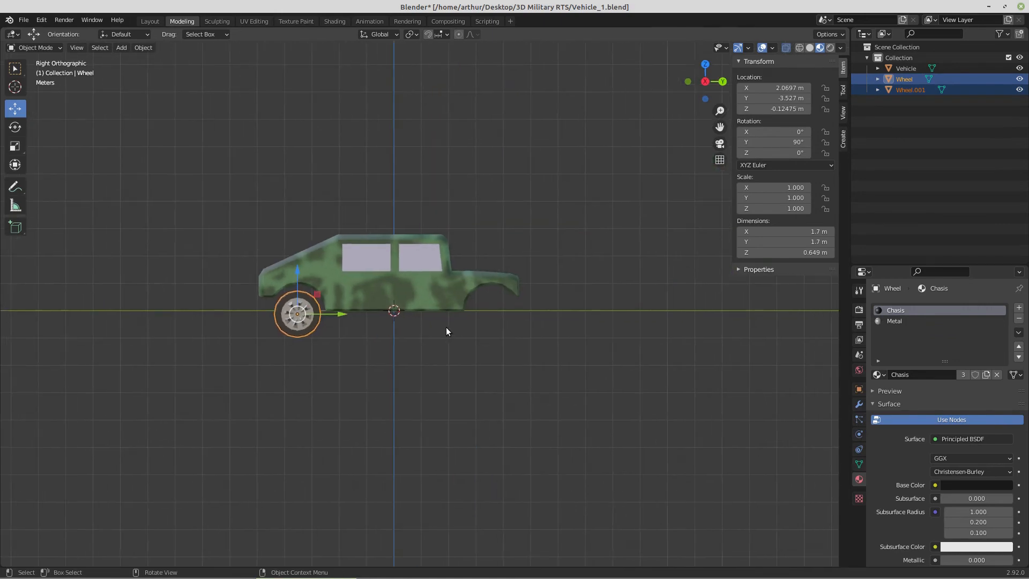
pyautogui.hotkey('shift', 'd')
pyautogui.rightClick(447, 327)
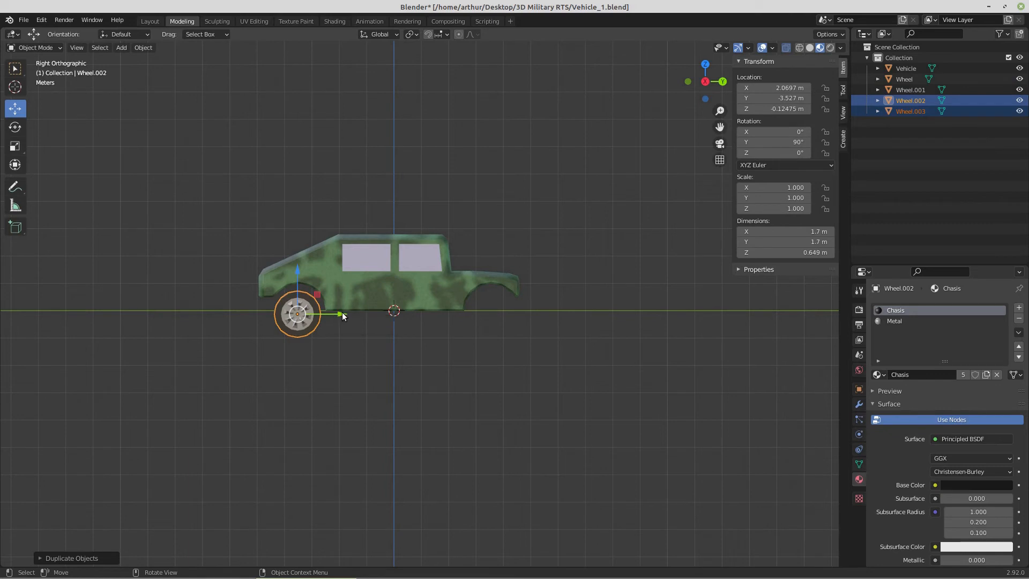
pyautogui.moveTo(342, 314); pyautogui.dragTo(538, 321)
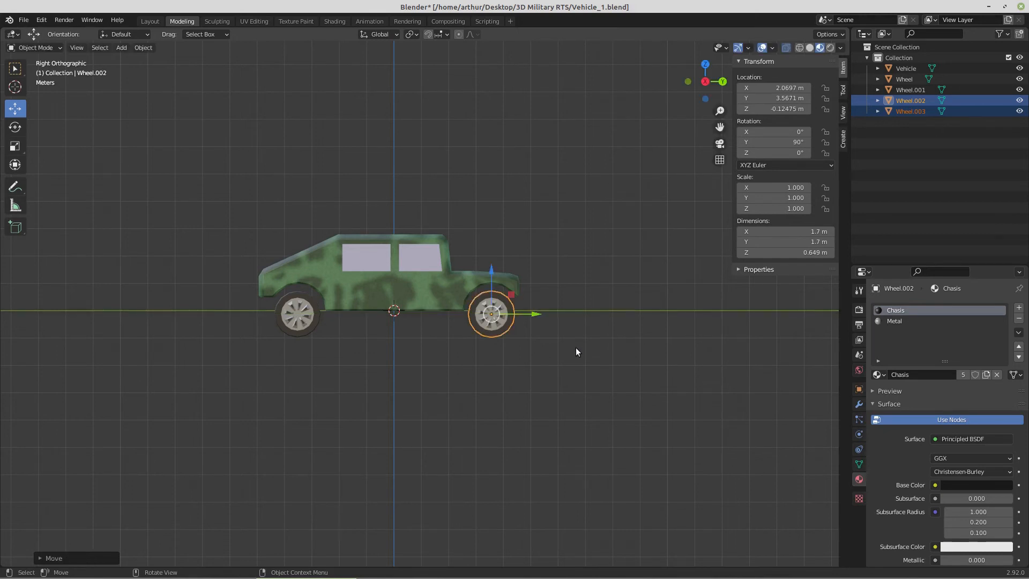
# - Inspect the vehicle body with all four wheels fitted, from the side and in perspective
pyautogui.click(547, 338)
pyautogui.moveTo(567, 338); pyautogui.dragTo(519, 363, button='middle')
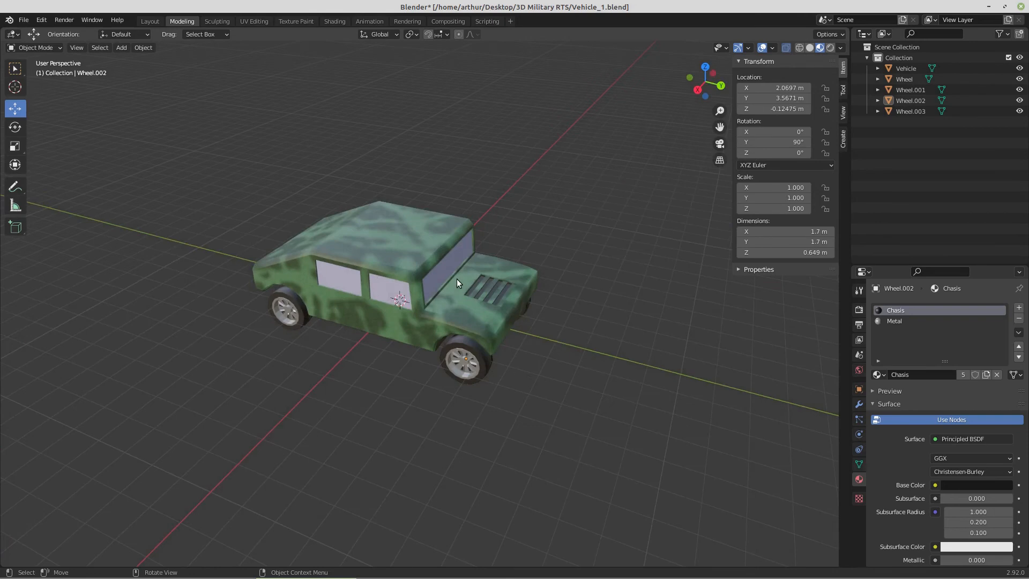
pyautogui.press('KP_1')
pyautogui.press('KP_3')
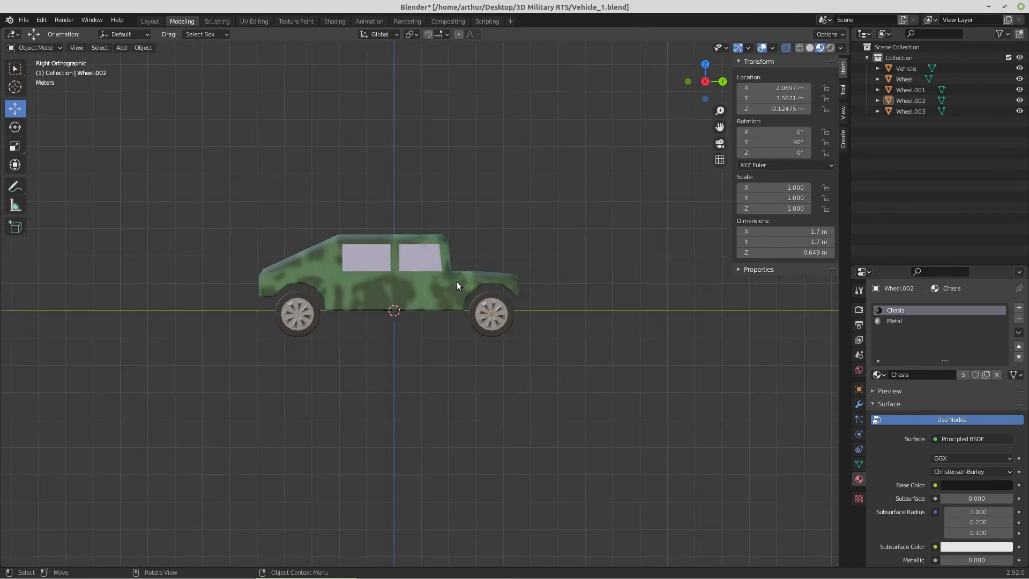
pyautogui.click(415, 286)
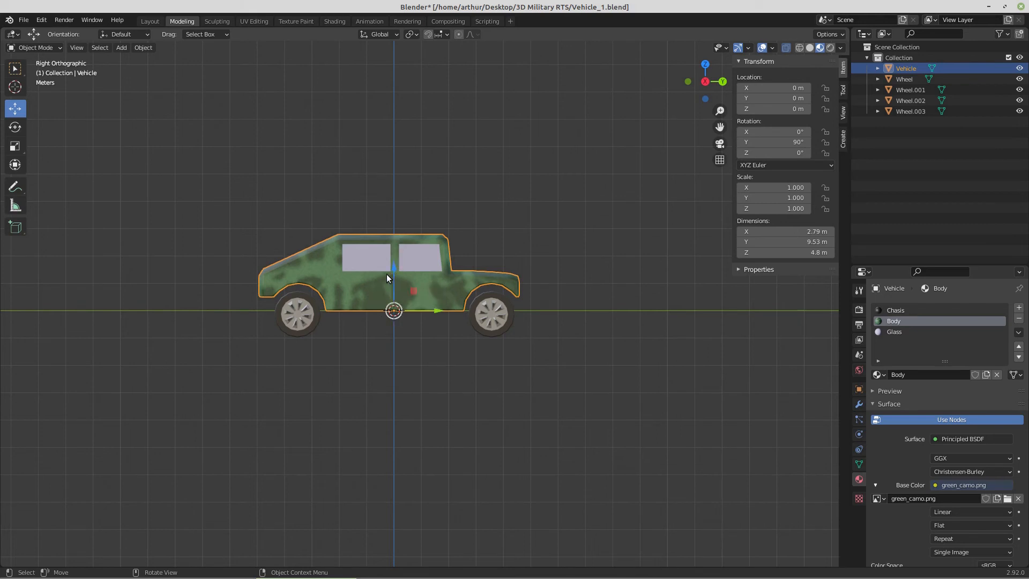
pyautogui.scroll(2, 445, 306)
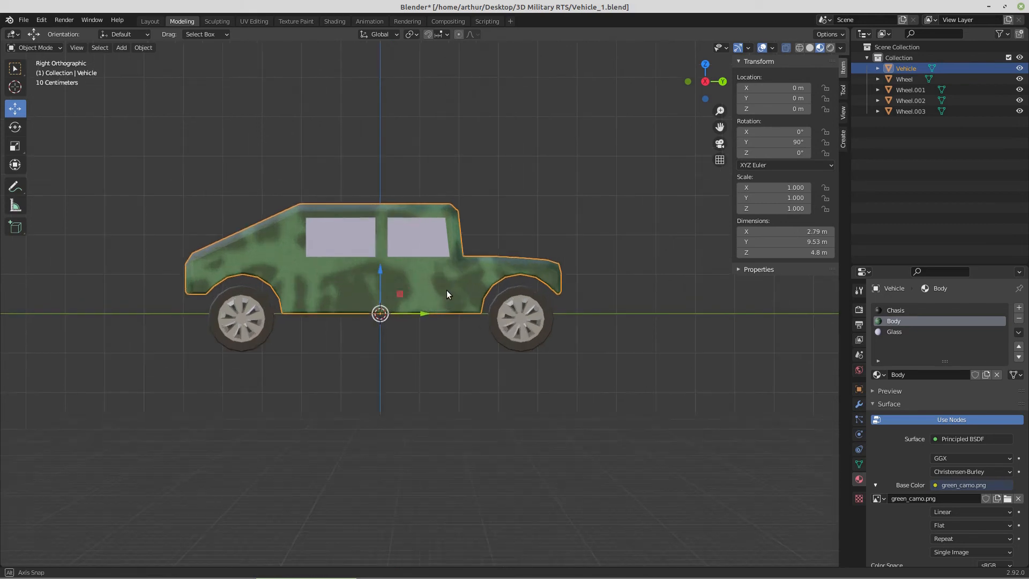
pyautogui.moveTo(446, 290)
pyautogui.mouseDown(button='middle')
pyautogui.moveTo(429, 304)
pyautogui.moveTo(433, 217)
pyautogui.moveTo(435, 307)
pyautogui.mouseUp(button='middle')
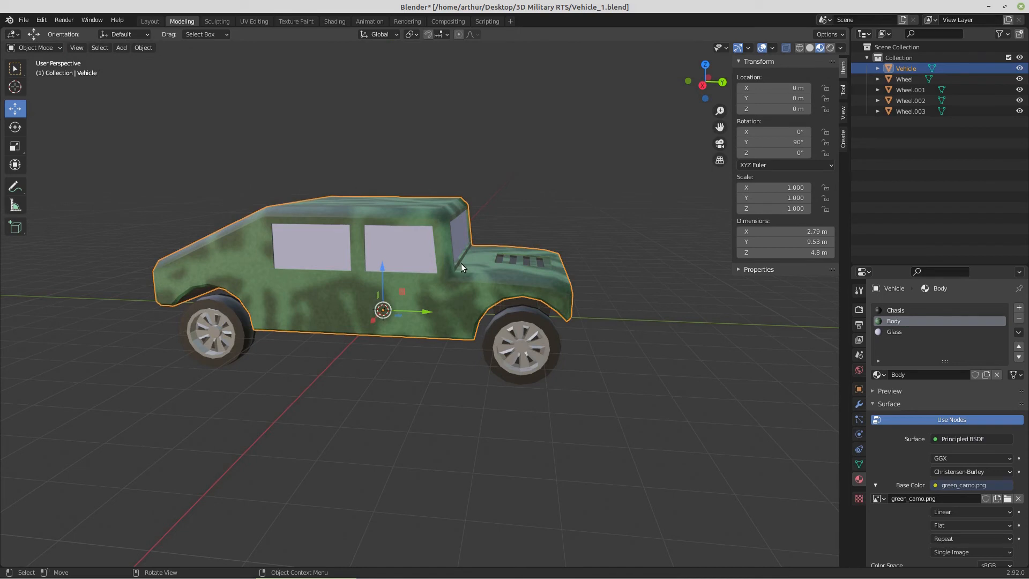
# - Add a cube named Gun at the origin and assign the existing Chasis material to it
pyautogui.press('KP_3')
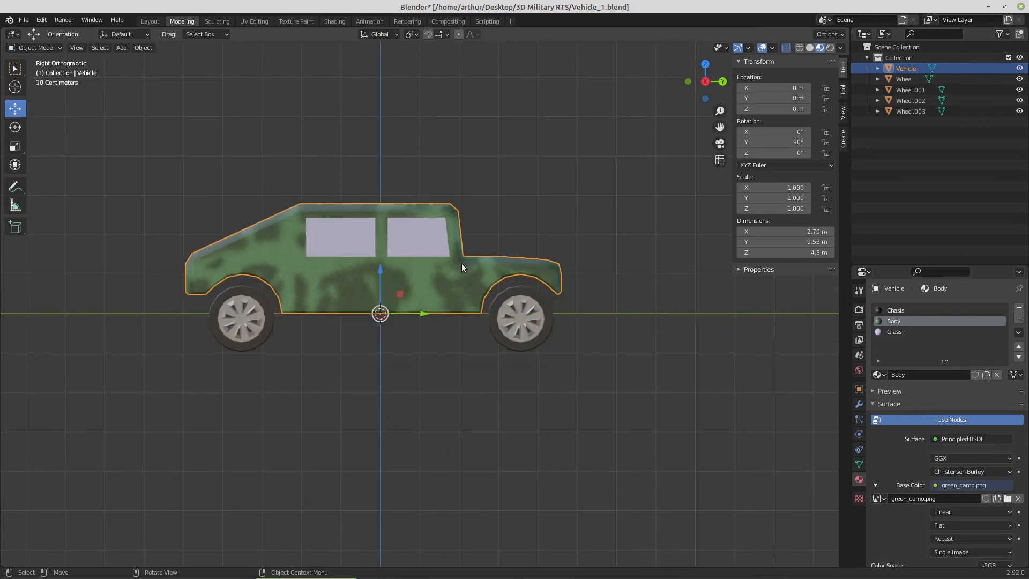
pyautogui.hotkey('shift', 'a')
pyautogui.moveTo(461, 263)
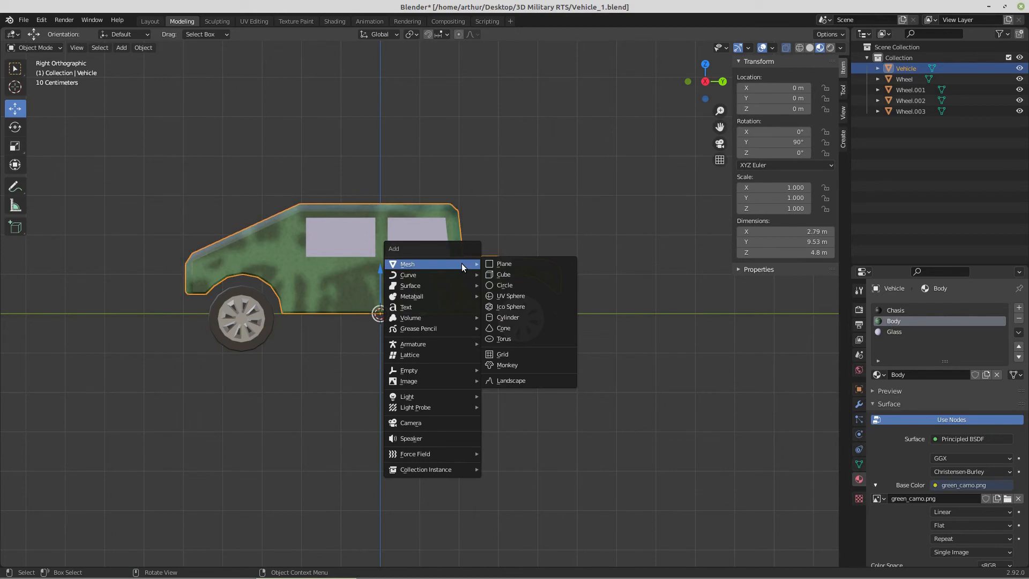
pyautogui.click(500, 277)
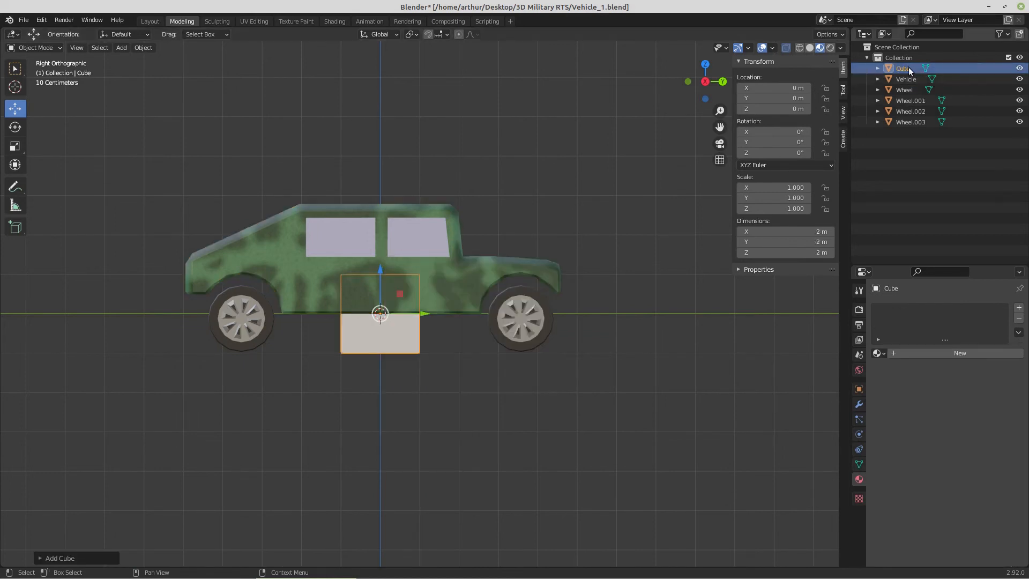
pyautogui.doubleClick(908, 67)
pyautogui.write('Gun')
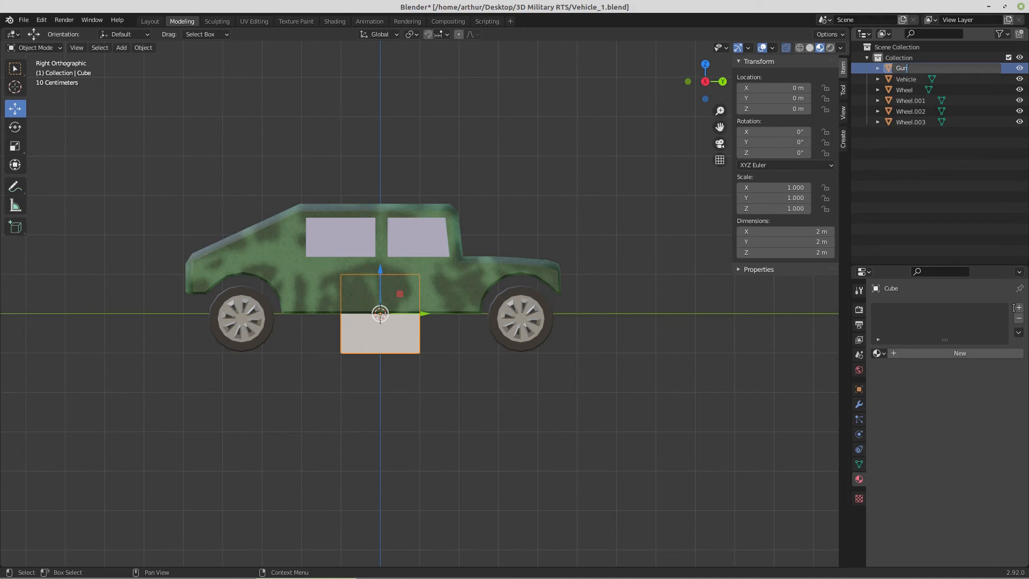
pyautogui.press('Return')
pyautogui.click(885, 355)
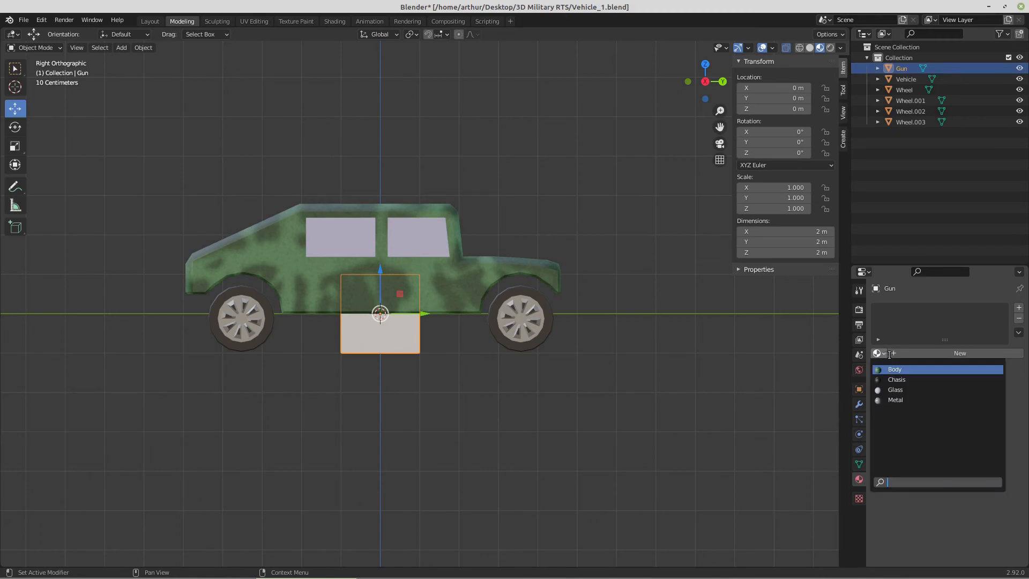
pyautogui.click(895, 379)
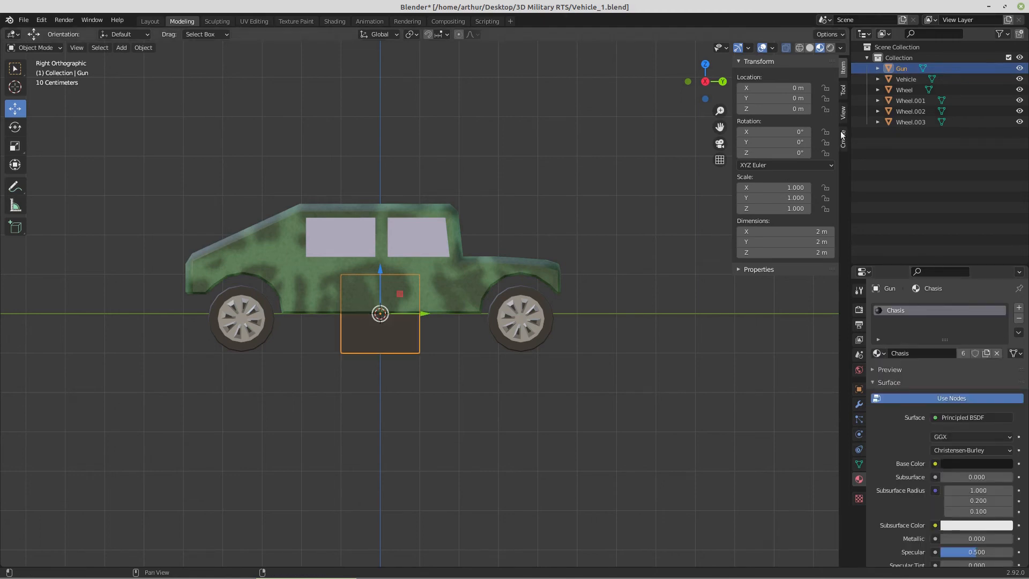
# - Rename the original Wheel object to Wheel.004
pyautogui.doubleClick(900, 91)
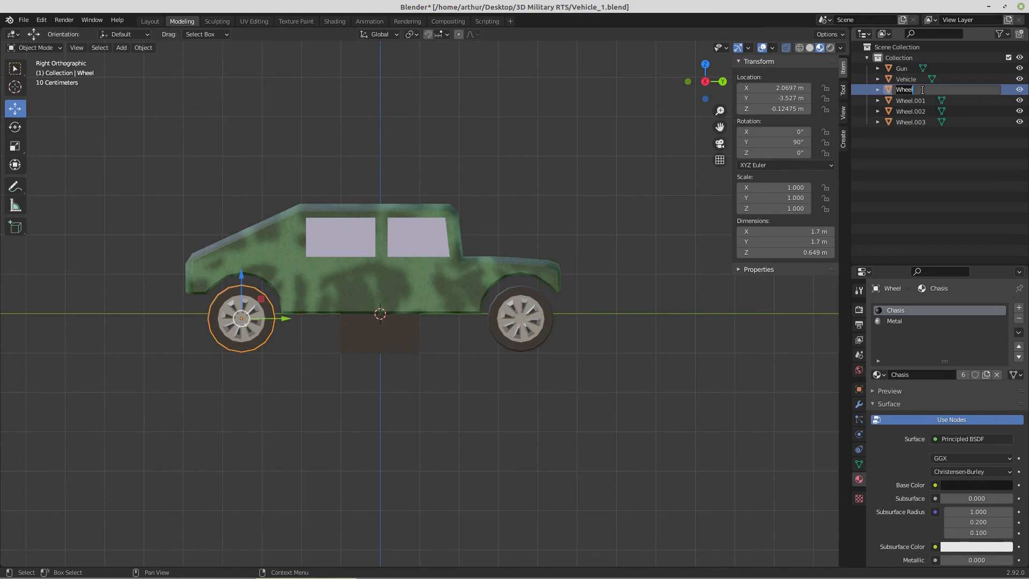
pyautogui.click(922, 90)
pyautogui.press('Return')
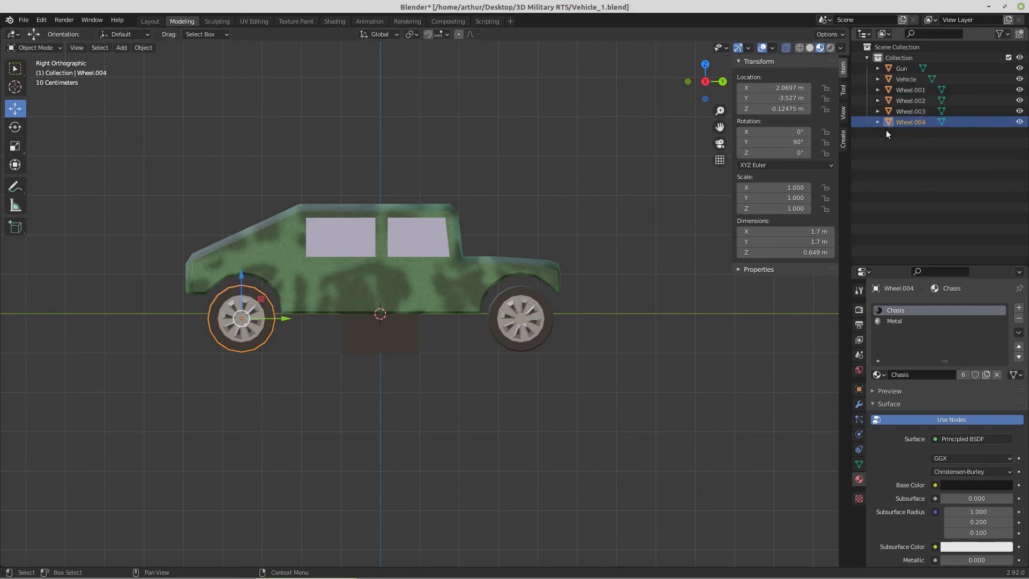
# - Move the Gun cube up to about 3.12 m in Z and forward to about 1.65 m in Y, above the roof's front
pyautogui.click(387, 346)
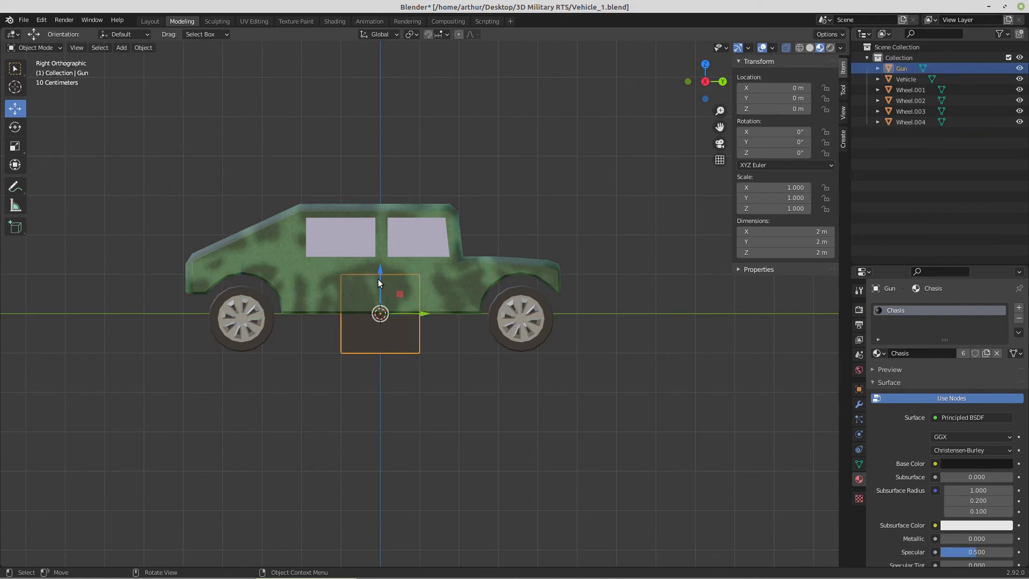
pyautogui.moveTo(381, 273); pyautogui.dragTo(383, 145)
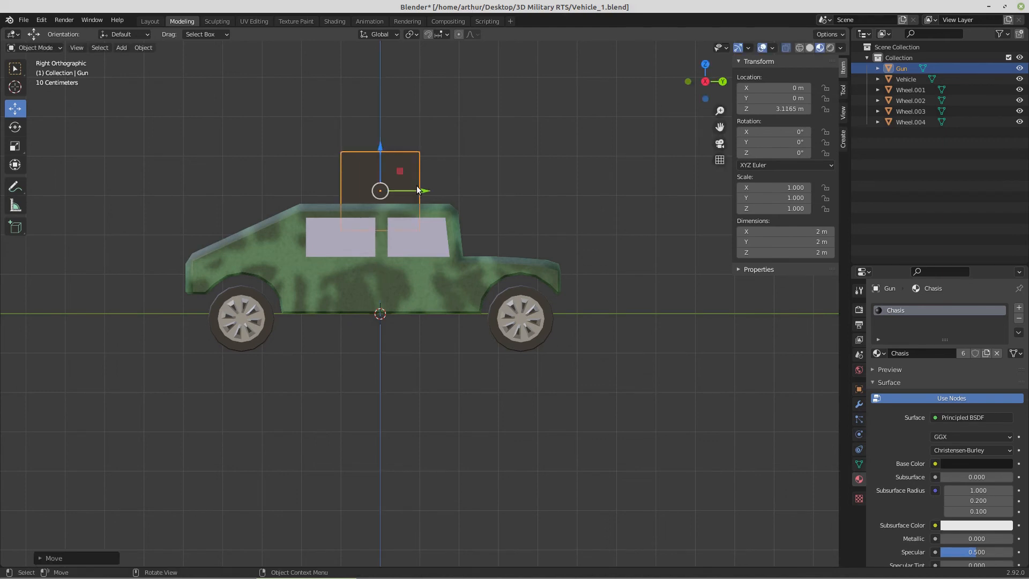
pyautogui.moveTo(426, 191); pyautogui.dragTo(488, 192)
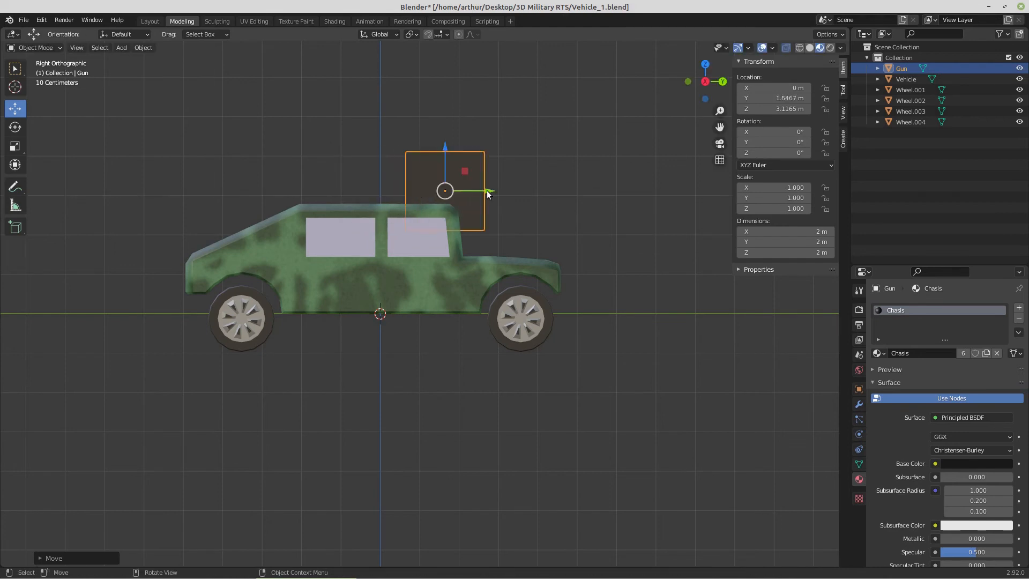
# - Enter Edit Mode on the Gun and scale its whole mesh down uniformly to a small cube just above the roof
pyautogui.press('Tab')
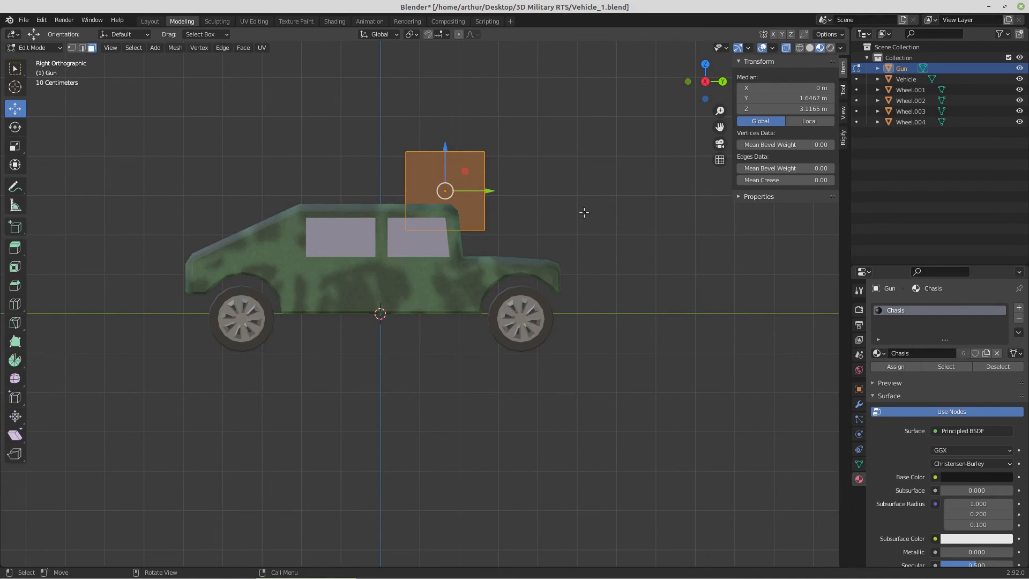
pyautogui.press('s')
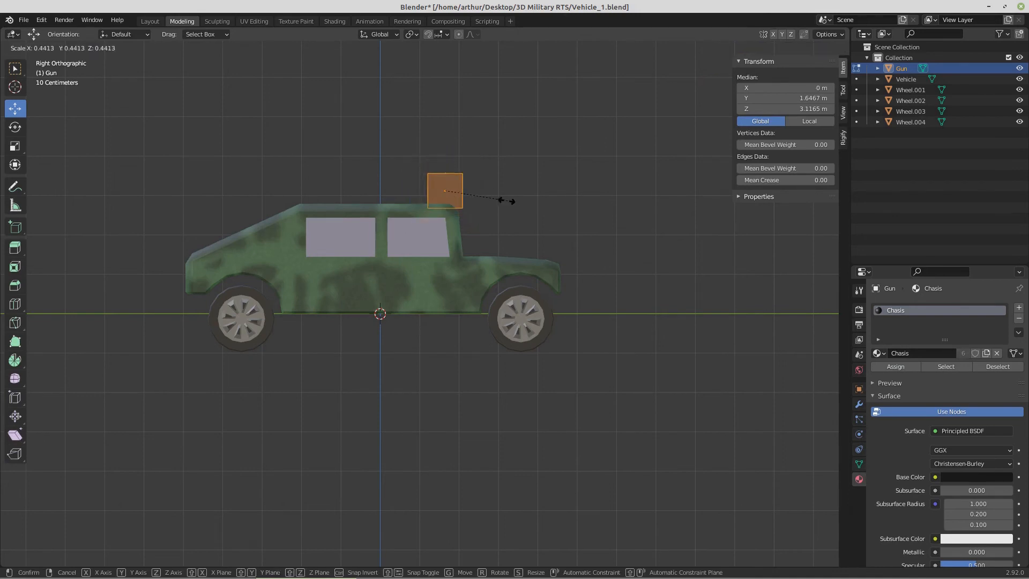
pyautogui.click(464, 194)
pyautogui.scroll(4, 493, 215)
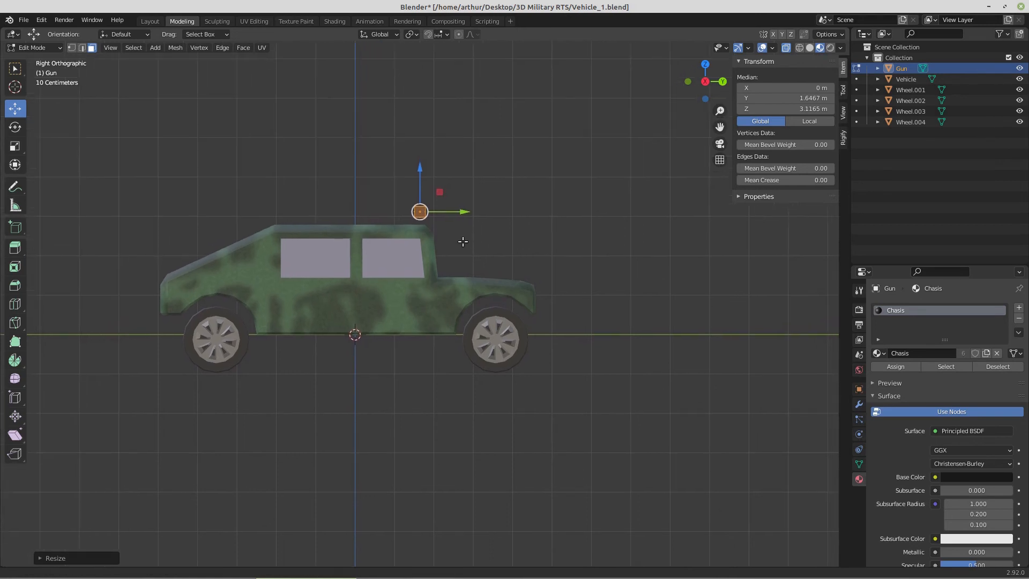
pyautogui.scroll(4, 407, 257)
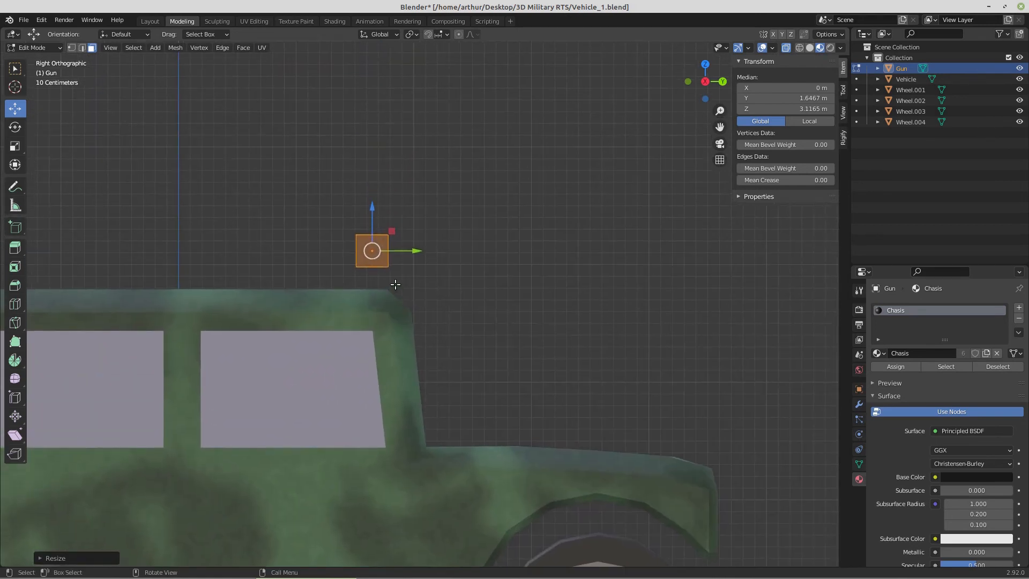
# - Narrow the Gun block along X to roughly half its width in the top view
pyautogui.press('KP_7')
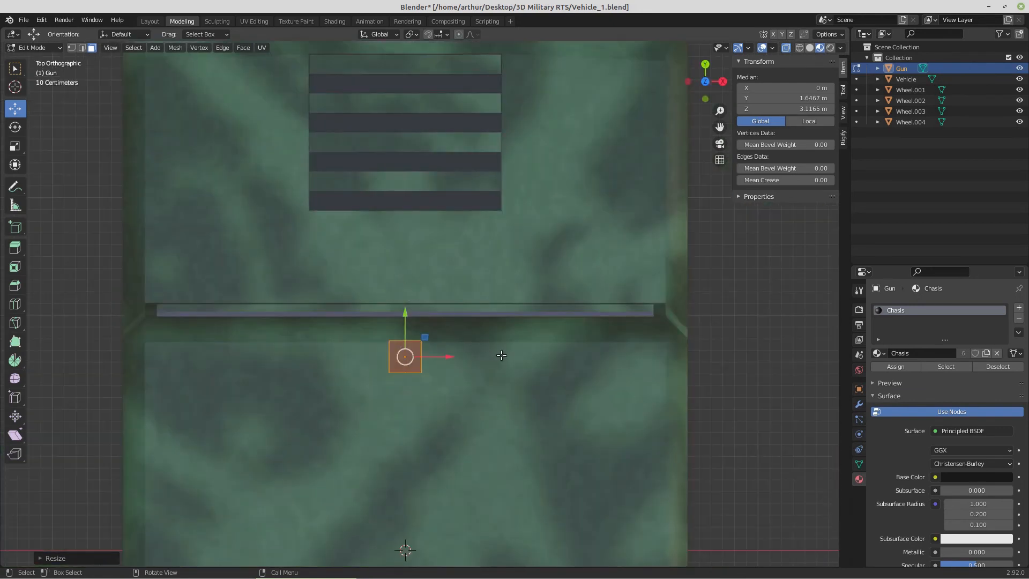
pyautogui.press('s')
pyautogui.press('x')
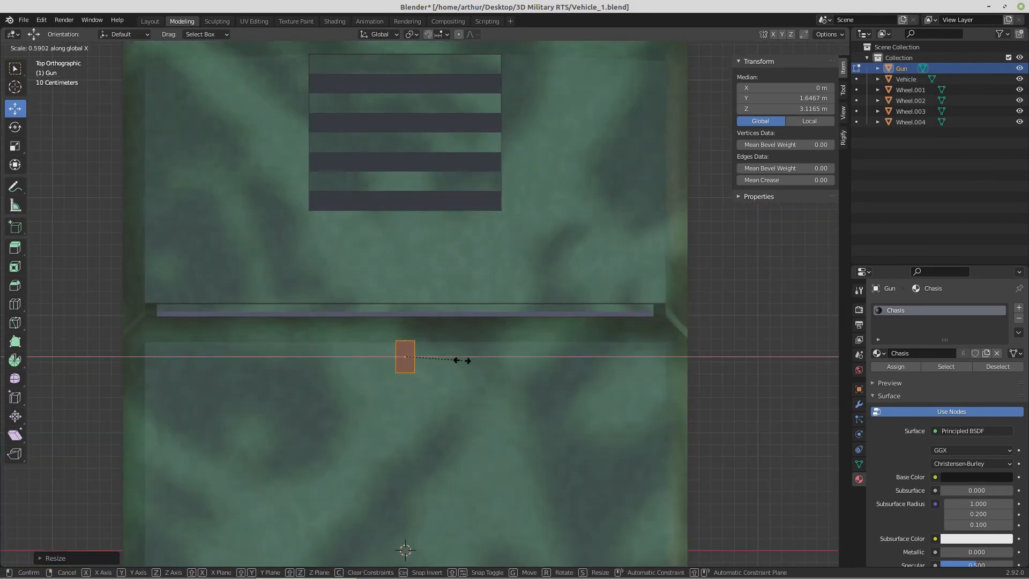
pyautogui.click(455, 361)
# - Cut a single horizontal edge loop around the upper part of the Gun block at Z about 3.17 m, in vertex select mode
pyautogui.press('KP_3')
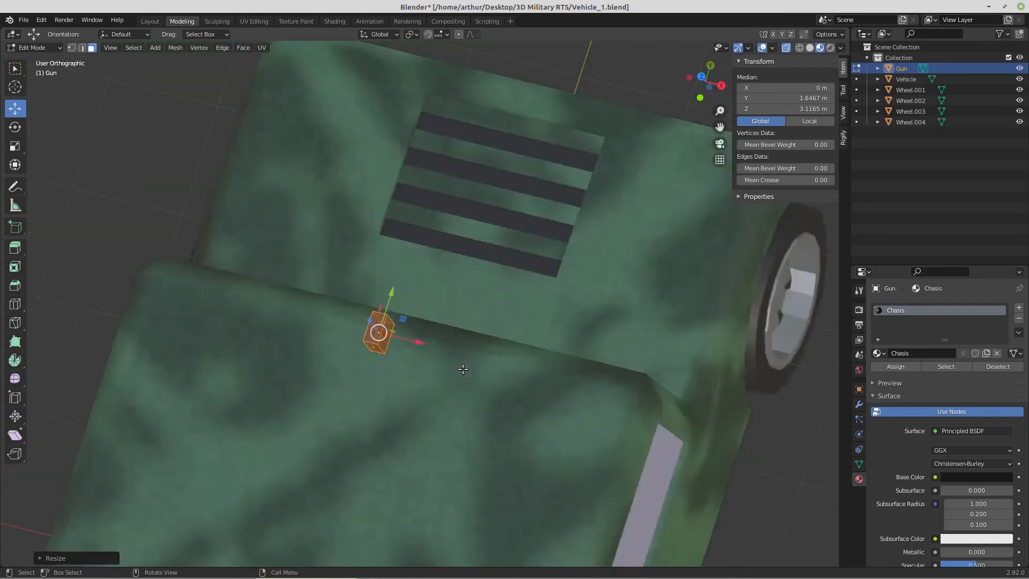
pyautogui.scroll(-4, 463, 366)
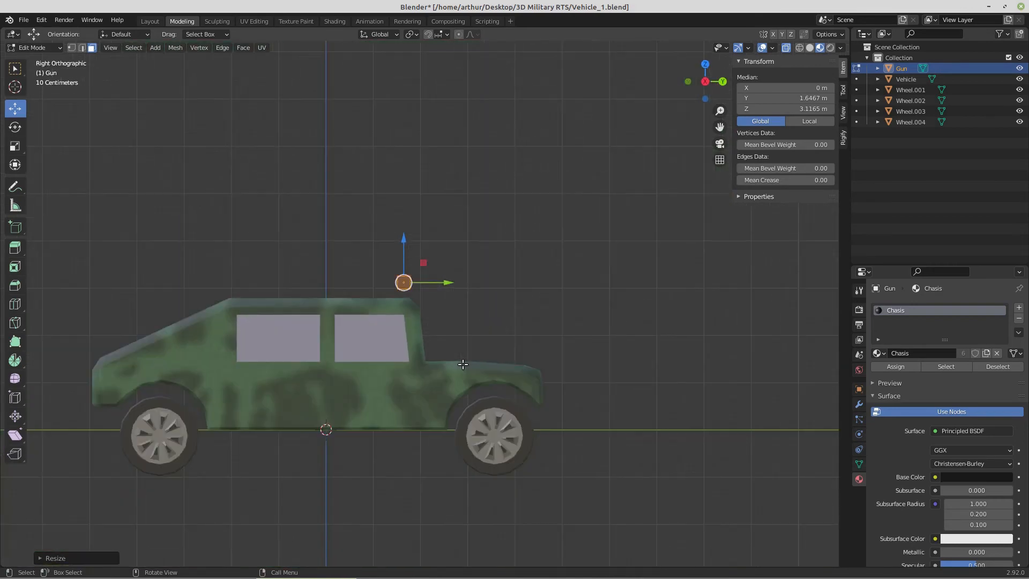
pyautogui.scroll(3, 463, 365)
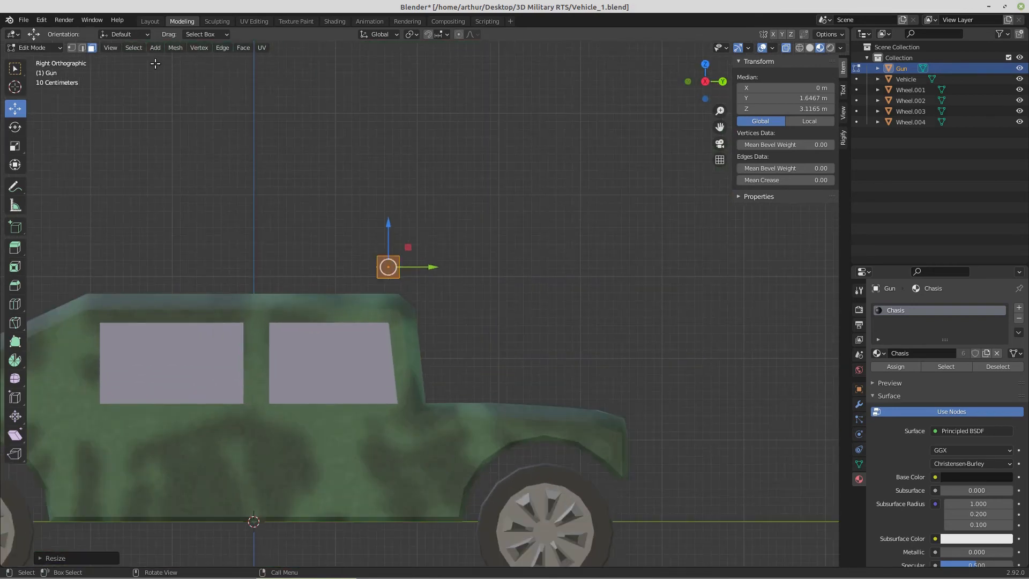
pyautogui.click(72, 47)
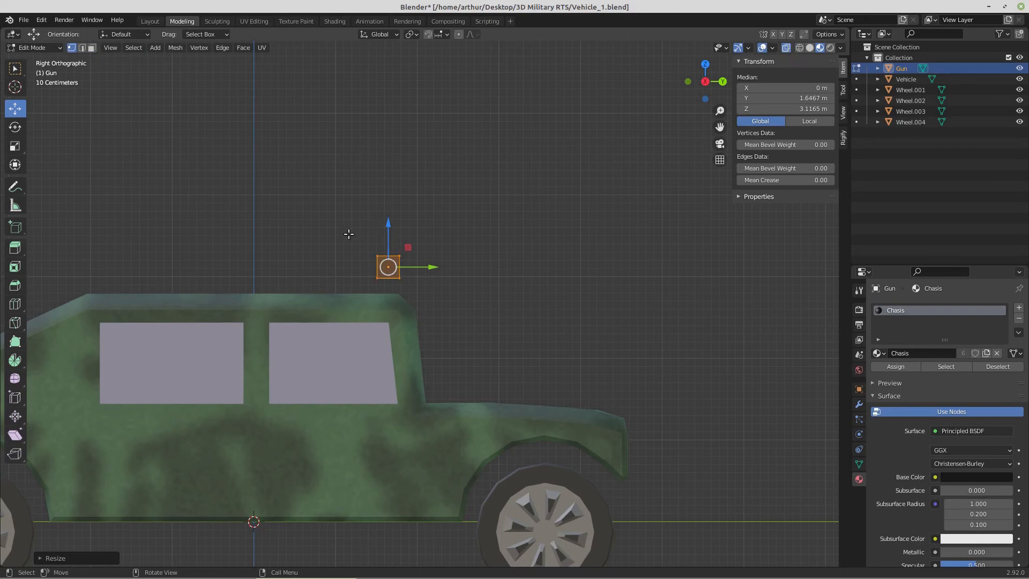
pyautogui.click(236, 236)
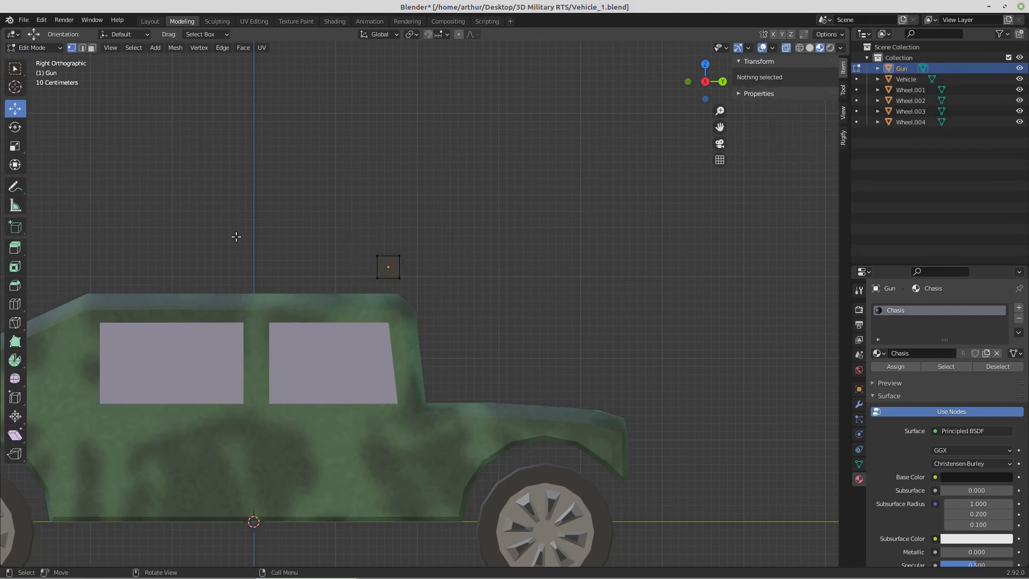
pyautogui.click(19, 305)
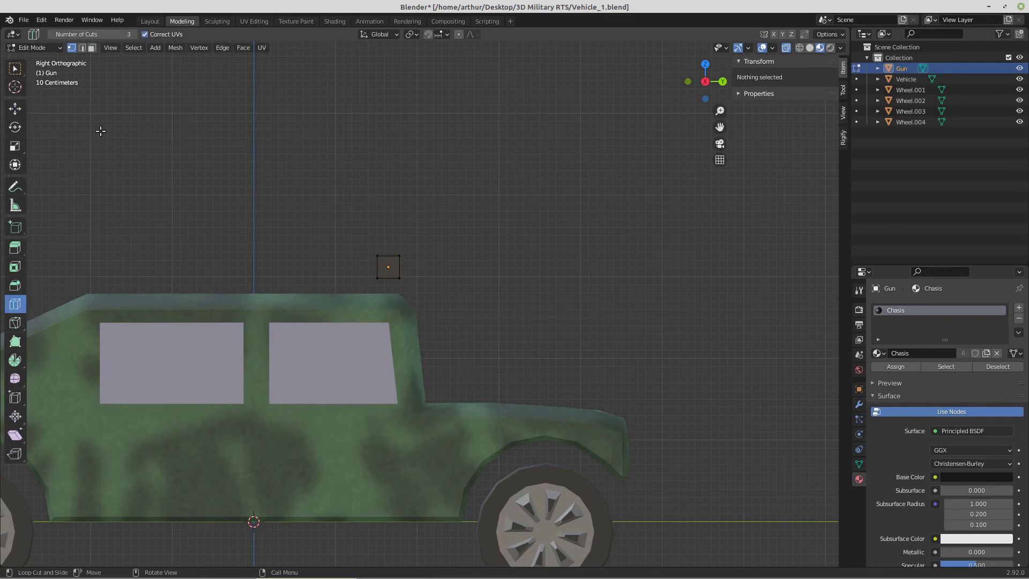
pyautogui.click(52, 35)
pyautogui.click(52, 35)
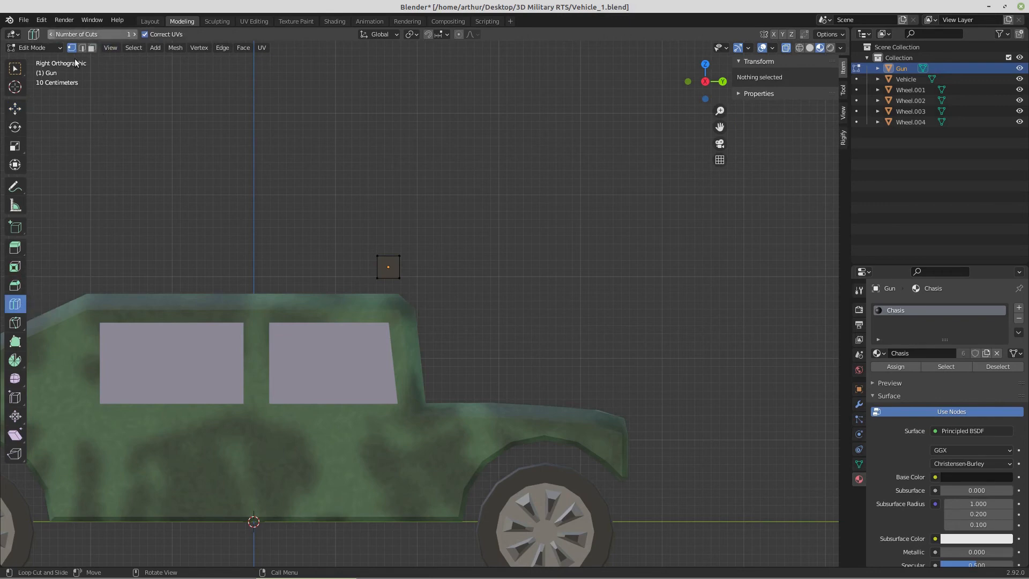
pyautogui.moveTo(381, 261); pyautogui.dragTo(375, 262)
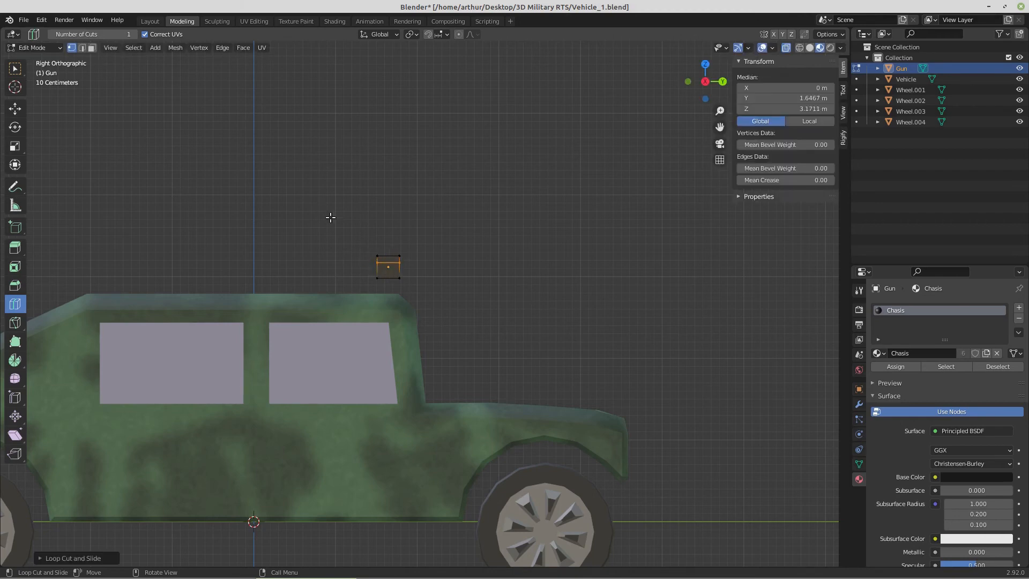
# - Extrude the upper rear face of the Gun block backward twice, to Y about 1.43 m and about 1.36 m
pyautogui.click(15, 108)
pyautogui.scroll(2, 346, 267)
pyautogui.moveTo(341, 215); pyautogui.dragTo(359, 258)
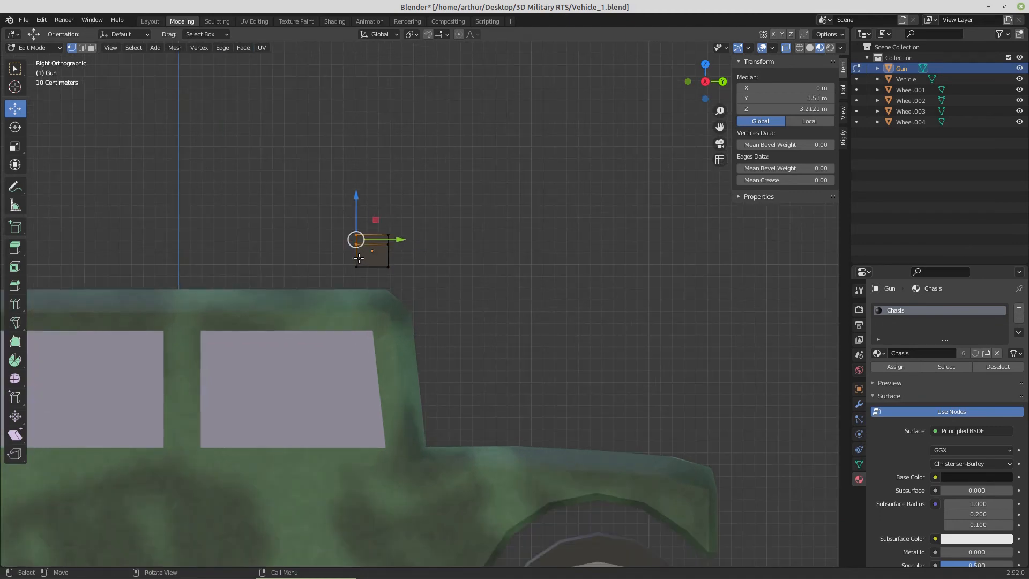
pyautogui.press('e')
pyautogui.click(349, 260)
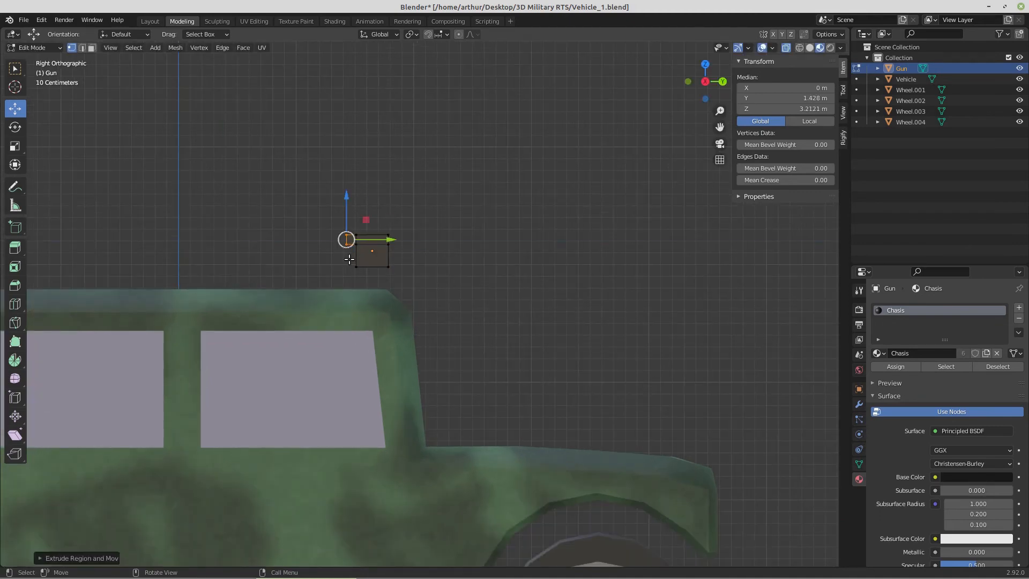
pyautogui.press('e')
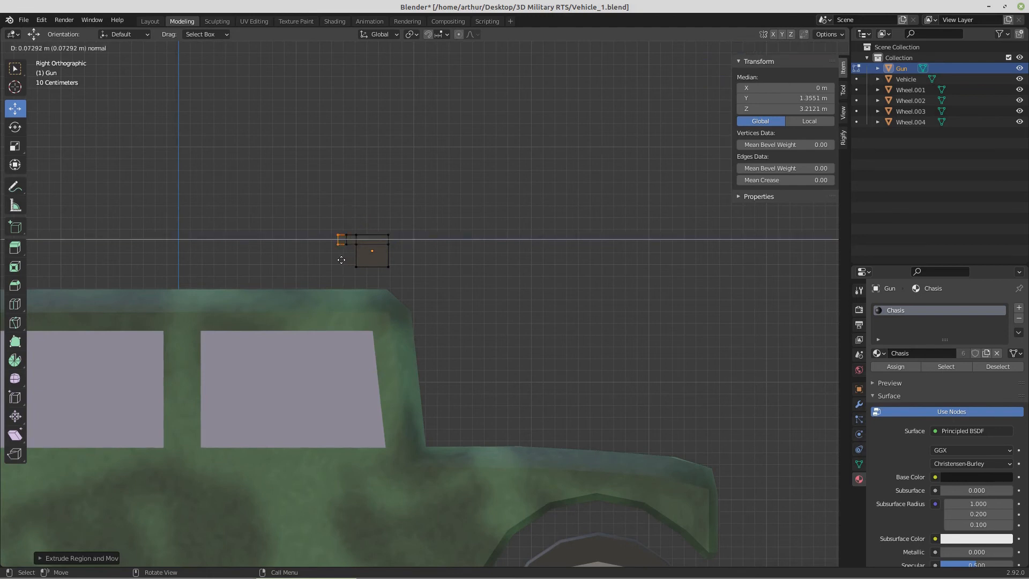
pyautogui.click(341, 259)
# - Extrude the underside of the rearmost segment down about 0.18 m, level with the block's bottom
pyautogui.moveTo(325, 267); pyautogui.dragTo(348, 243)
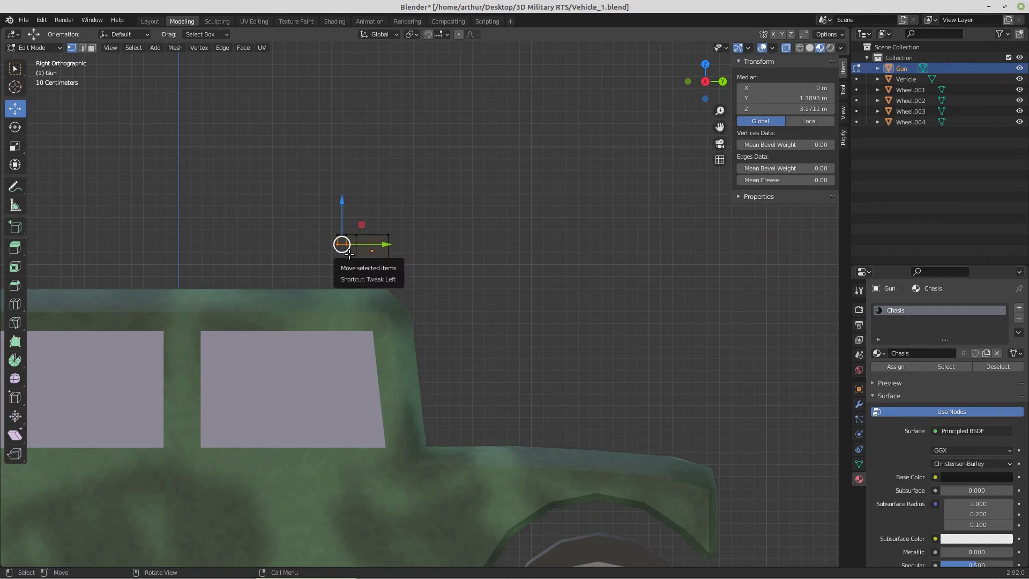
pyautogui.press('e')
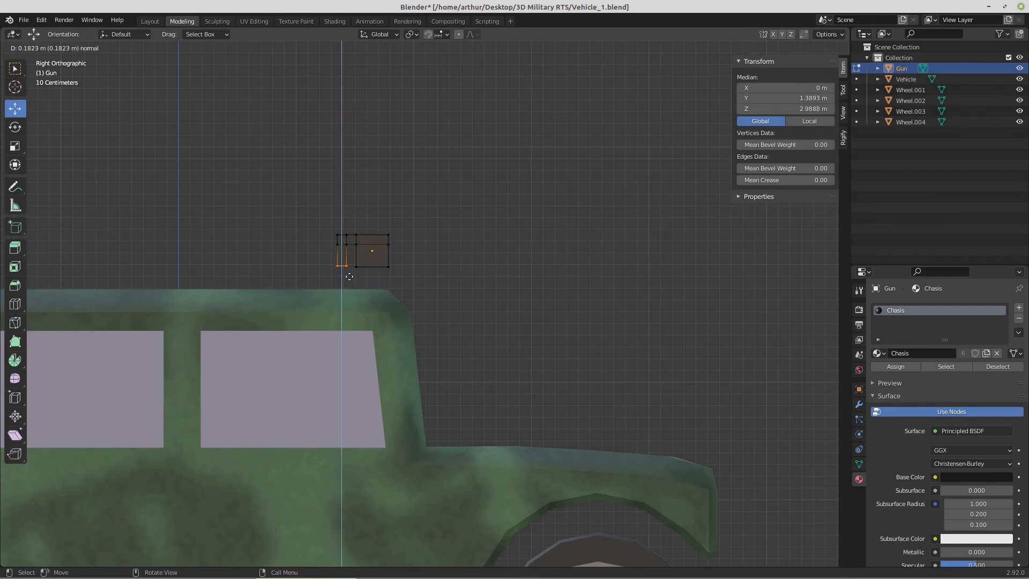
pyautogui.click(350, 276)
# - Snap the 3D cursor to the block's front face and add a cylinder there
pyautogui.moveTo(386, 207); pyautogui.dragTo(410, 281)
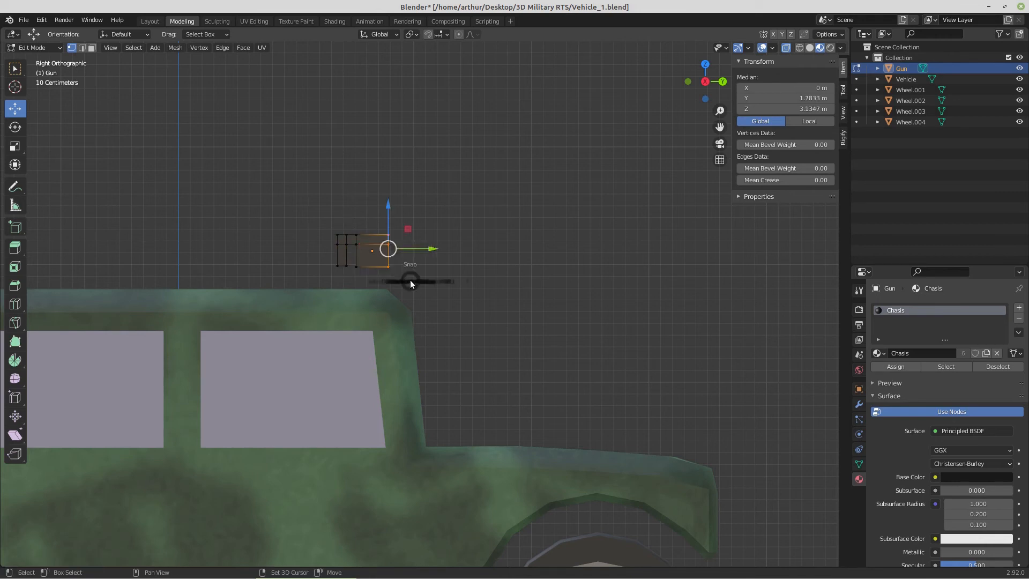
pyautogui.hotkey('shift', 's')
pyautogui.click(410, 342)
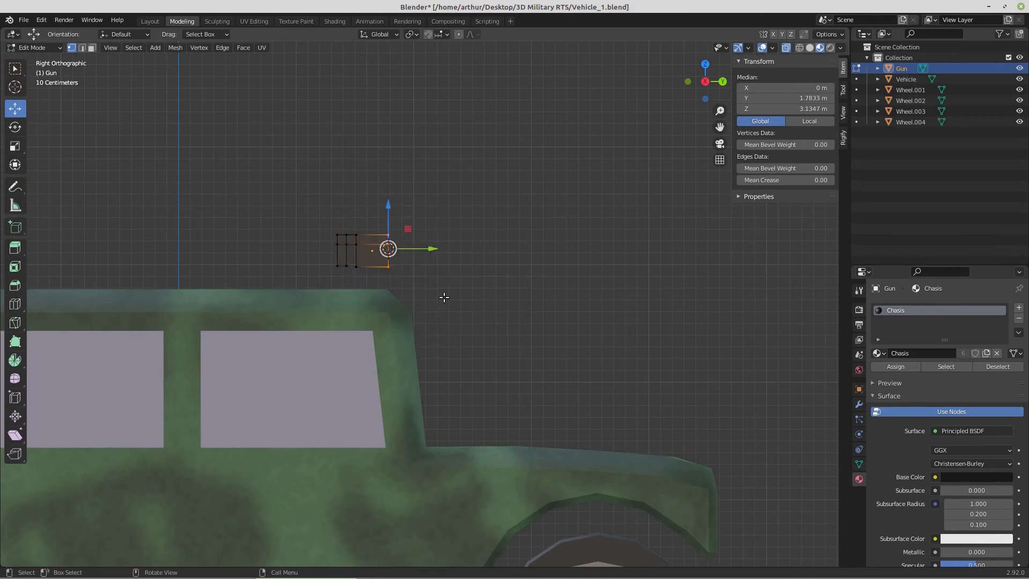
pyautogui.hotkey('shift', 'a')
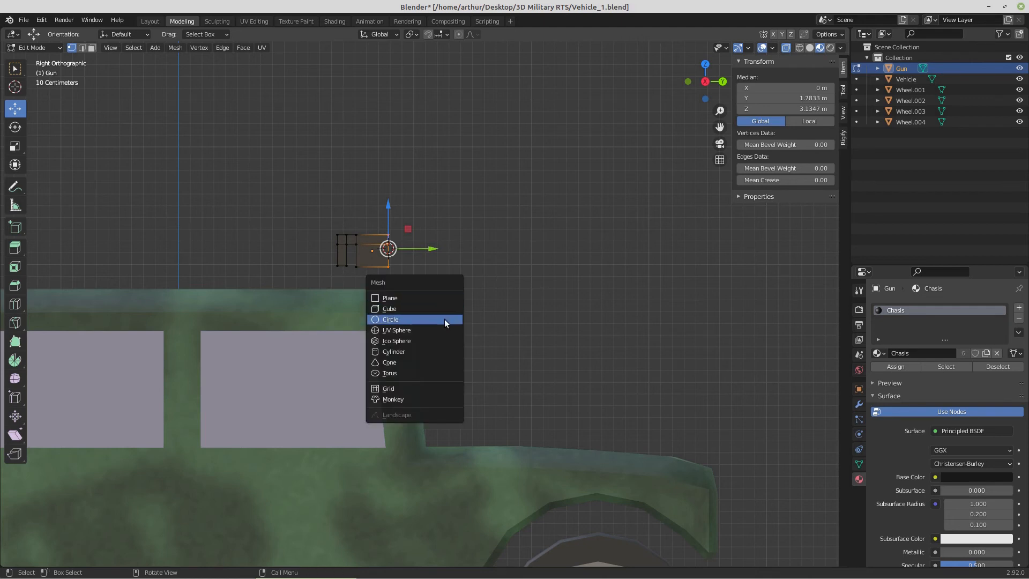
pyautogui.click(444, 351)
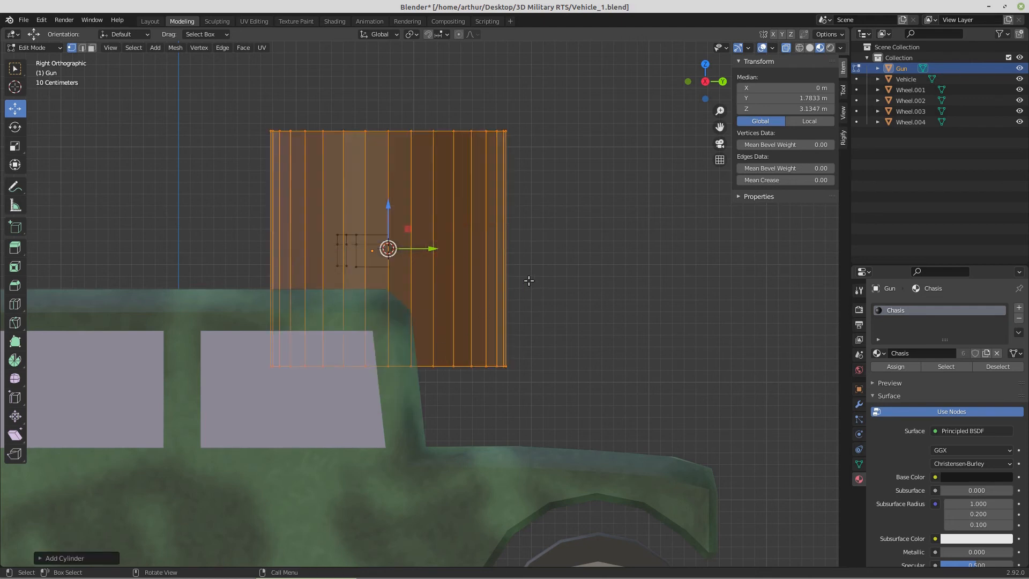
# - Set the new cylinder to 16 vertices, 90° rotation around X and a 0.05 m radius
pyautogui.press('F9')
pyautogui.click(635, 298)
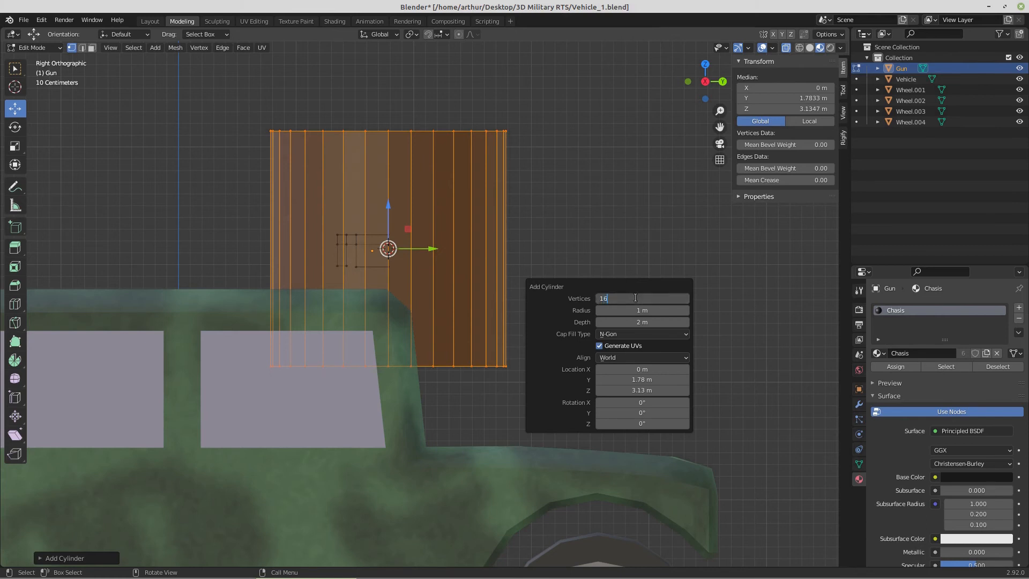
pyautogui.press('Return')
pyautogui.click(641, 403)
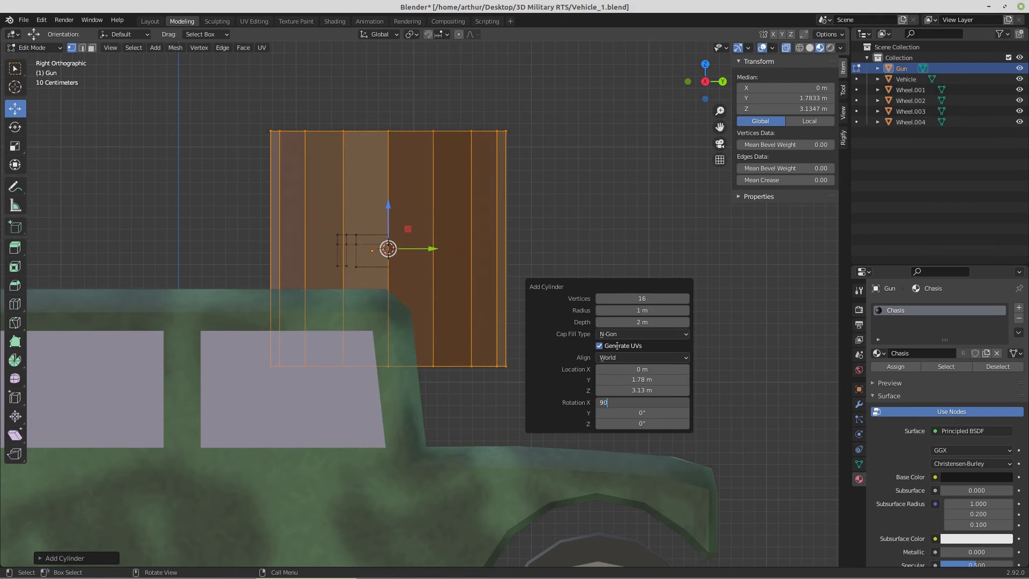
pyautogui.press('Return')
pyautogui.moveTo(661, 311); pyautogui.dragTo(507, 312)
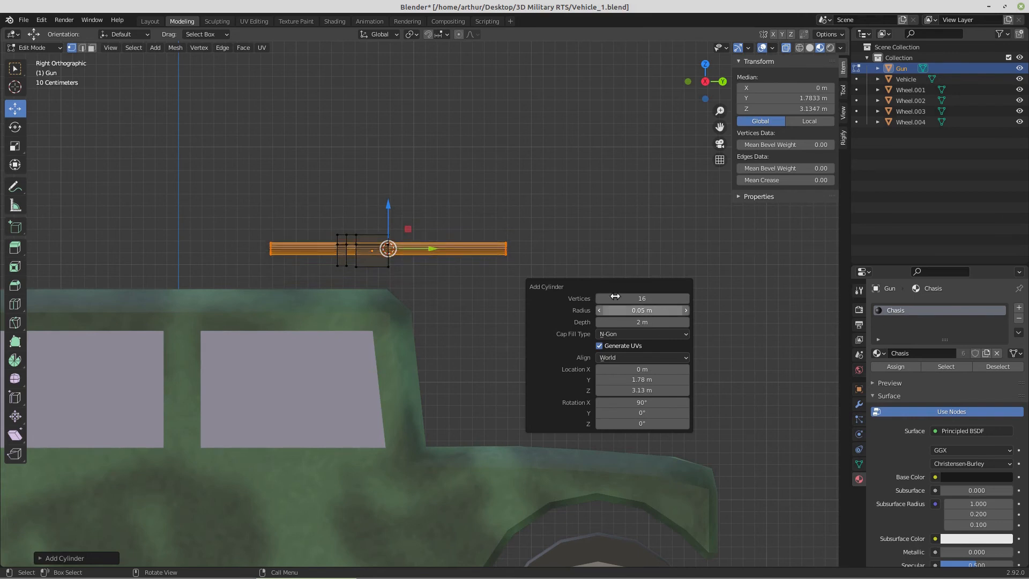
# - Scale the cylinder up uniformly by about 1.29 so it nearly fills the Gun block's width in the back view
pyautogui.scroll(1, 474, 239)
pyautogui.moveTo(475, 238); pyautogui.dragTo(377, 262, button='middle')
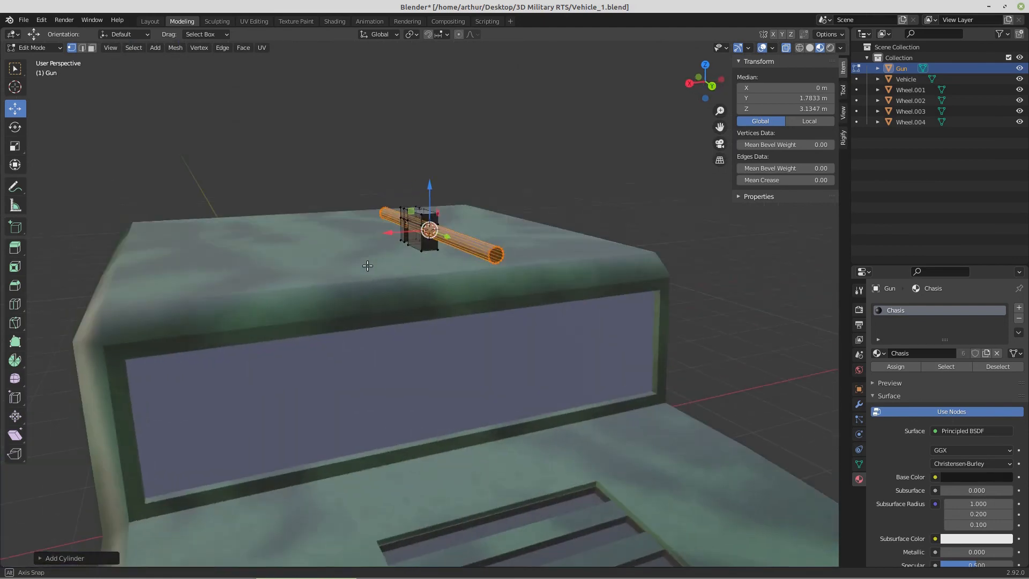
pyautogui.press('KP_1')
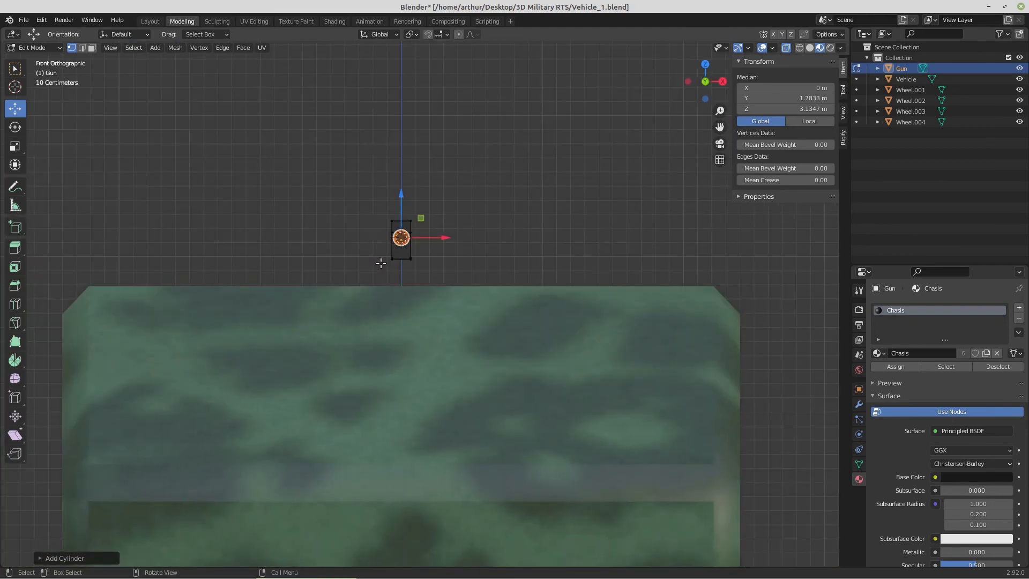
pyautogui.press('ctrl+KP_1')
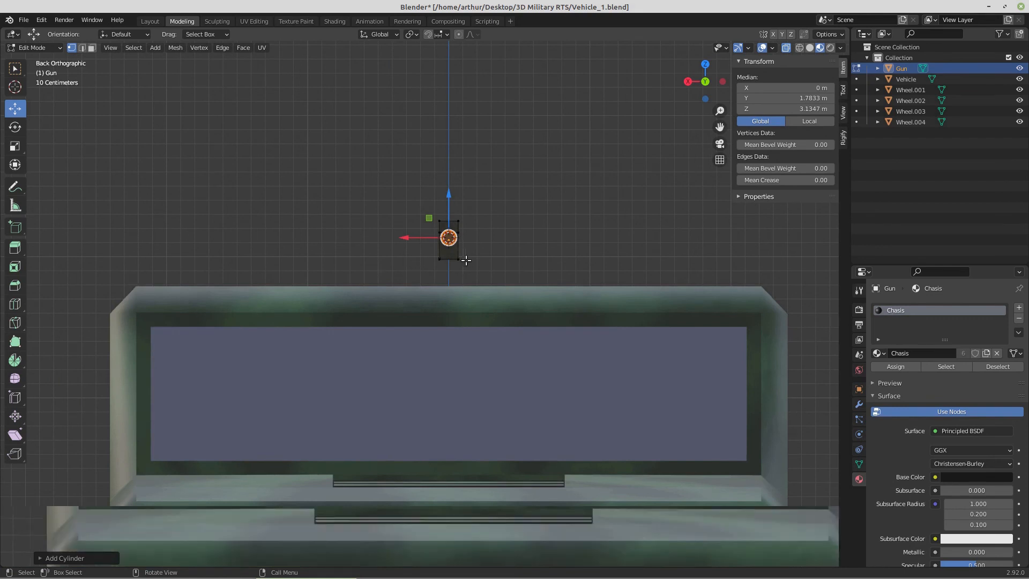
pyautogui.scroll(5, 465, 260)
pyautogui.keyDown('shift'); pyautogui.moveTo(494, 212); pyautogui.dragTo(406, 310, button='middle'); pyautogui.keyUp('shift')
pyautogui.scroll(2, 404, 294)
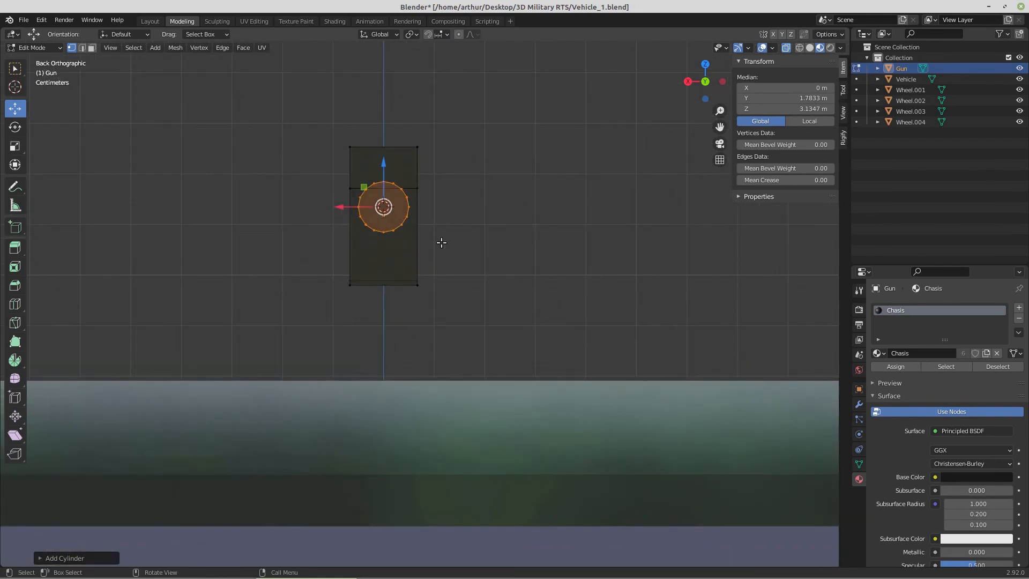
pyautogui.press('s')
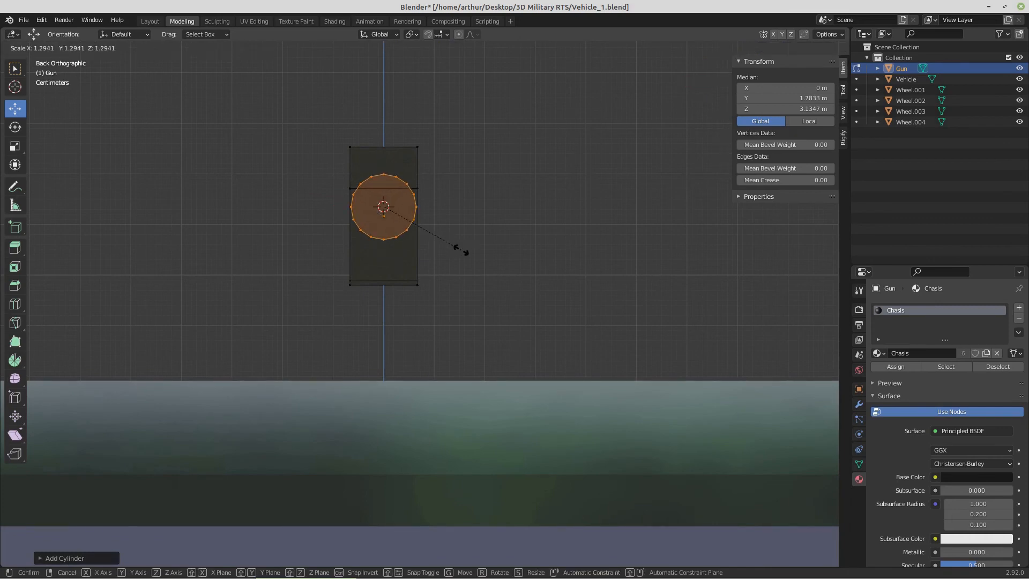
pyautogui.click(461, 250)
# - Shorten the cylinder along Y, placing its rear end at about 1.77 m and its front end at about 2.39 m
pyautogui.press('KP_7')
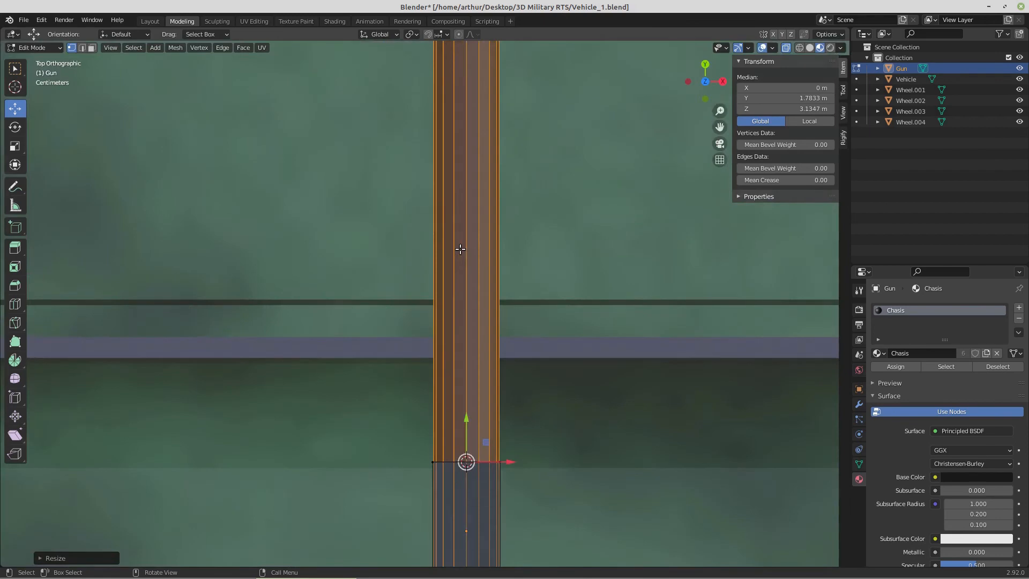
pyautogui.press('KP_3')
pyautogui.scroll(-3, 459, 248)
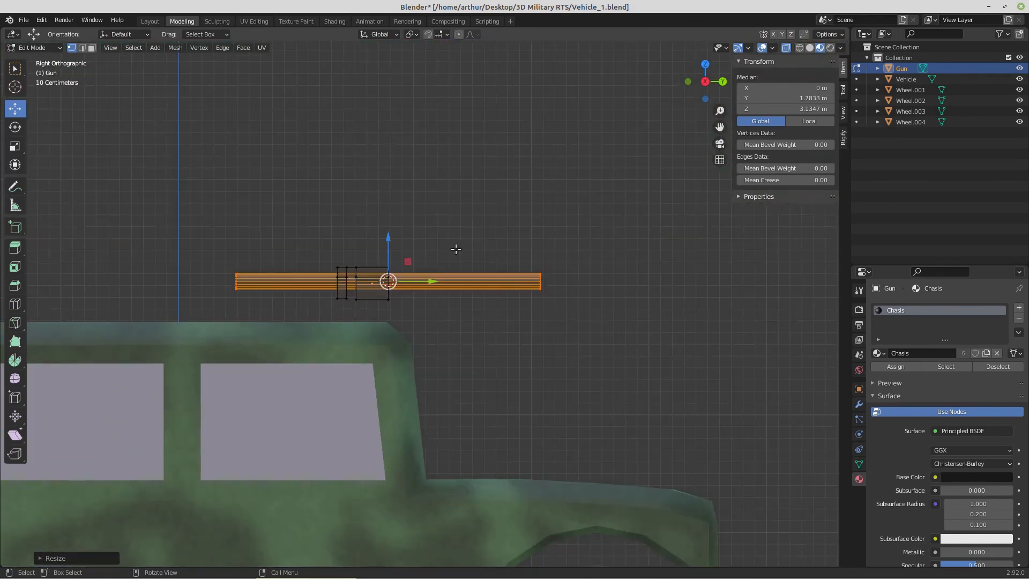
pyautogui.moveTo(213, 253); pyautogui.dragTo(254, 310)
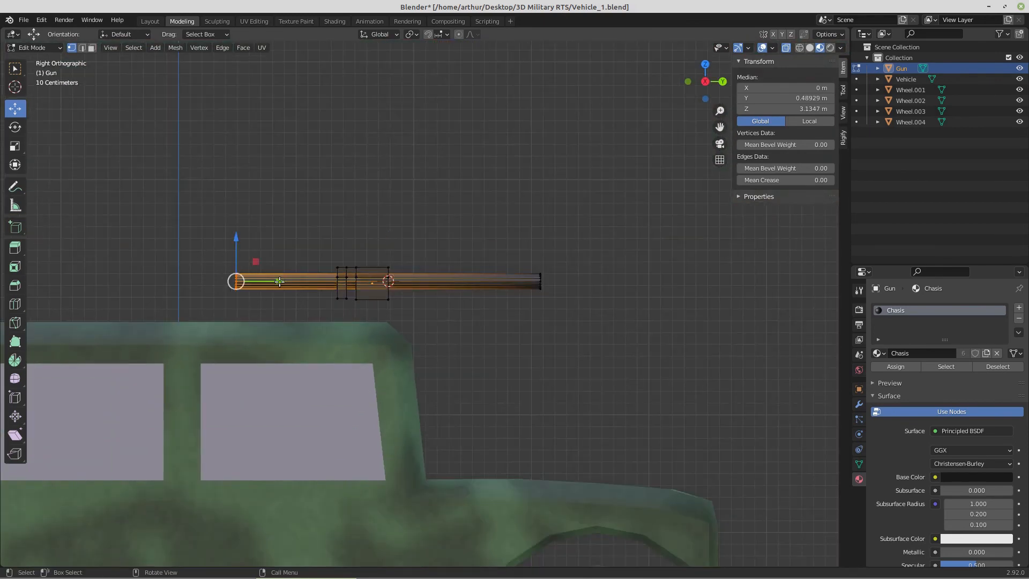
pyautogui.press('g')
pyautogui.press('y')
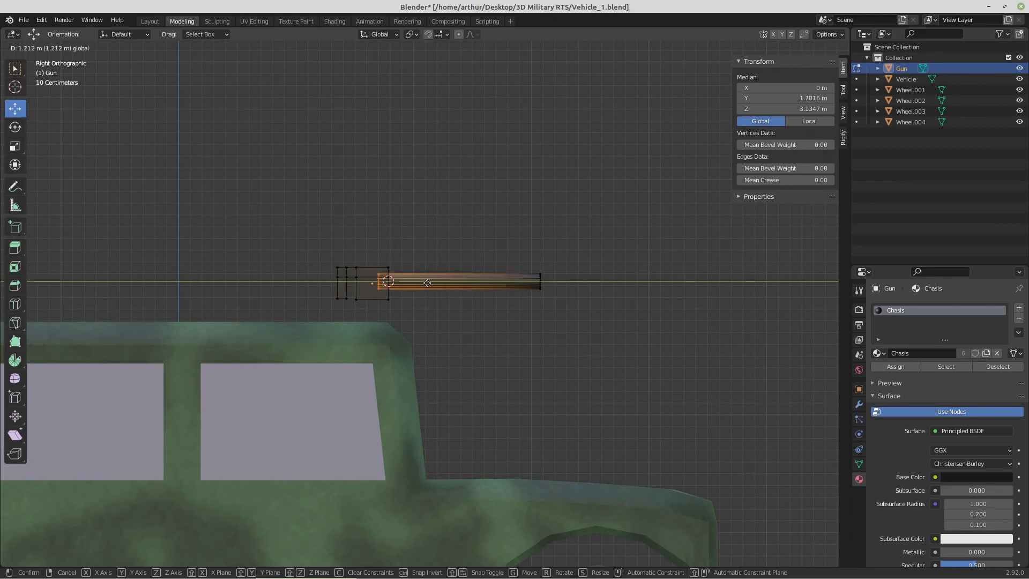
pyautogui.click(433, 283)
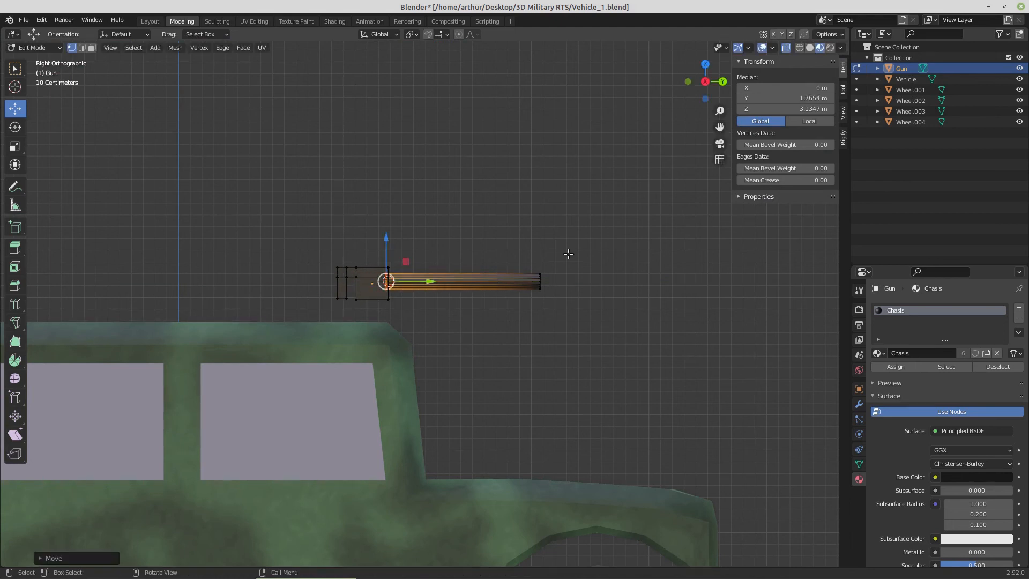
pyautogui.moveTo(522, 242); pyautogui.dragTo(579, 321)
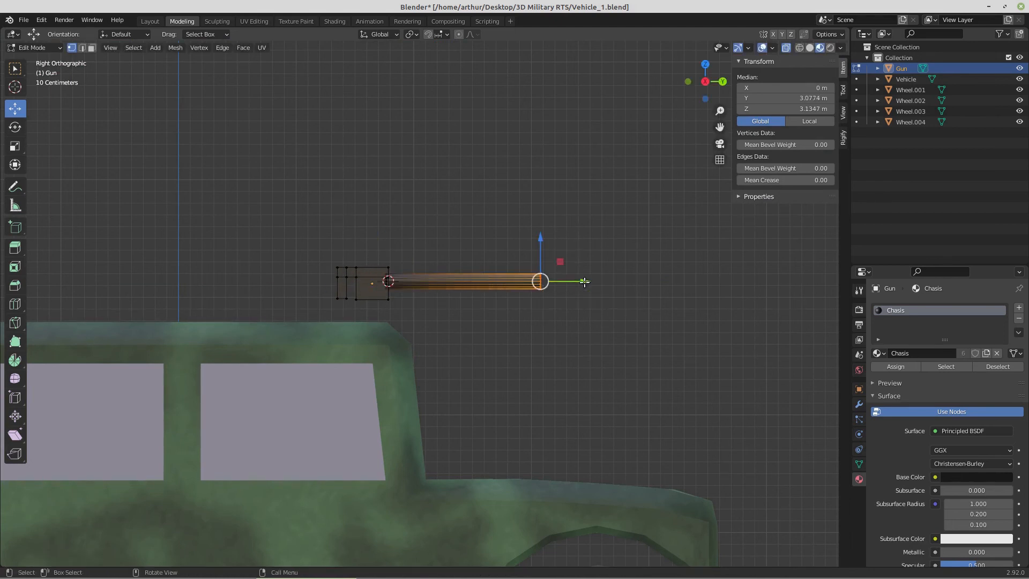
pyautogui.moveTo(585, 284); pyautogui.dragTo(501, 284)
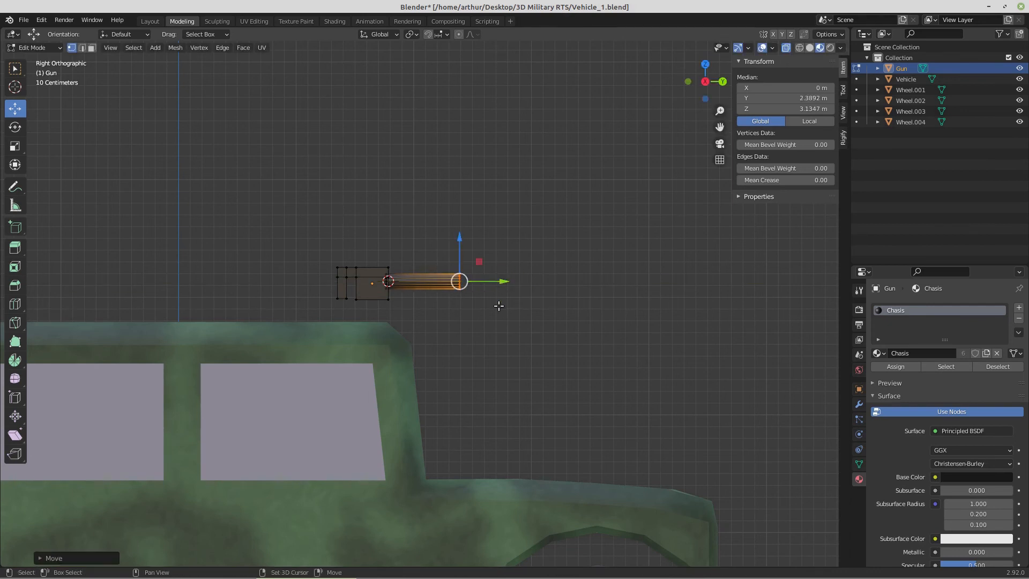
# - Extrude the cylinder's front end in place, shrink it to roughly two thirds, and move it forward to Y about 2.42 m
pyautogui.keyDown('shift'); pyautogui.moveTo(498, 306); pyautogui.dragTo(407, 330, button='middle'); pyautogui.keyUp('shift')
pyautogui.press('e')
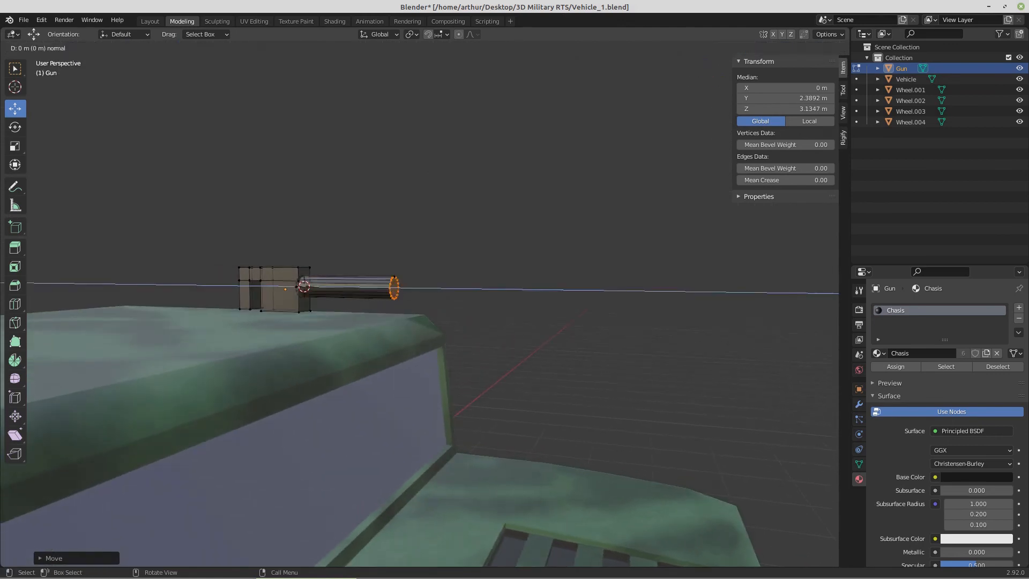
pyautogui.press('s')
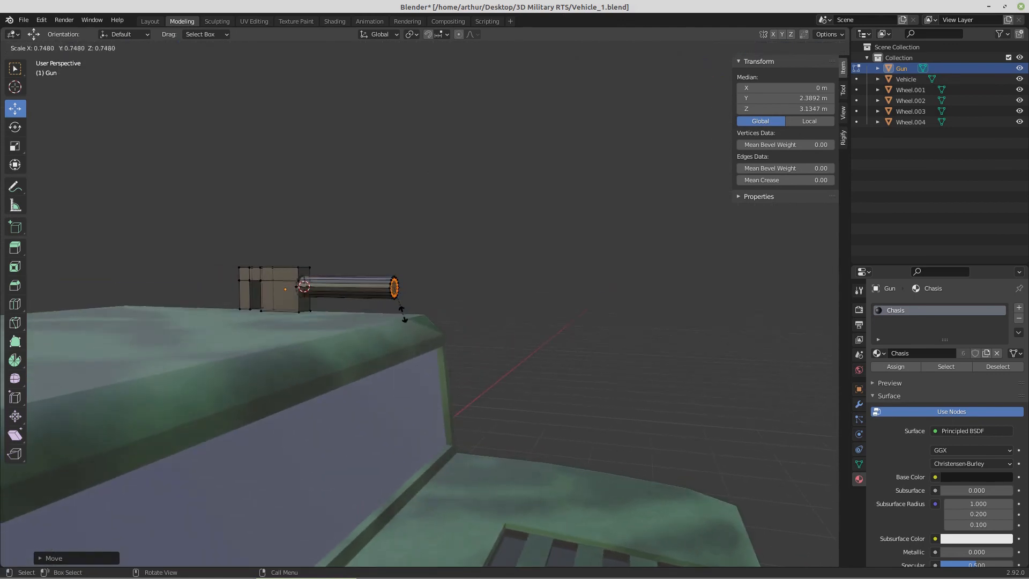
pyautogui.click(400, 311)
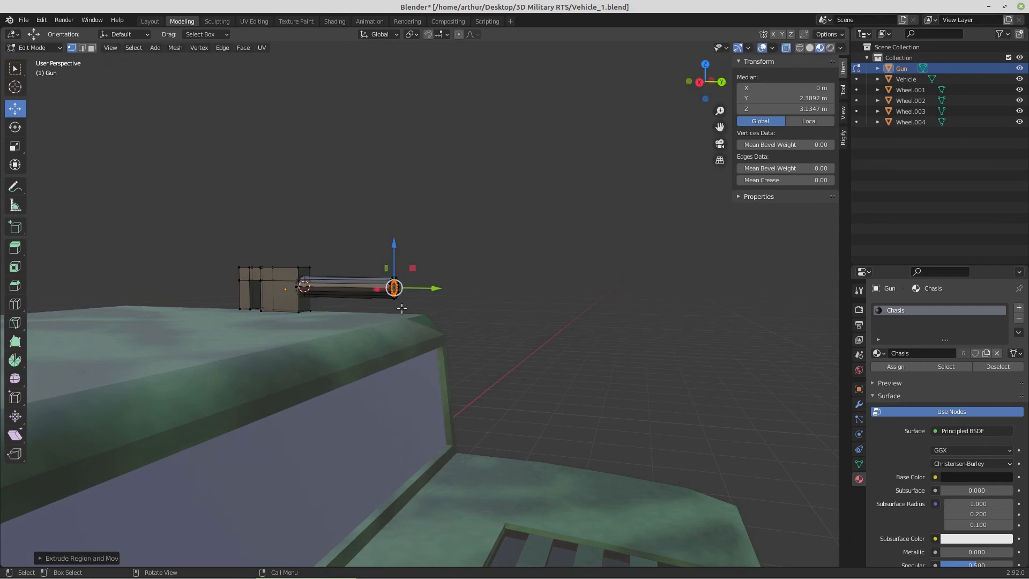
pyautogui.moveTo(431, 289); pyautogui.dragTo(435, 290)
# - Extrude the narrowed front end along Y into a long thin barrel ending at about 3.41 m
pyautogui.press('e')
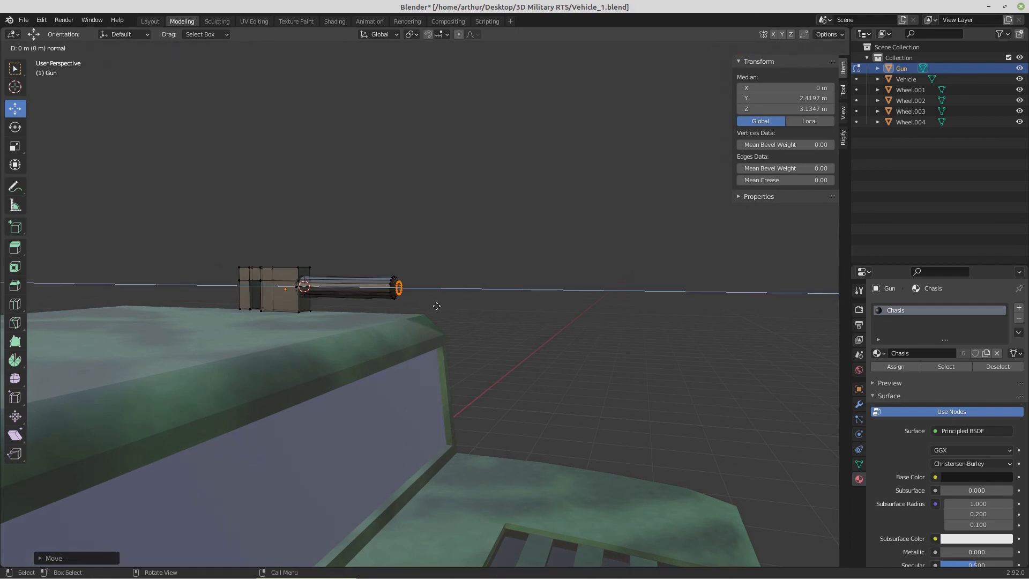
pyautogui.press('Escape')
pyautogui.press('e')
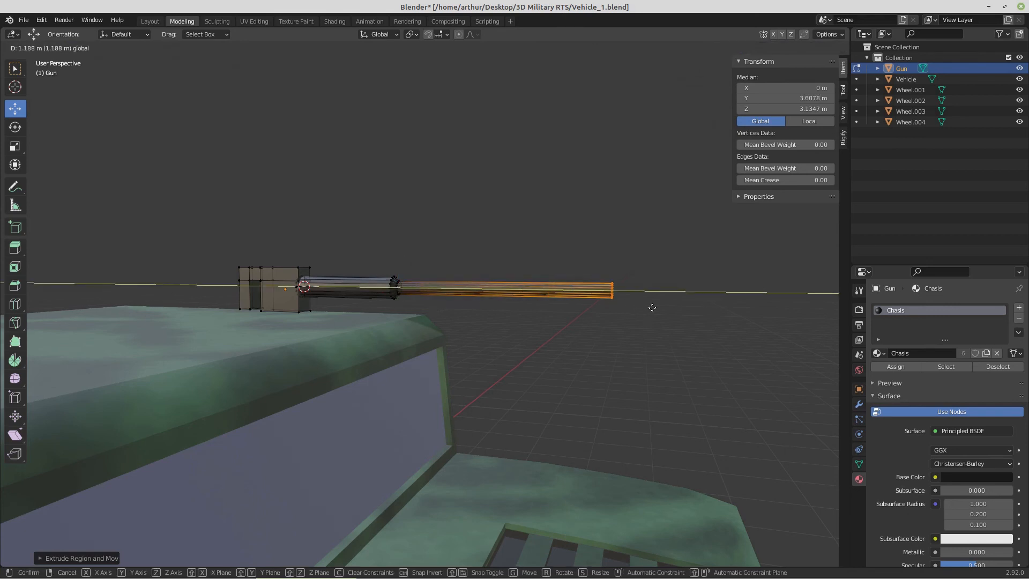
pyautogui.click(674, 305)
pyautogui.press('KP_3')
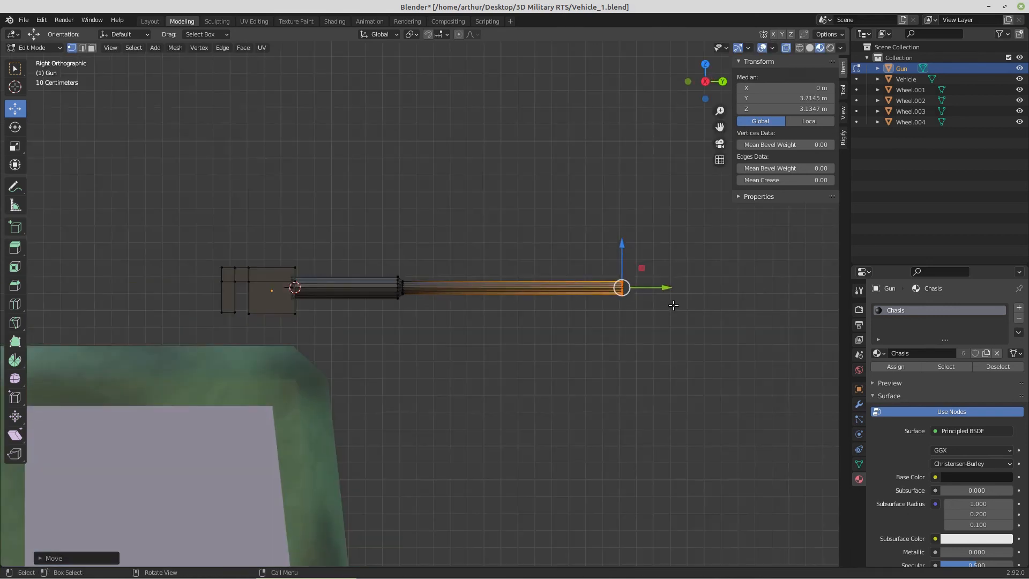
pyautogui.scroll(-4, 569, 304)
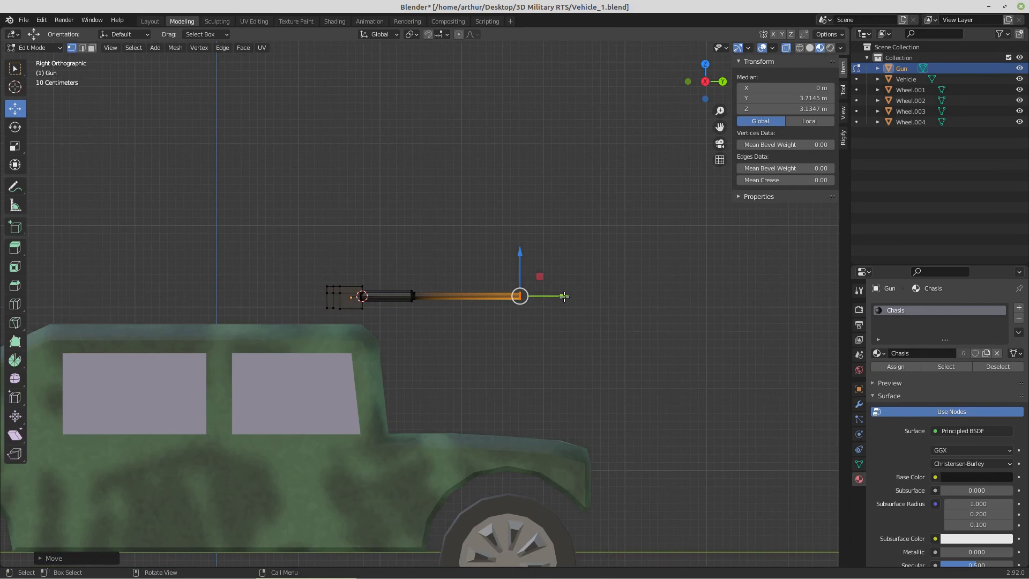
pyautogui.moveTo(567, 296); pyautogui.dragTo(543, 298)
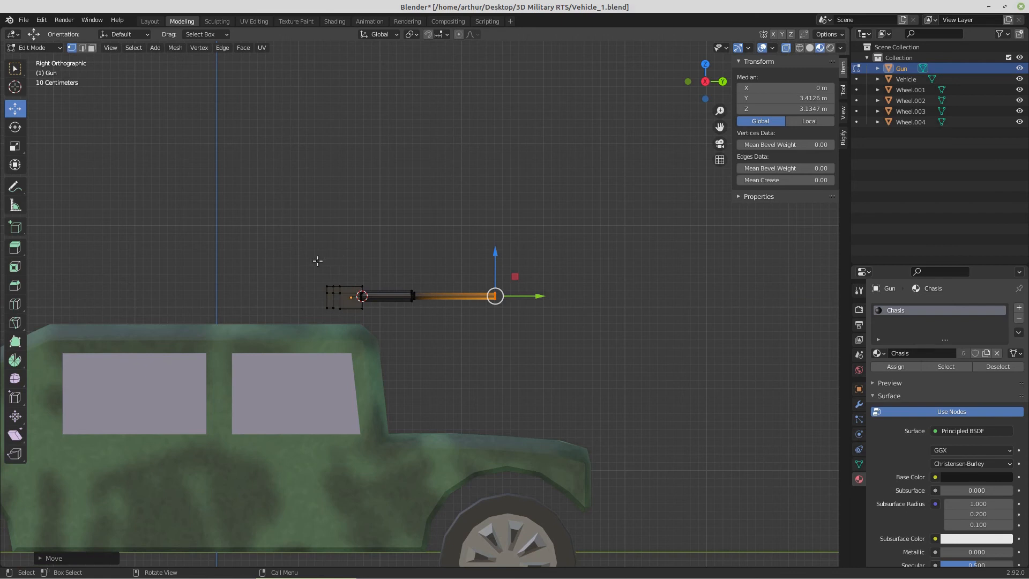
# - Move the barrel and the block's front face forward about 0.05 m in Y, and select the entire gun mesh
pyautogui.moveTo(313, 262); pyautogui.dragTo(526, 330)
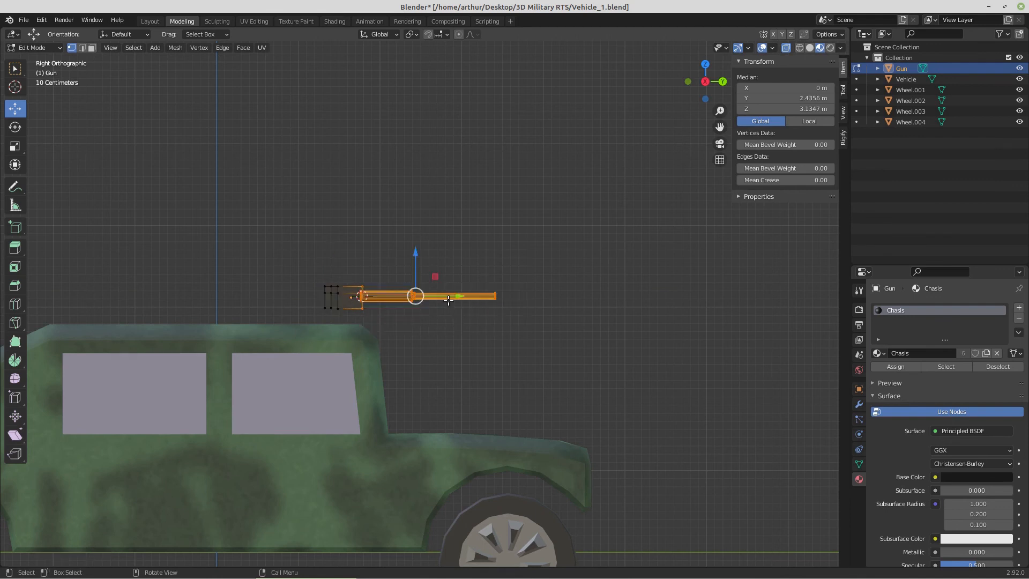
pyautogui.moveTo(459, 297); pyautogui.dragTo(463, 296)
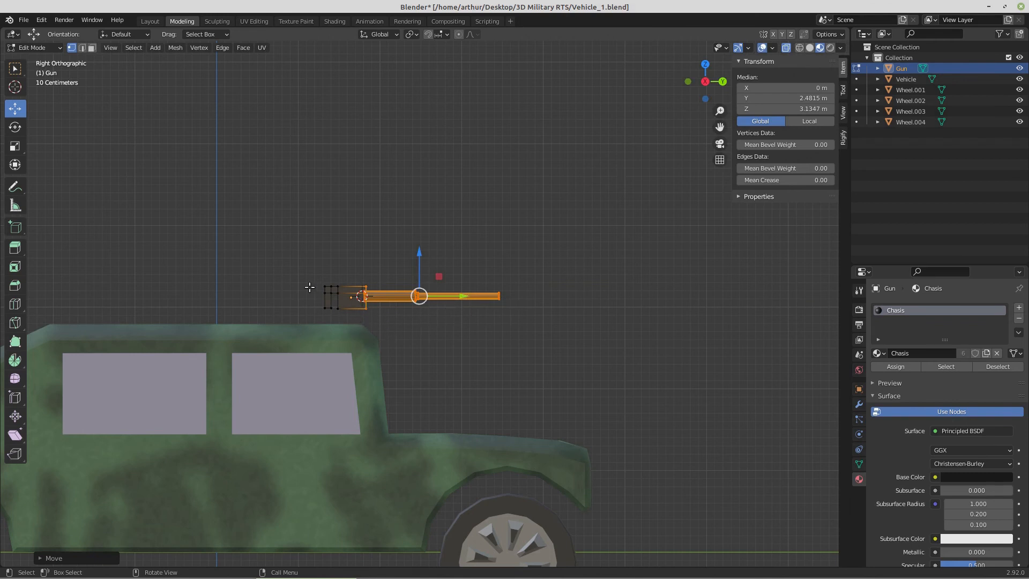
pyautogui.moveTo(309, 274); pyautogui.dragTo(516, 318)
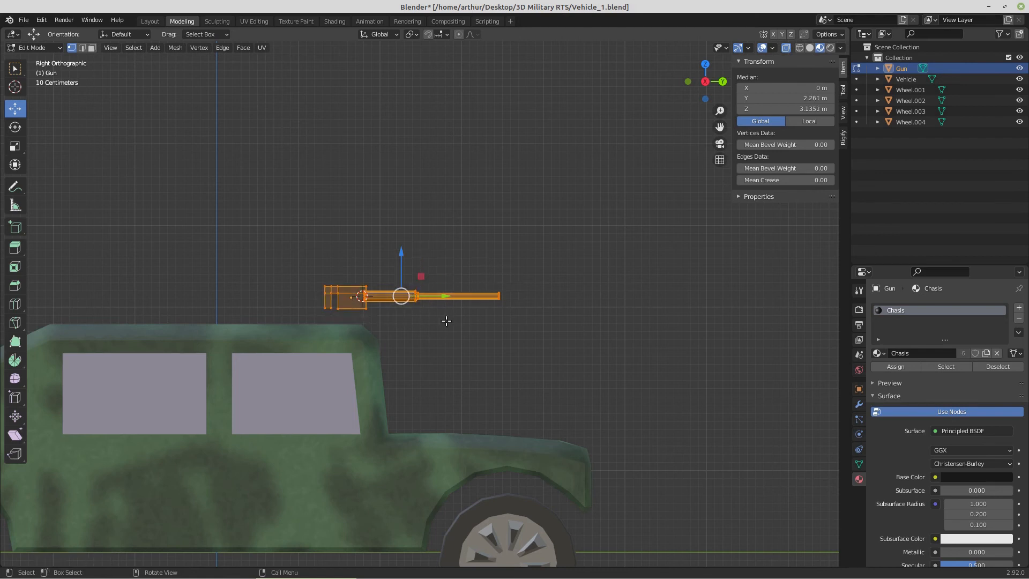
# - Raise the entire gun mesh along Z to about 3.27 m, and snap the 3D cursor to the gun object's origin
pyautogui.scroll(2, 426, 317)
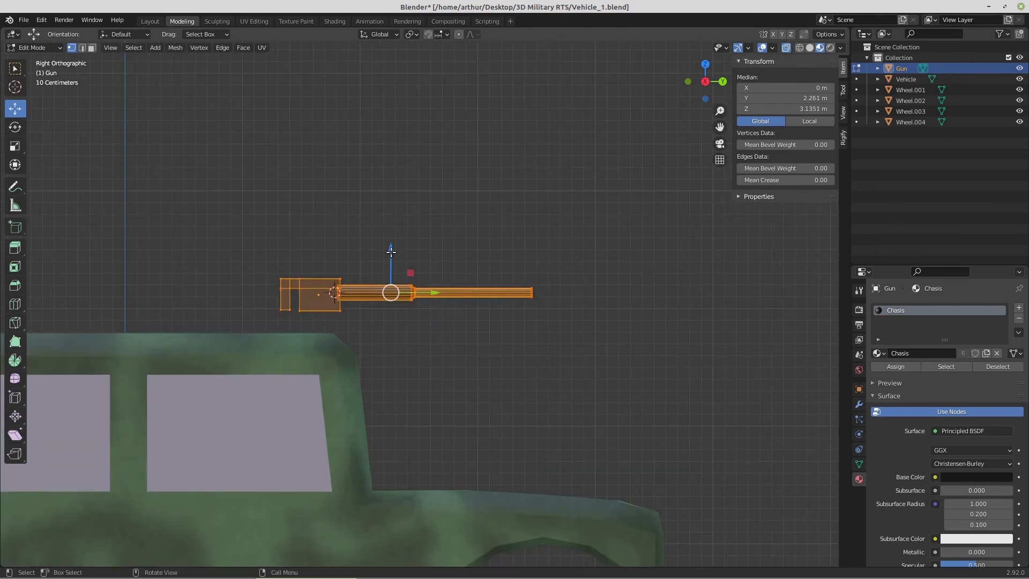
pyautogui.moveTo(390, 252); pyautogui.dragTo(398, 234)
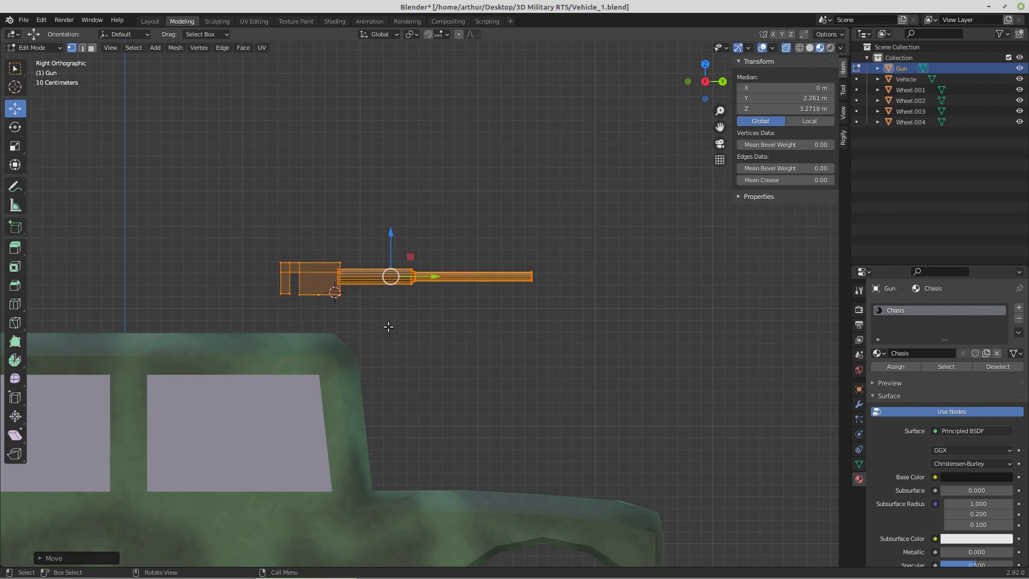
pyautogui.press('Tab')
pyautogui.hotkey('shift', 's')
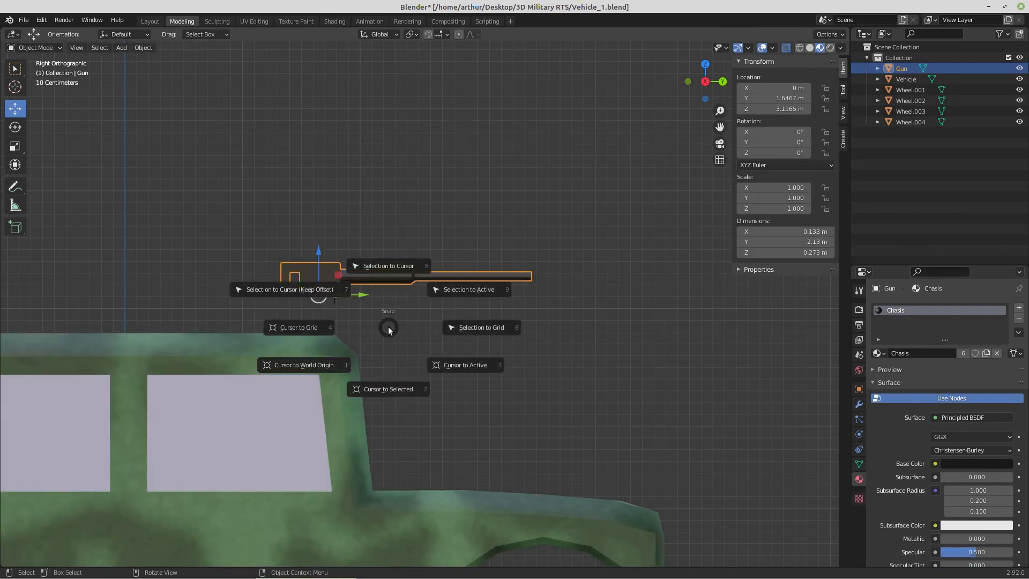
pyautogui.click(384, 385)
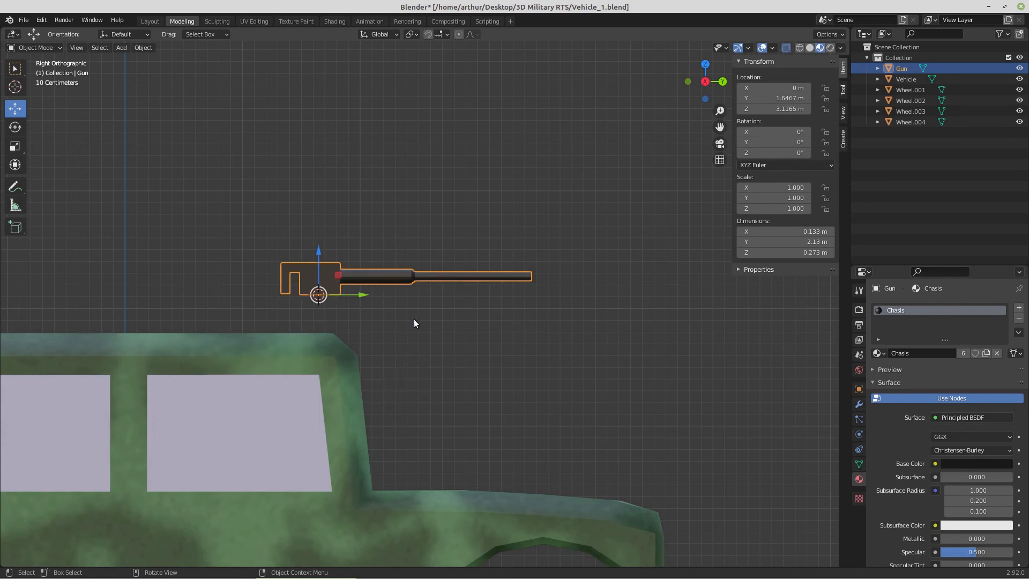
# - Add a cylinder to the gun mesh, shorten it along Z to about 0.44 m, and lower it to Z about 2.93 m beneath the receiver
pyautogui.press('Tab')
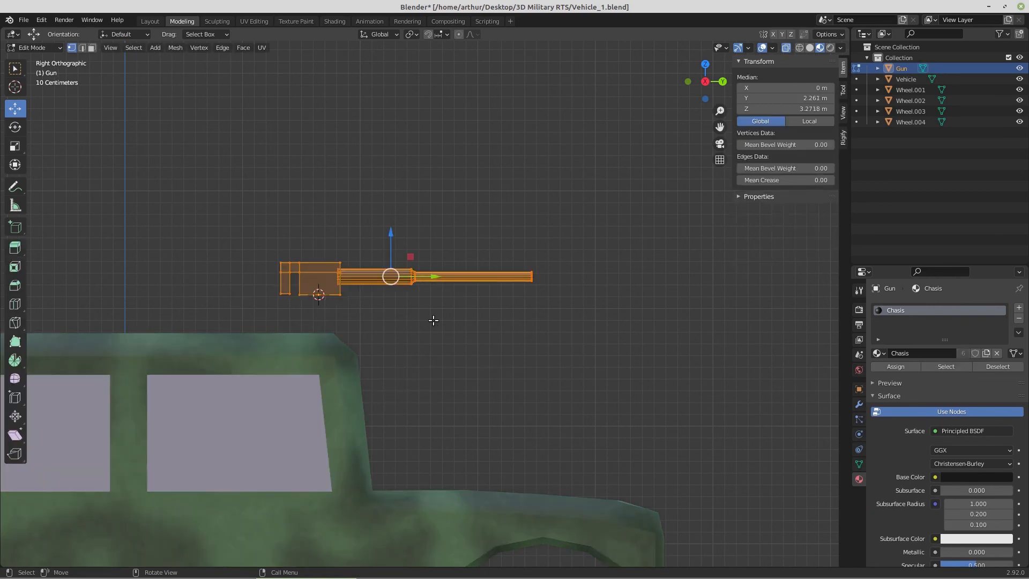
pyautogui.hotkey('shift', 'a')
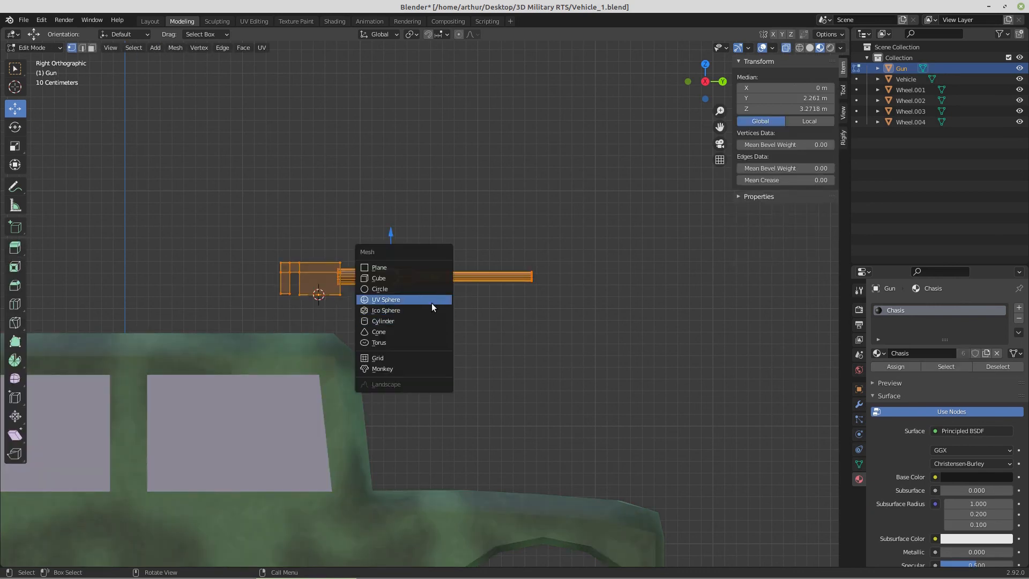
pyautogui.click(432, 323)
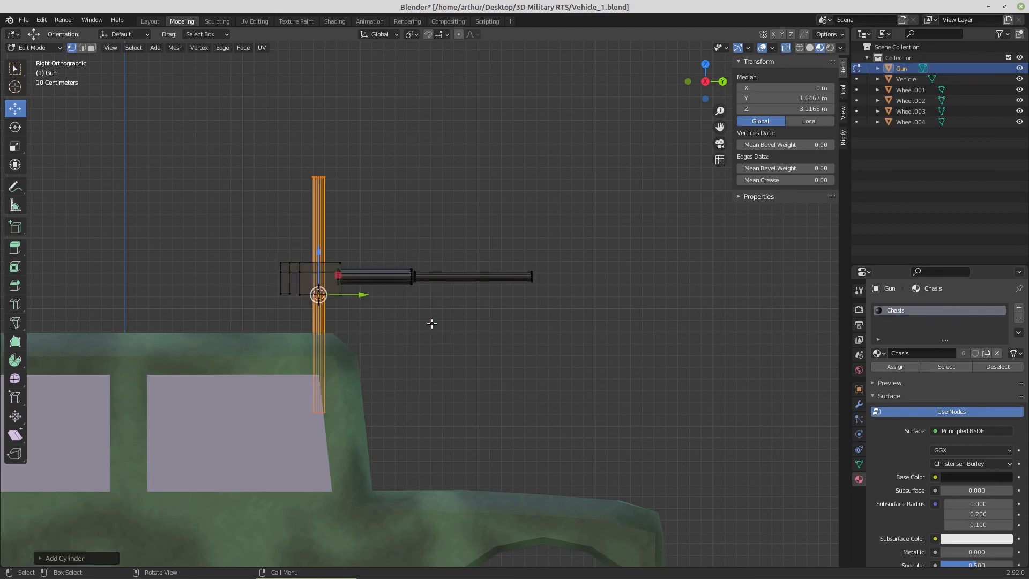
pyautogui.press('s')
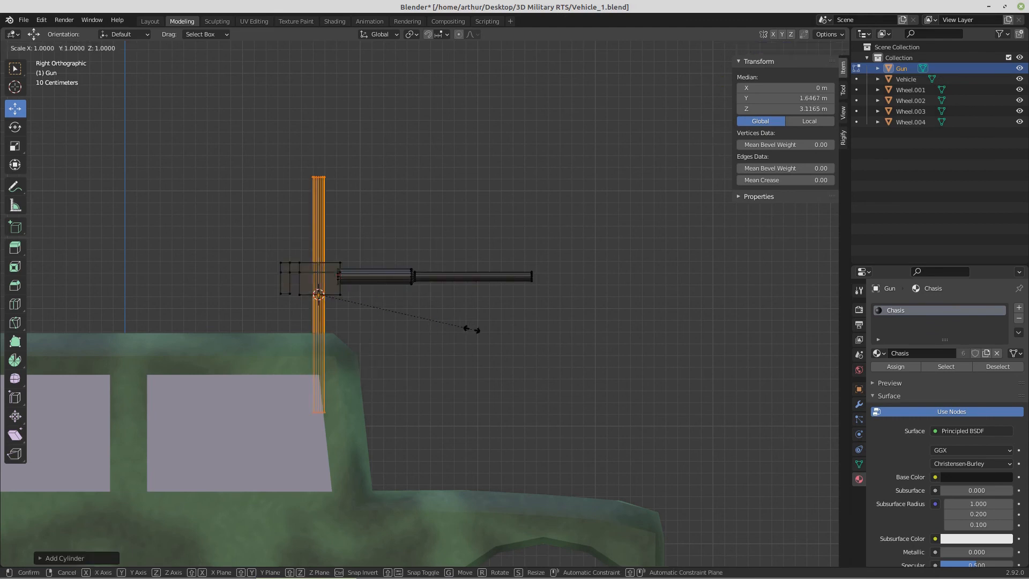
pyautogui.press('z')
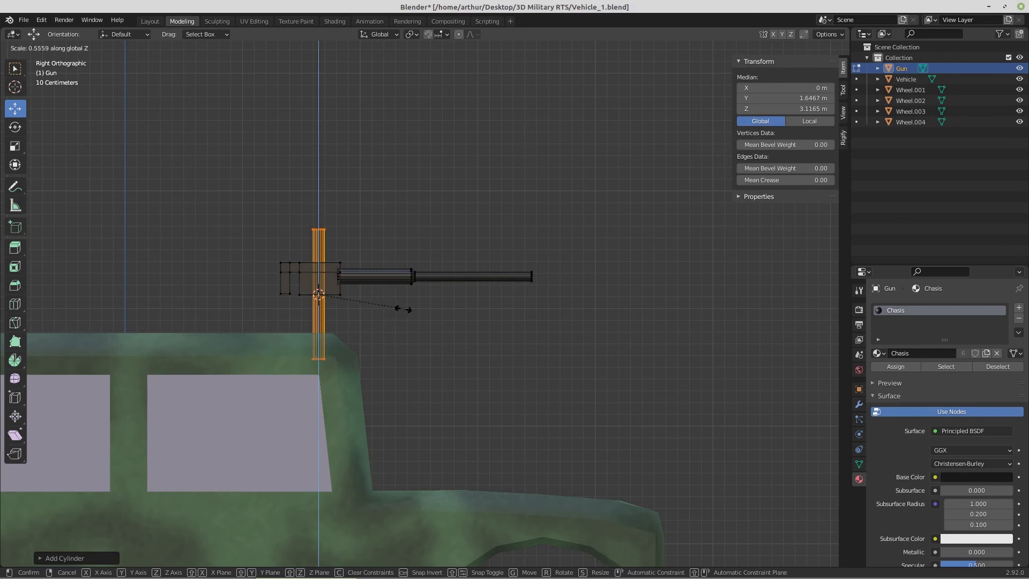
pyautogui.click(346, 295)
pyautogui.moveTo(315, 261); pyautogui.dragTo(313, 277)
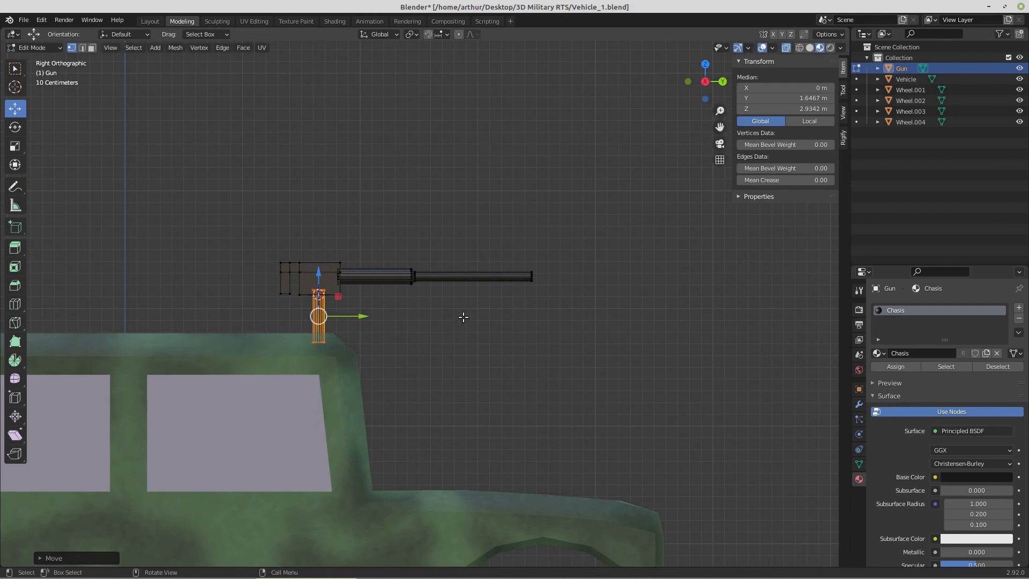
# - Separate the selected support cylinder into its own object and rename it GunMount
pyautogui.press('p')
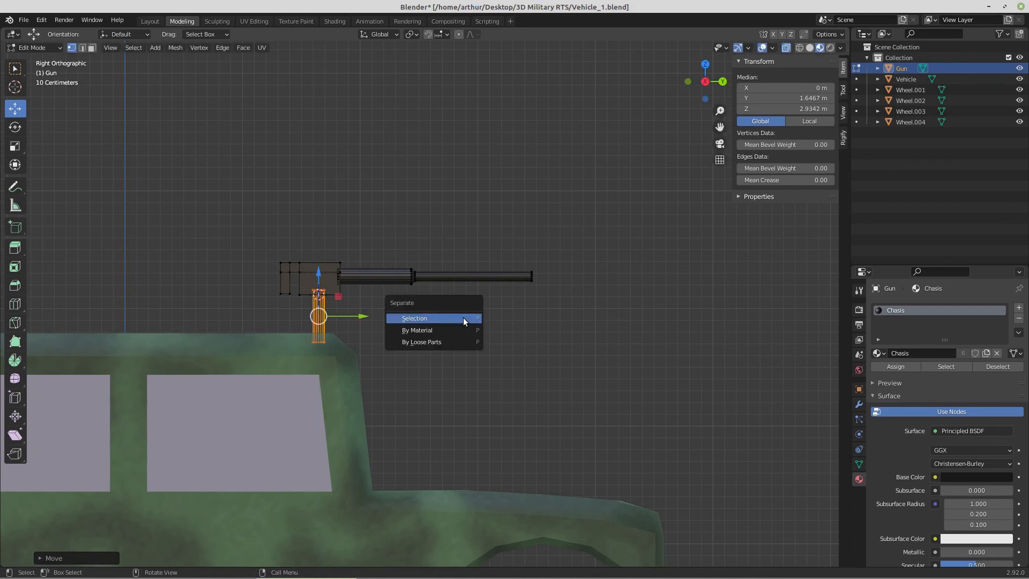
pyautogui.click(463, 318)
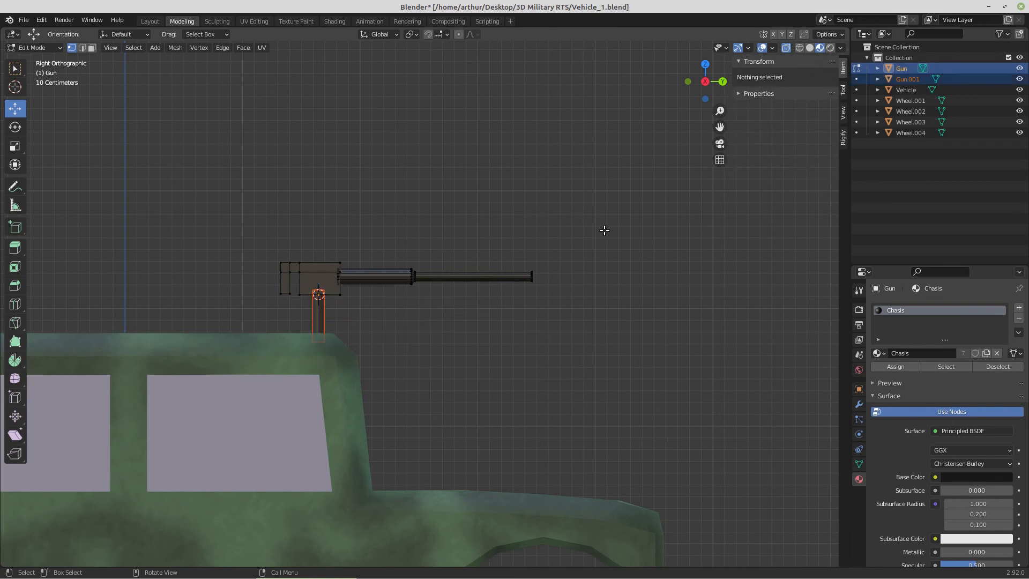
pyautogui.click(903, 79)
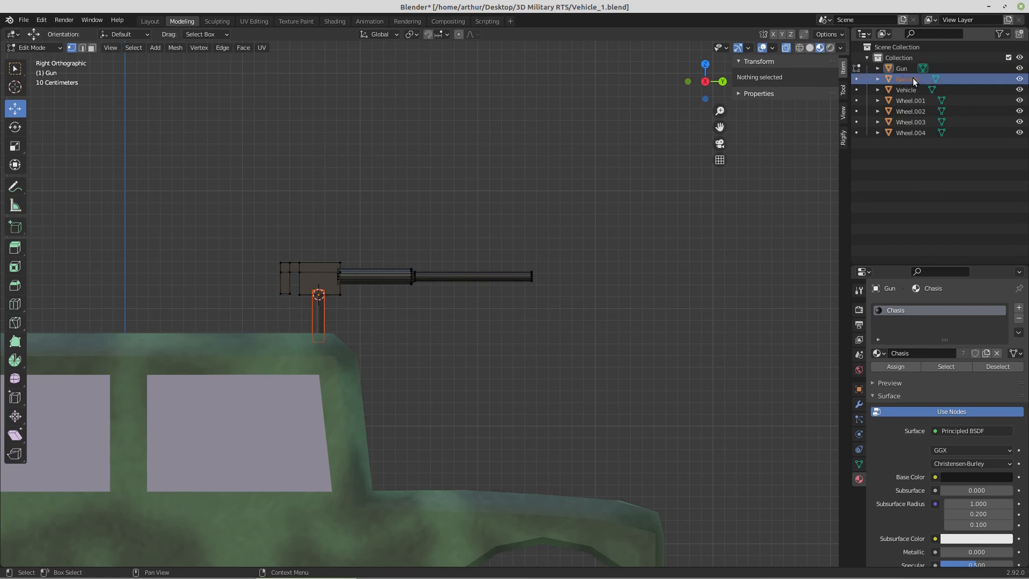
pyautogui.doubleClick(912, 78)
pyautogui.hotkey('ctrl', 'a')
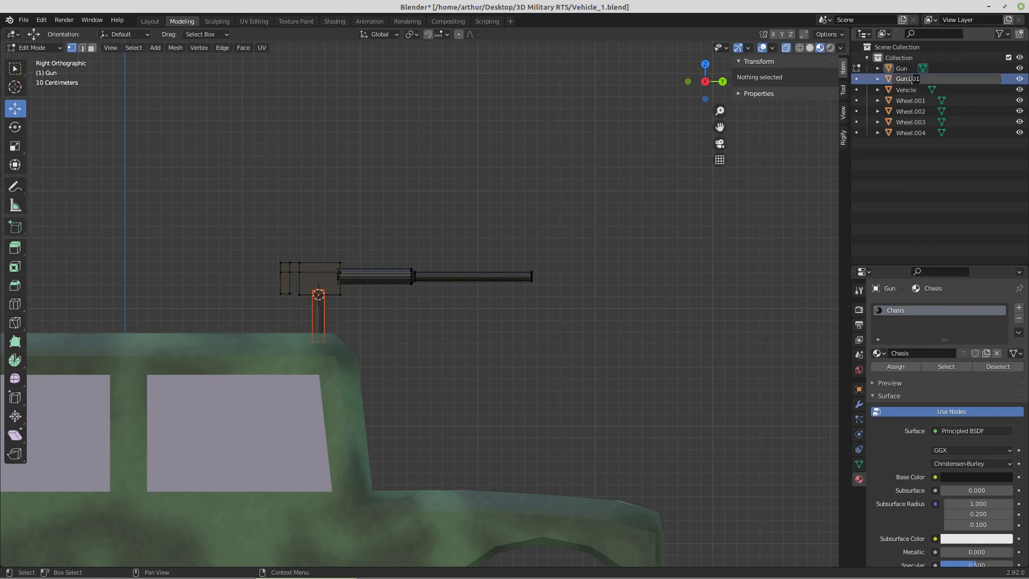
pyautogui.click(906, 80)
pyautogui.press('Delete')
pyautogui.press('Delete')
pyautogui.press('Delete')
pyautogui.press('Delete')
pyautogui.write('Mount')
pyautogui.press('Return')
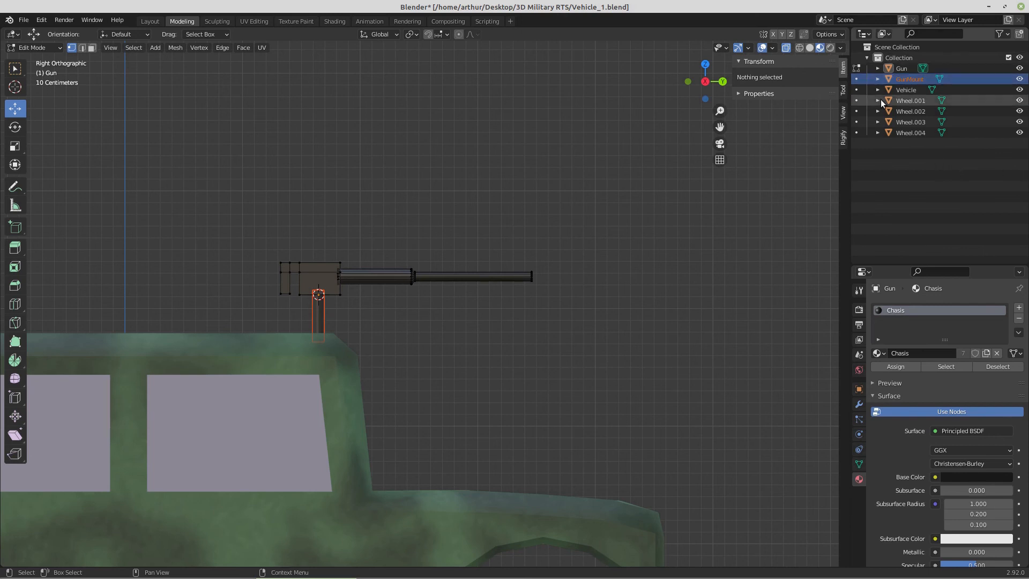
pyautogui.click(873, 154)
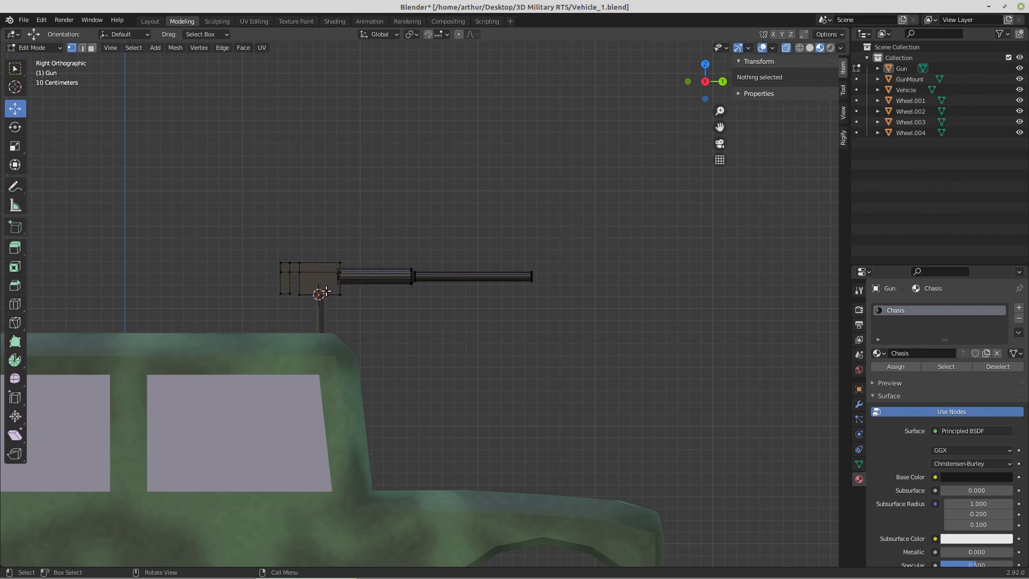
# - Scale the gun and its mount together by about 1.21, and move them back along Y to about 1.57 m
pyautogui.scroll(3, 366, 309)
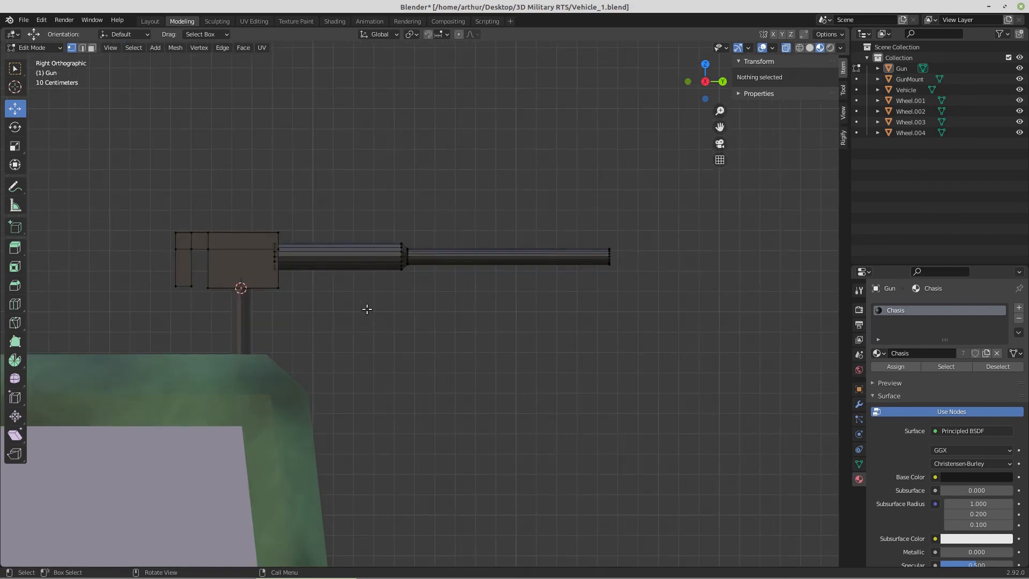
pyautogui.scroll(-8, 367, 309)
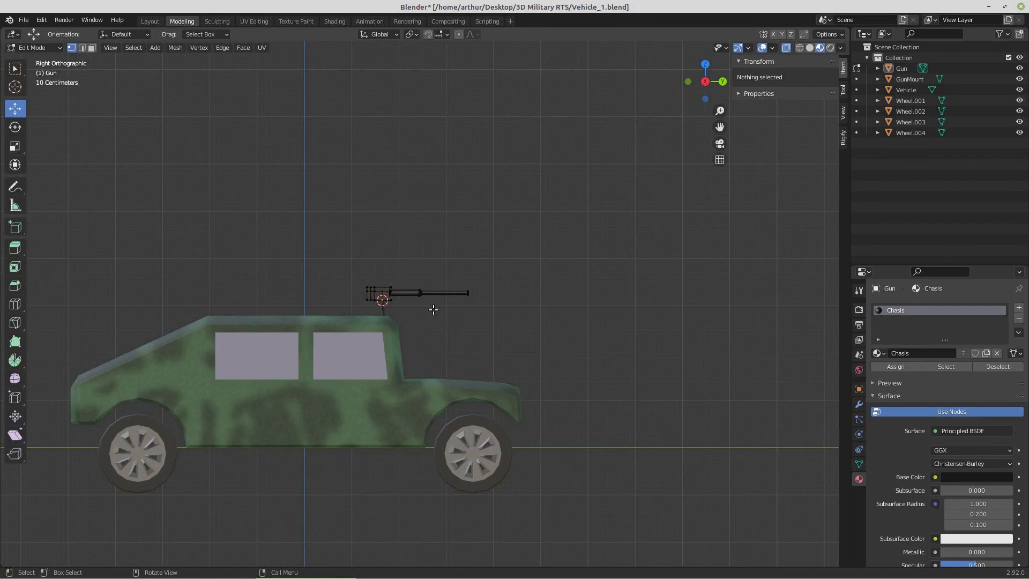
pyautogui.moveTo(433, 309); pyautogui.dragTo(429, 364, button='middle')
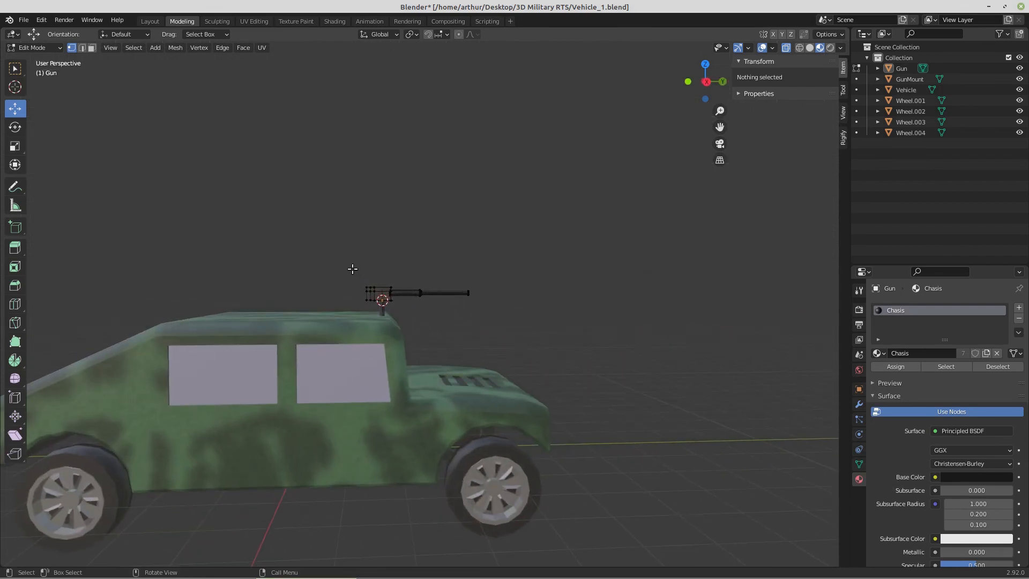
pyautogui.moveTo(352, 269); pyautogui.dragTo(482, 302)
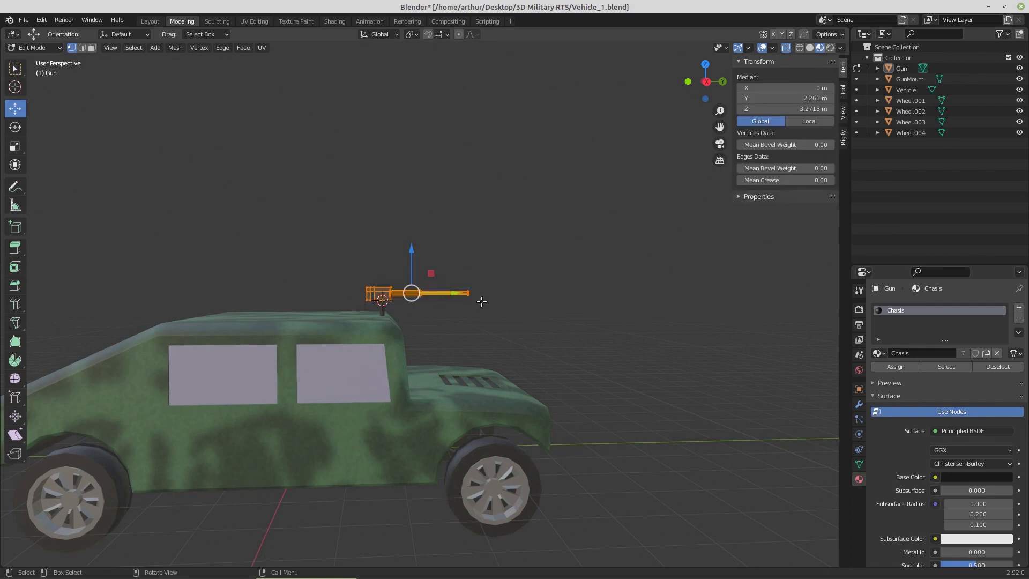
pyautogui.press('Tab')
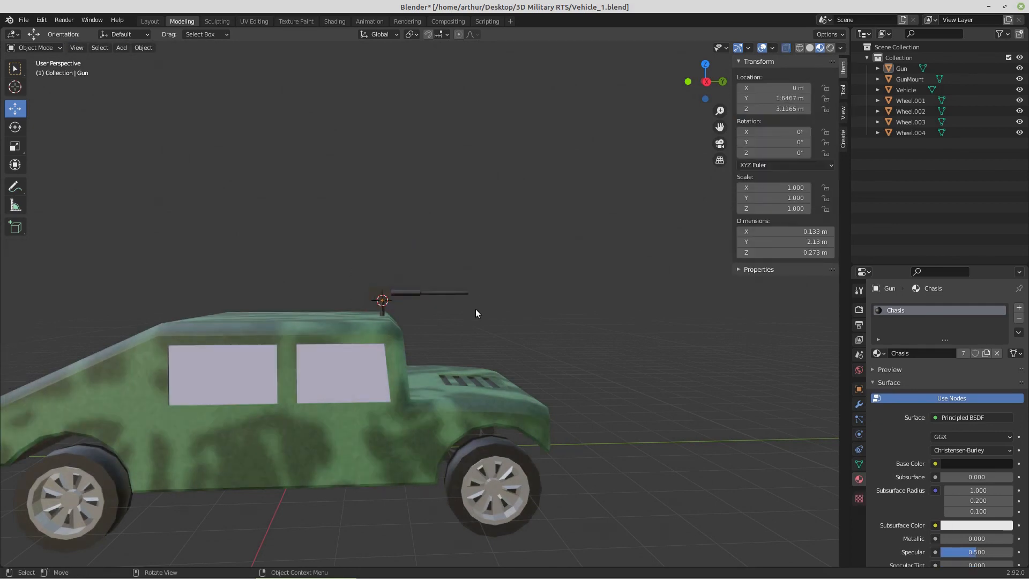
pyautogui.click(389, 296)
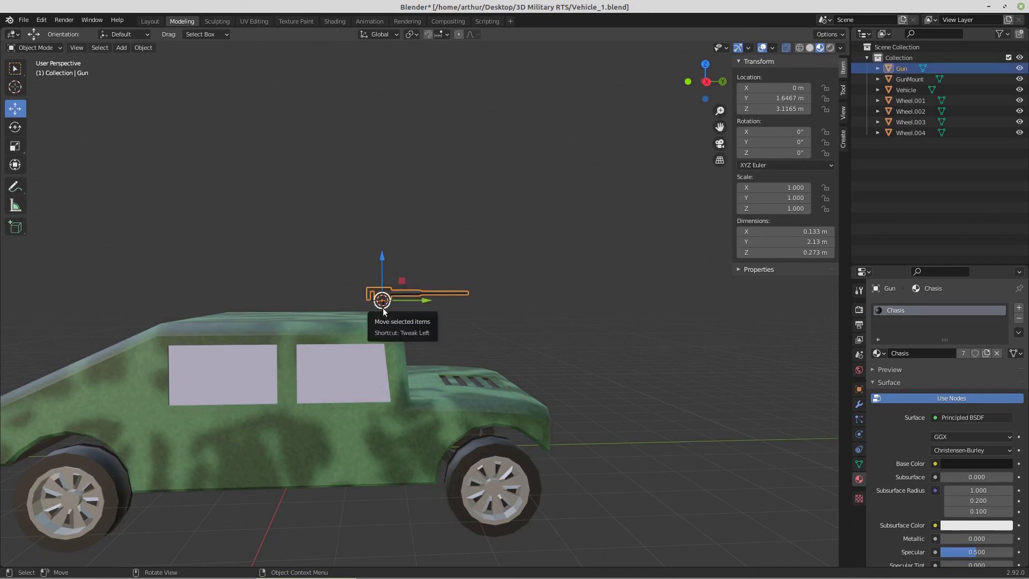
pyautogui.keyDown('shift'); pyautogui.click(383, 308); pyautogui.keyUp('shift')
pyautogui.press('KP_3')
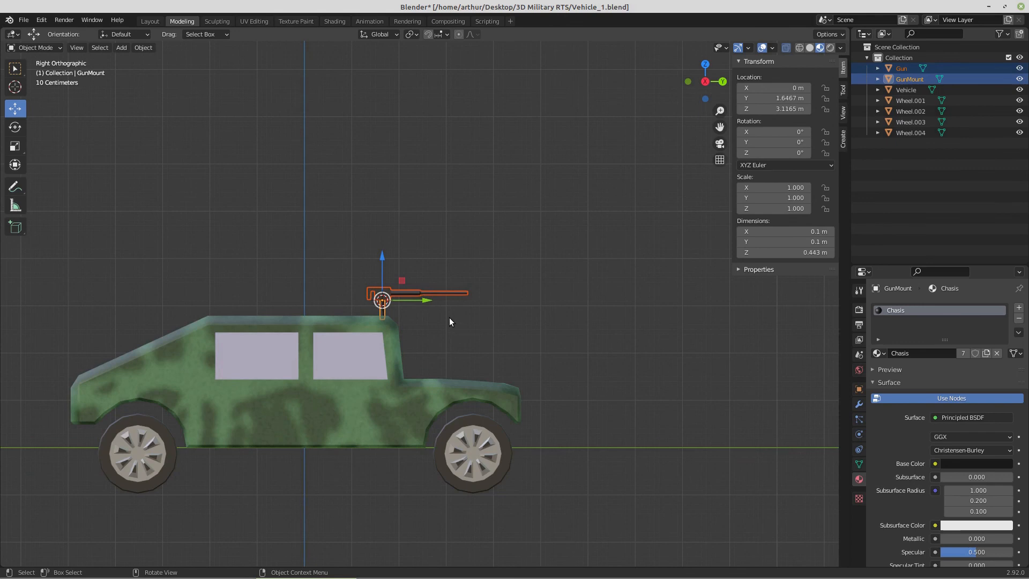
pyautogui.scroll(3, 449, 320)
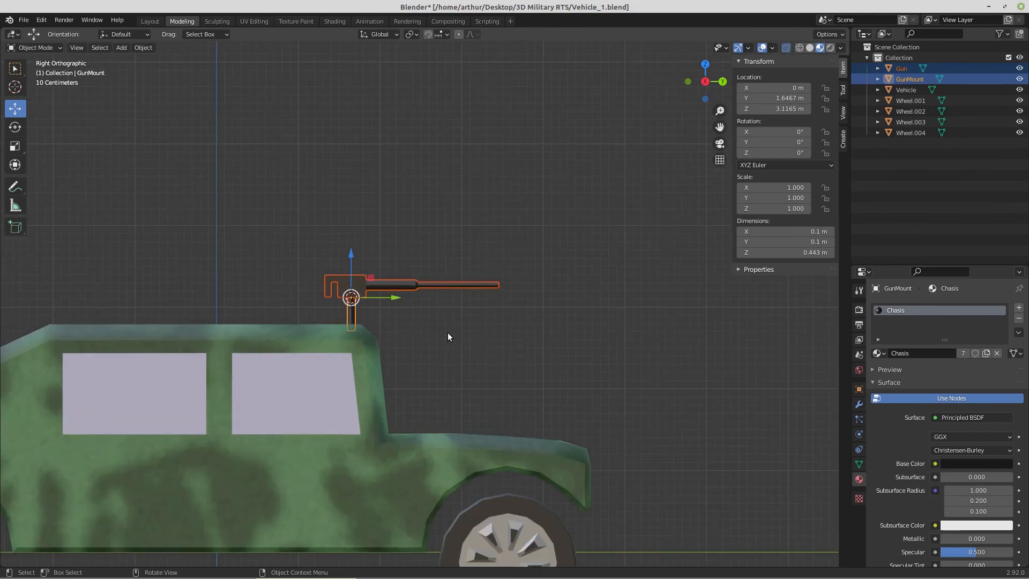
pyautogui.press('s')
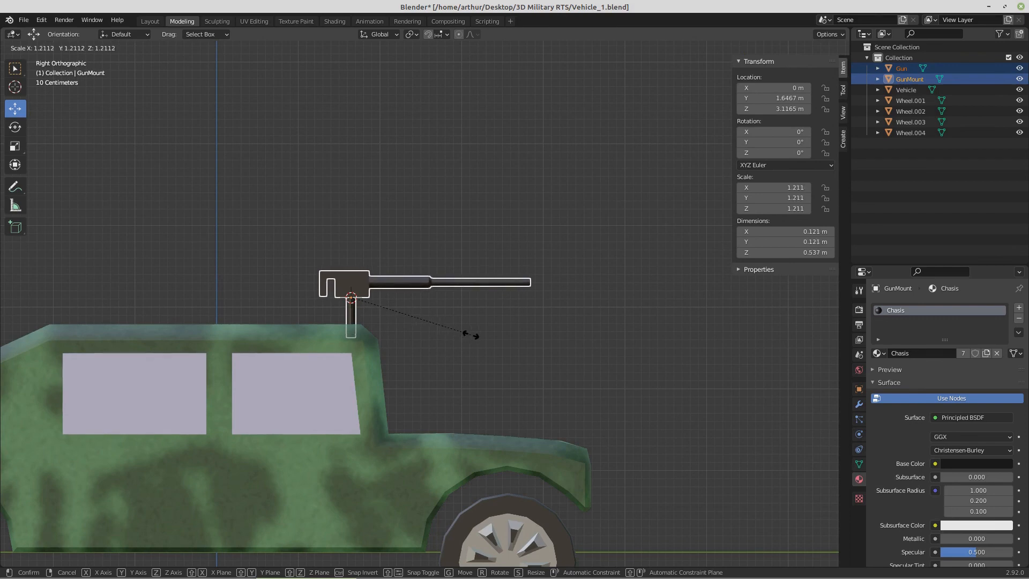
pyautogui.click(470, 336)
pyautogui.scroll(-4, 466, 343)
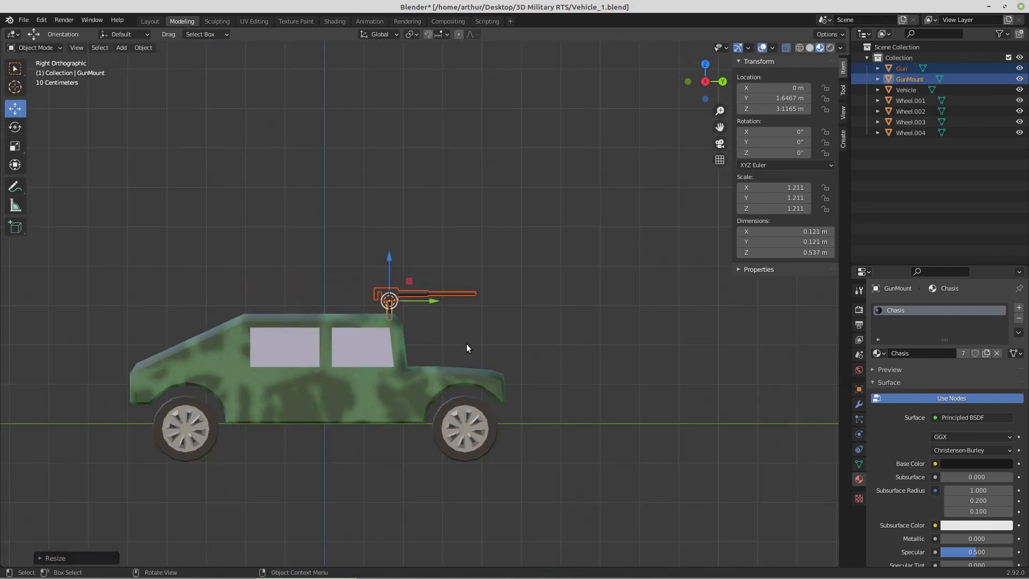
pyautogui.moveTo(429, 301); pyautogui.dragTo(426, 301)
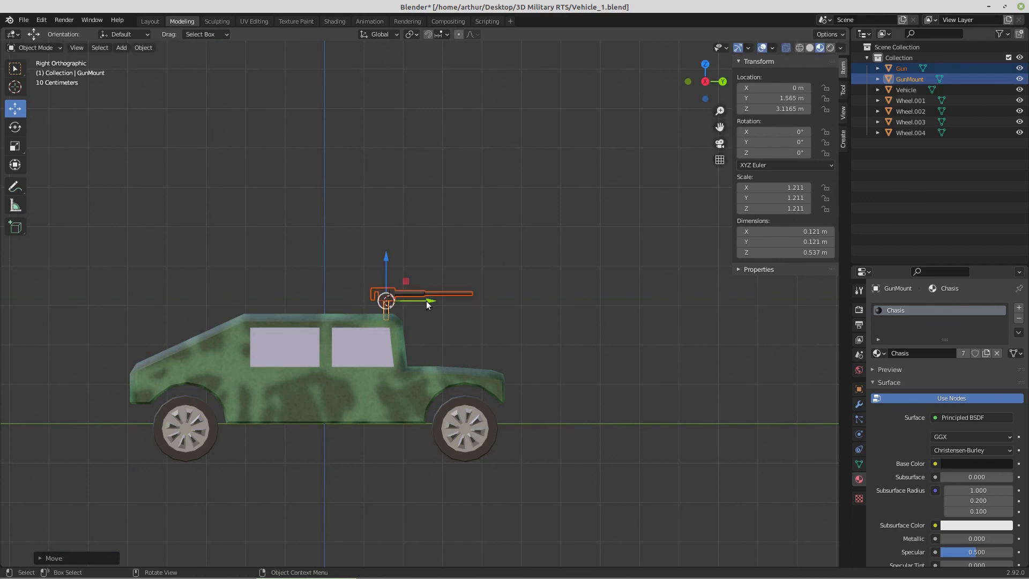
# - Select all vehicle, wheel and gun objects and set the transform pivot to Median Point
pyautogui.click(398, 381)
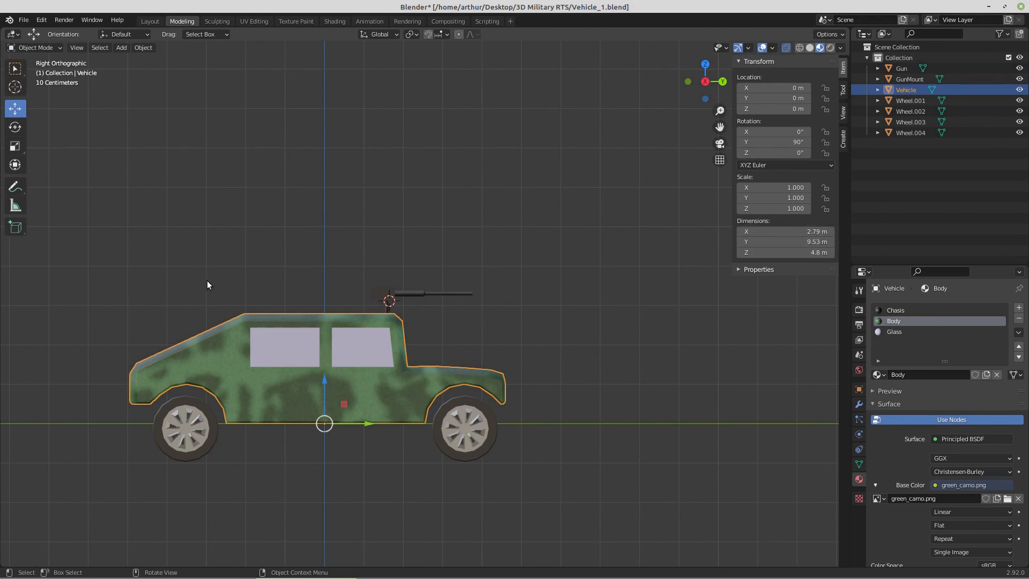
pyautogui.press('a')
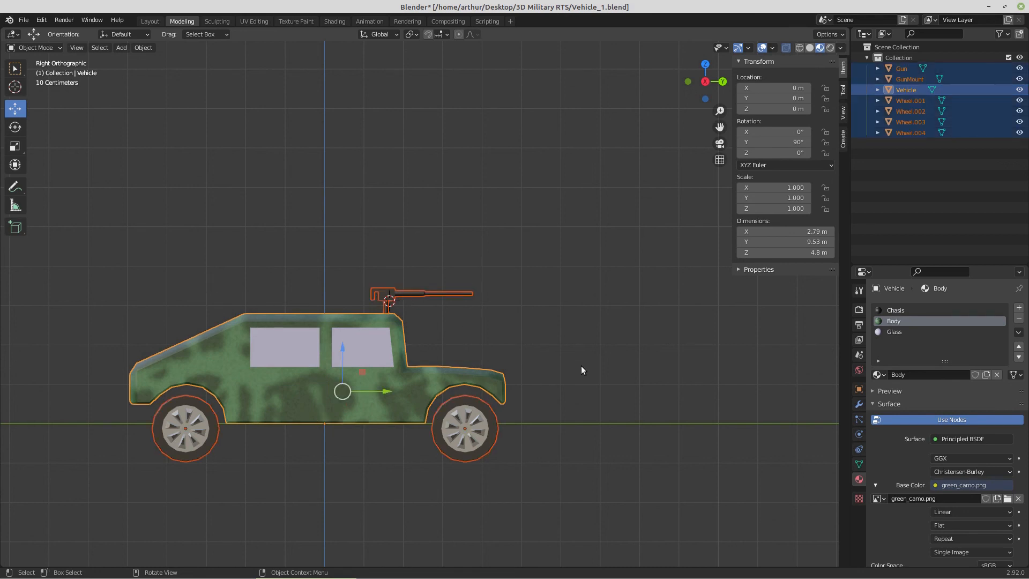
pyautogui.press('.')
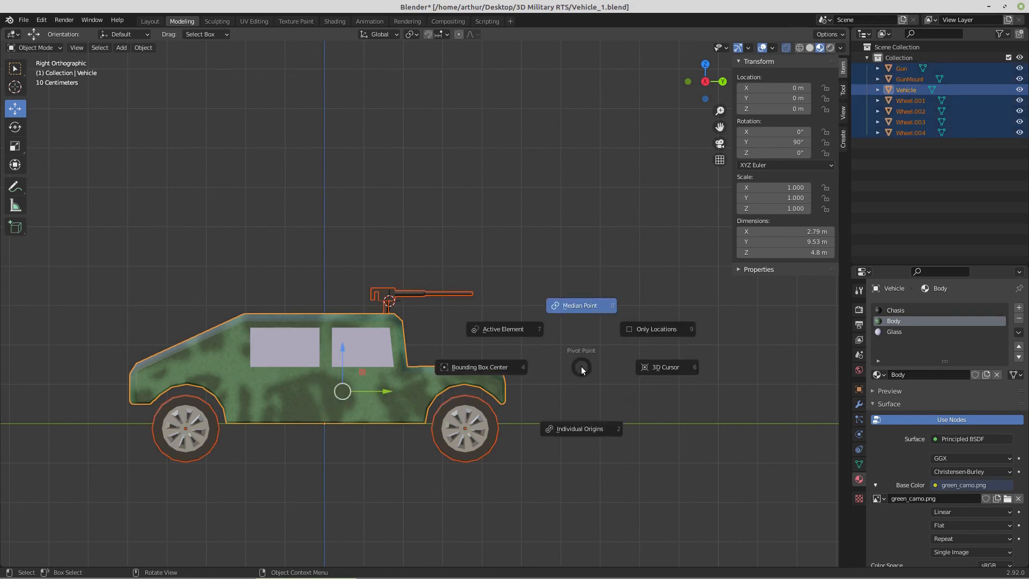
pyautogui.click(584, 312)
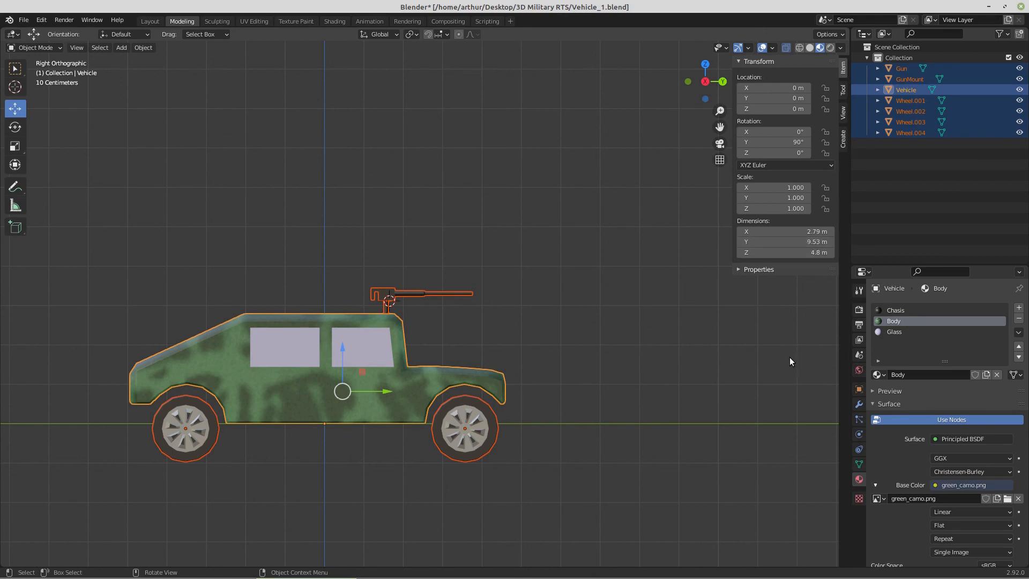
pyautogui.write('s')
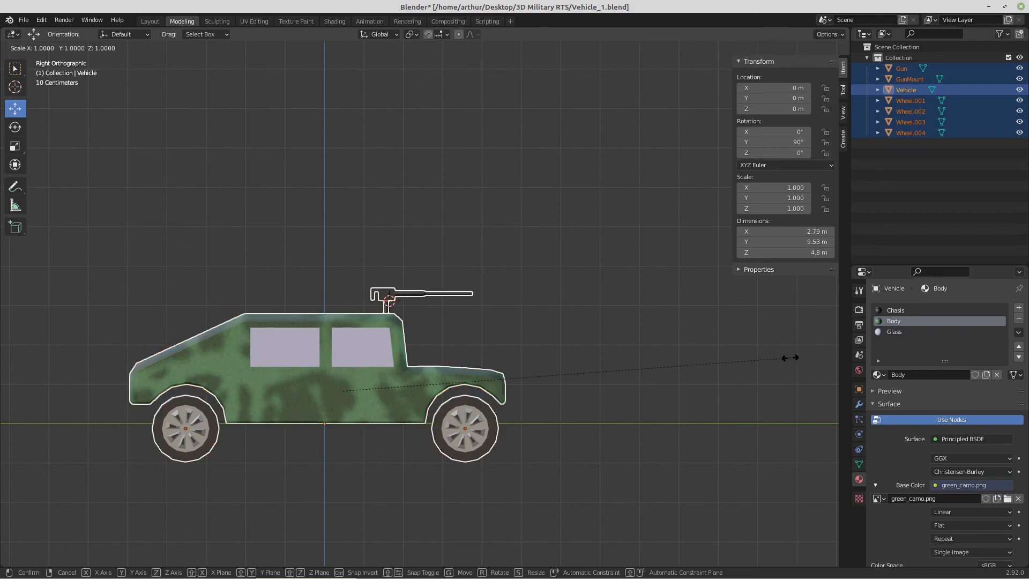
pyautogui.write('3')
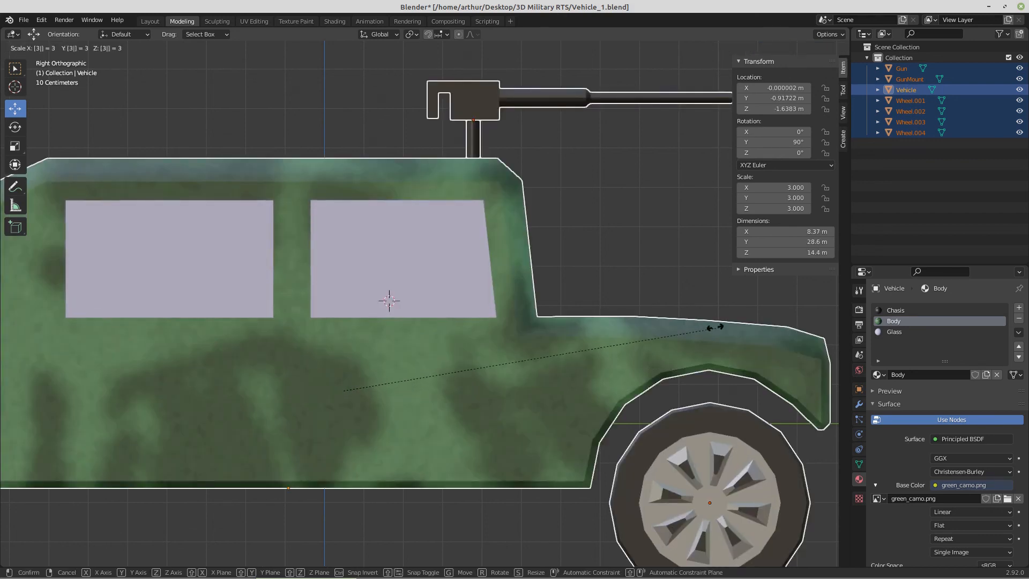
pyautogui.press('Escape')
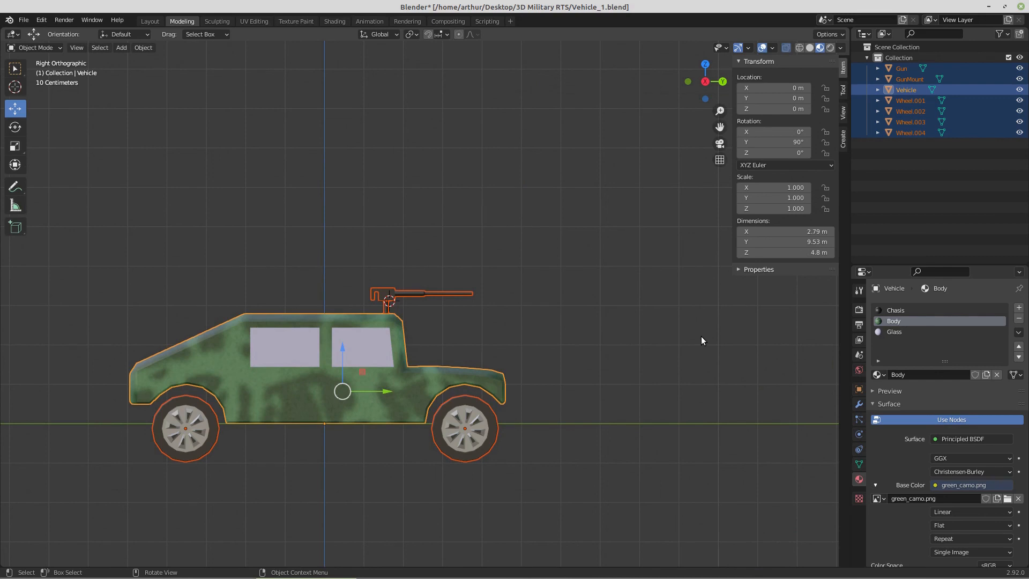
# - Scale all selected objects to about 0.315, making the body 3 m long along Y, and place the 3D cursor at the world origin
pyautogui.press('s')
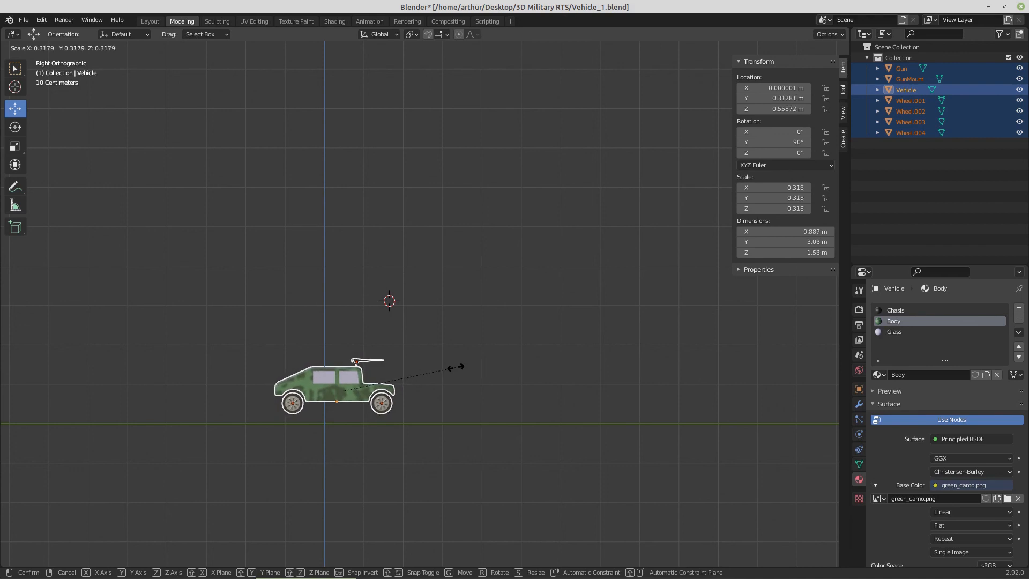
pyautogui.click(455, 368)
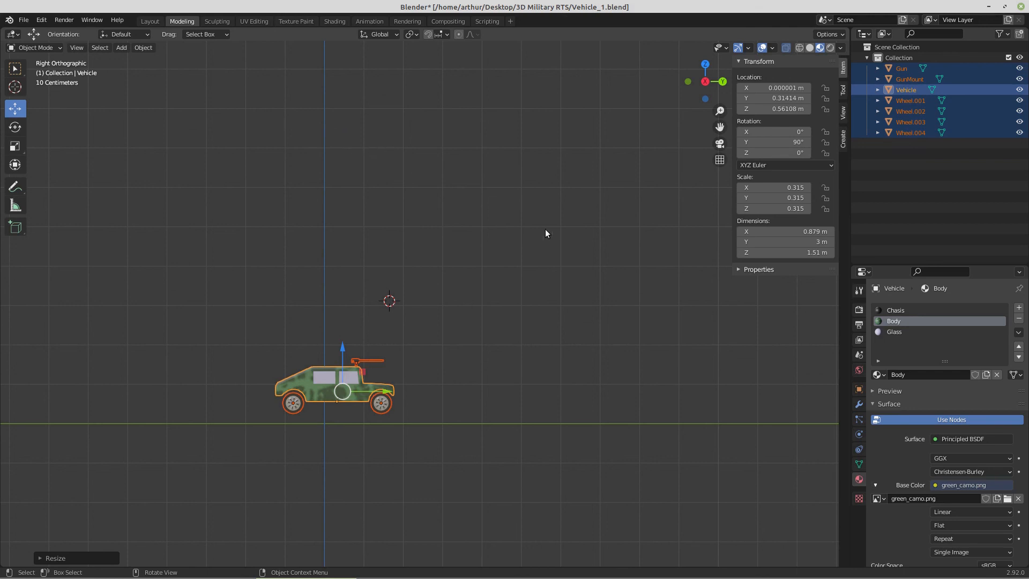
pyautogui.keyDown('shift'); pyautogui.moveTo(474, 371); pyautogui.dragTo(480, 298, button='middle'); pyautogui.keyUp('shift')
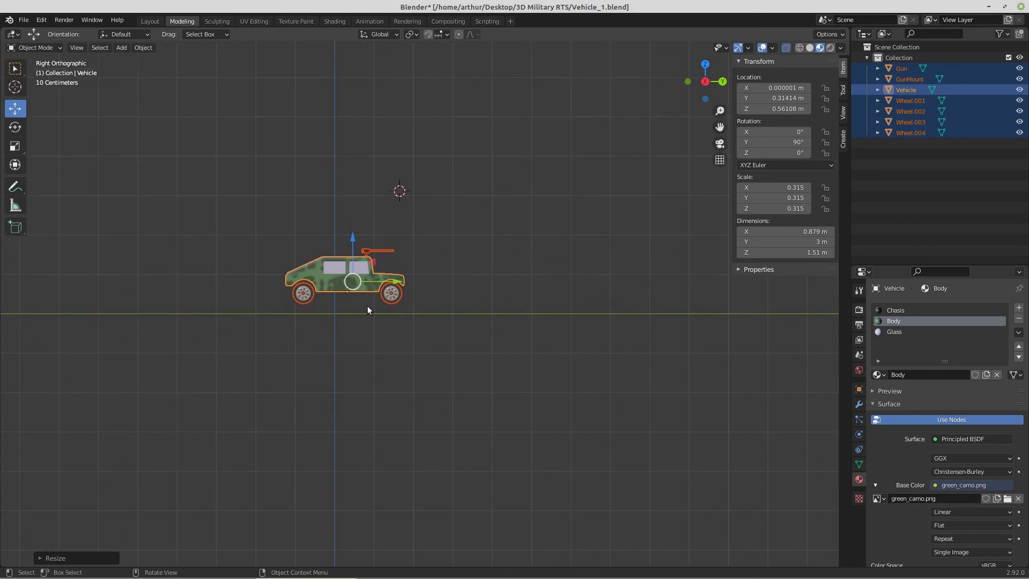
pyautogui.hotkey('shift', 's')
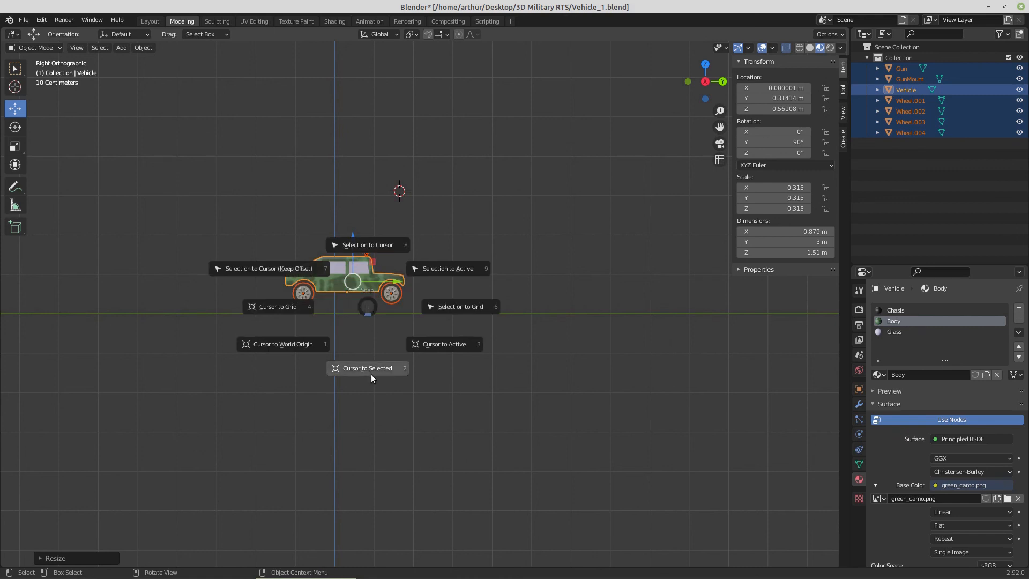
pyautogui.click(290, 351)
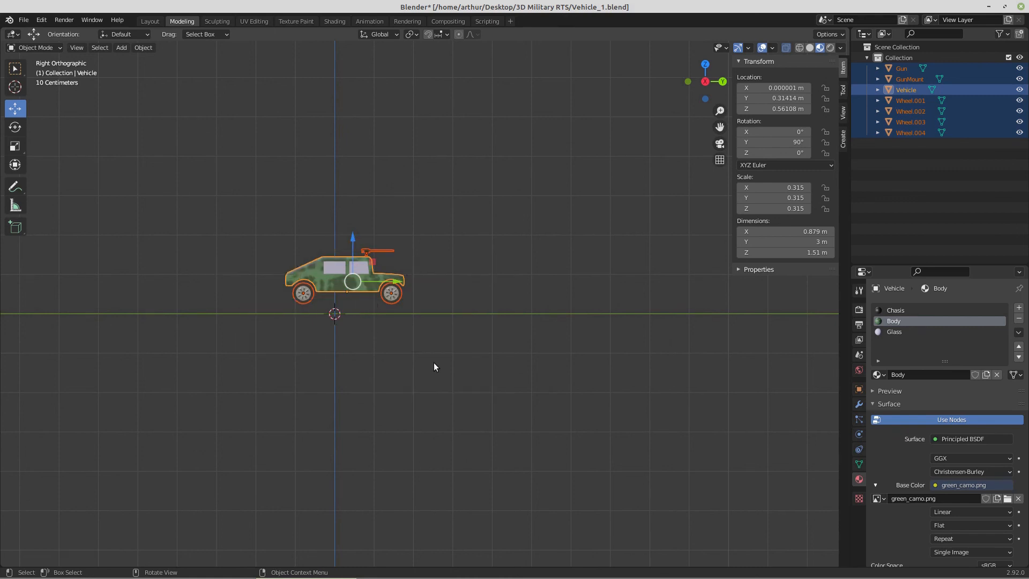
# - Try to snap all selected objects to the 3D cursor at the world origin
pyautogui.hotkey('shift', 's')
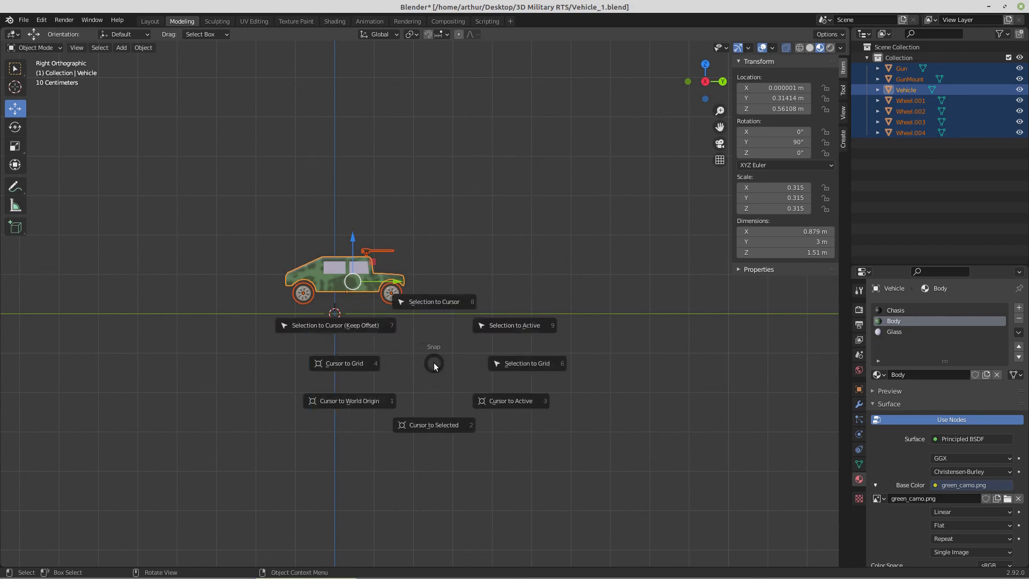
pyautogui.click(435, 304)
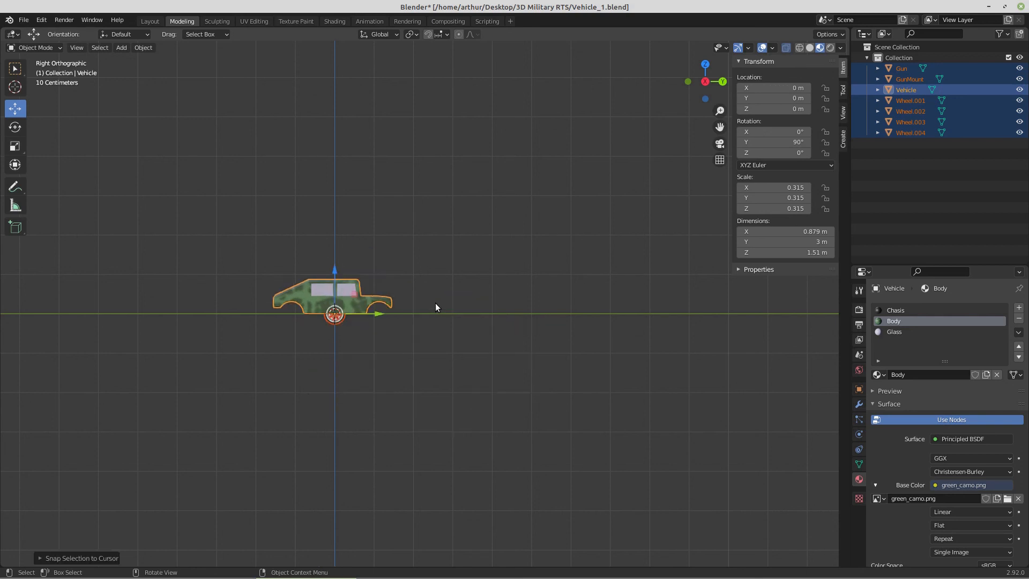
pyautogui.hotkey('shift', 'z')
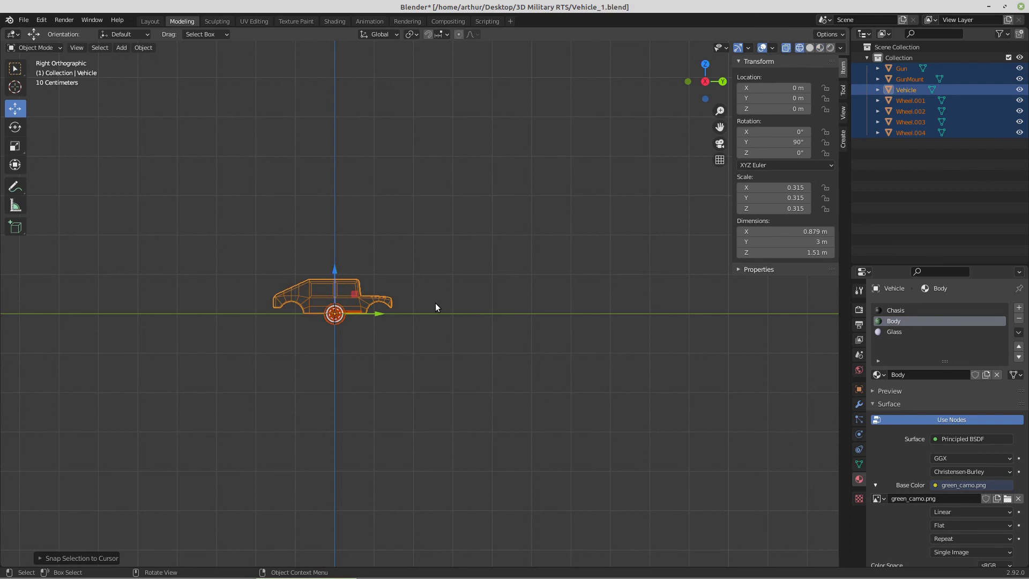
pyautogui.hotkey('shift', 'z')
pyautogui.hotkey('ctrl', 'z')
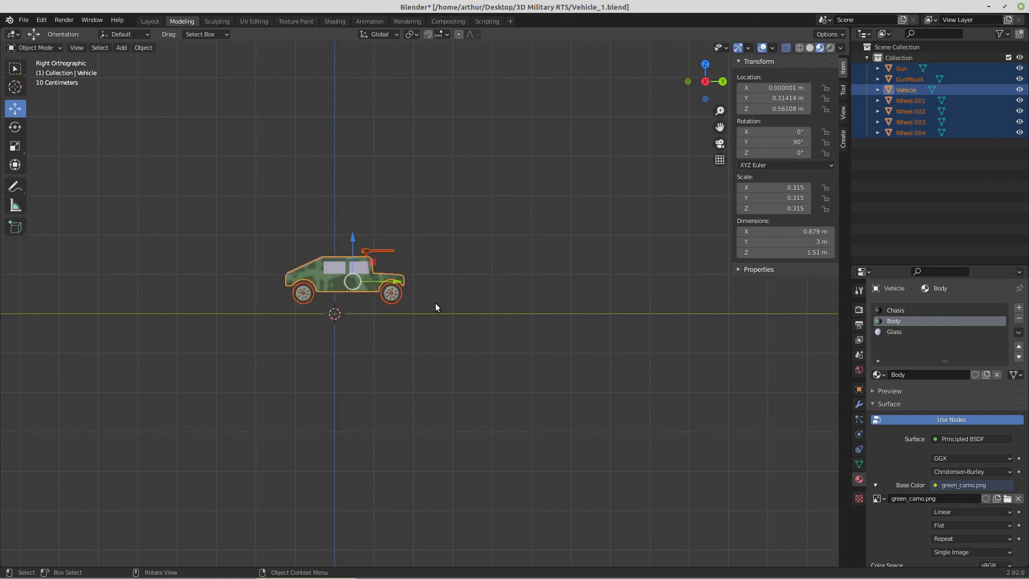
# - Parent the gun, gun mount and four wheels under the Vehicle object in the scene hierarchy
pyautogui.click(942, 157)
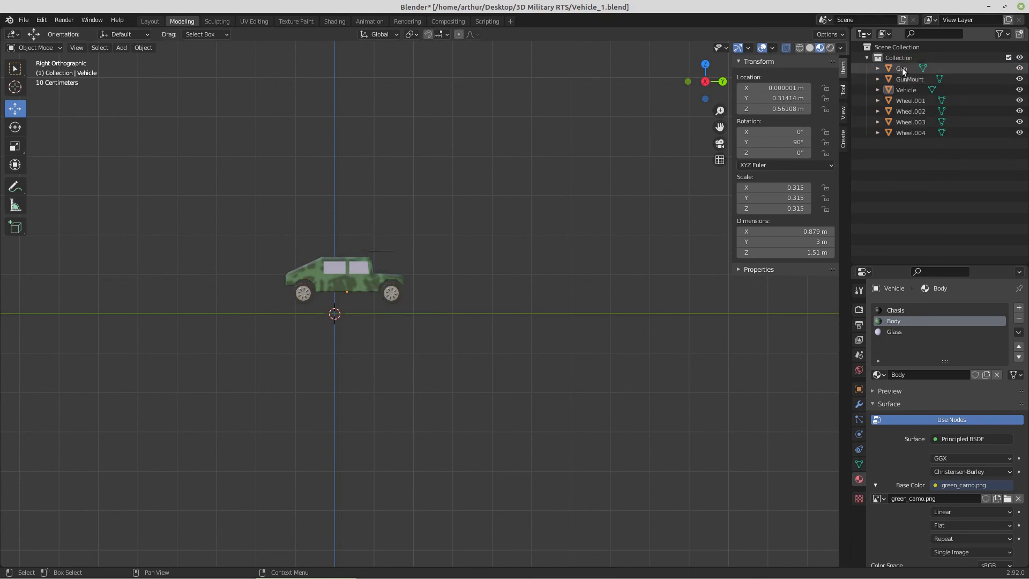
pyautogui.moveTo(902, 68)
pyautogui.mouseDown()
pyautogui.moveTo(903, 88)
pyautogui.moveTo(905, 74)
pyautogui.mouseUp()
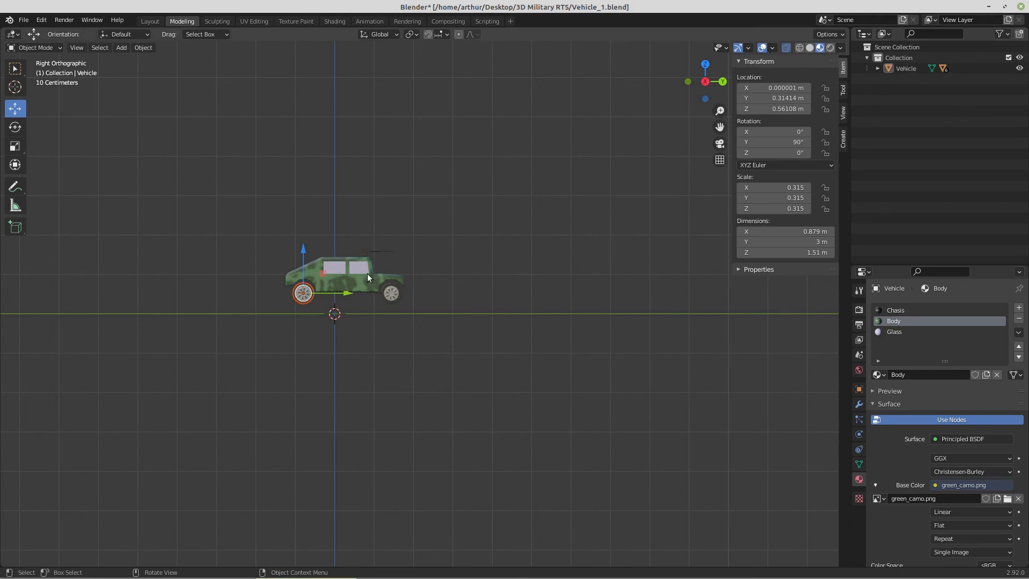
# - Select the Vehicle parent object, save the file, and snap the object to the 3D cursor at the world origin
pyautogui.click(351, 268)
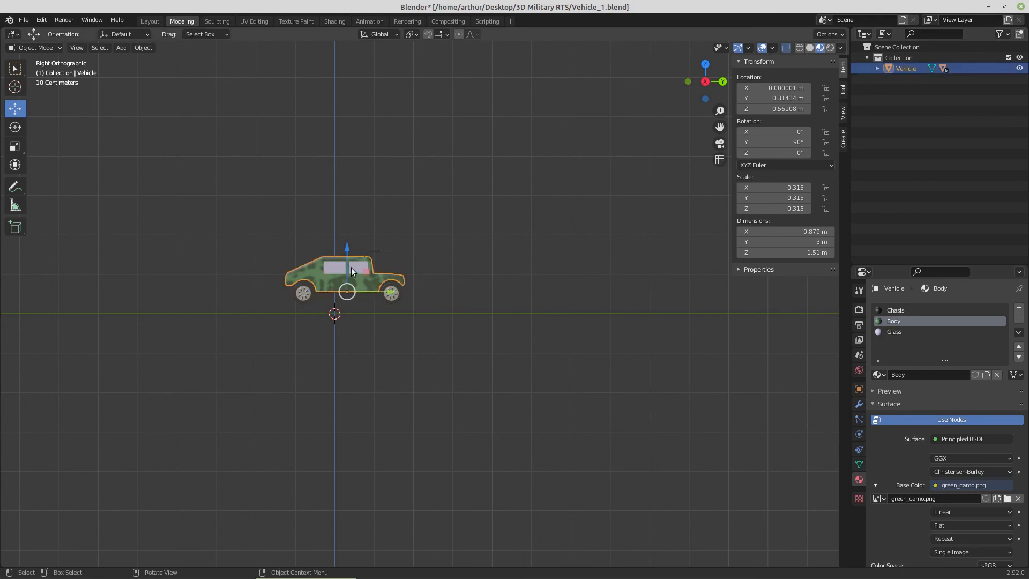
pyautogui.hotkey('ctrl', 's')
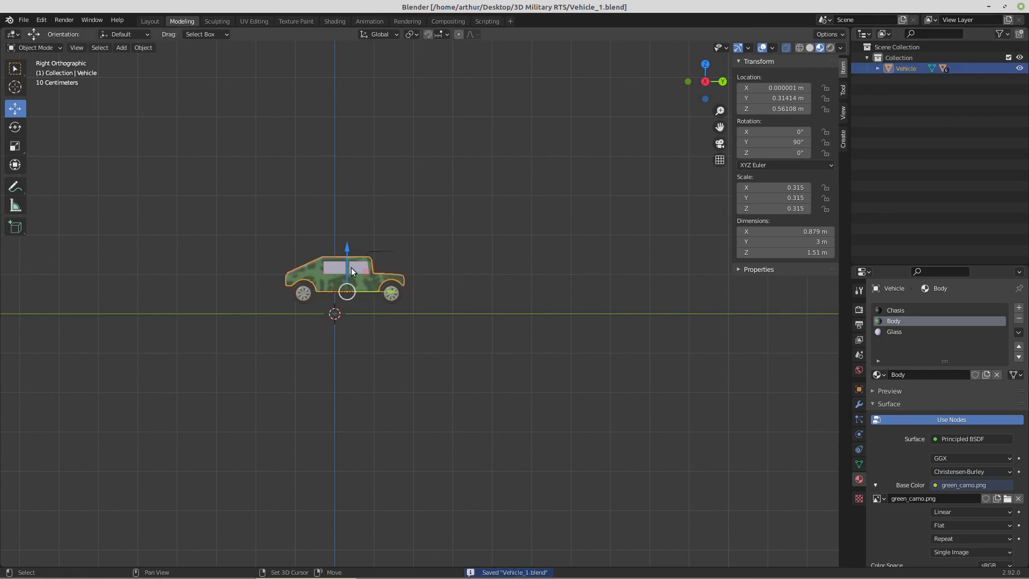
pyautogui.hotkey('shift', 's')
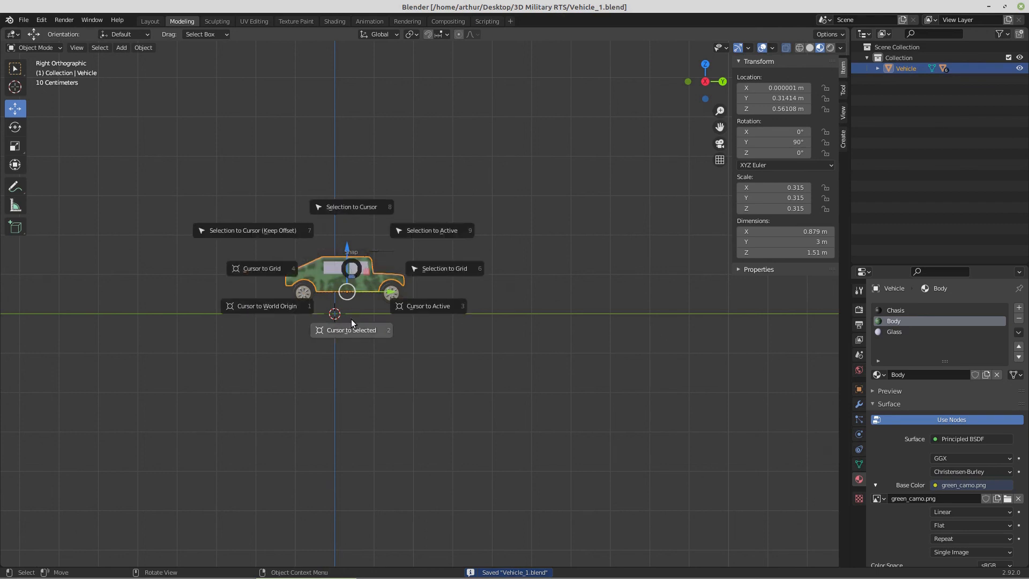
pyautogui.click(355, 209)
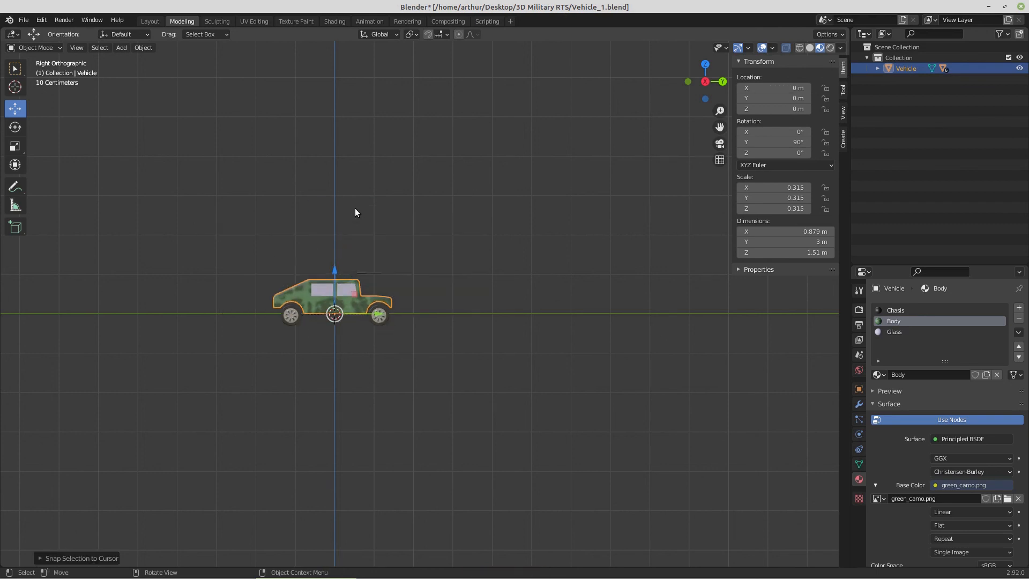
# - Select all objects, apply their rotation and scale, and clear the selection
pyautogui.click(429, 300)
pyautogui.scroll(5, 431, 331)
pyautogui.keyDown('shift'); pyautogui.moveTo(416, 326); pyautogui.dragTo(532, 326, button='middle'); pyautogui.keyUp('shift')
pyautogui.press('a')
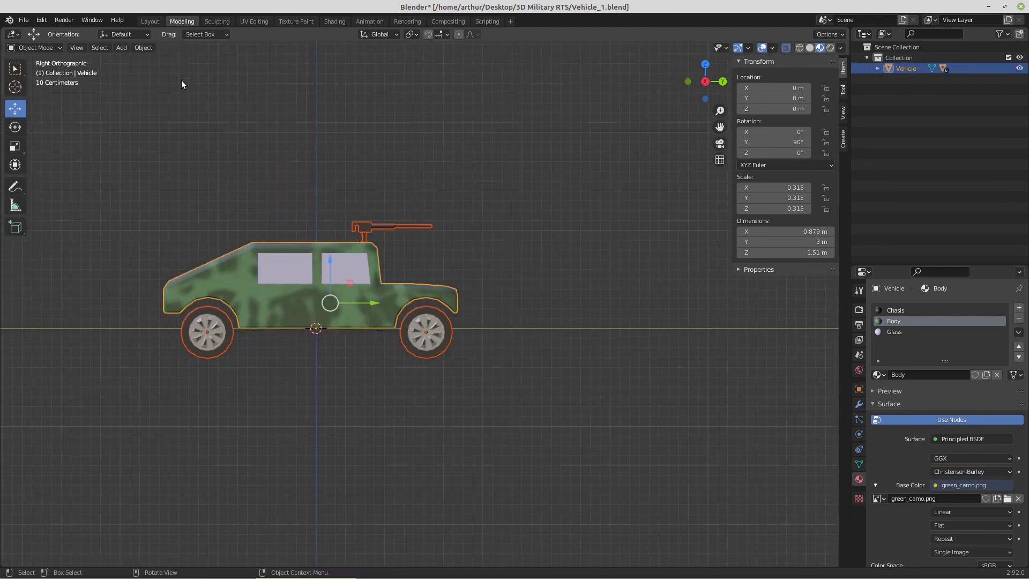
pyautogui.click(148, 49)
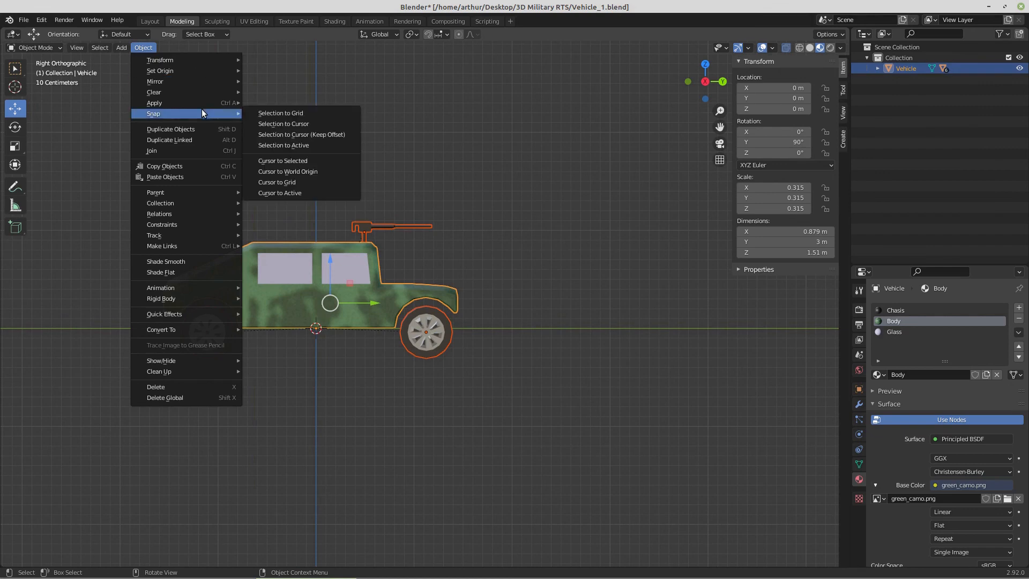
pyautogui.moveTo(204, 103)
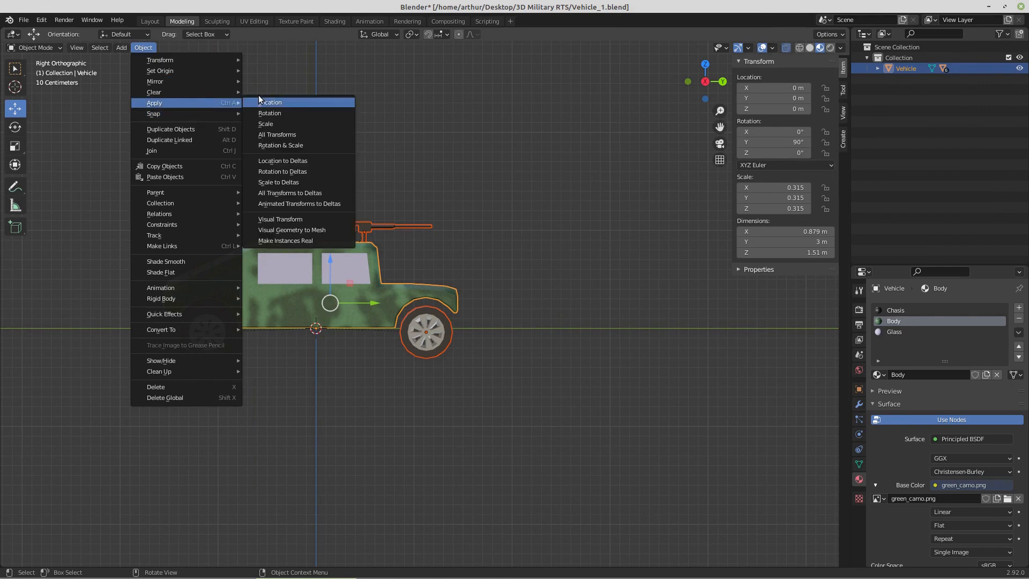
pyautogui.click(278, 145)
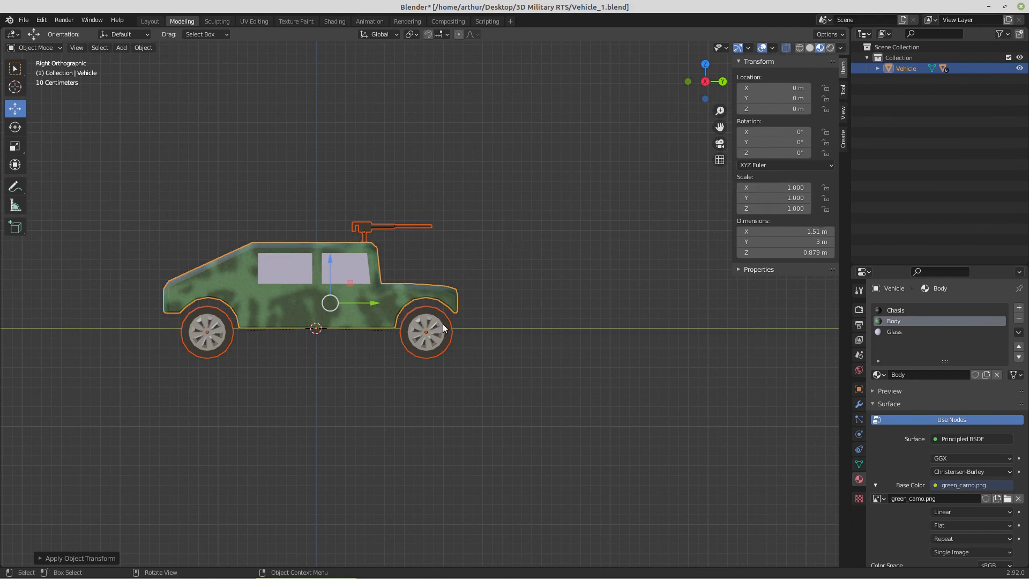
pyautogui.scroll(-2, 493, 325)
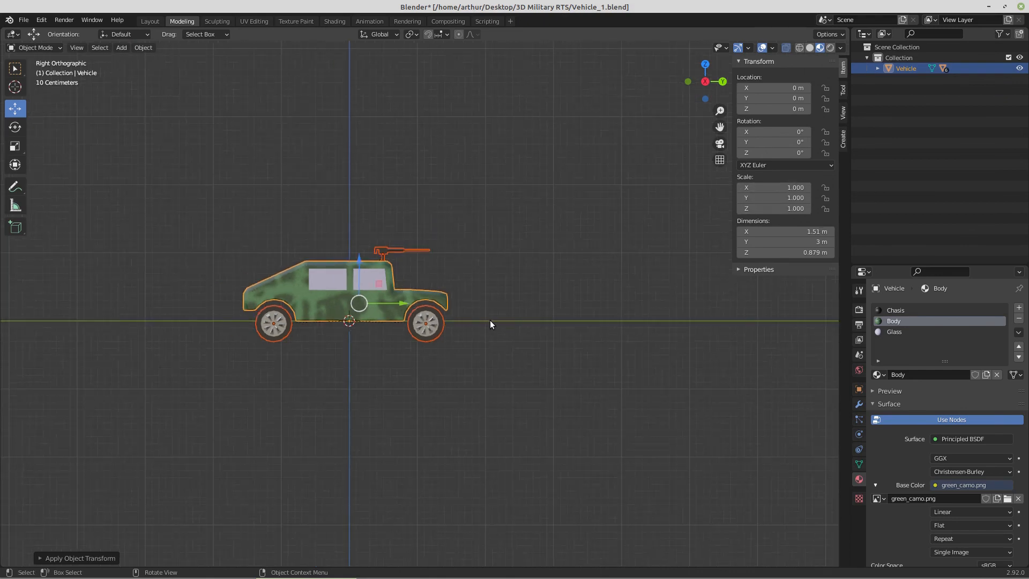
pyautogui.click(493, 320)
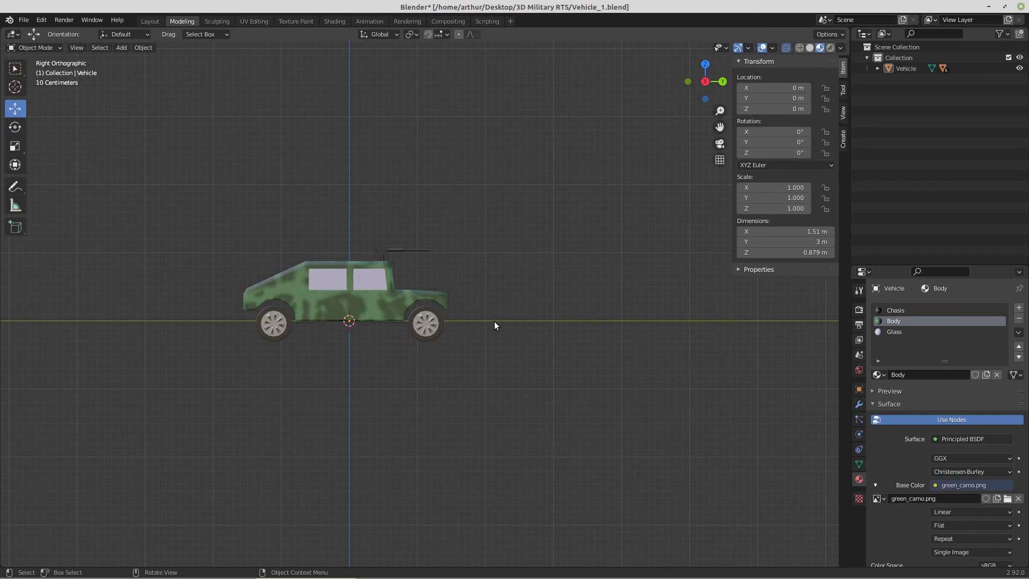
pyautogui.scroll(4, 494, 322)
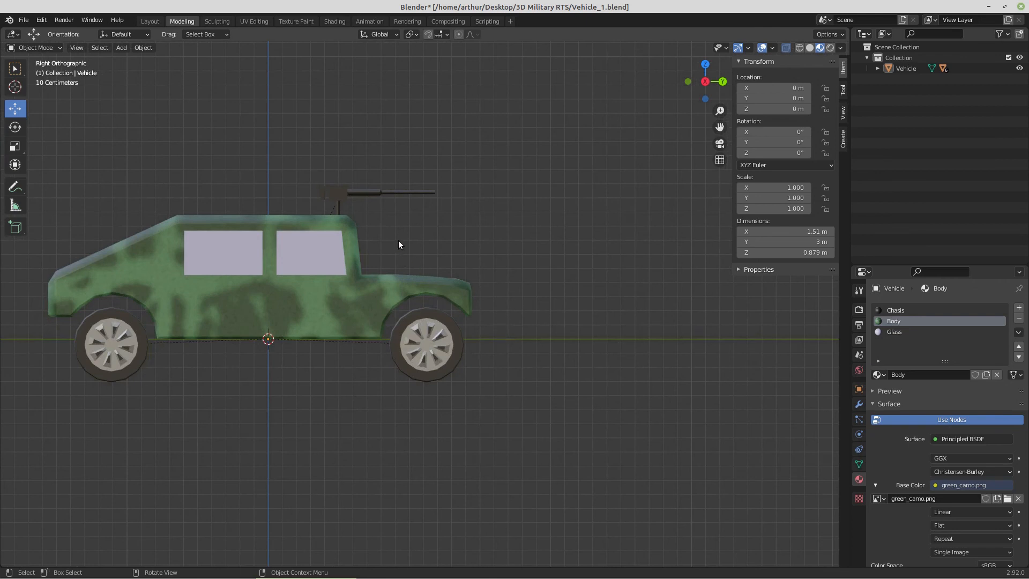